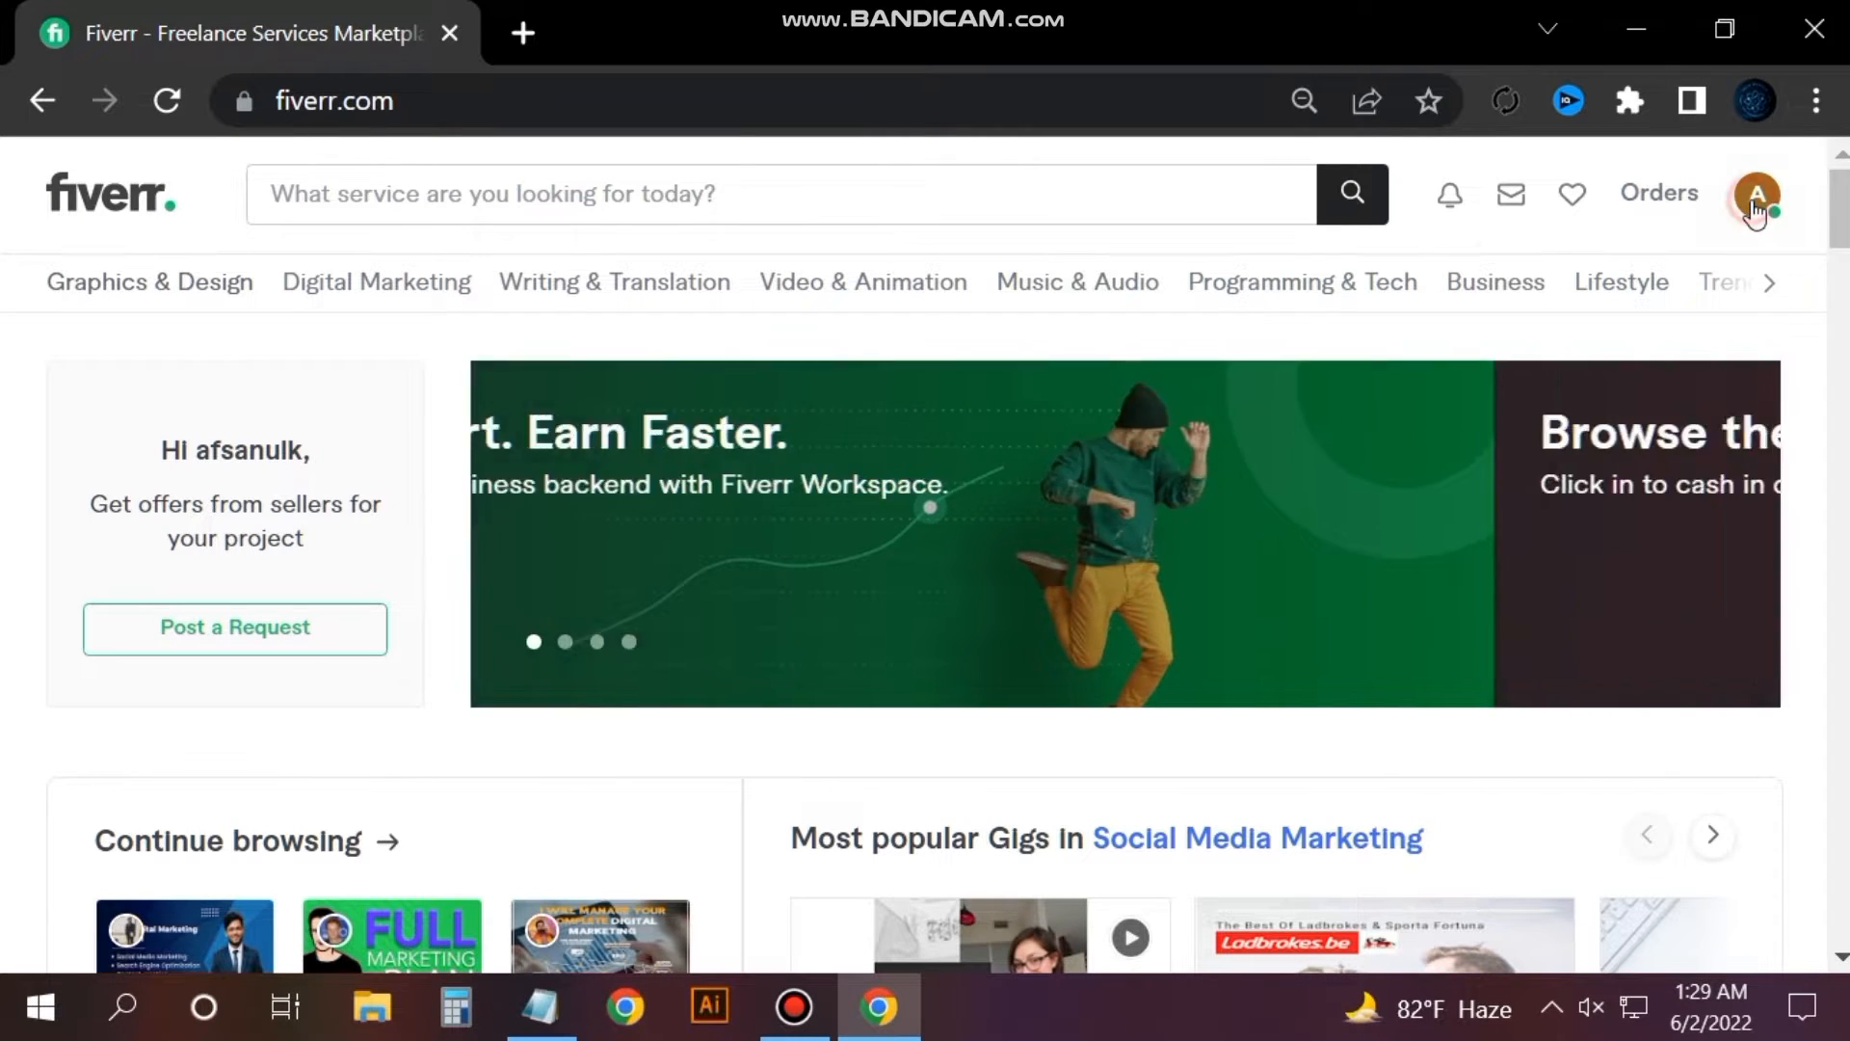
# Open the account's profile page and upload pexels-photo-2379004 from the Downloads folder as the profile picture, listing all file types.
pyautogui.click(1755, 214)
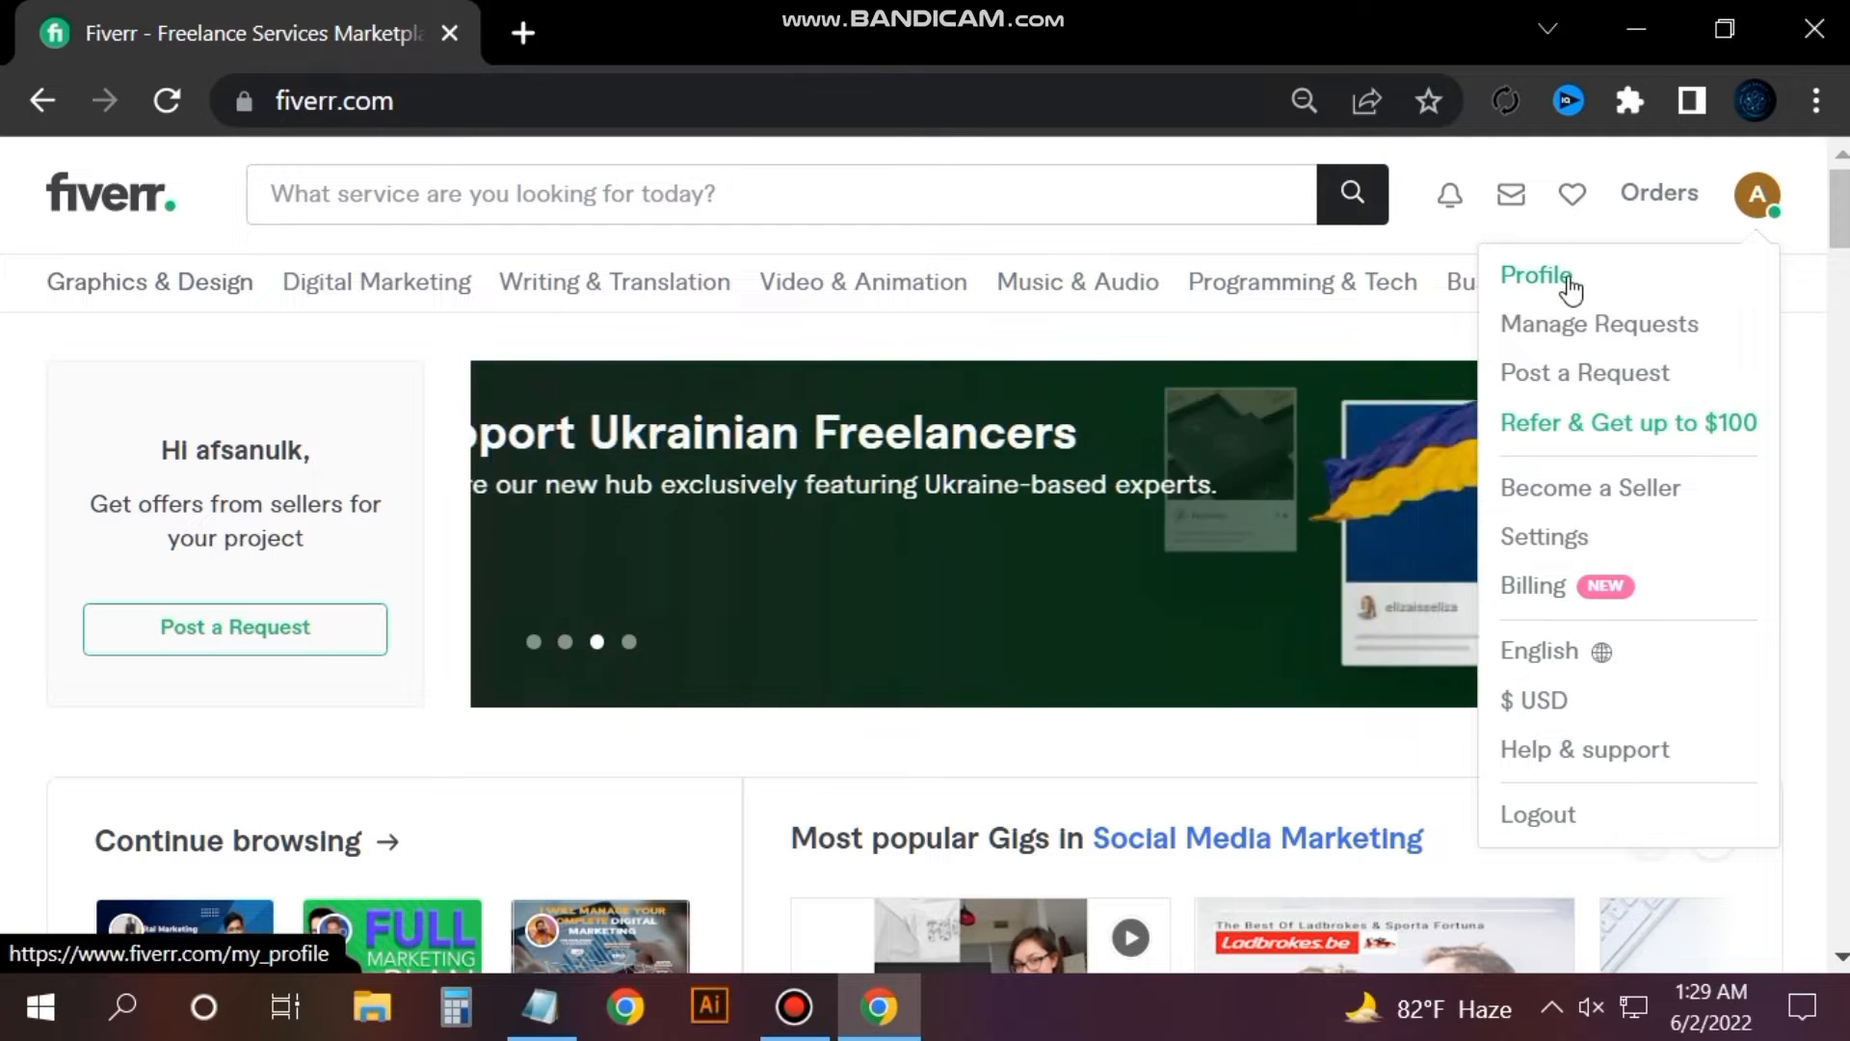
pyautogui.click(1571, 282)
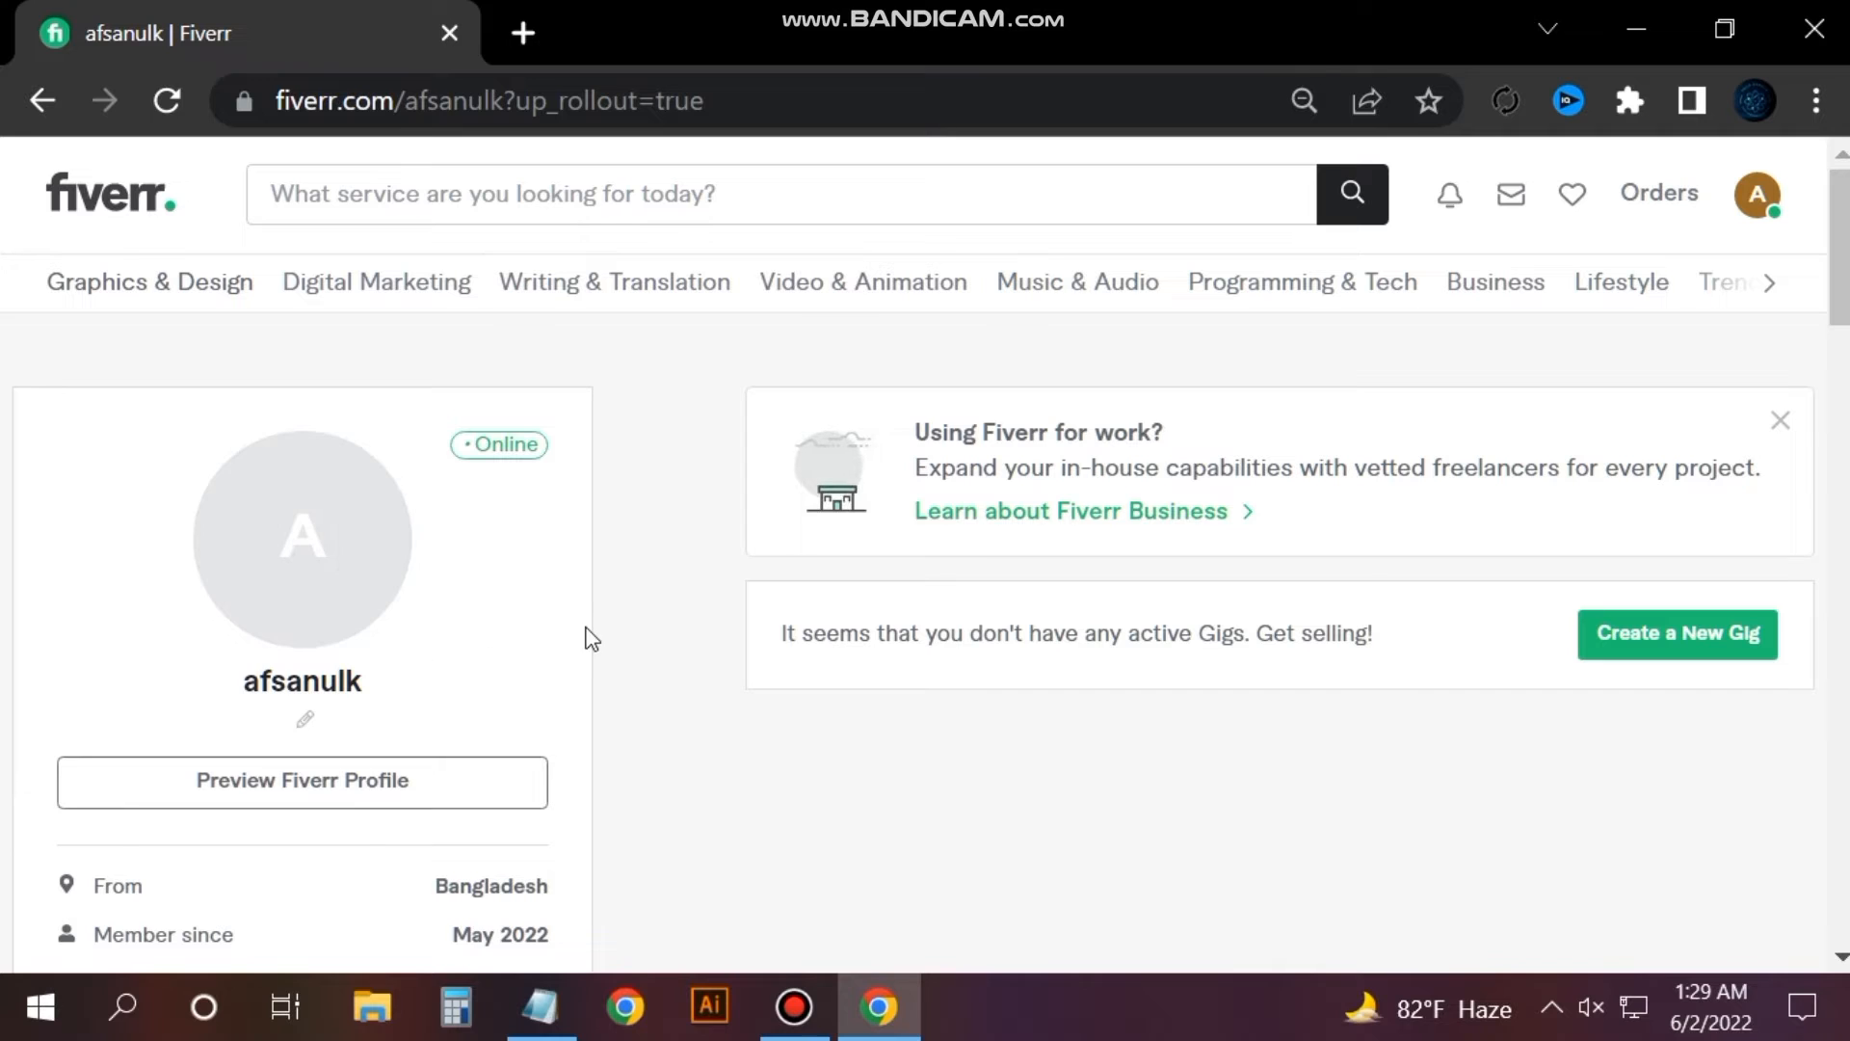
pyautogui.click(302, 549)
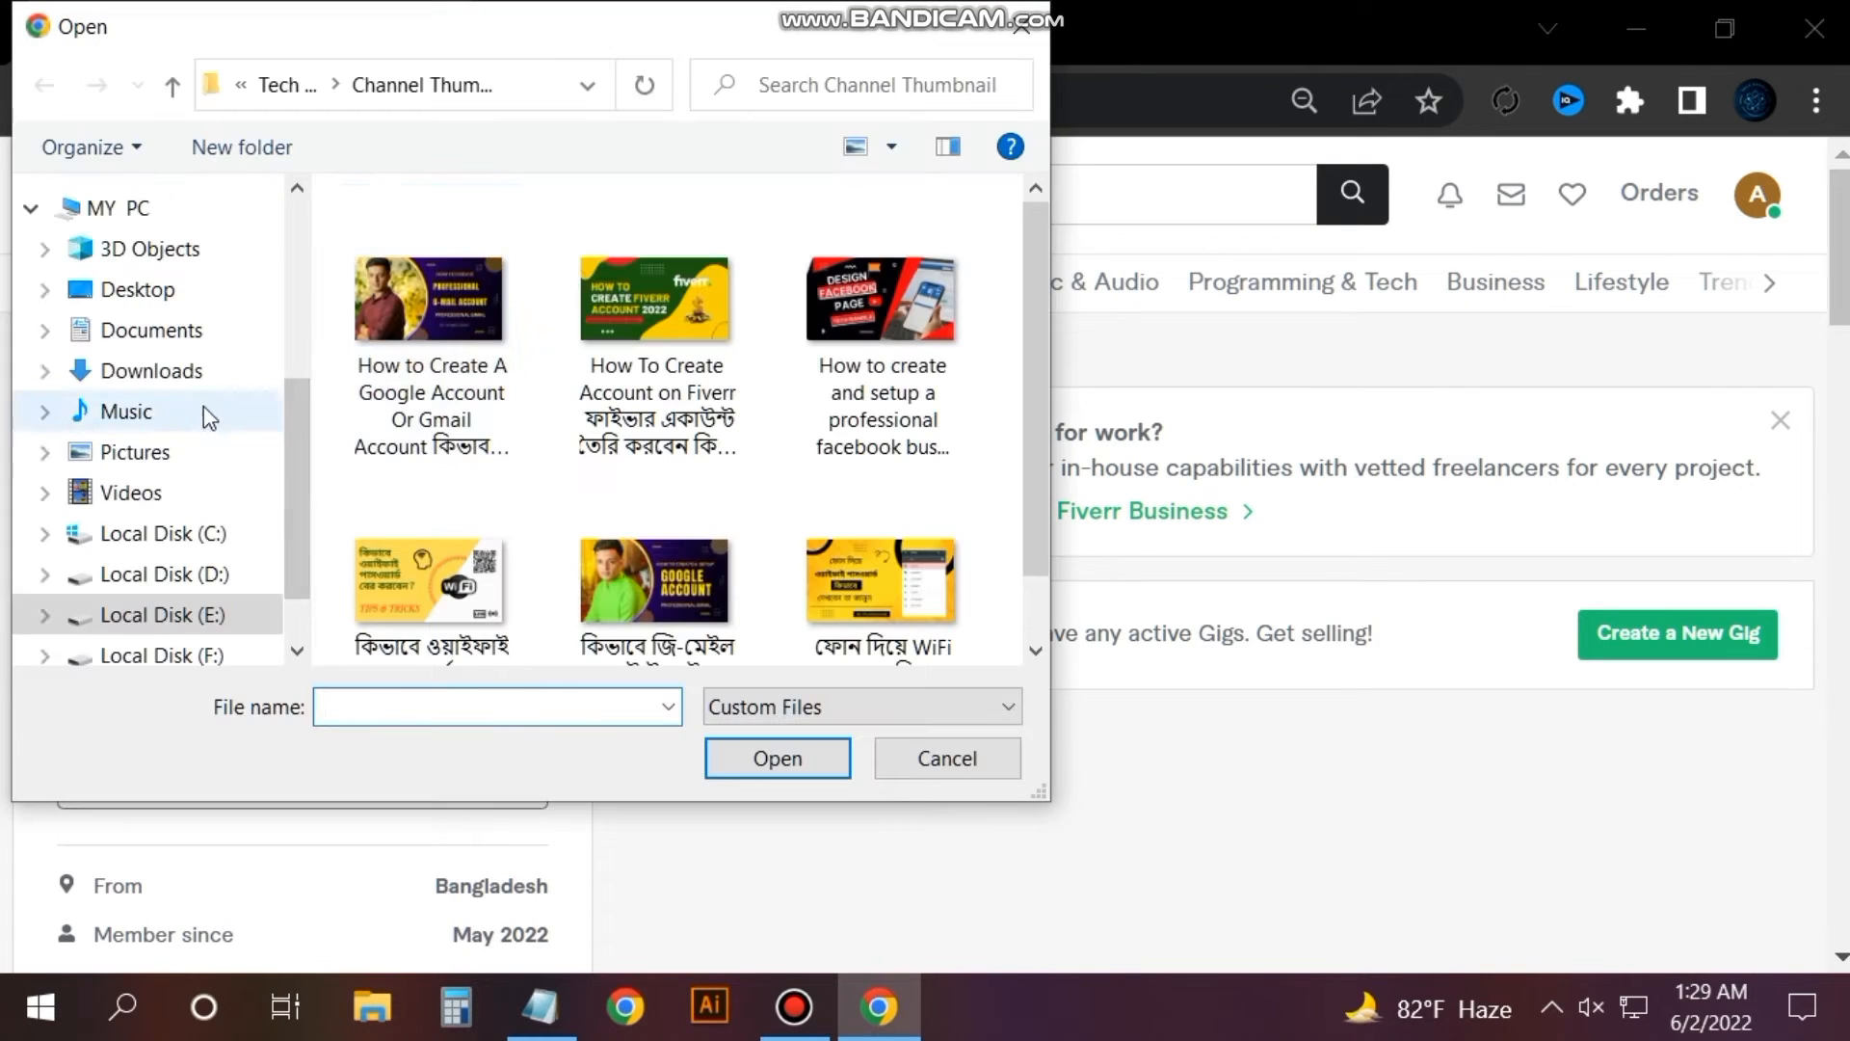
pyautogui.click(198, 377)
pyautogui.scroll(-5, 720, 433)
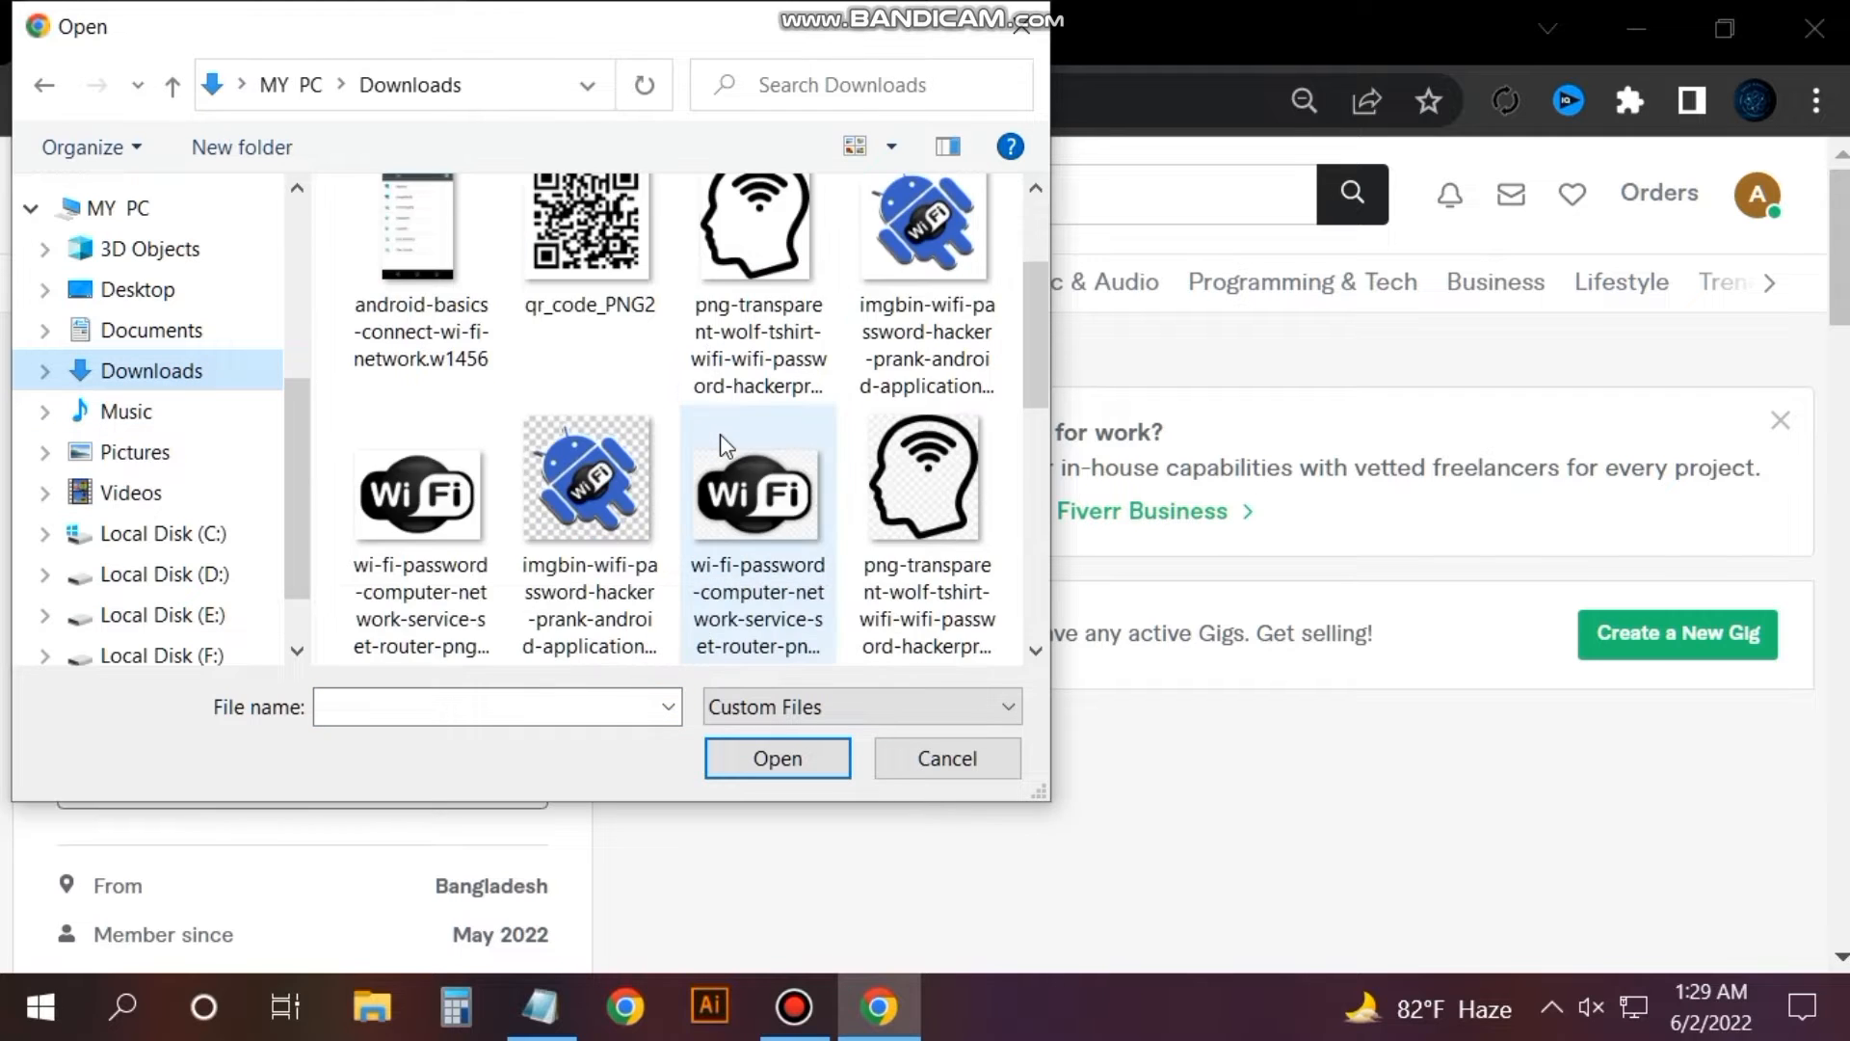
pyautogui.click(838, 707)
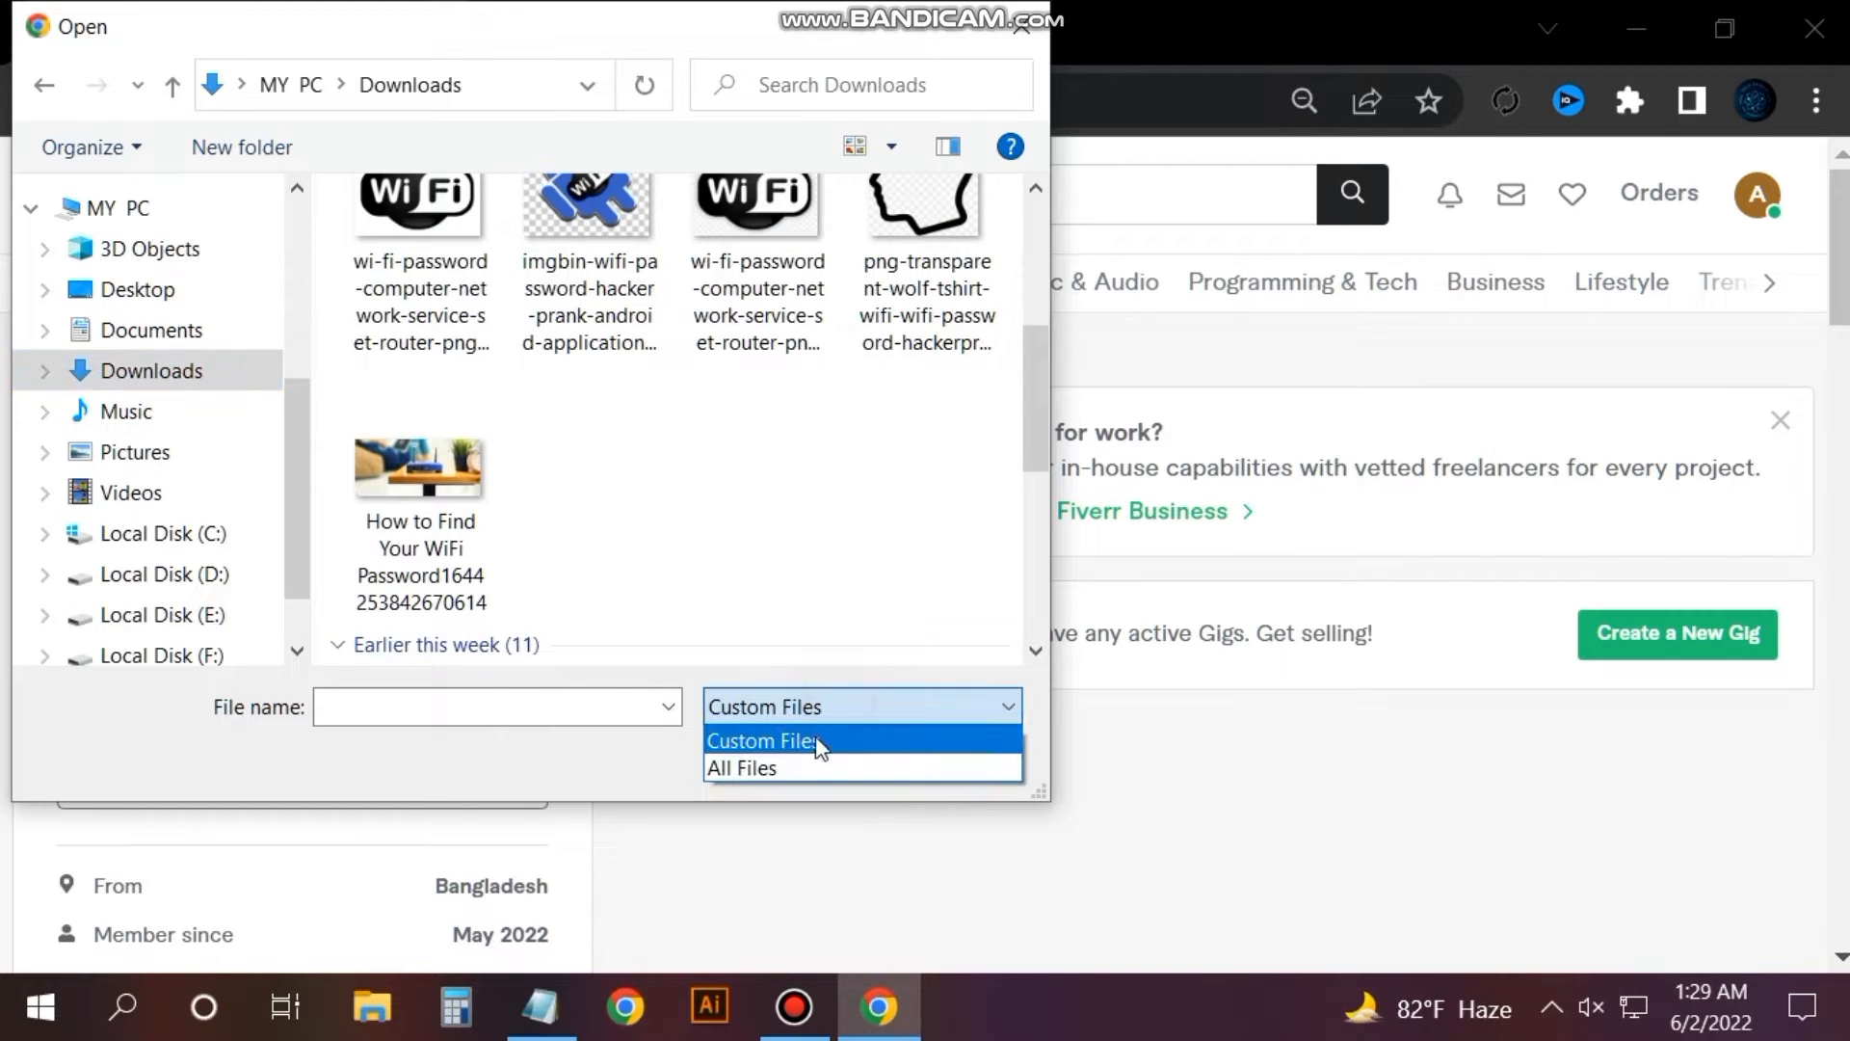
pyautogui.click(810, 767)
pyautogui.scroll(-5, 636, 520)
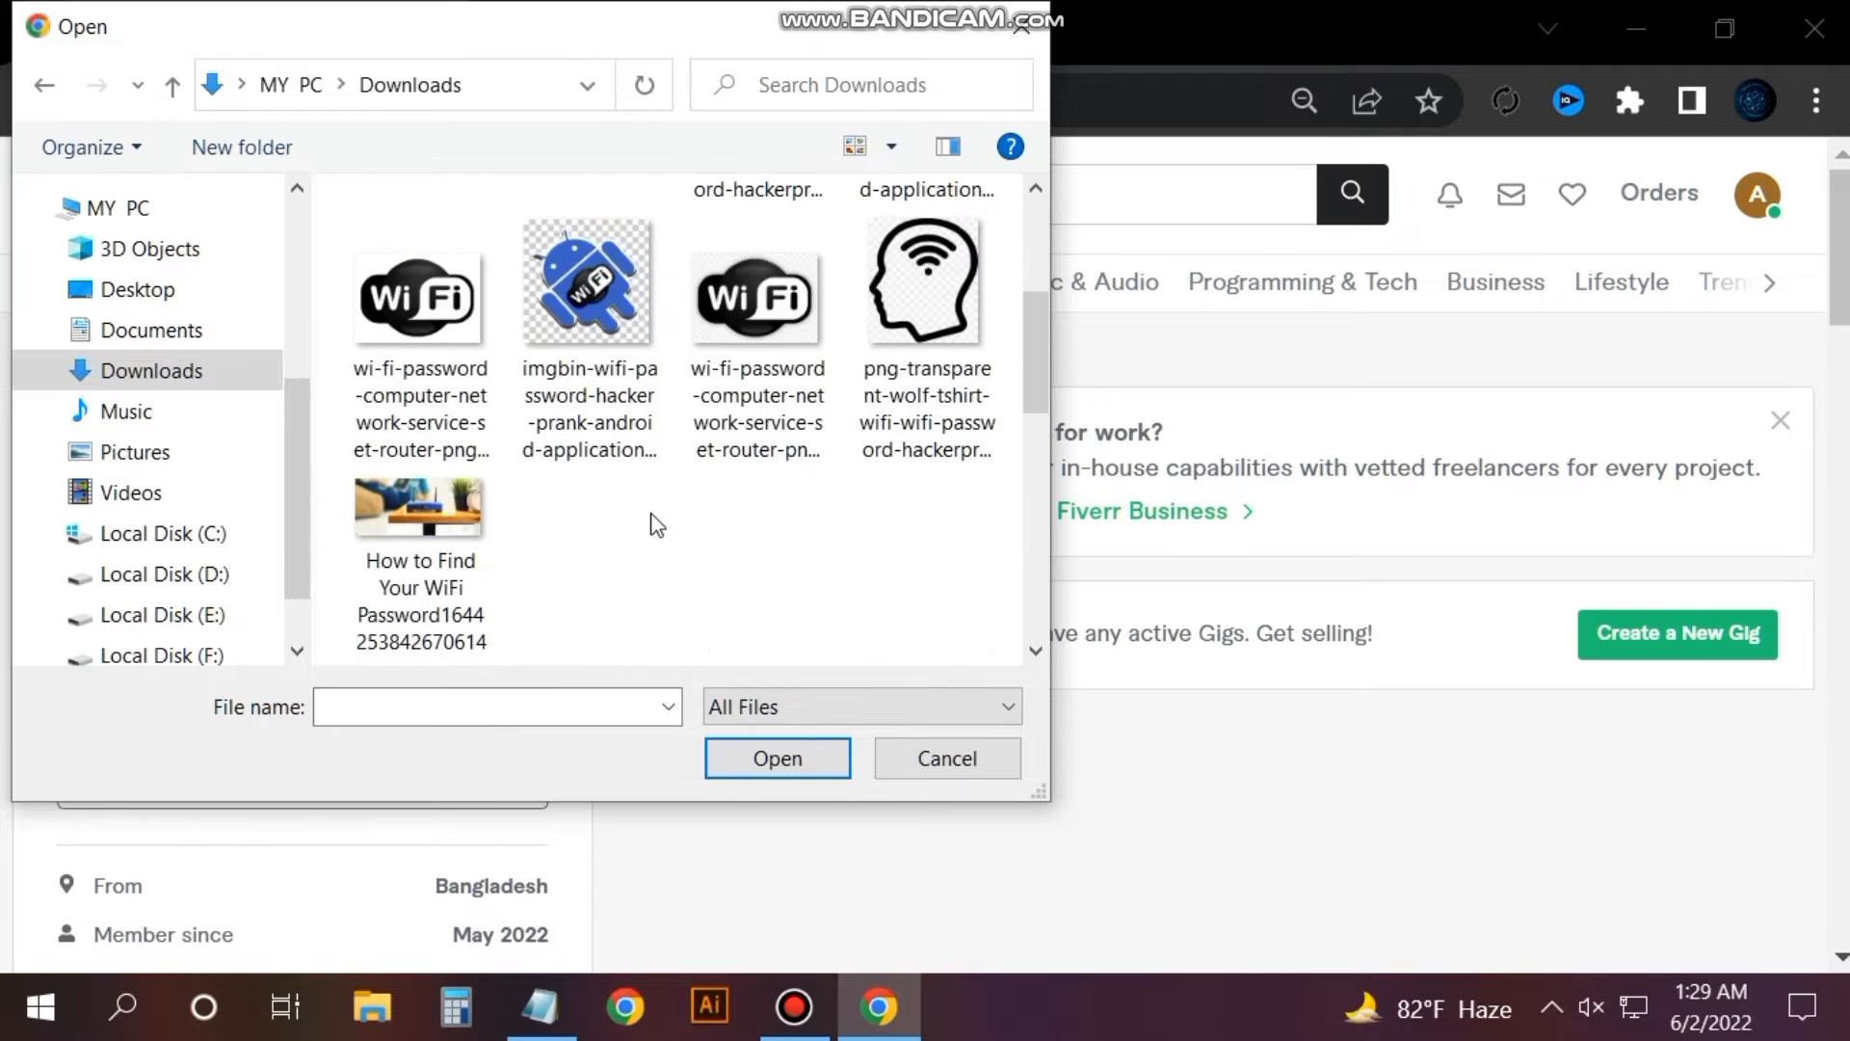
pyautogui.scroll(-10, 655, 516)
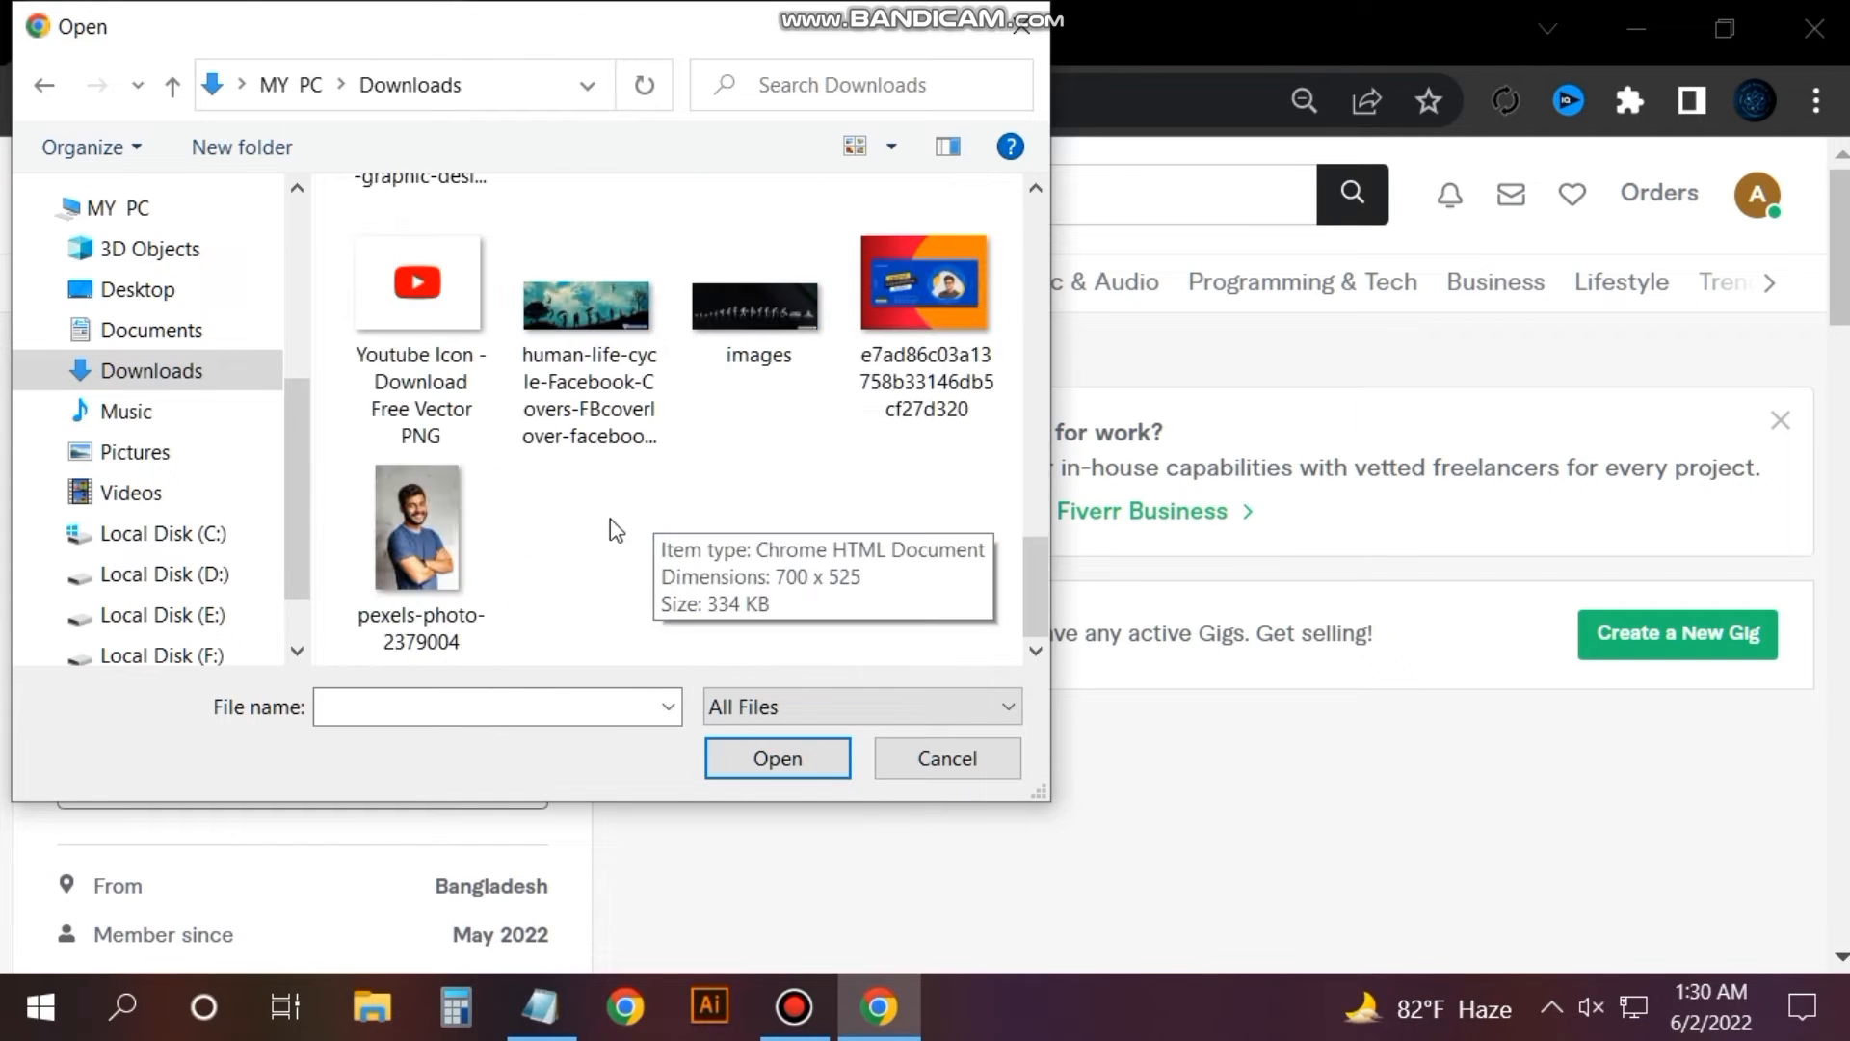
pyautogui.doubleClick(391, 530)
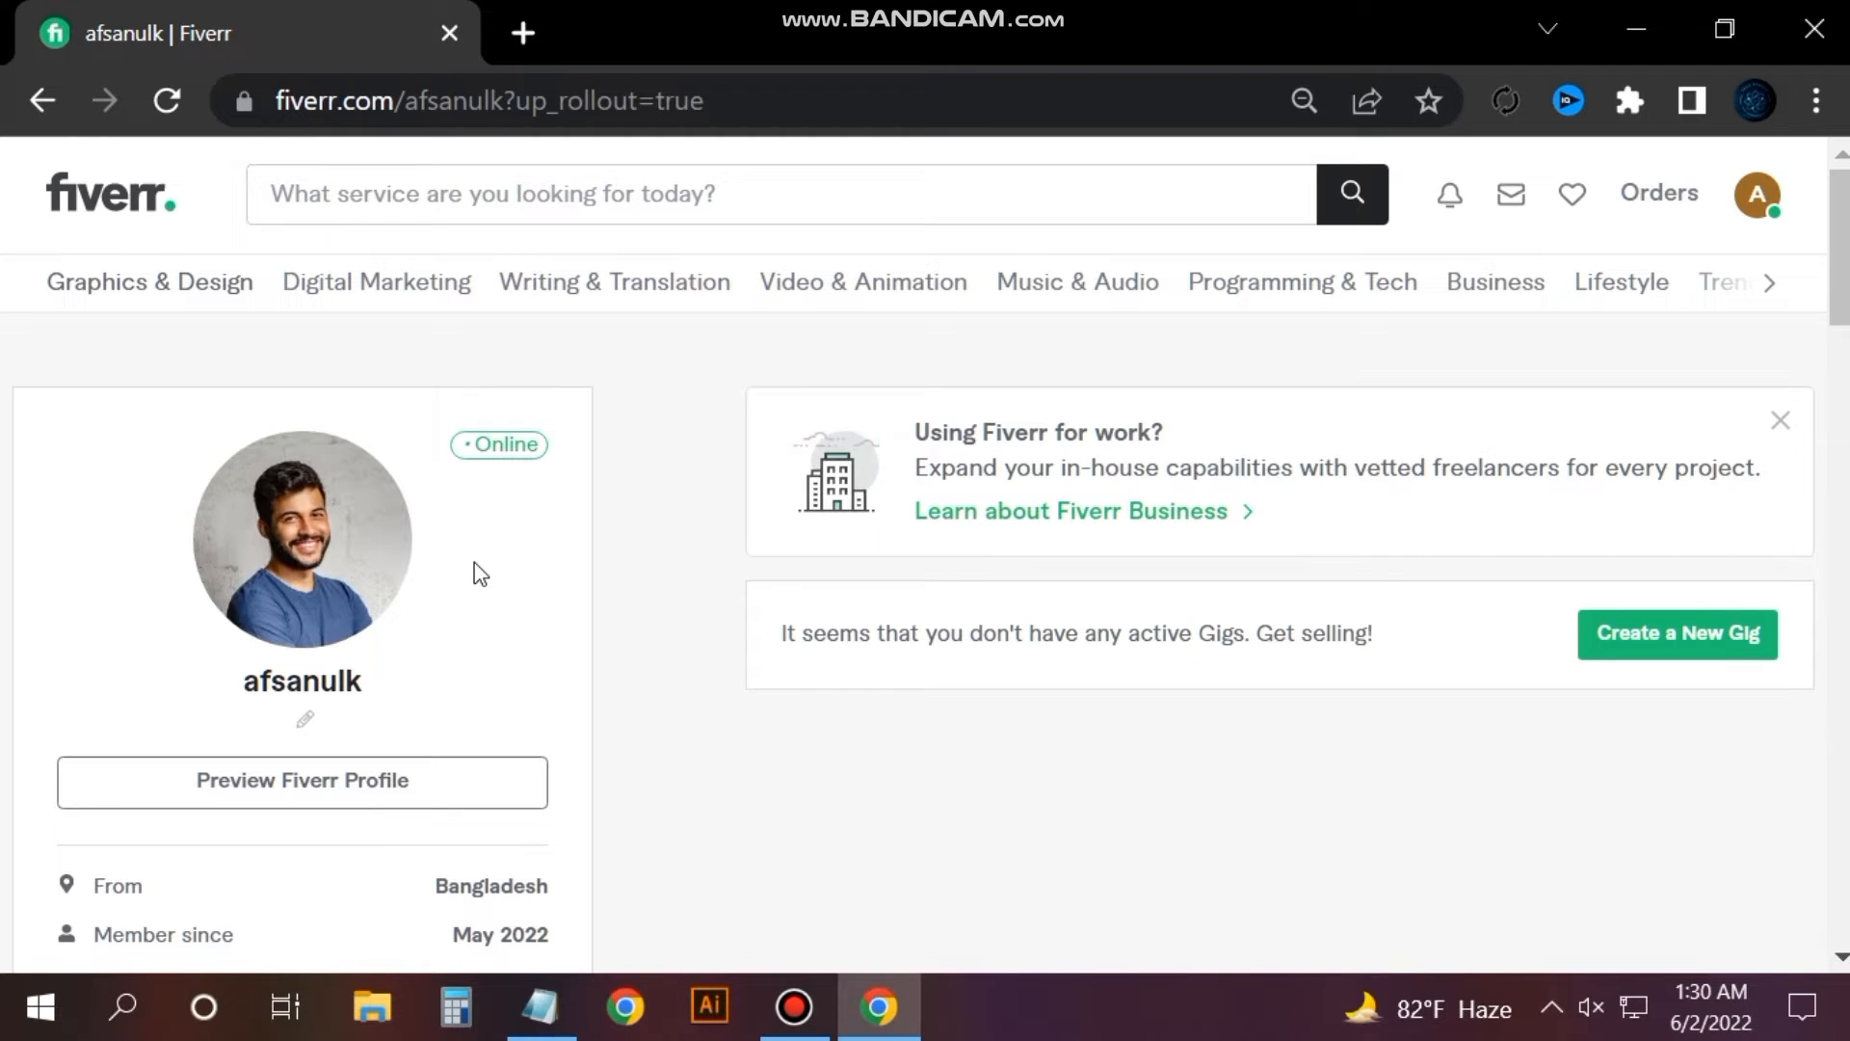
# Set the profile's one-line story to "Build Your Own Future" and save it.
pyautogui.scroll(-4, 474, 562)
pyautogui.click(307, 334)
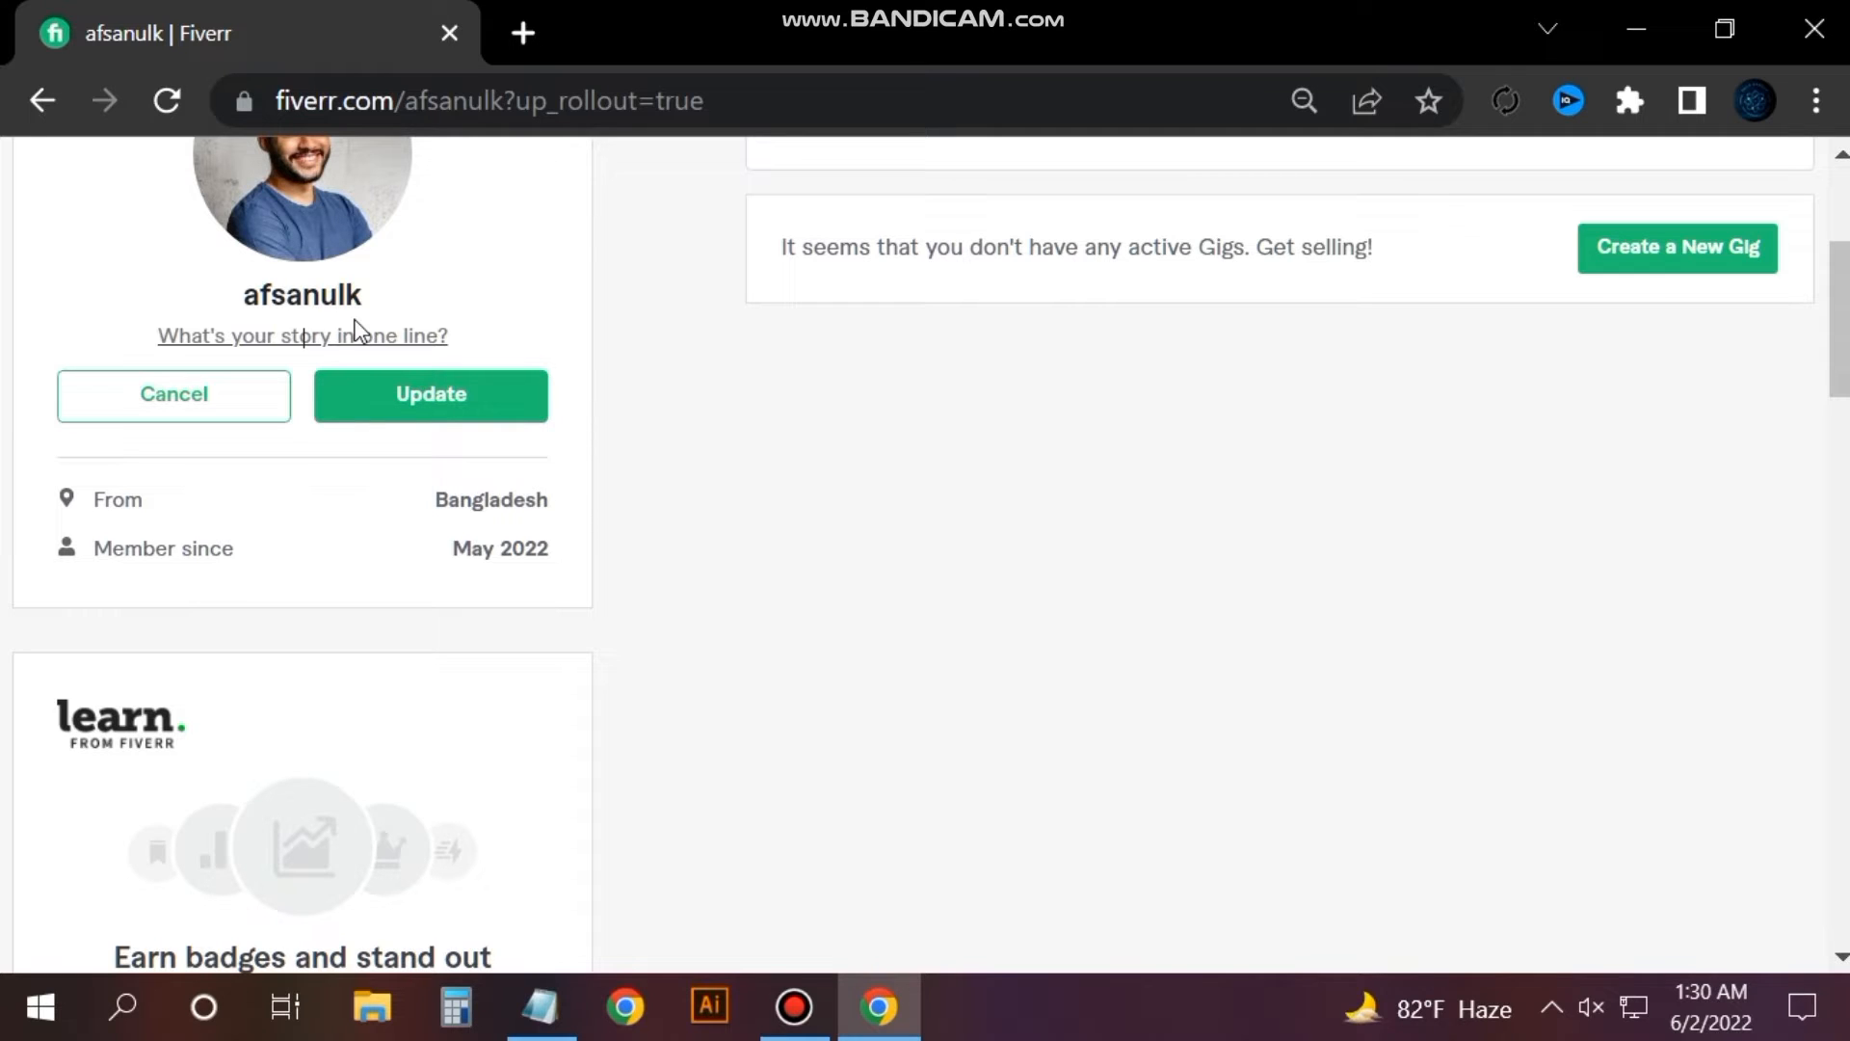
pyautogui.write('Buil')
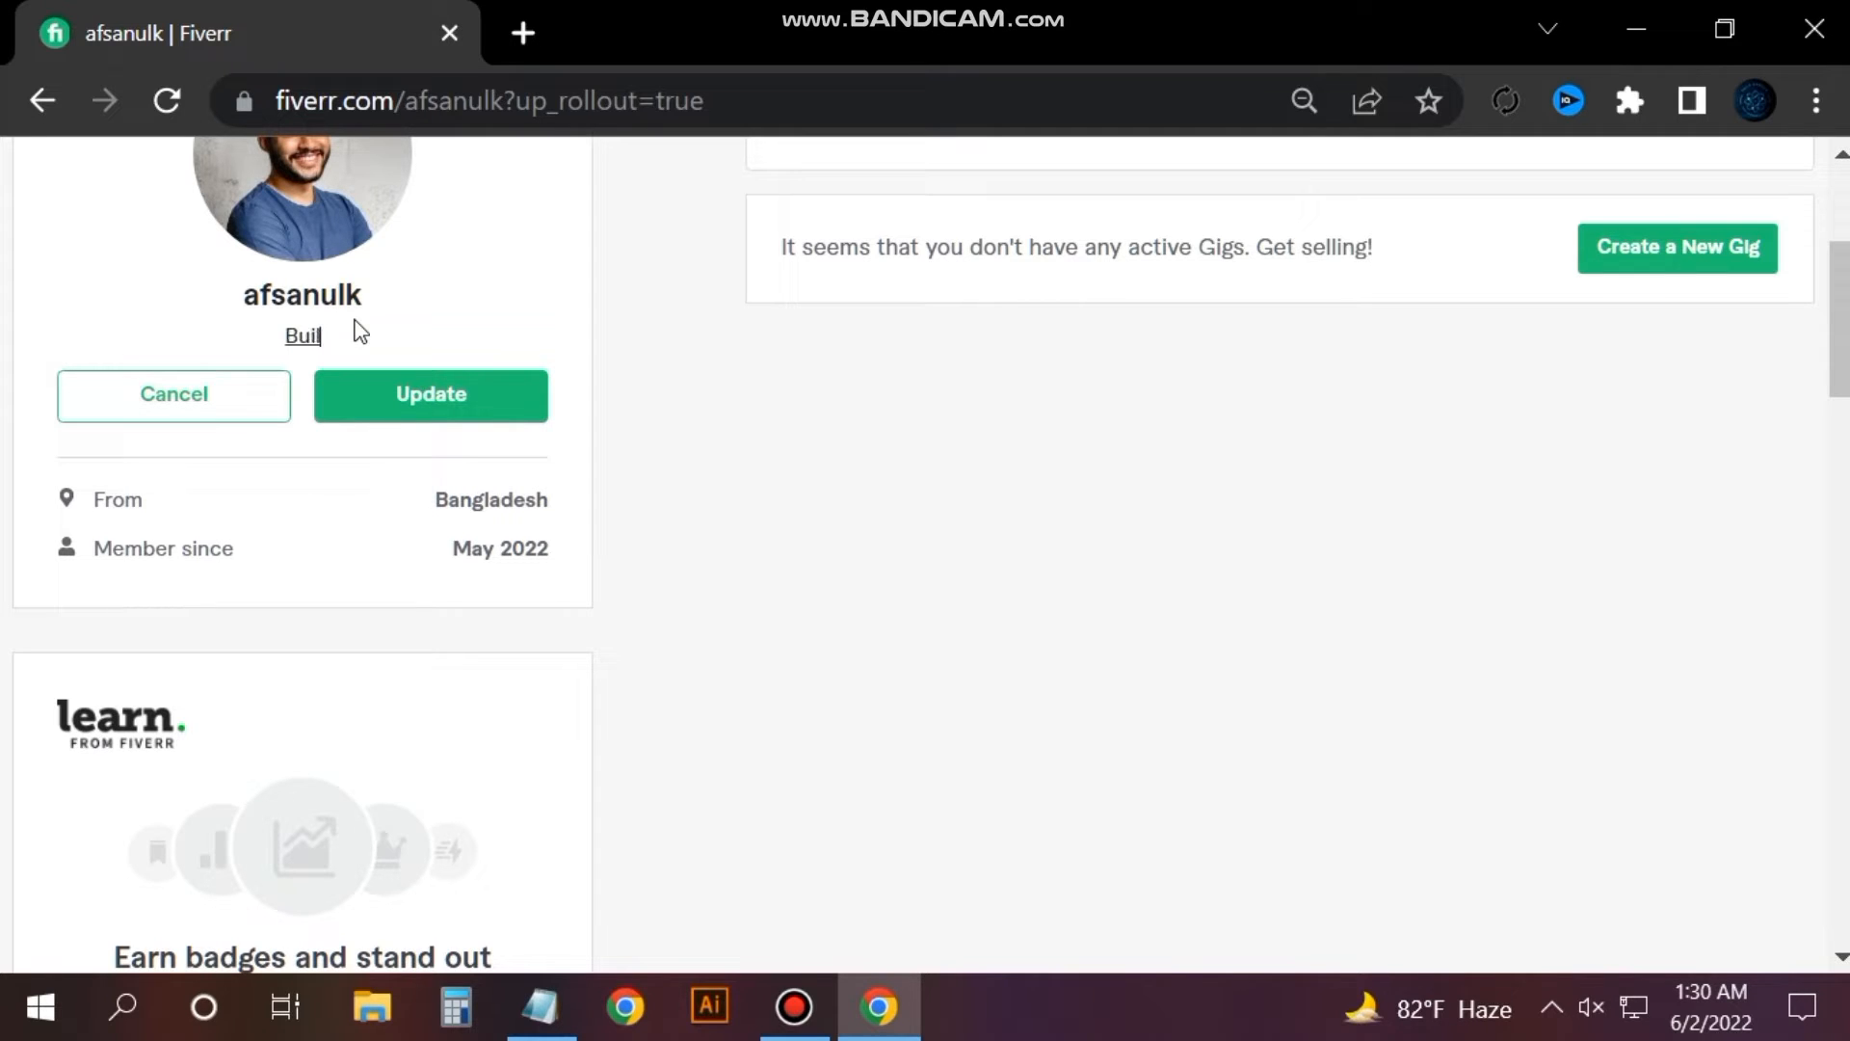
pyautogui.write('d YOu')
pyautogui.press('BackSpace')
pyautogui.press('BackSpace')
pyautogui.write('our G')
pyautogui.write('wn Future')
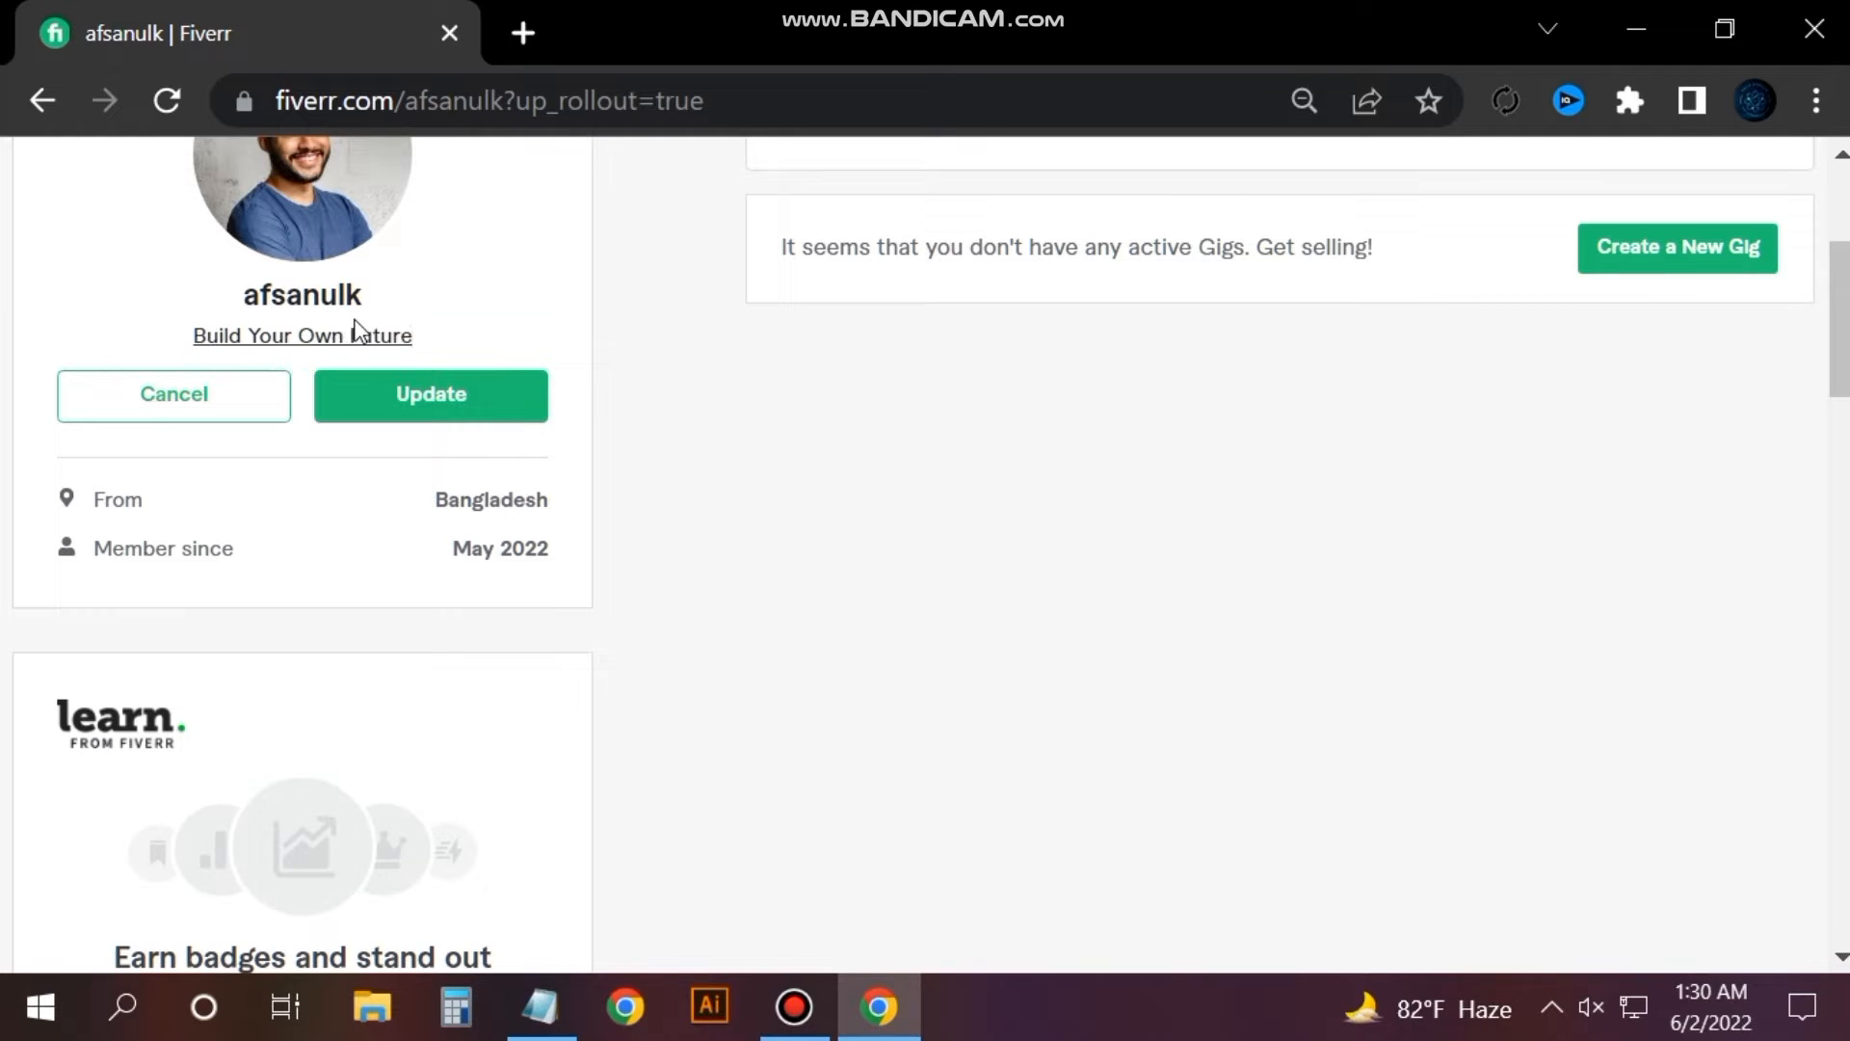
pyautogui.click(420, 400)
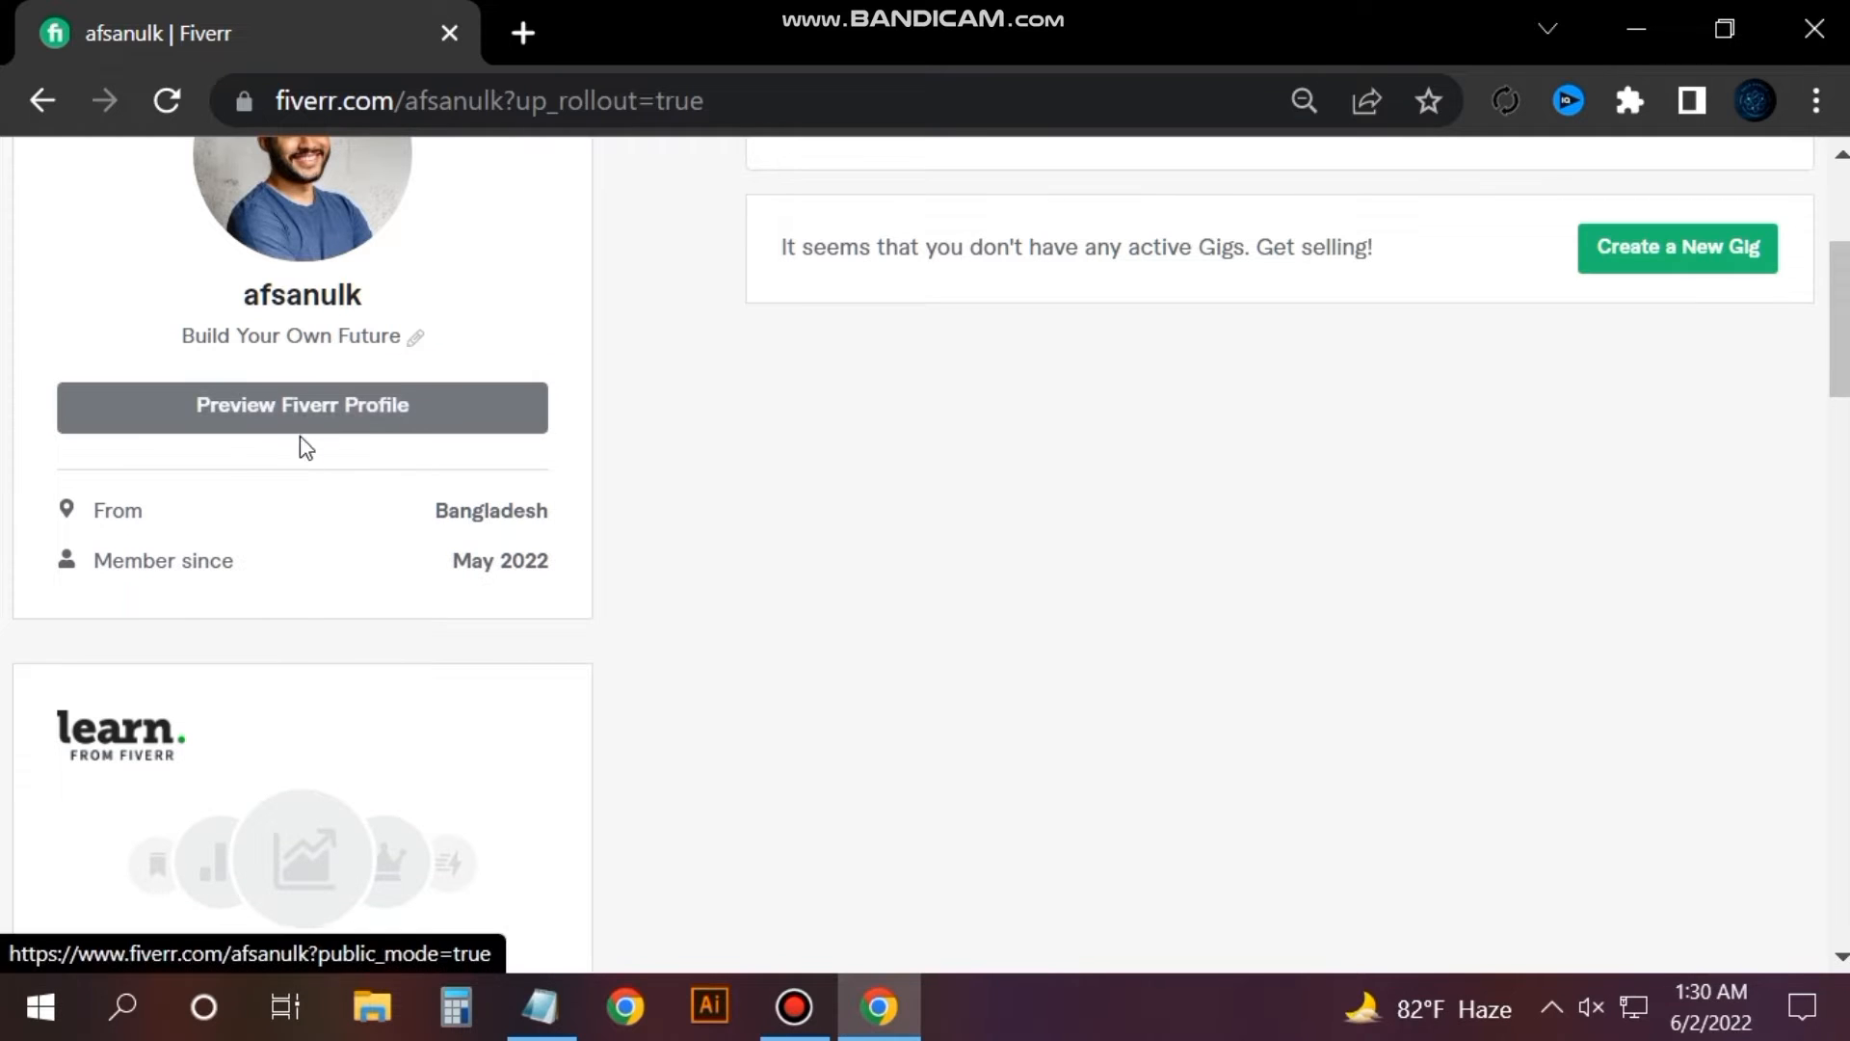
# Fill the profile description with the "TOP RATED PLUS Freelancer" SEO paragraph through "Thanks", copied from the open Notepad notes.
pyautogui.scroll(-6, 328, 533)
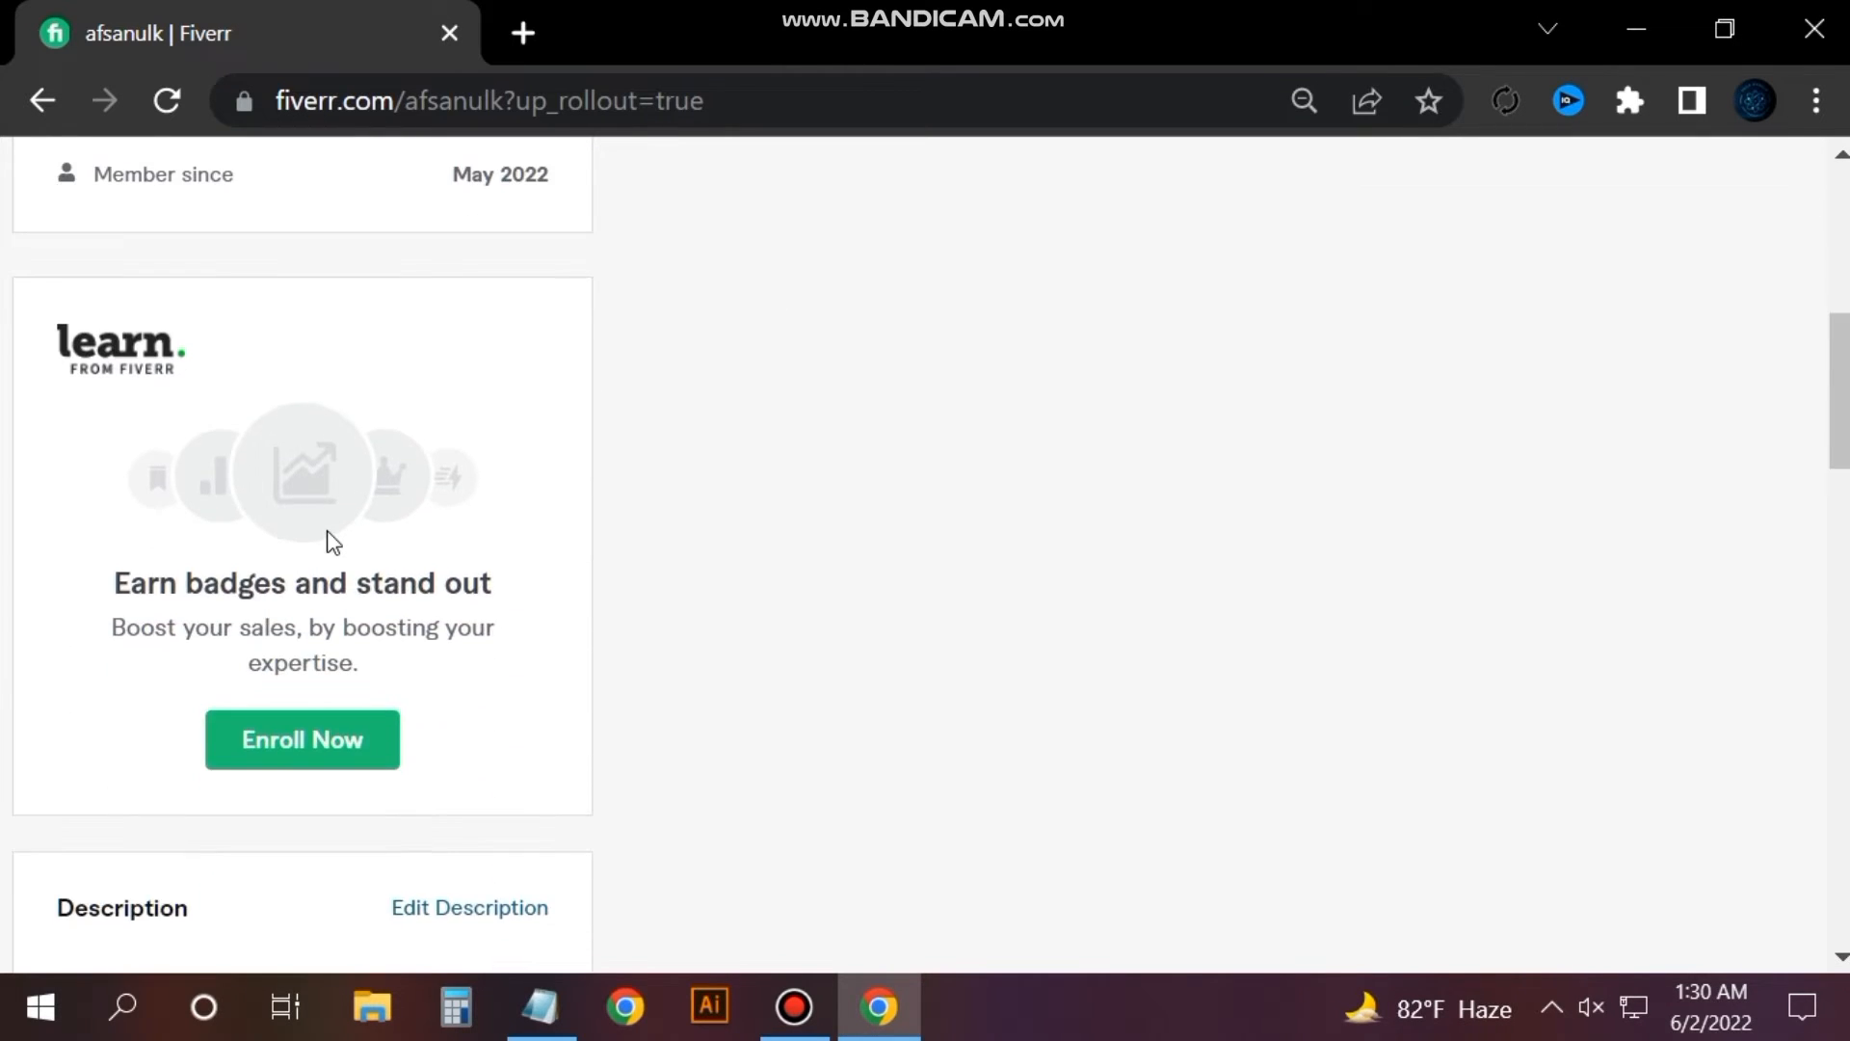
pyautogui.click(470, 525)
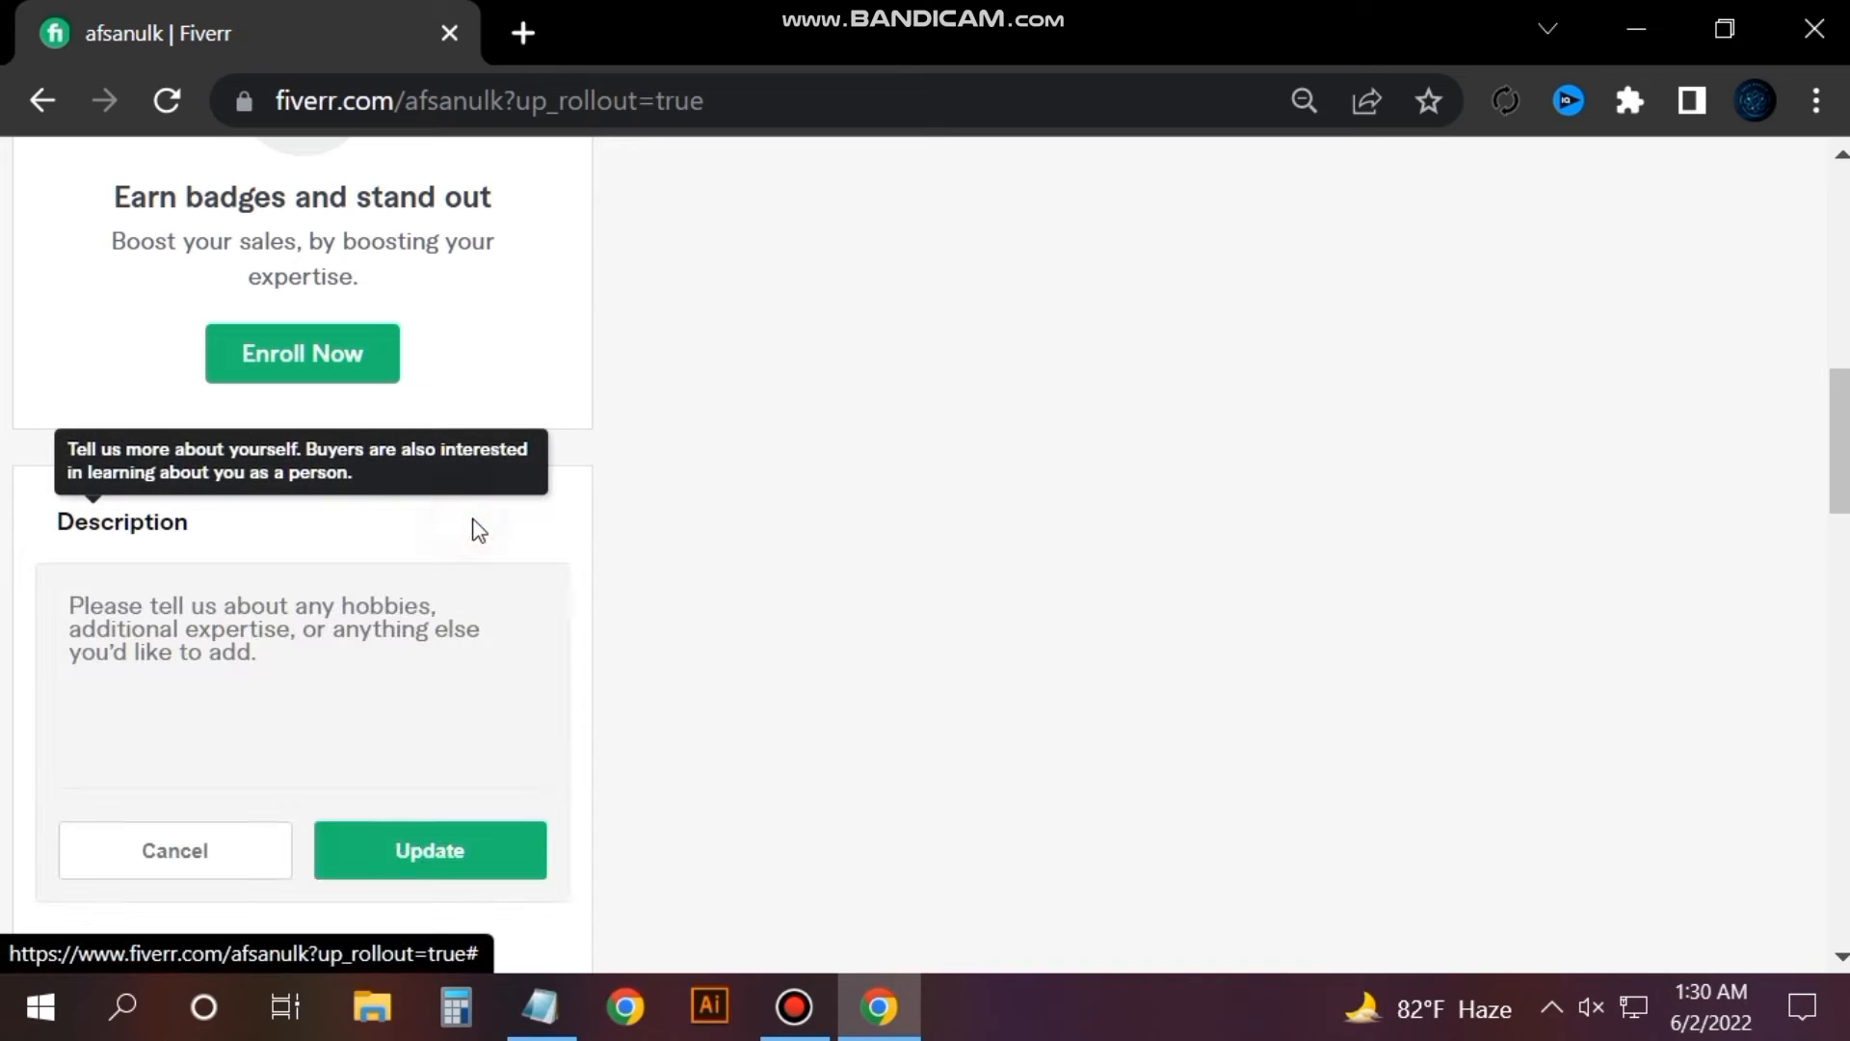
pyautogui.click(195, 643)
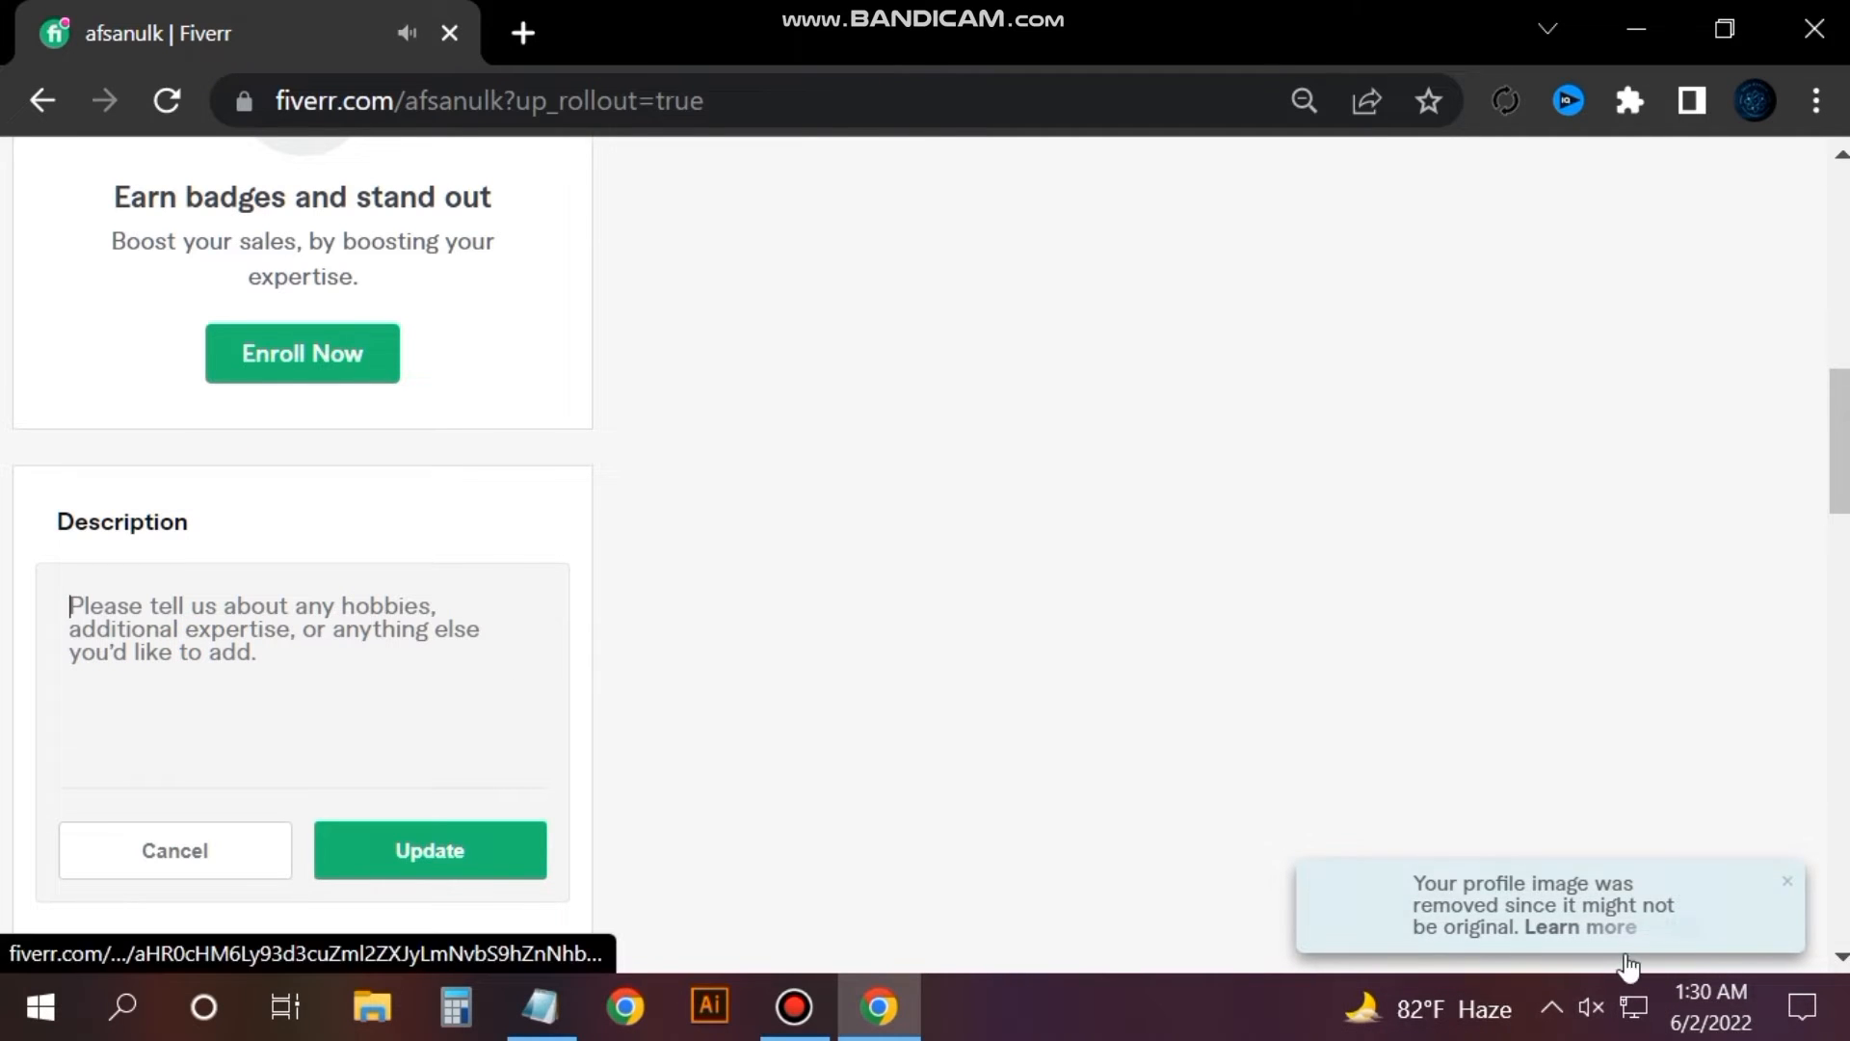
pyautogui.click(554, 1013)
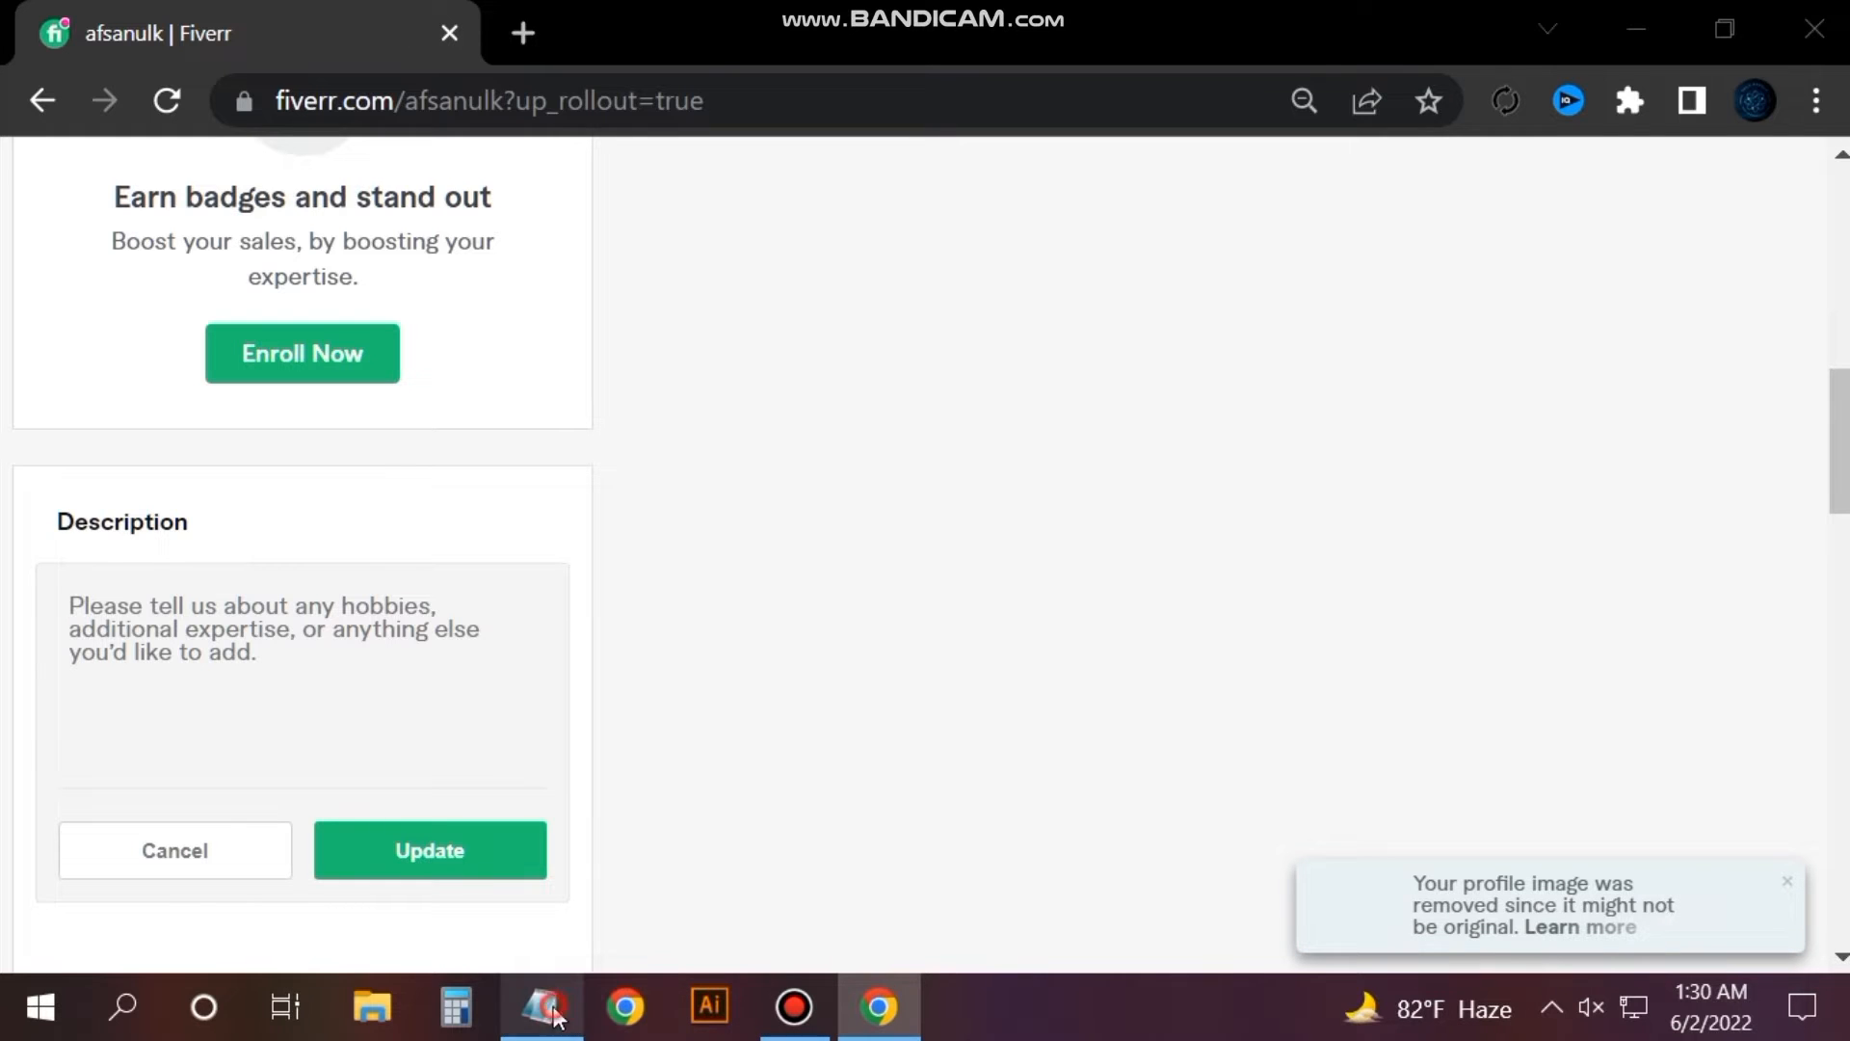
pyautogui.click(547, 1029)
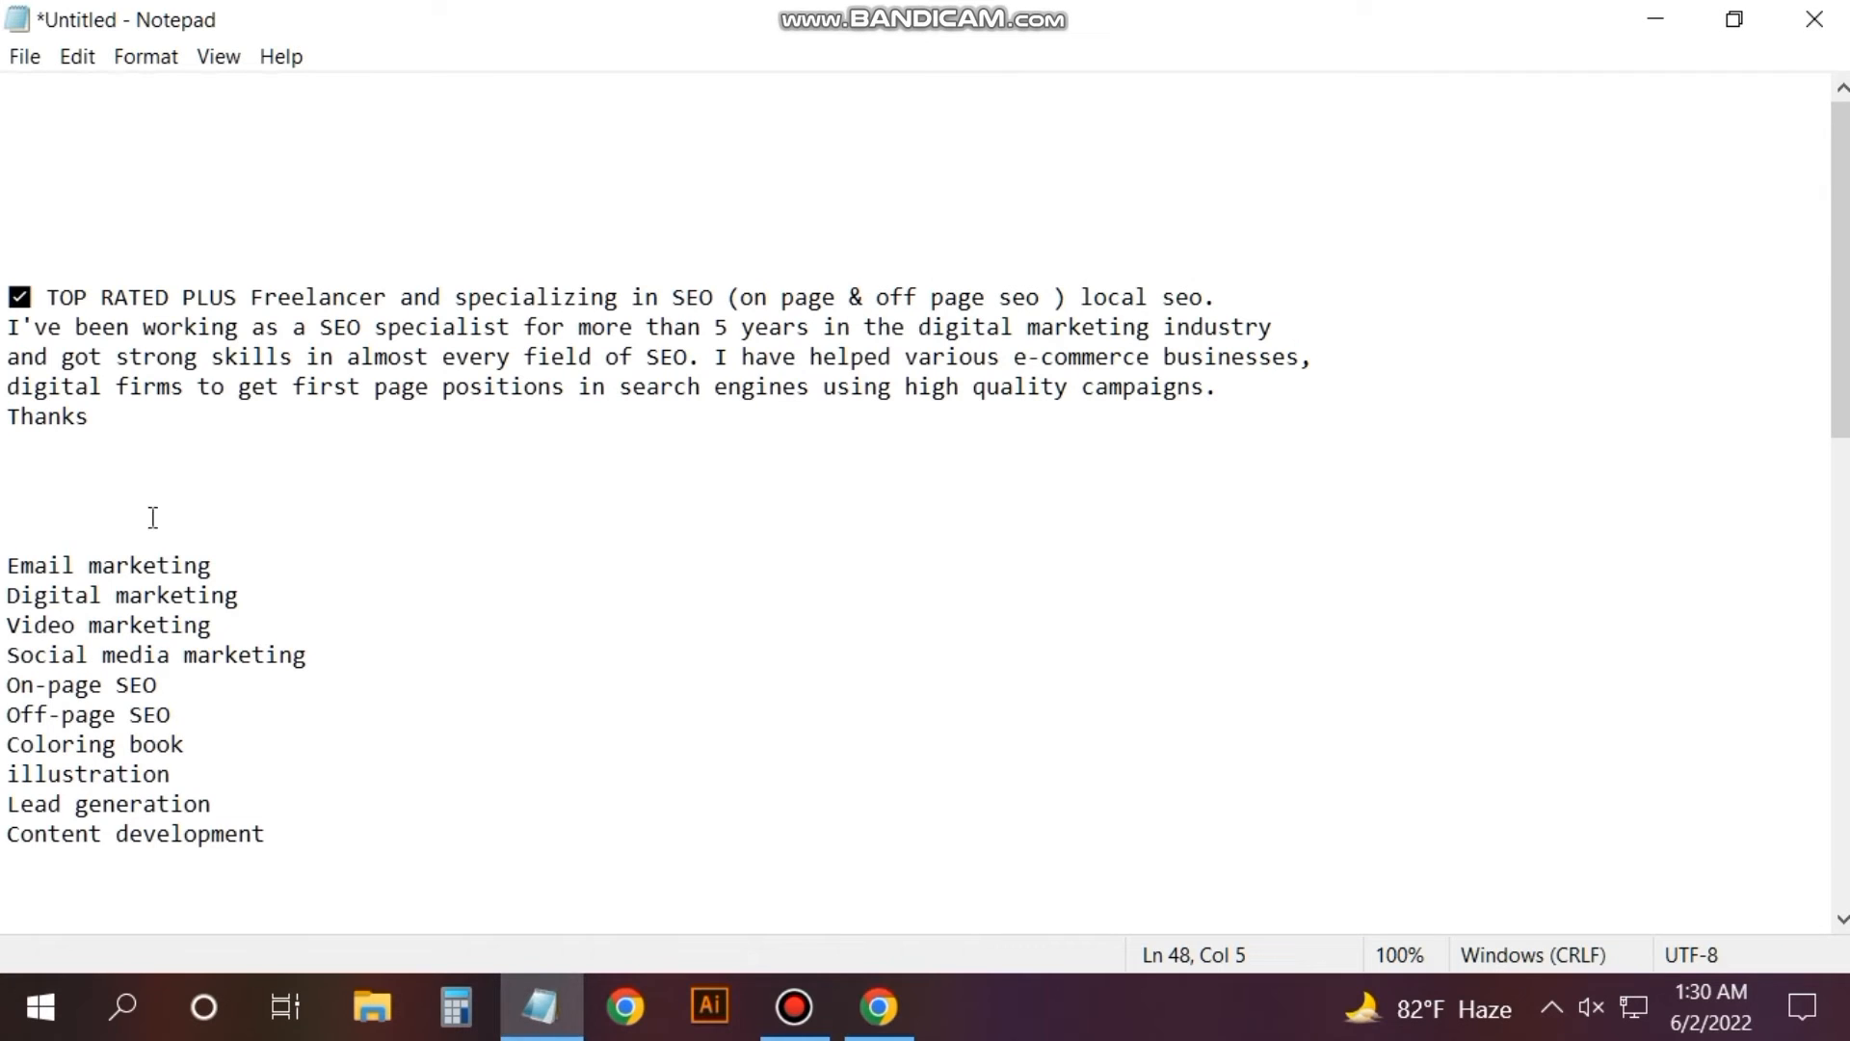
pyautogui.moveTo(4, 294); pyautogui.dragTo(120, 414)
pyautogui.rightClick(36, 327)
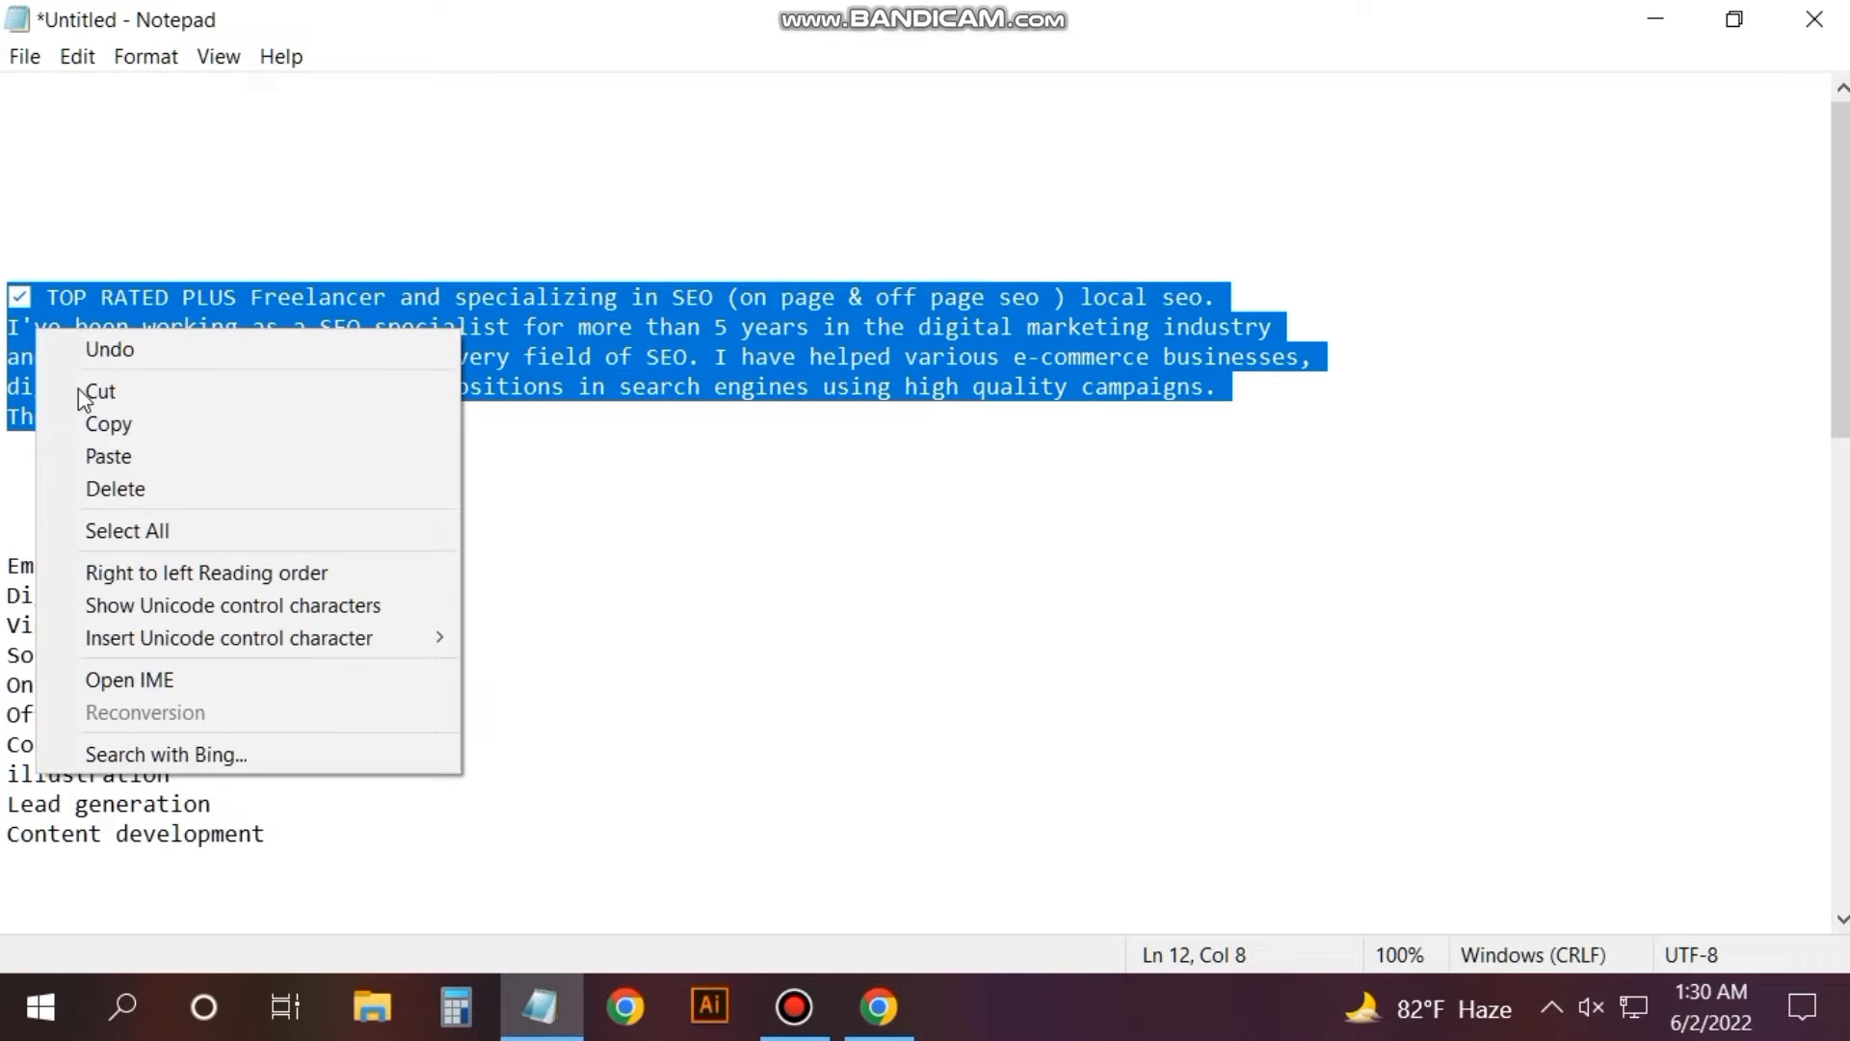
pyautogui.click(93, 422)
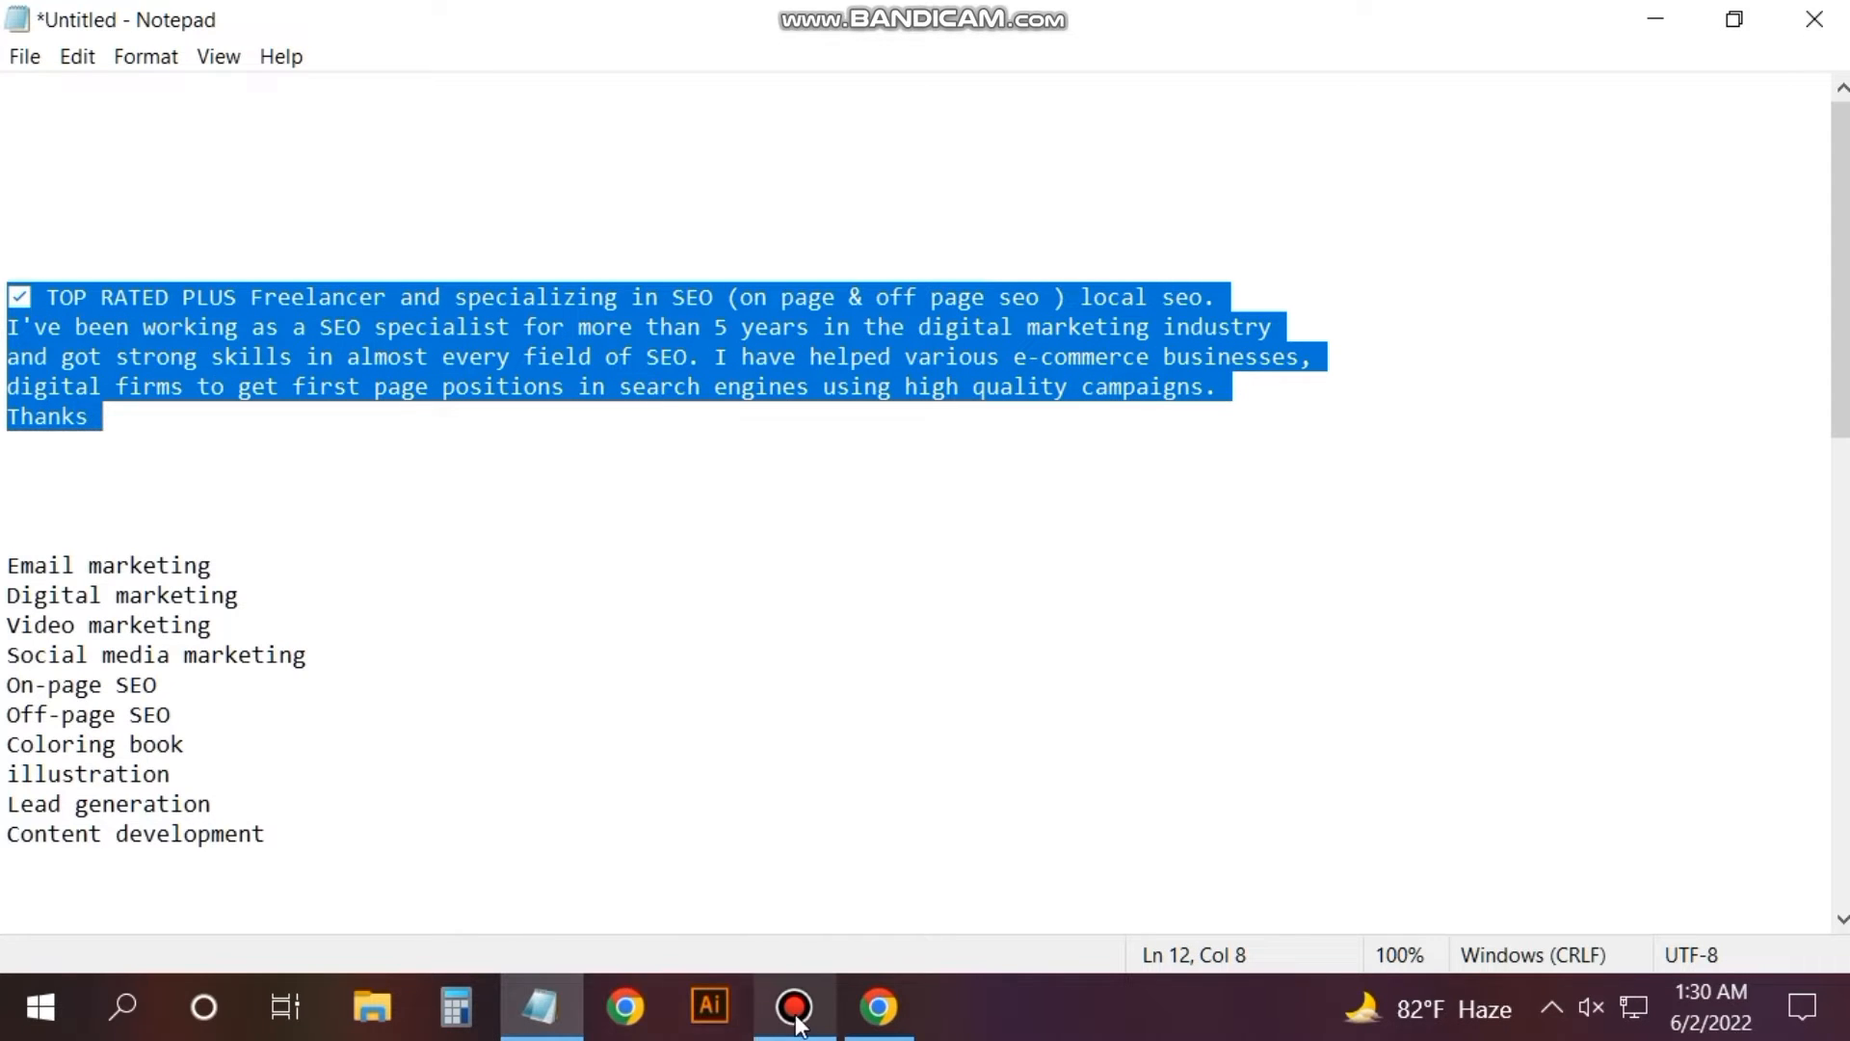
pyautogui.click(877, 1029)
pyautogui.click(171, 674)
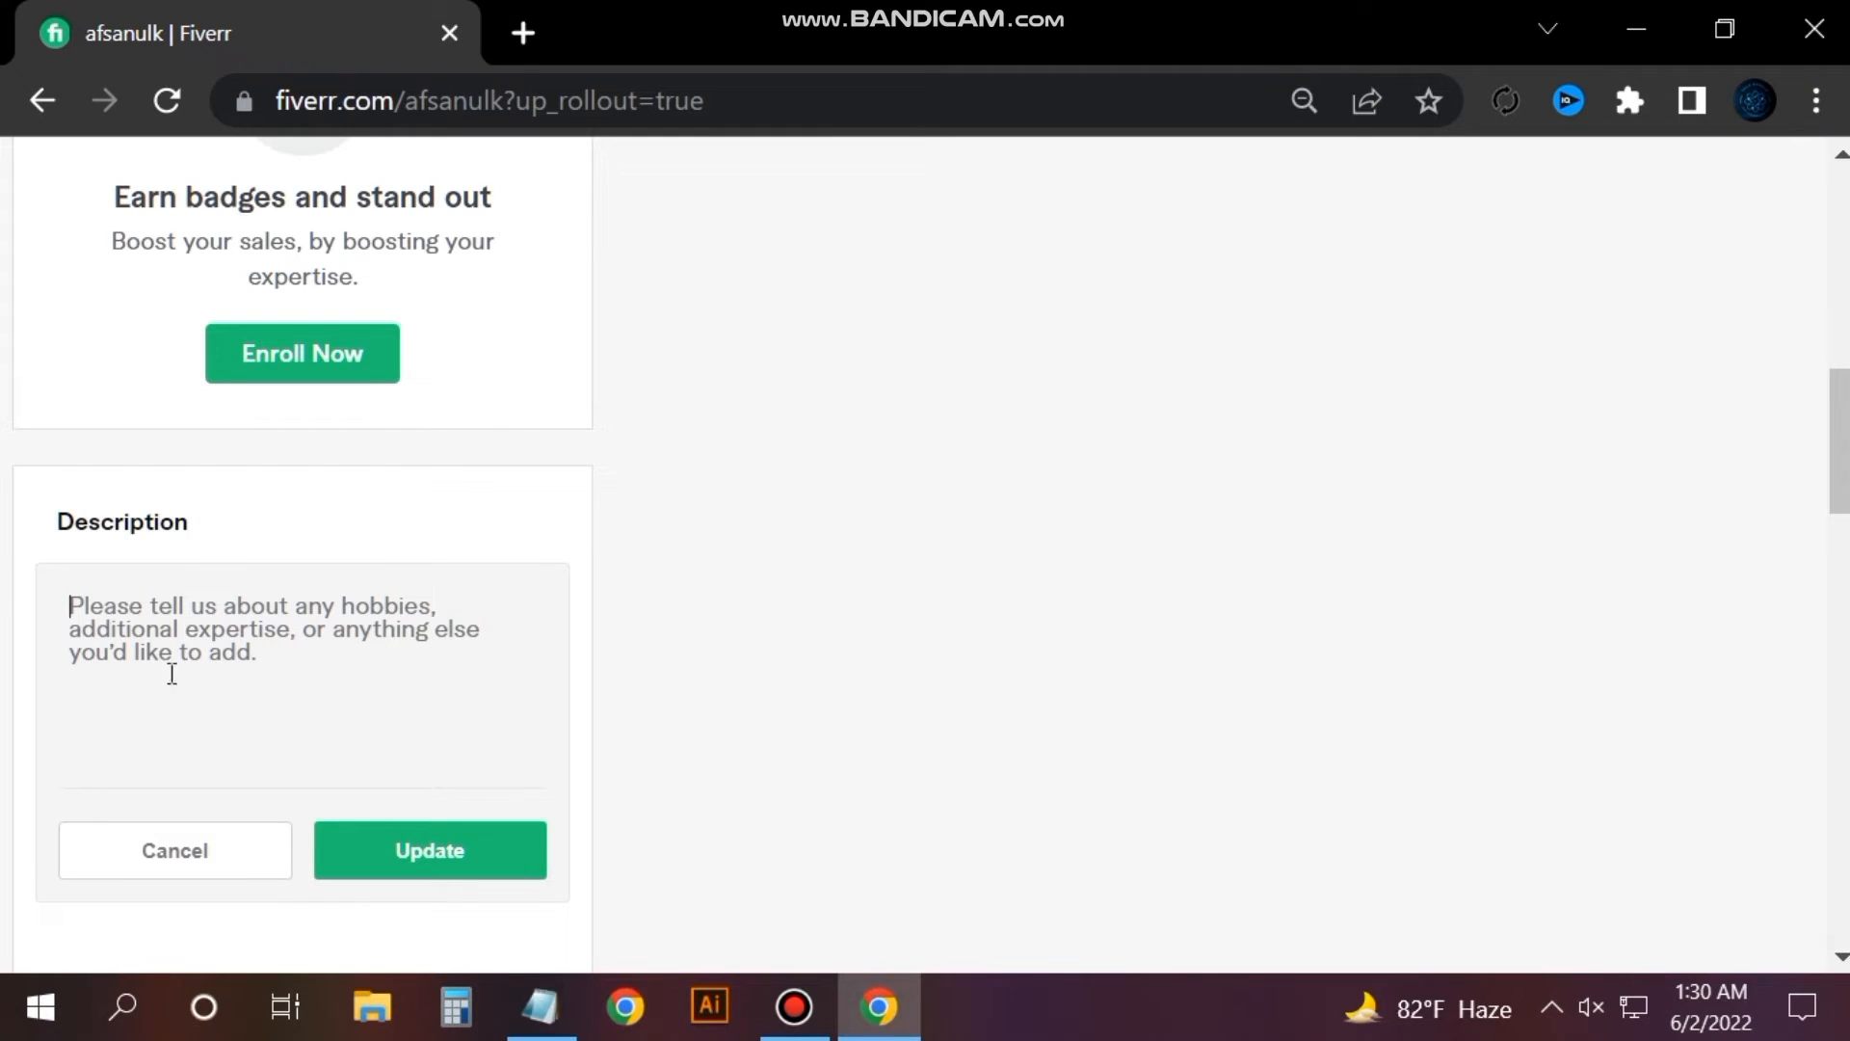
pyautogui.hotkey('ctrl', 'v')
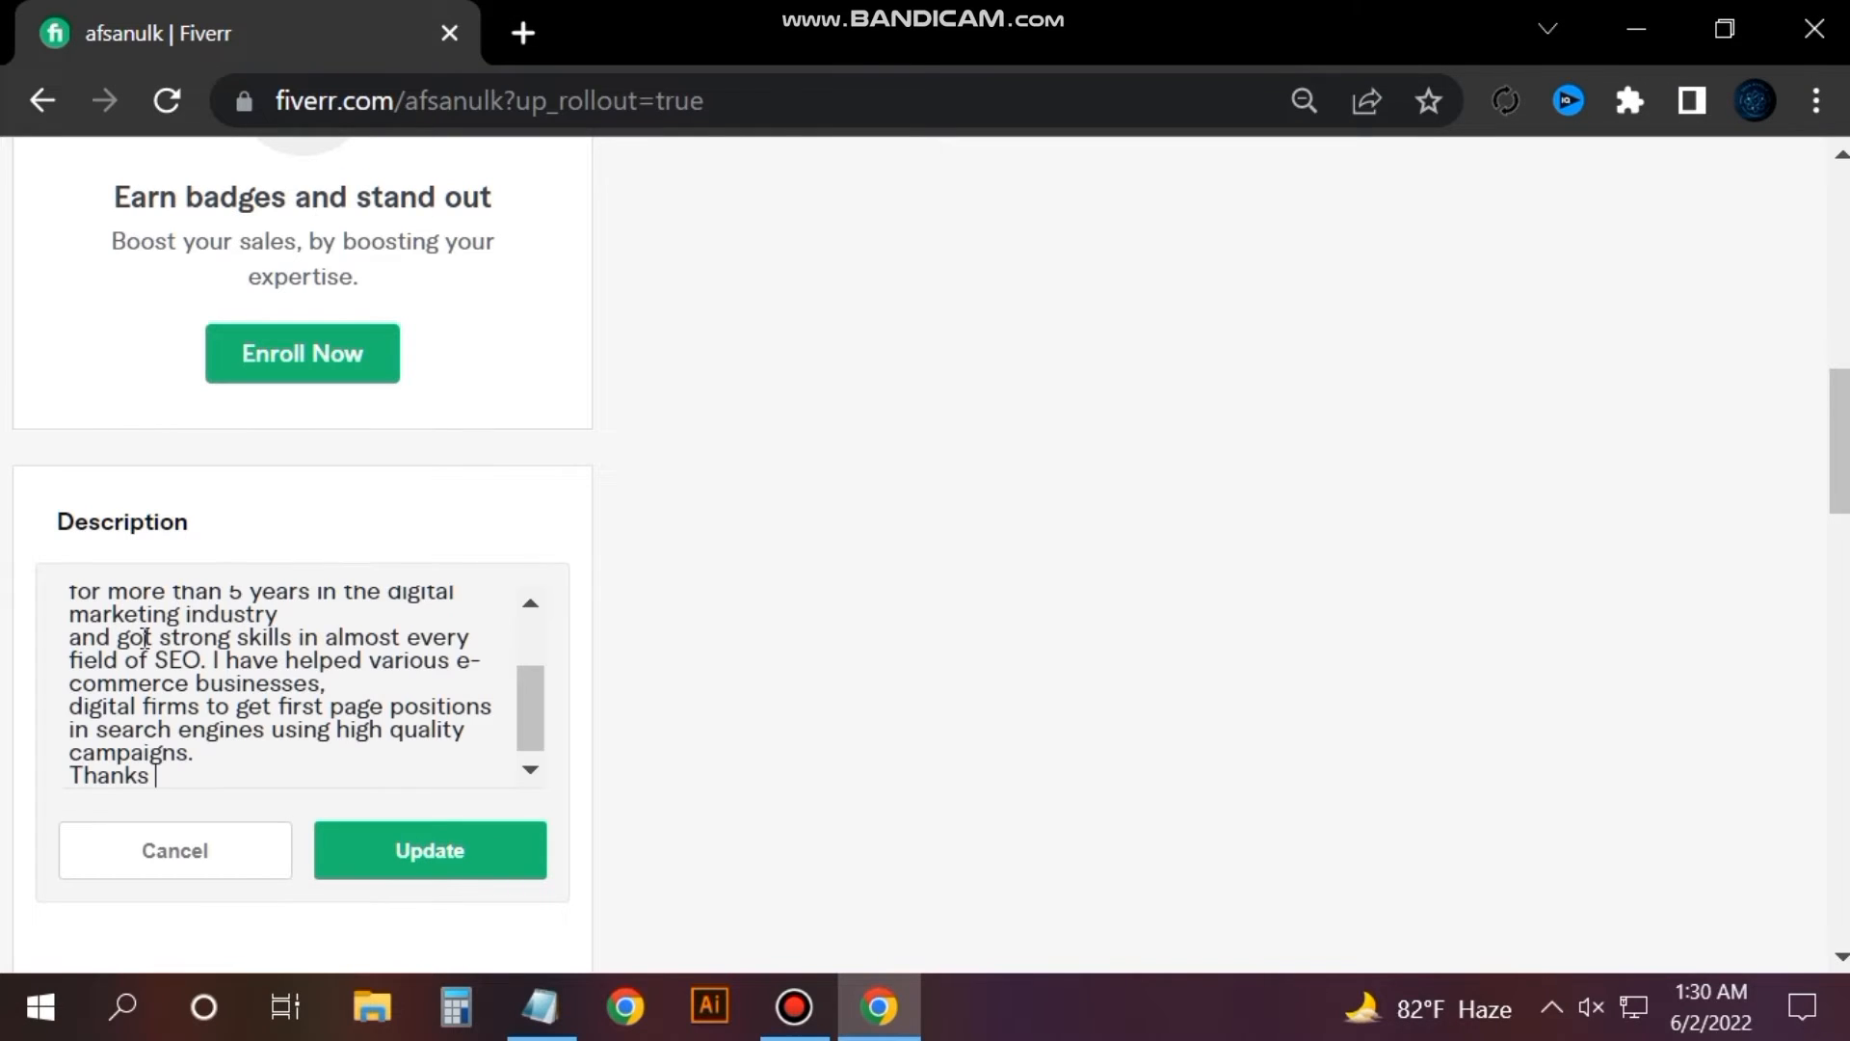
# Insert a blank line before "Thanks", capitalise both lowercase "seo" words in the description's opening sentence as "SEO", and save the description.
pyautogui.click(212, 754)
pyautogui.press('Return')
pyautogui.scroll(3, 240, 727)
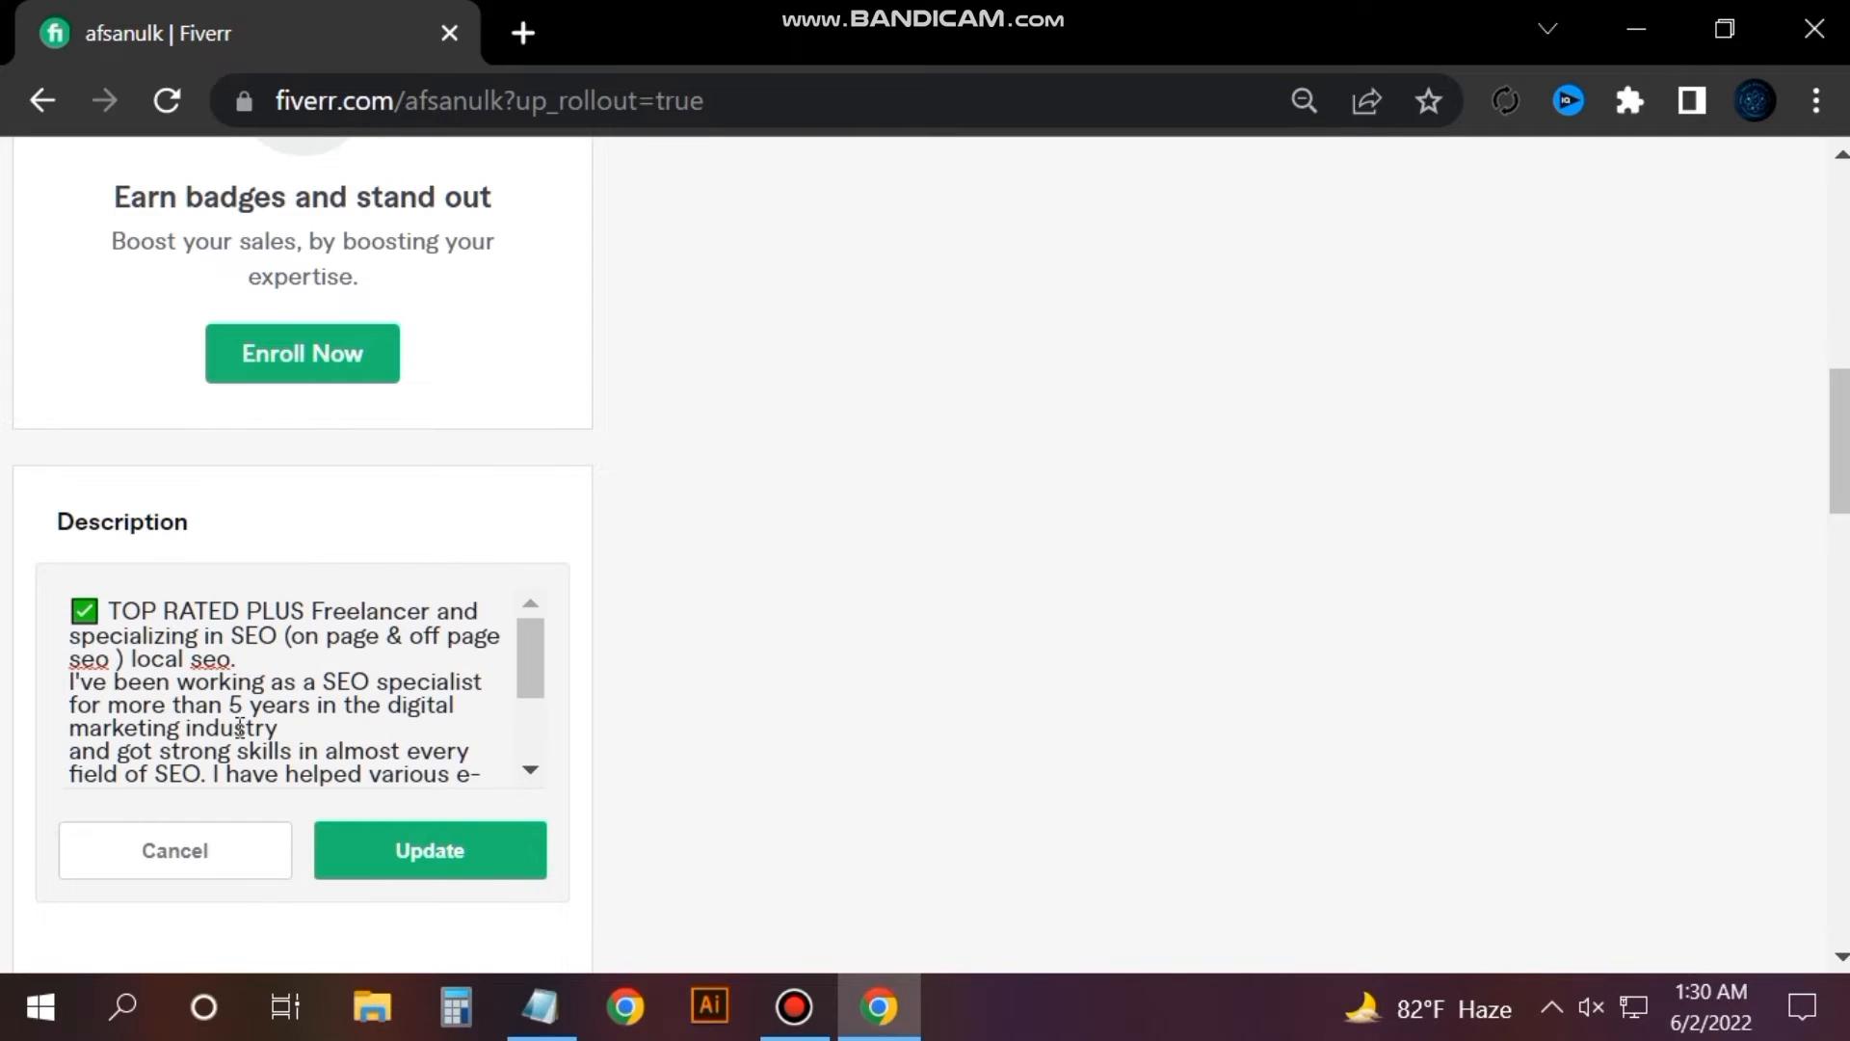
pyautogui.rightClick(208, 659)
pyautogui.click(214, 674)
pyautogui.moveTo(109, 661); pyautogui.dragTo(84, 661)
pyautogui.write('SEO')
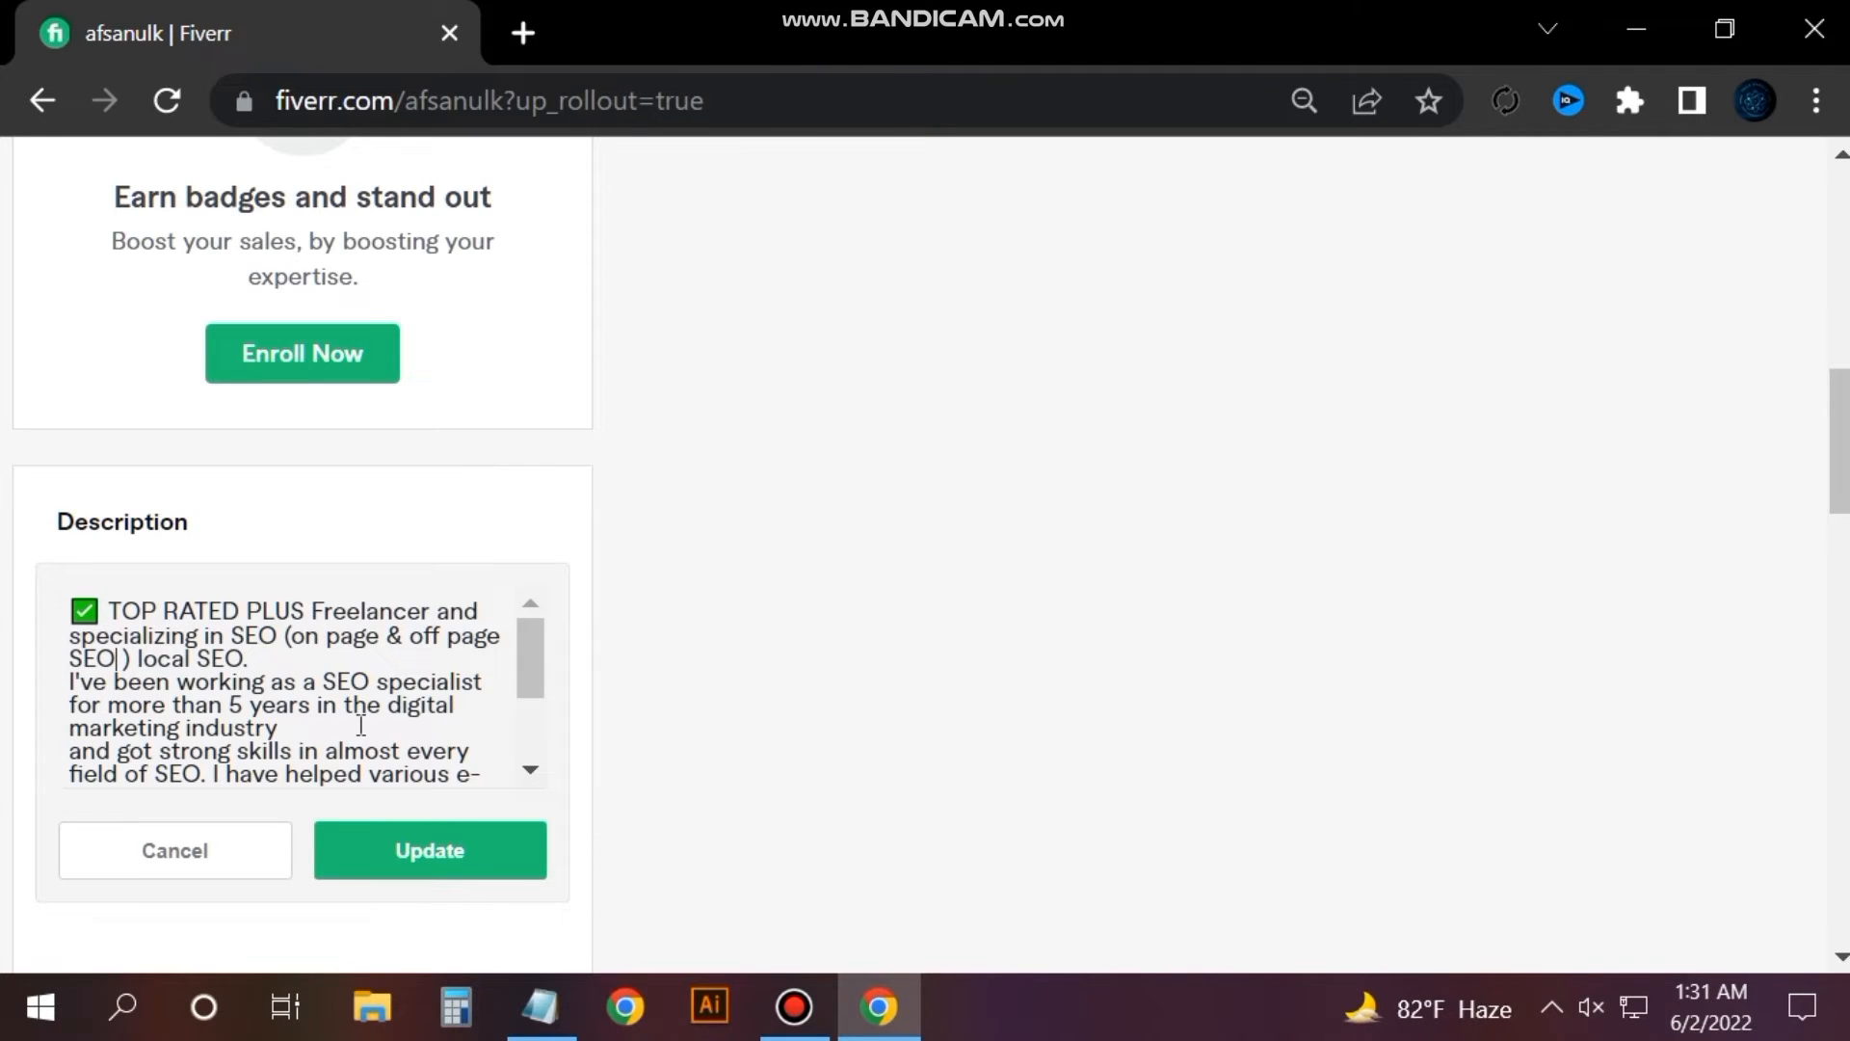
pyautogui.moveTo(522, 655); pyautogui.dragTo(530, 730)
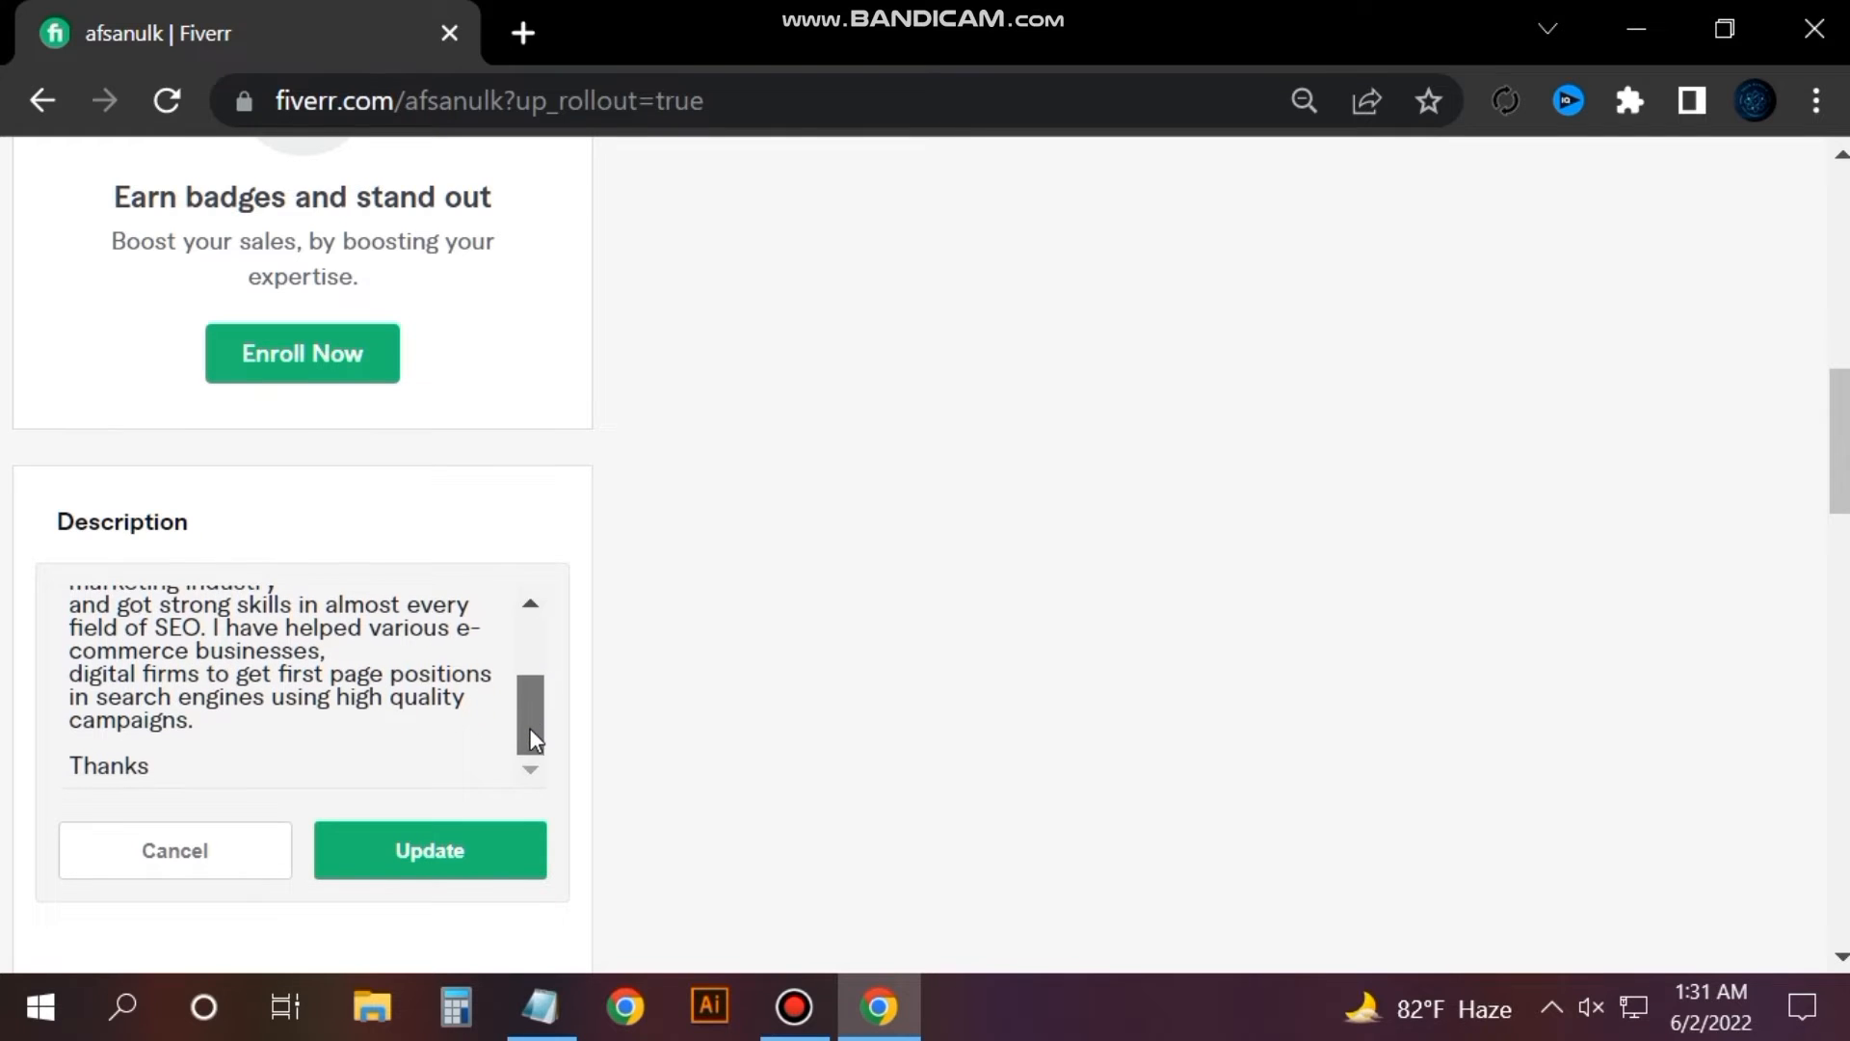
pyautogui.click(453, 858)
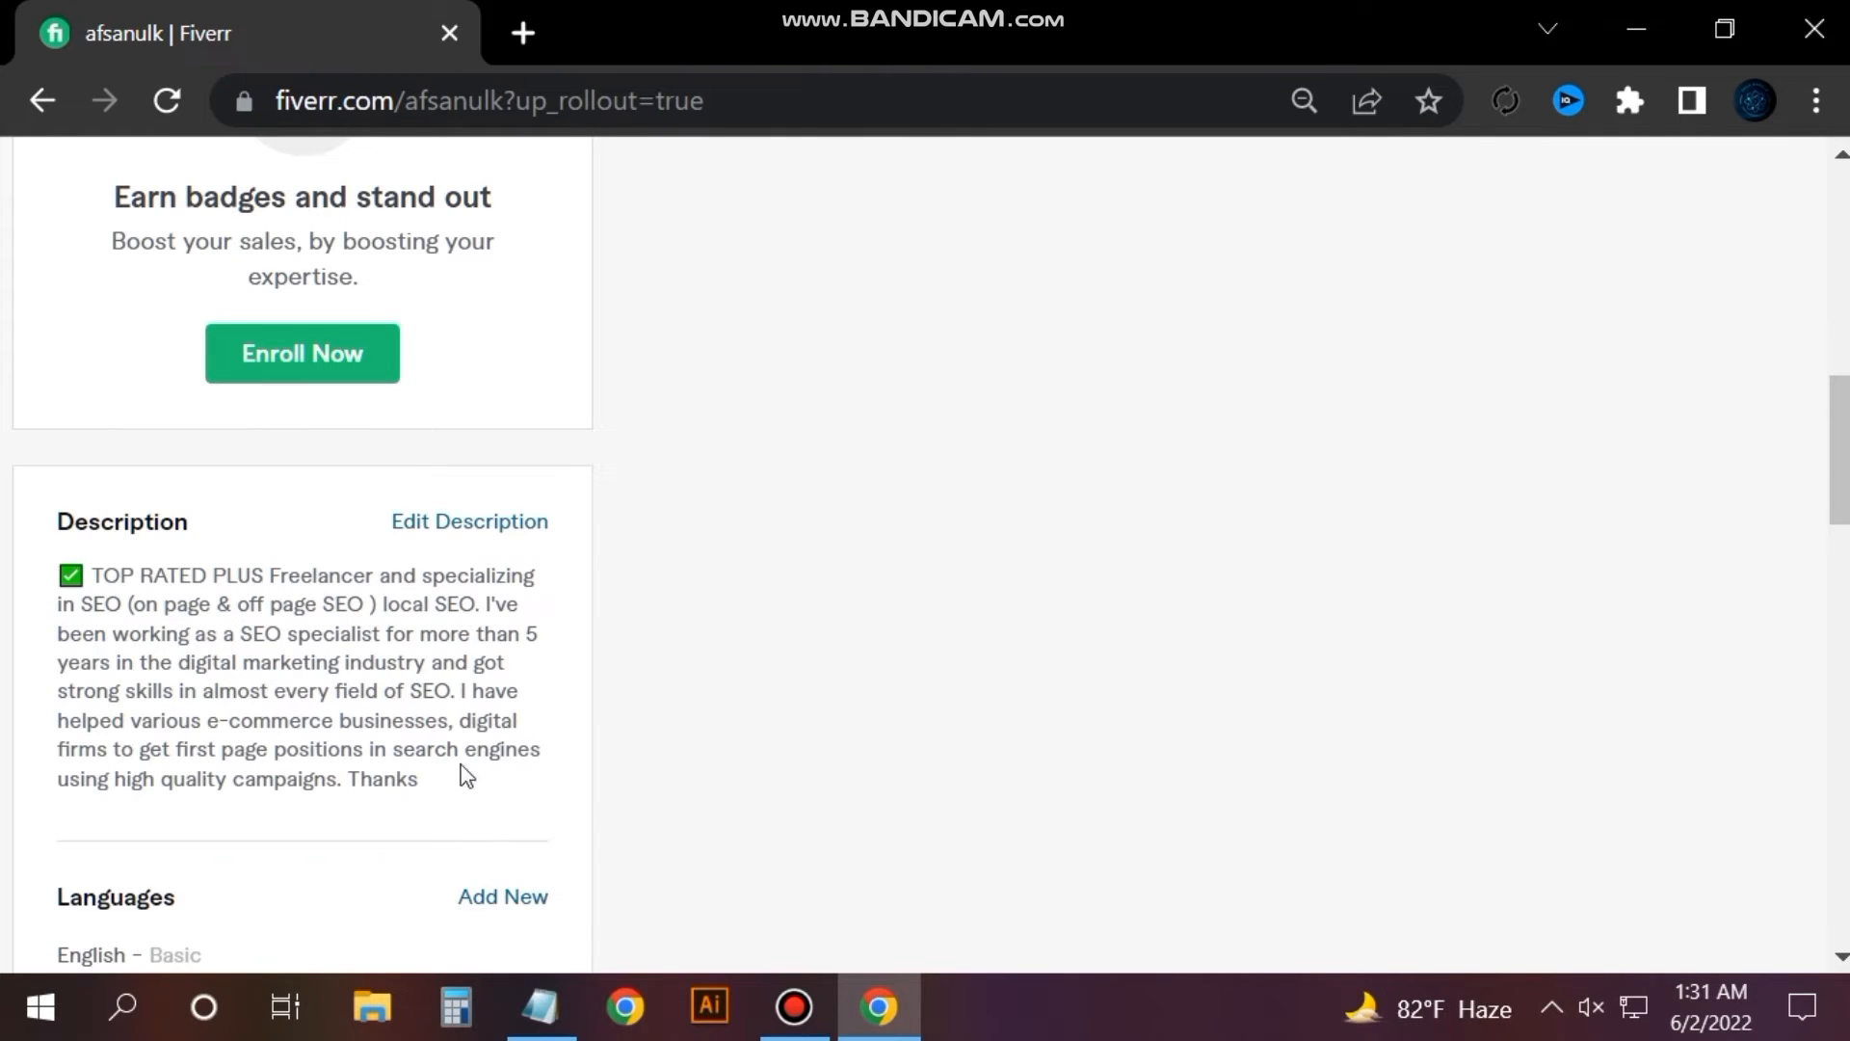
# Add Bengali to the profile languages with the level Fluent.
pyautogui.scroll(-4, 439, 732)
pyautogui.click(486, 515)
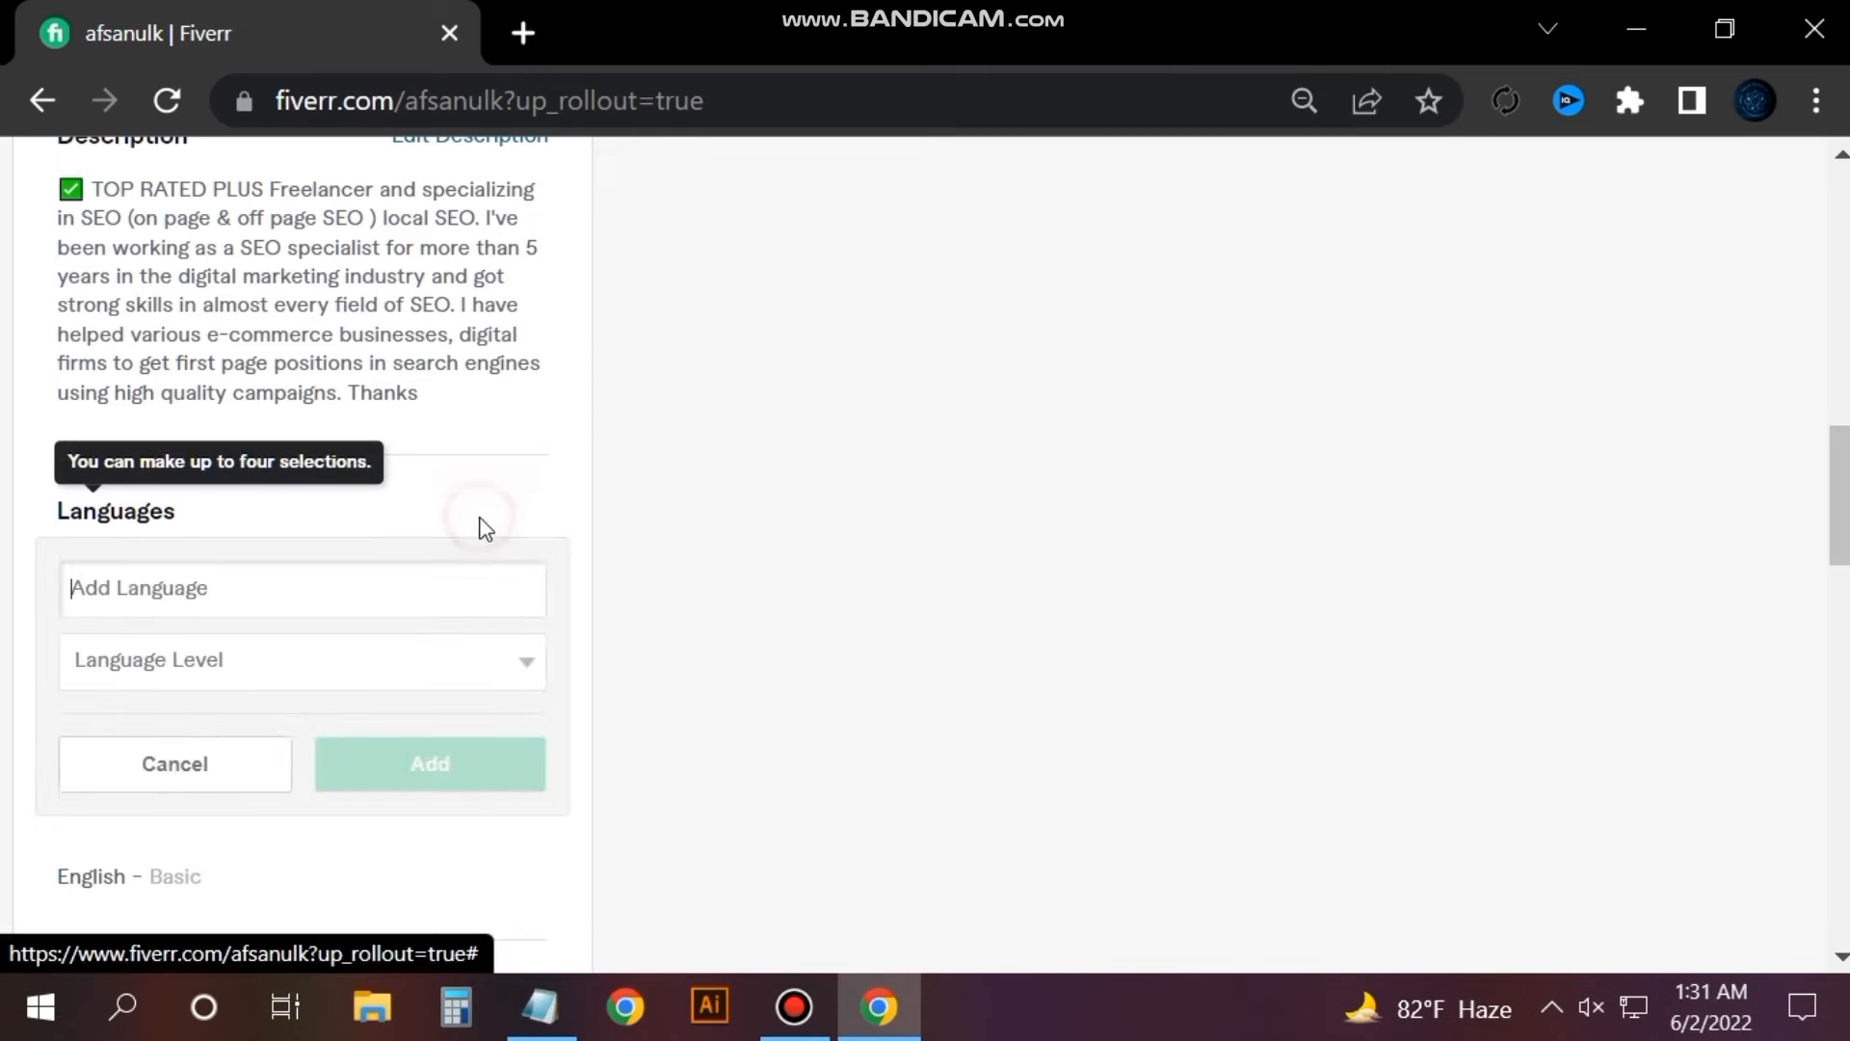
pyautogui.click(310, 577)
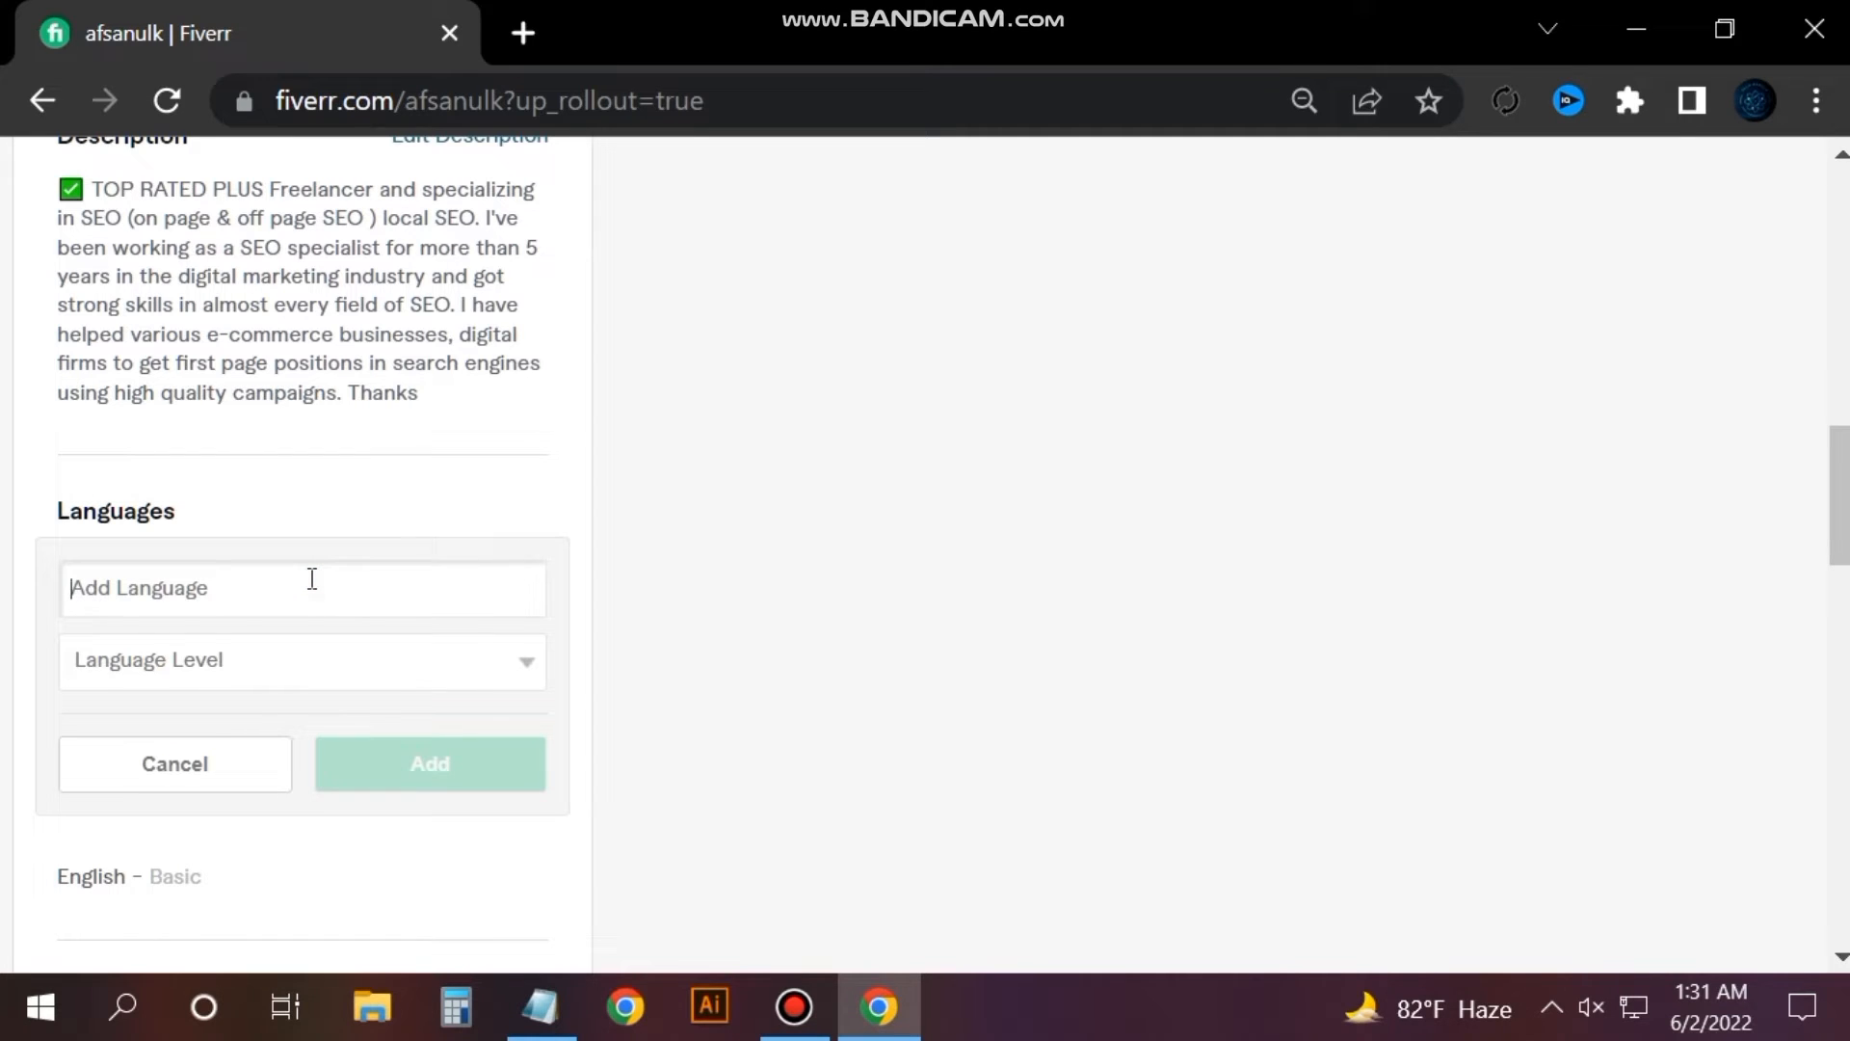
pyautogui.write('Ba')
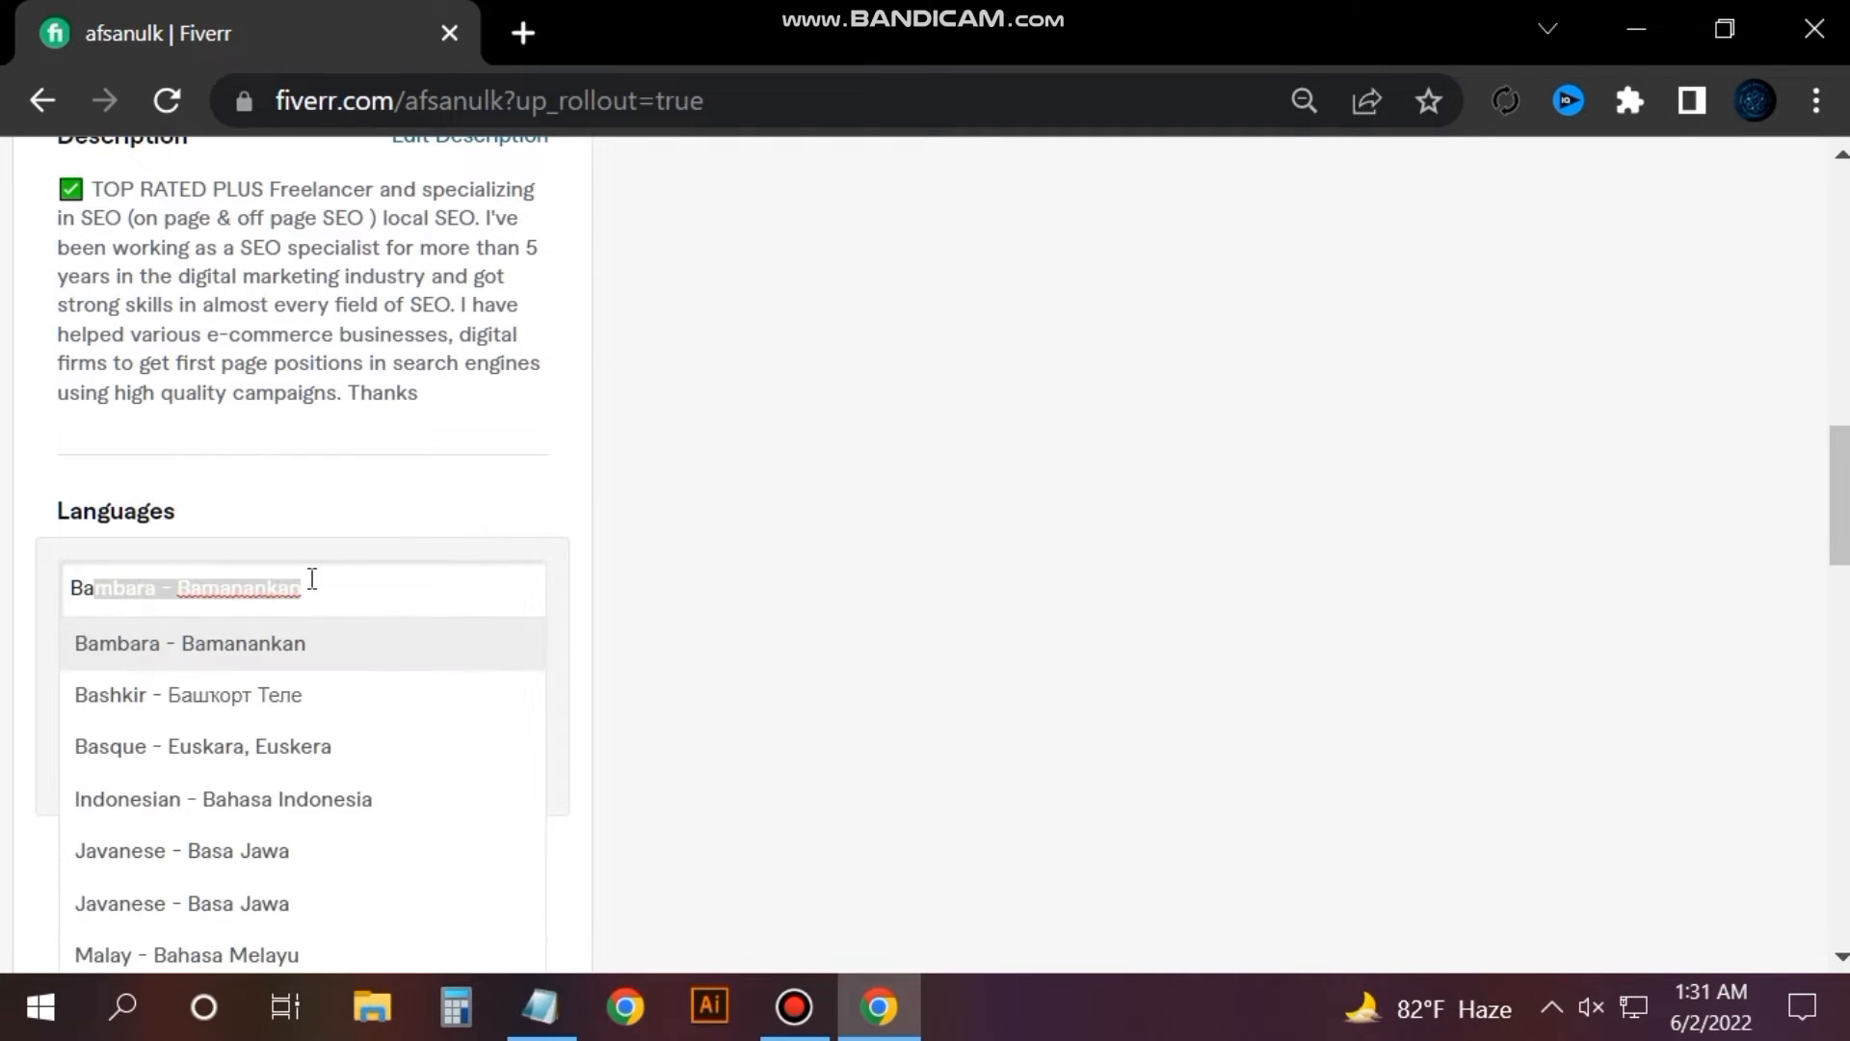
pyautogui.press('BackSpace')
pyautogui.press('BackSpace')
pyautogui.write('en')
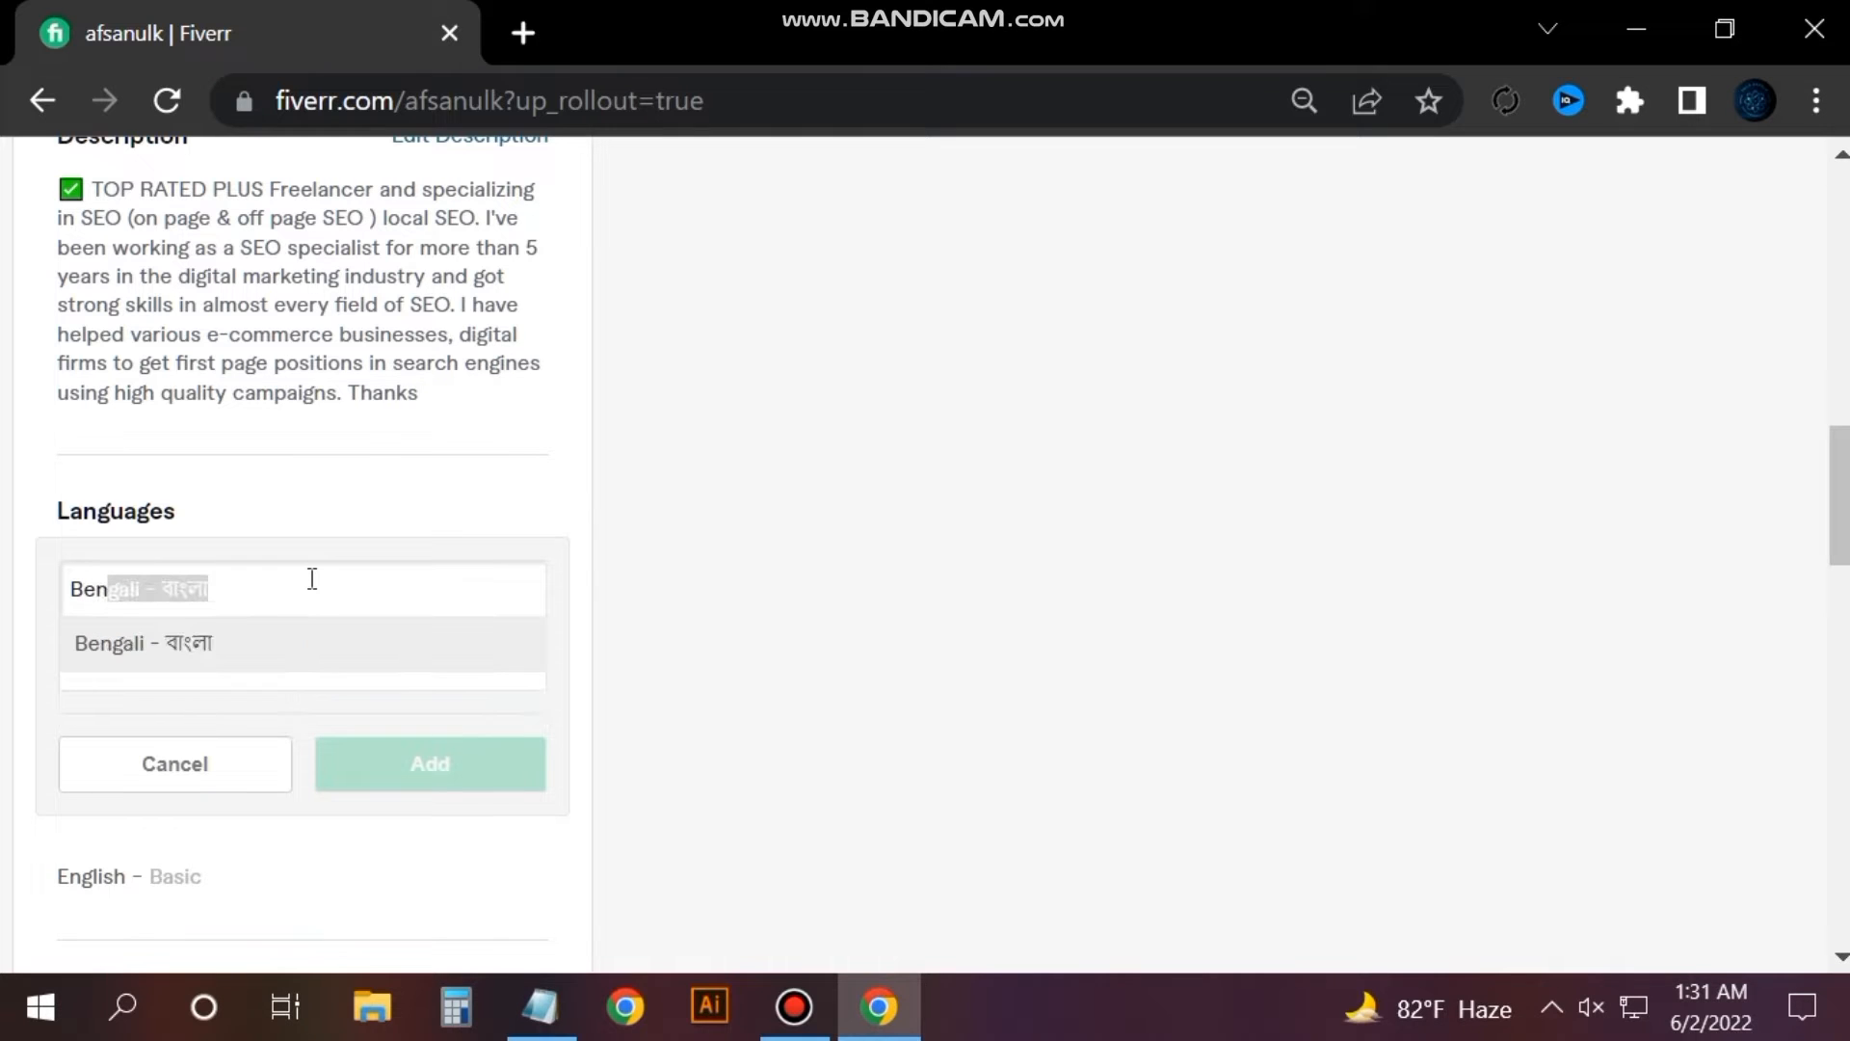
pyautogui.click(285, 641)
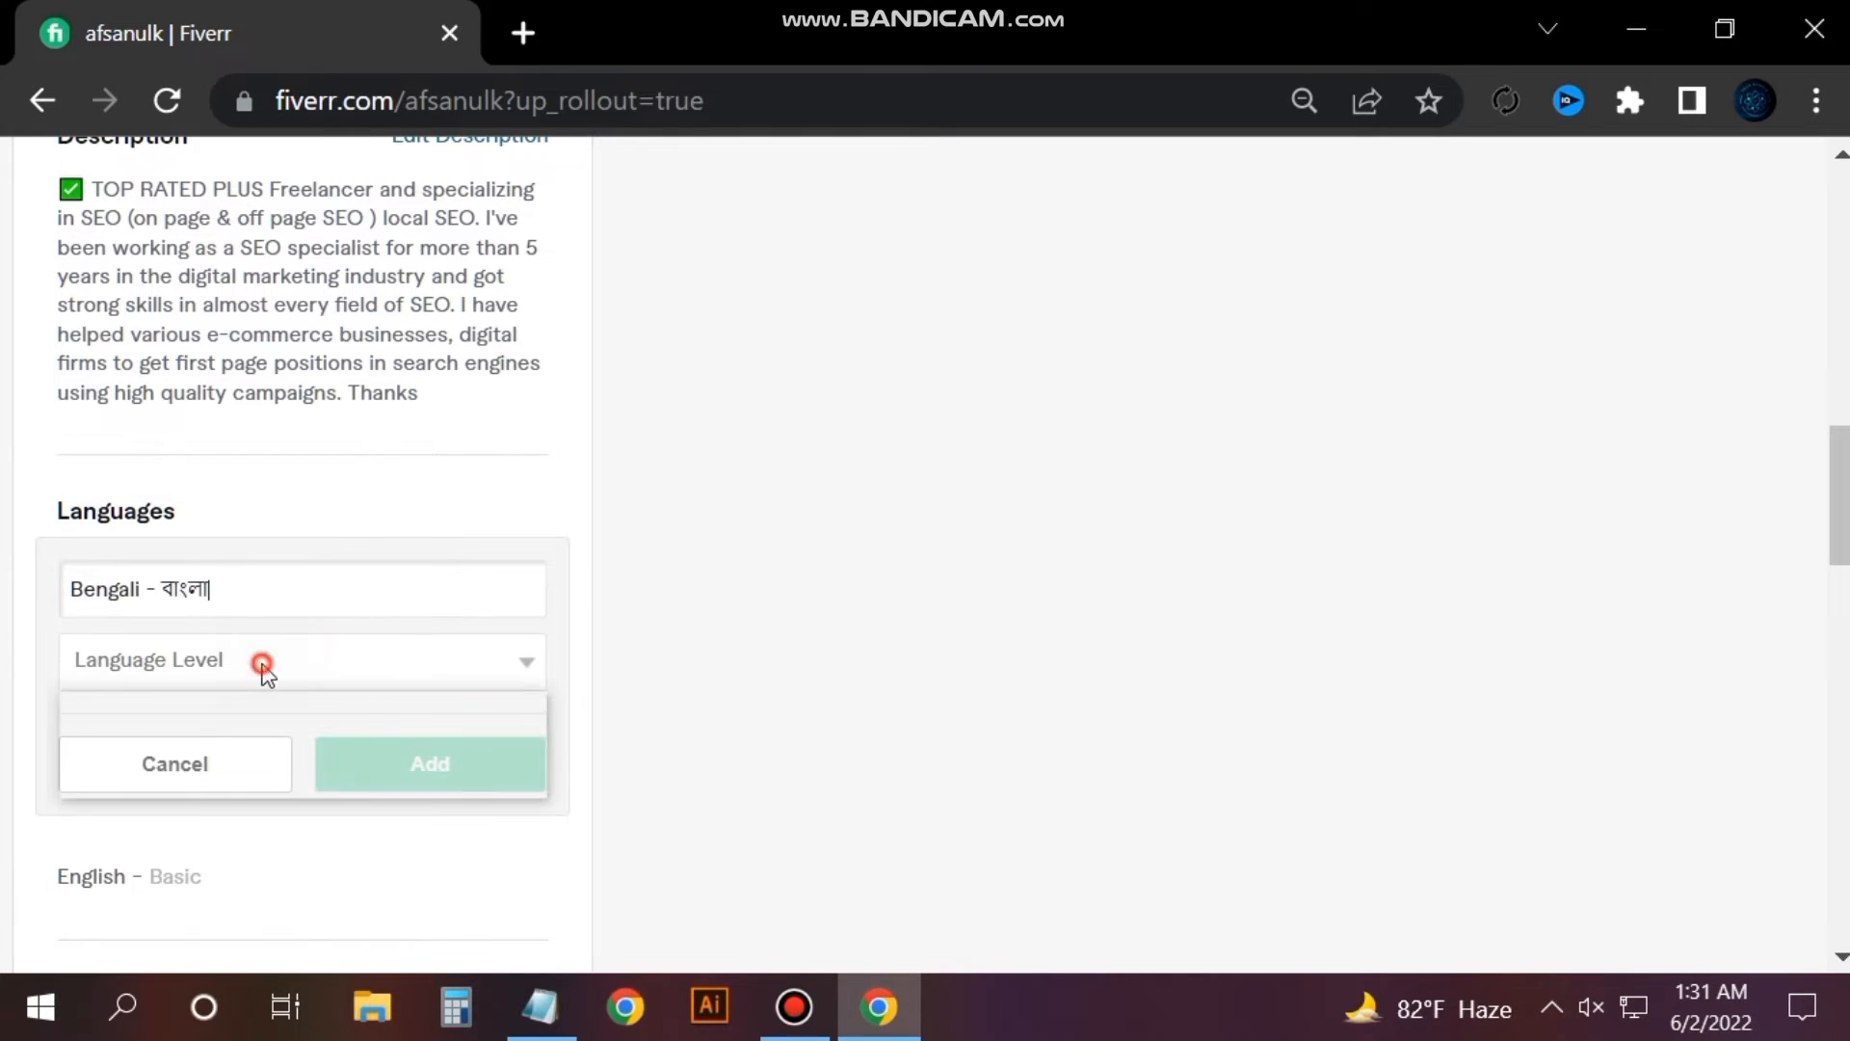
pyautogui.click(264, 663)
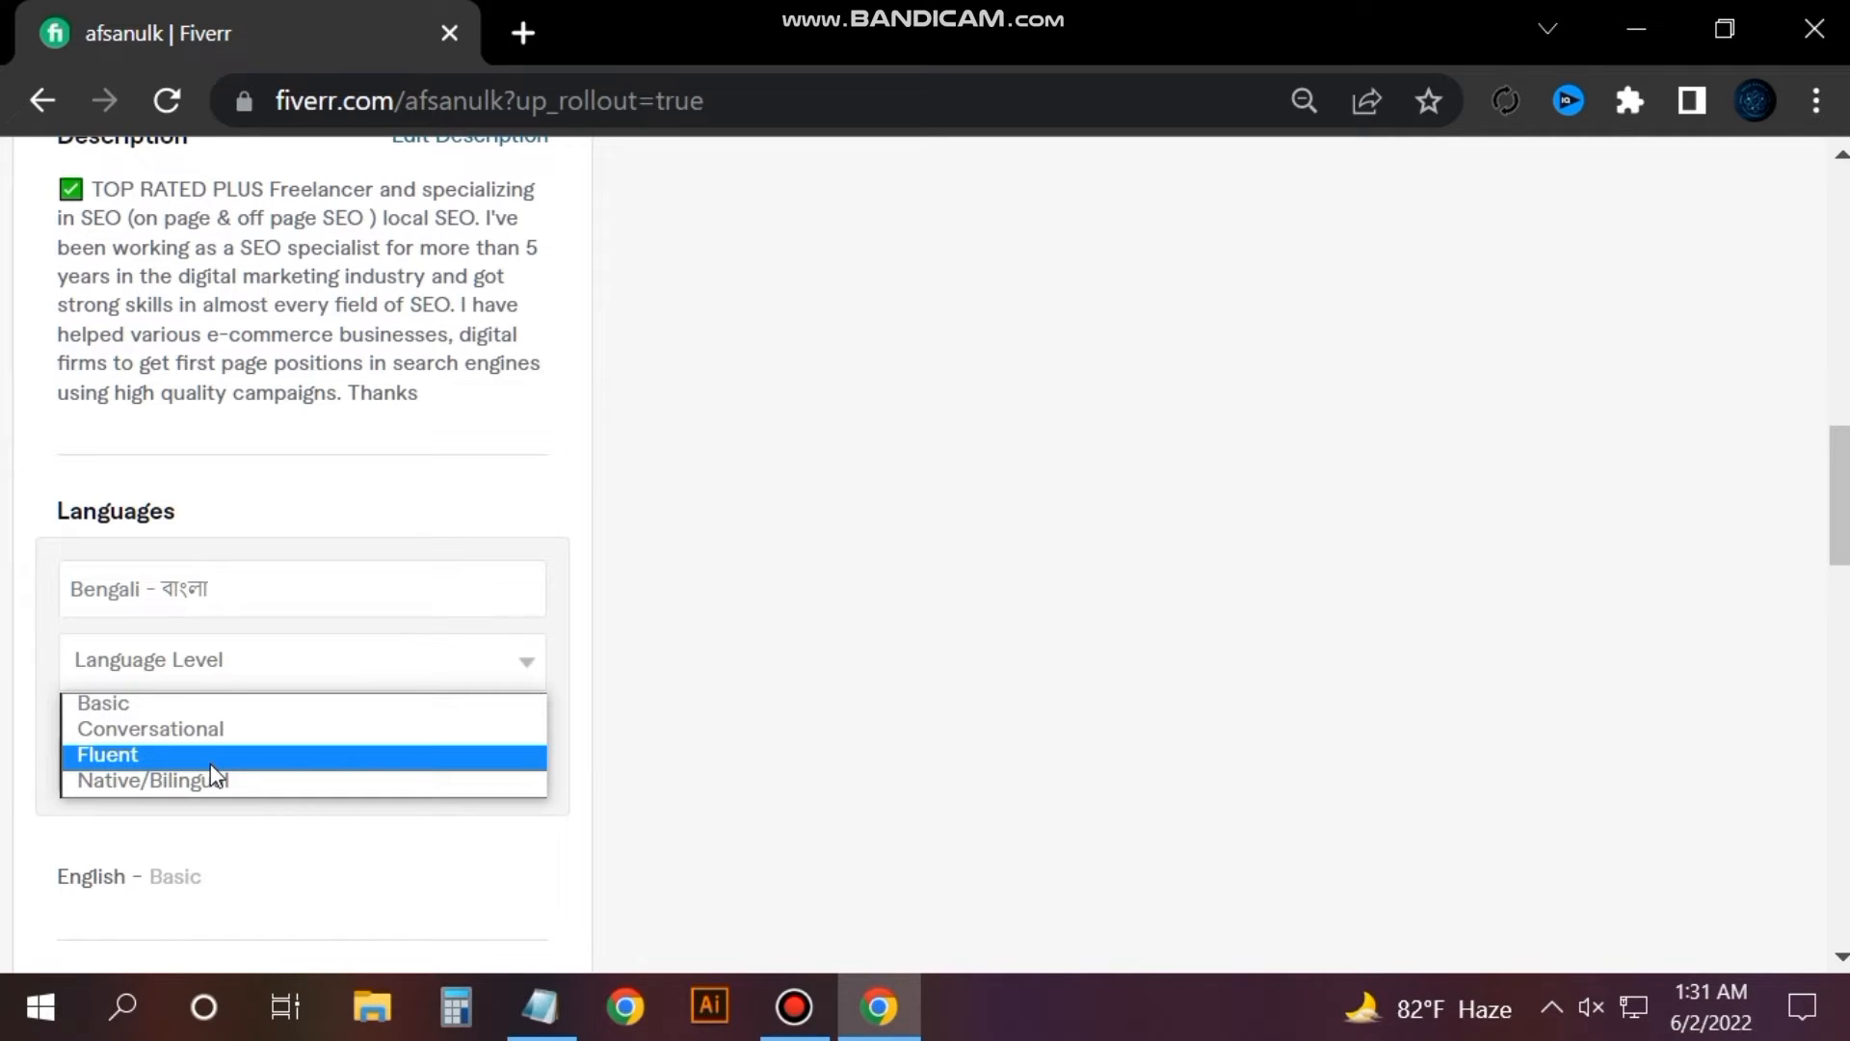
pyautogui.click(210, 761)
pyautogui.click(379, 768)
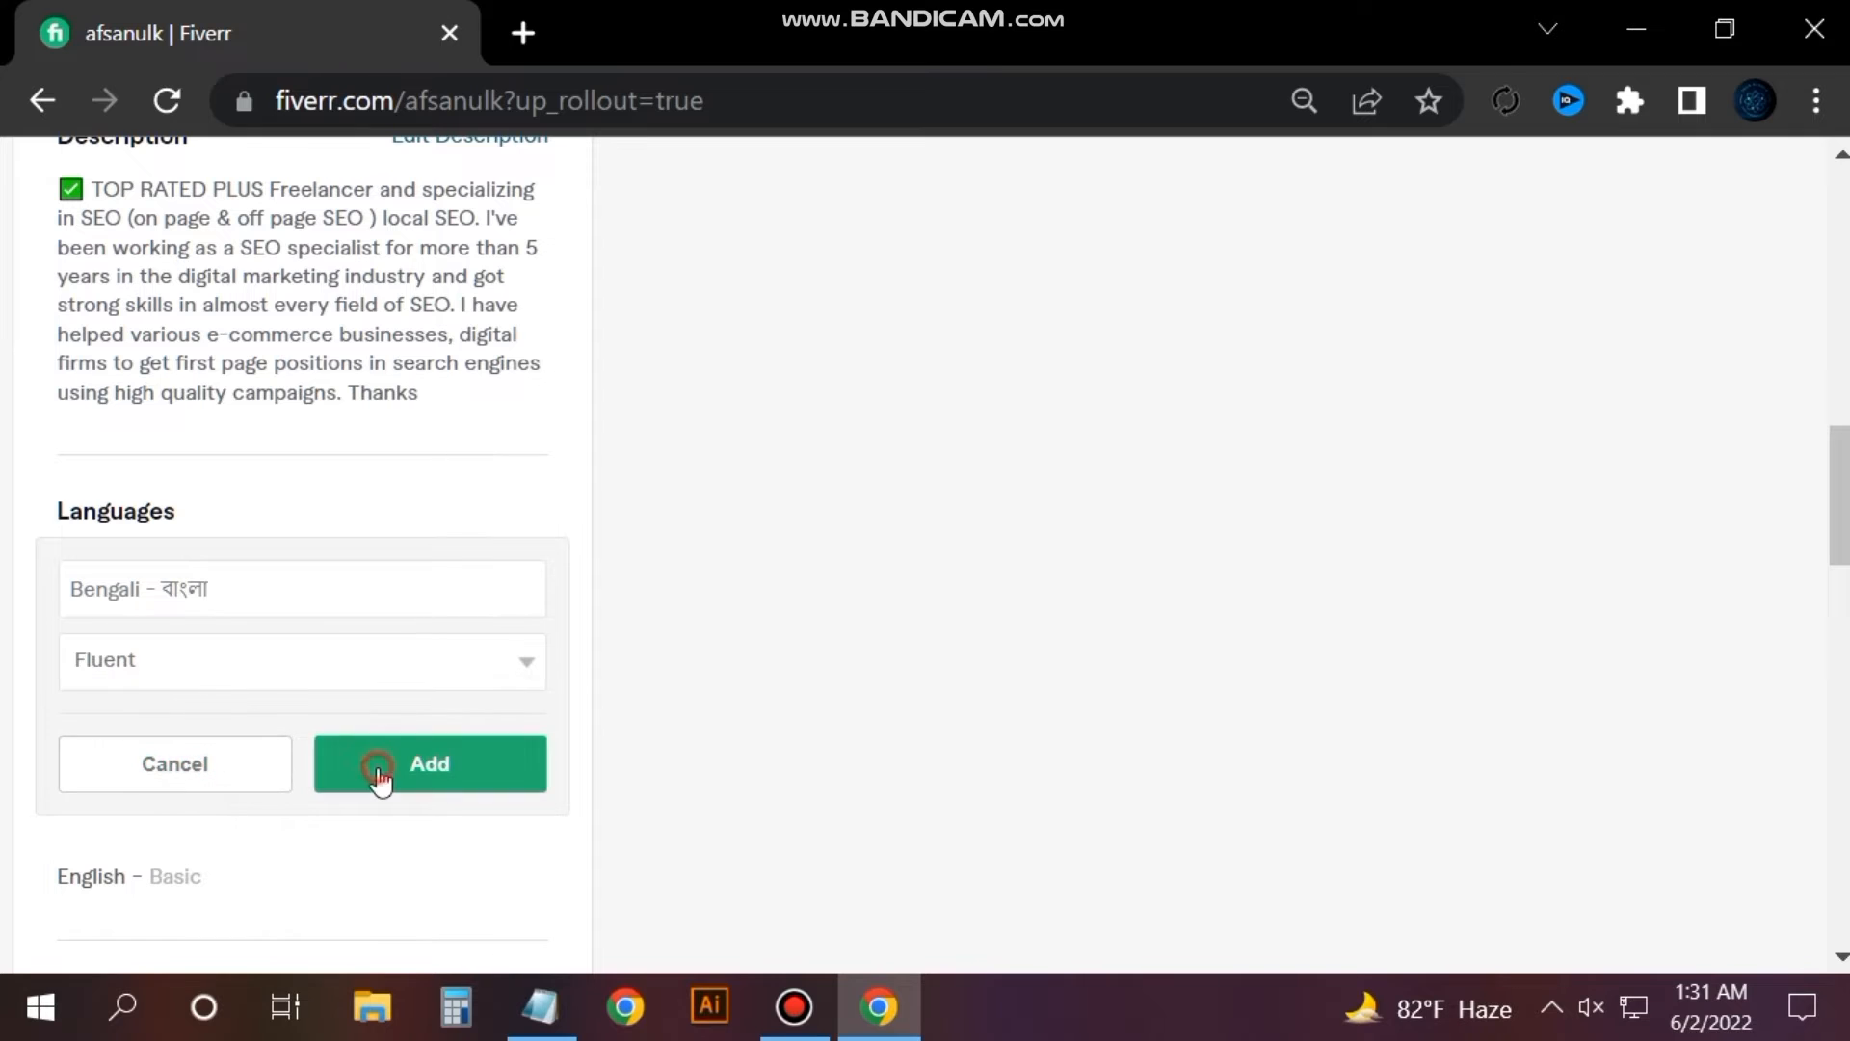
# Add English to the profile languages with the level Fluent.
pyautogui.click(470, 511)
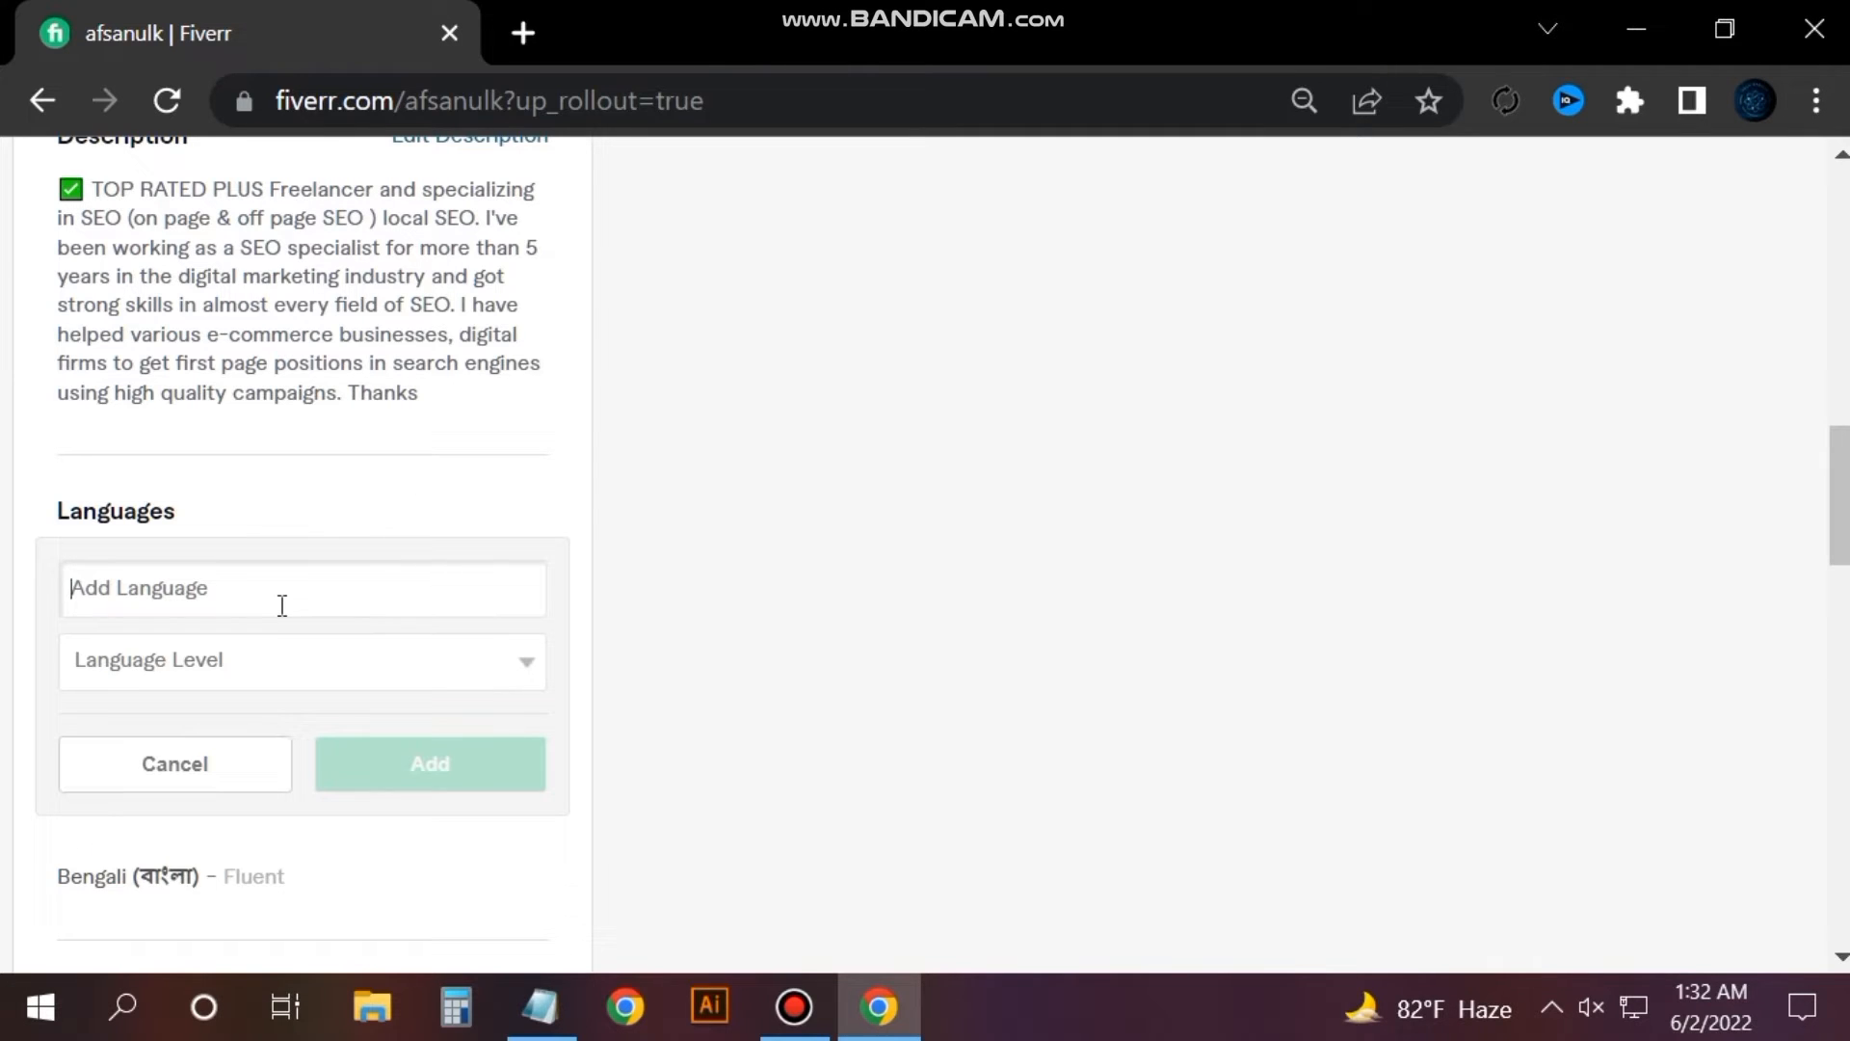
pyautogui.write('Eb')
pyautogui.press('BackSpace')
pyautogui.write('nglish')
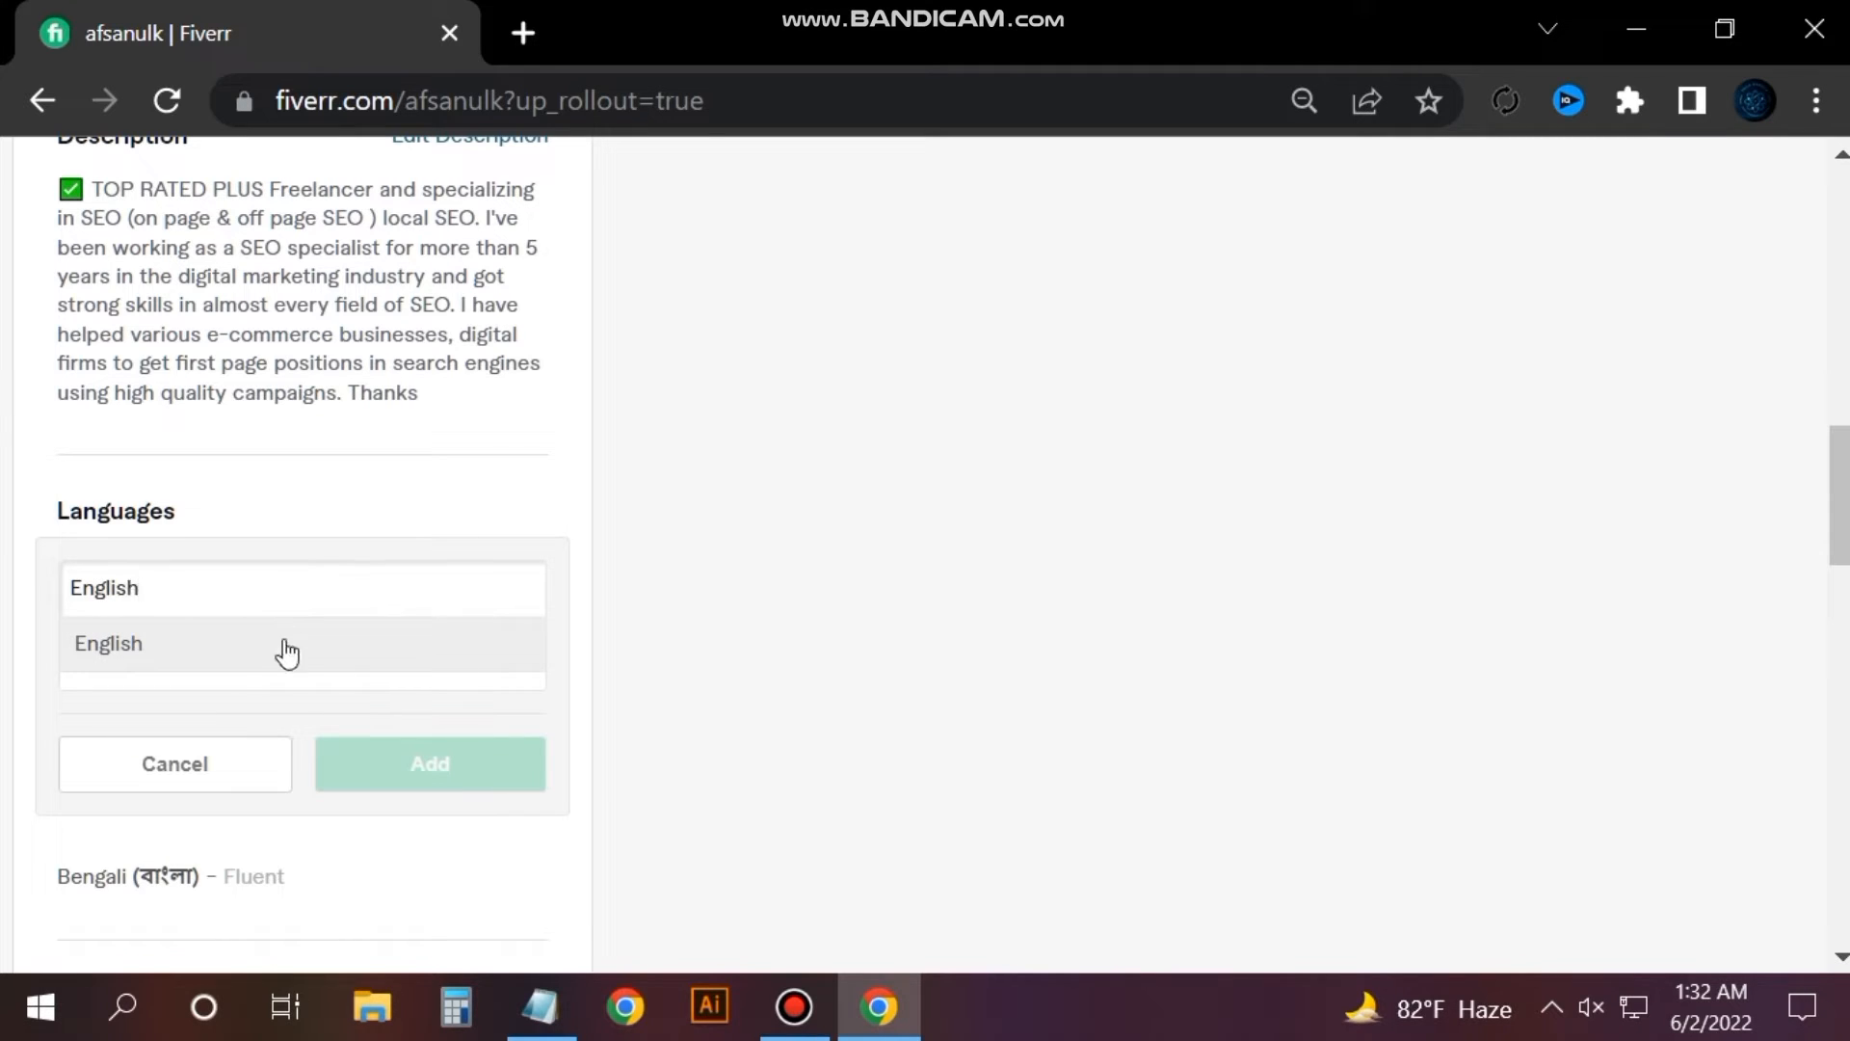
pyautogui.click(287, 653)
pyautogui.click(247, 656)
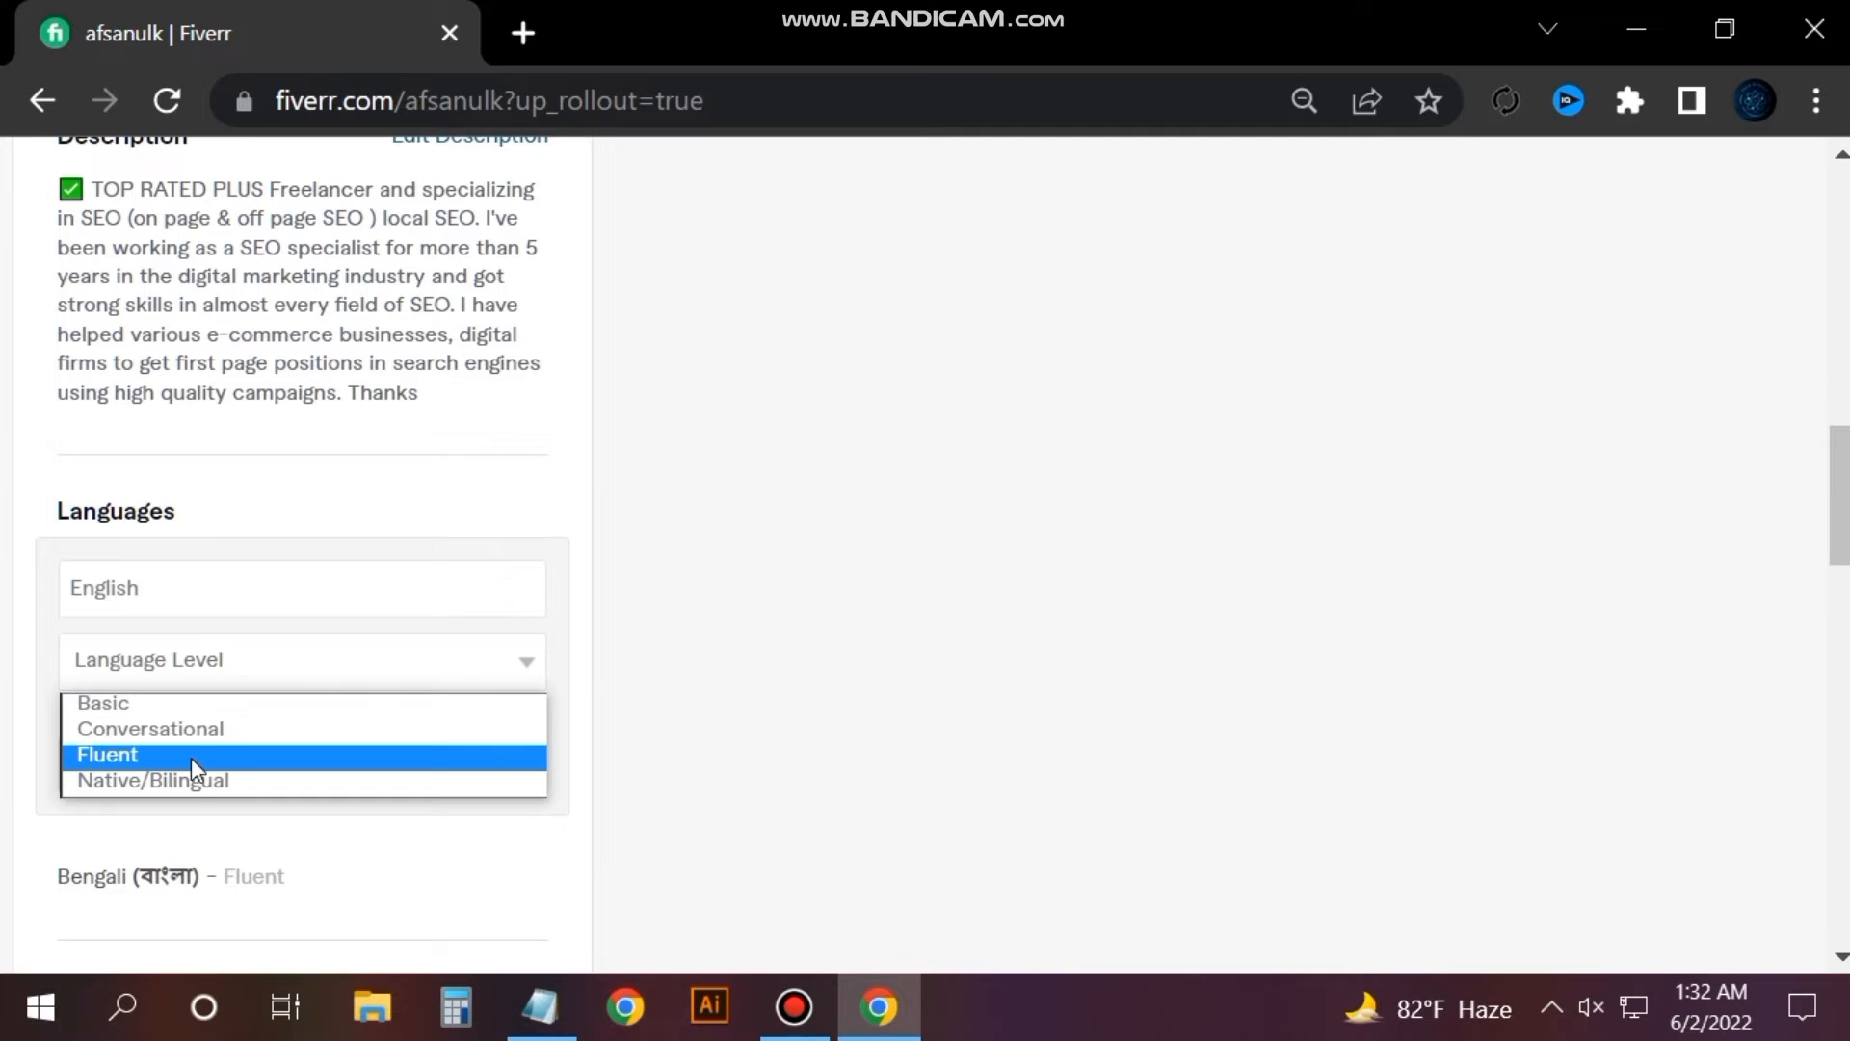
pyautogui.click(191, 758)
pyautogui.click(437, 784)
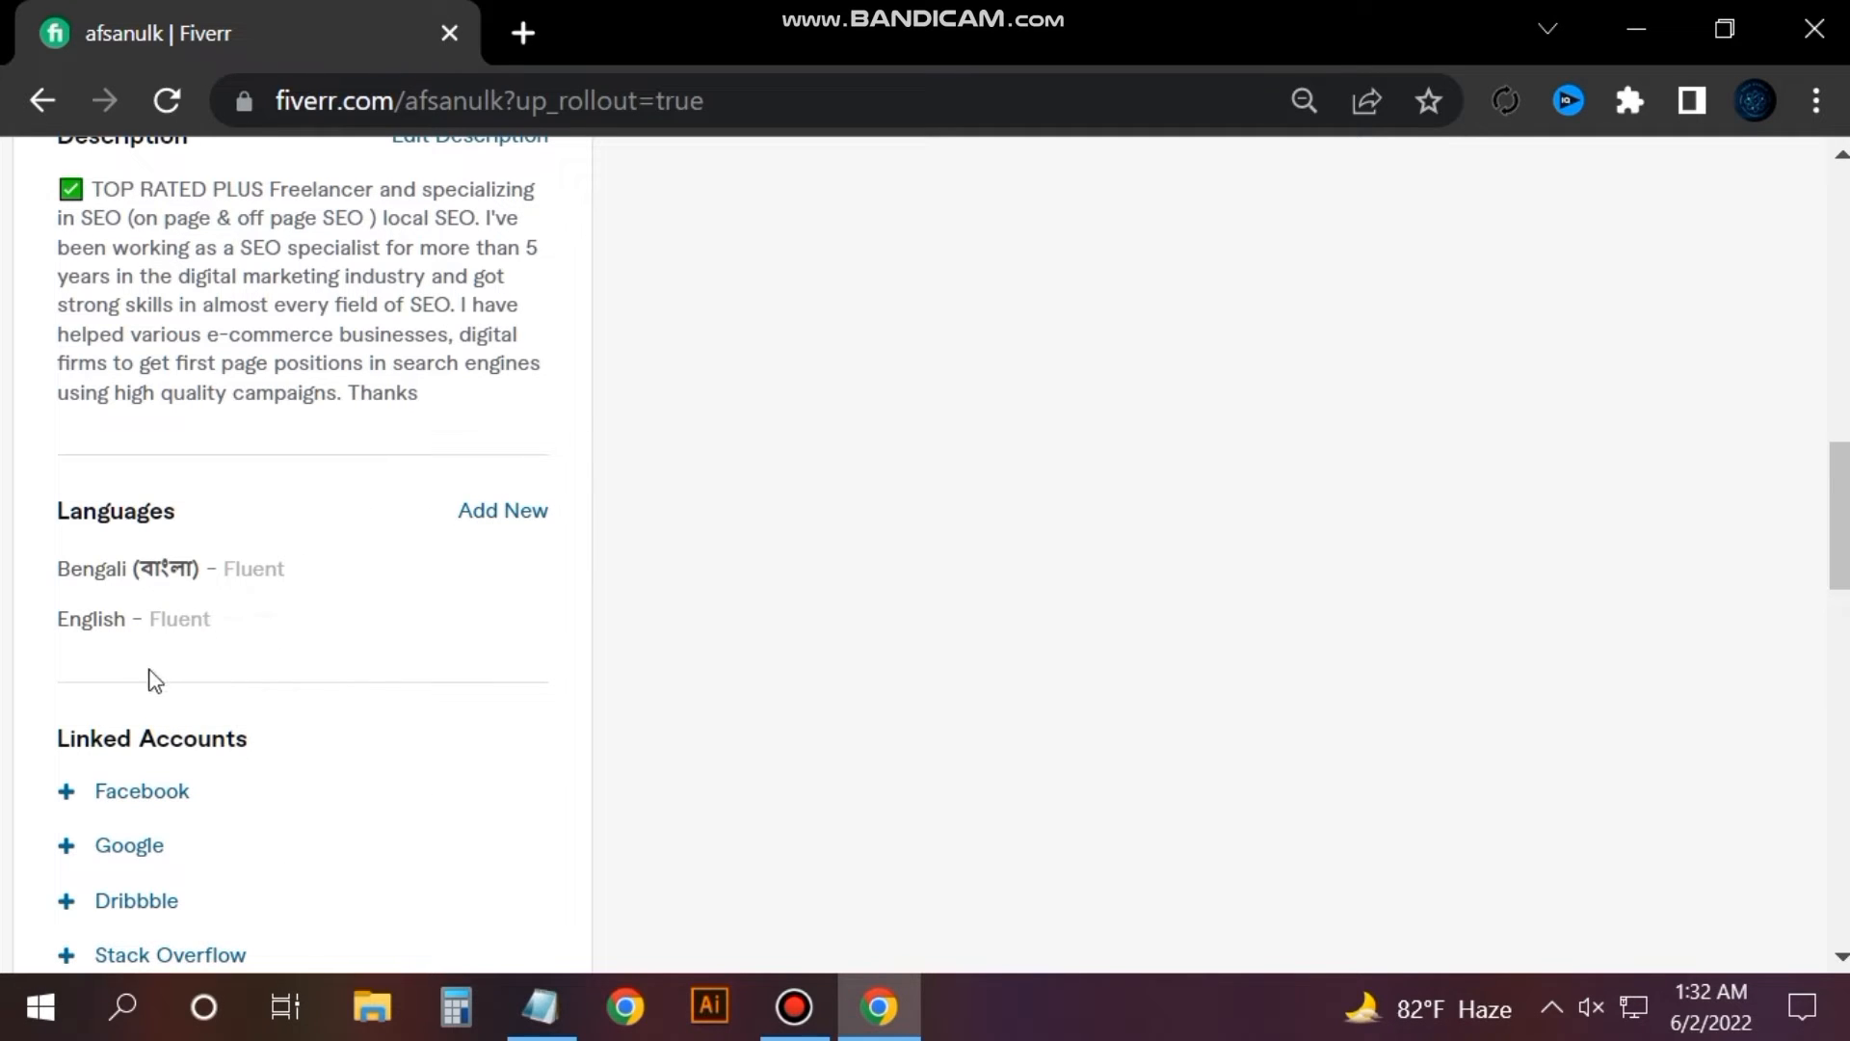
# View the Facebook and Google account-linking requests under Linked Accounts and dismiss both without linking.
pyautogui.scroll(-3, 414, 695)
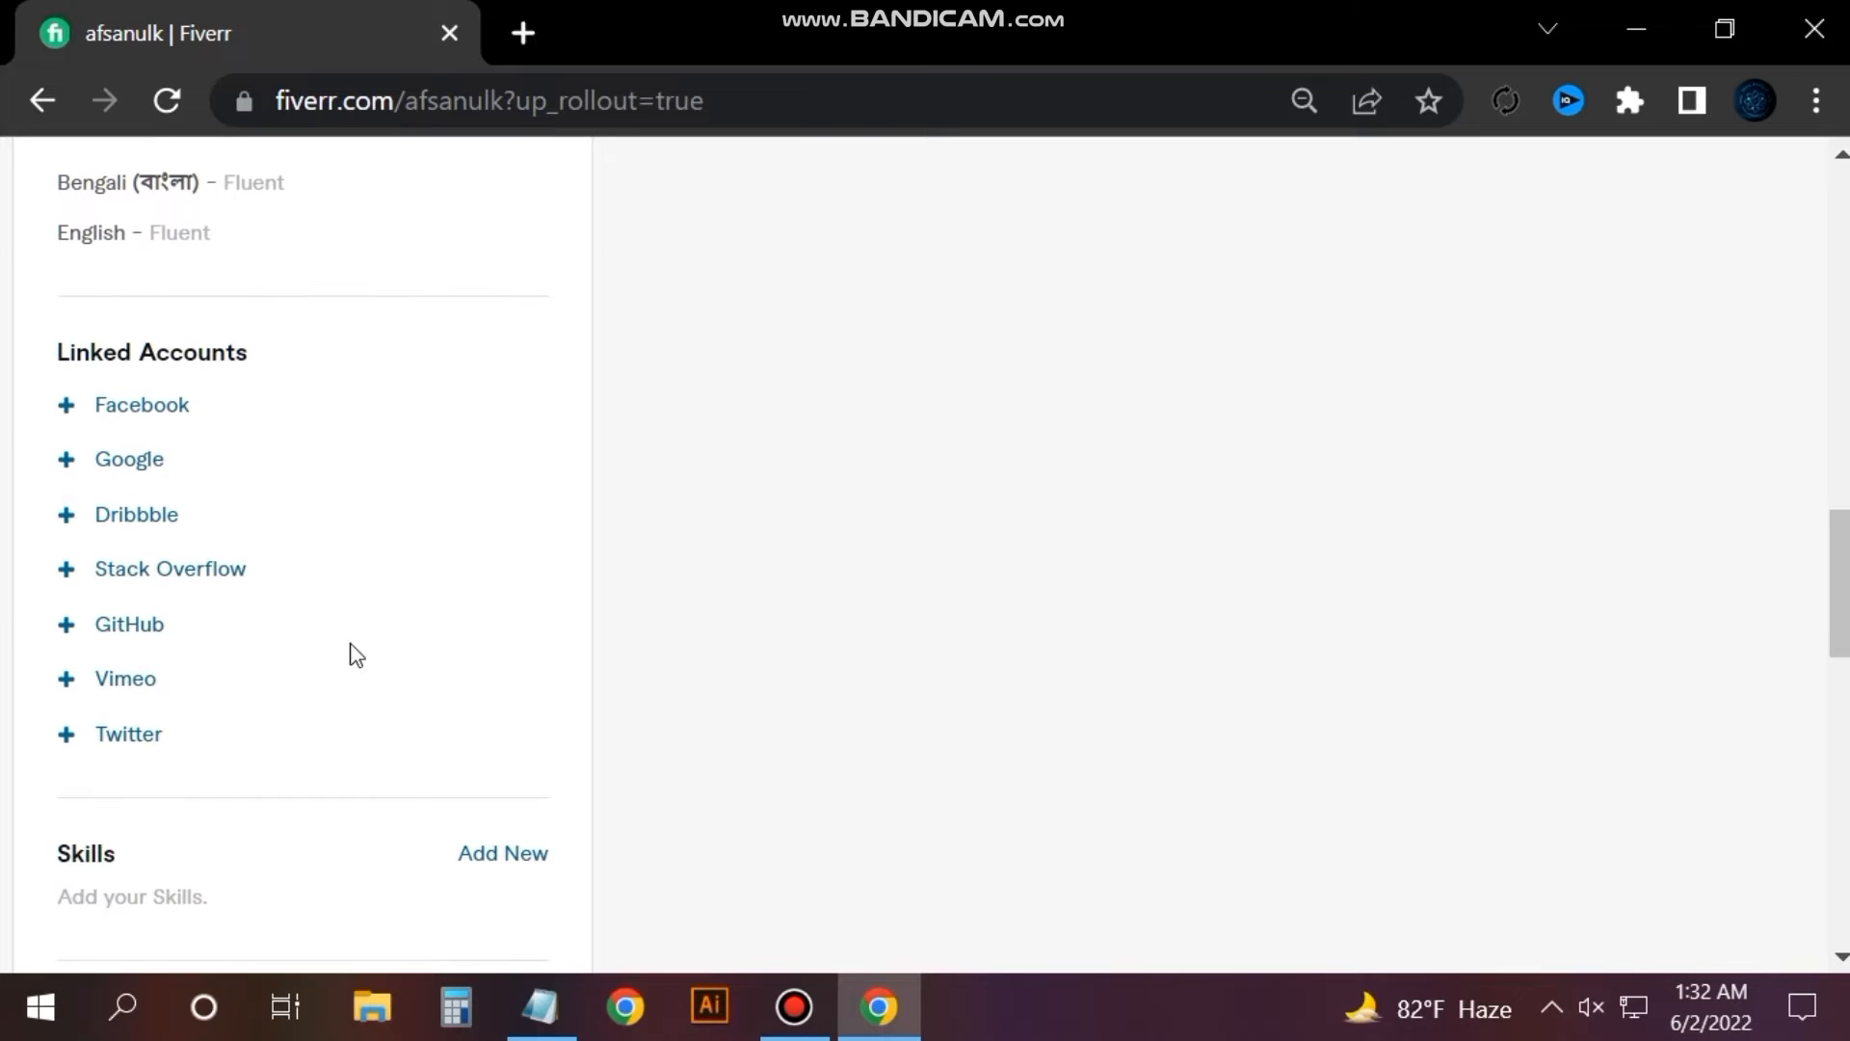
pyautogui.click(162, 415)
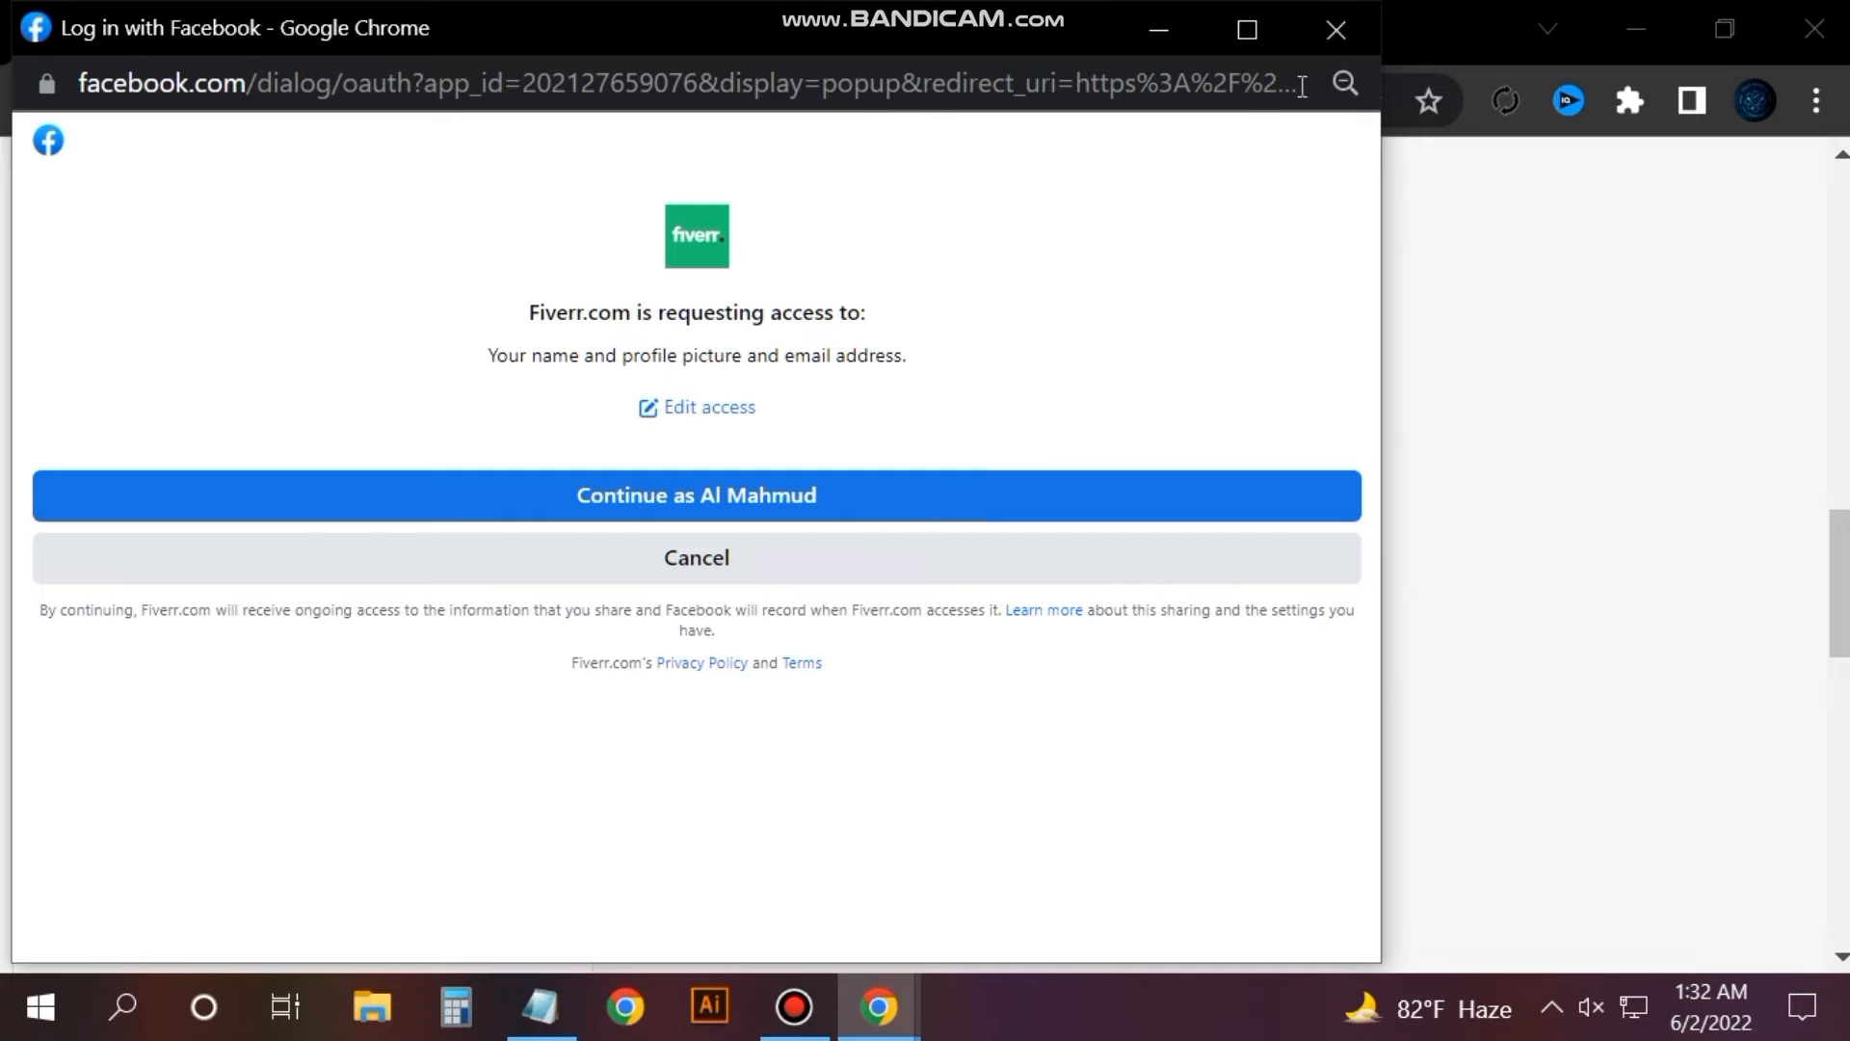
pyautogui.click(1336, 29)
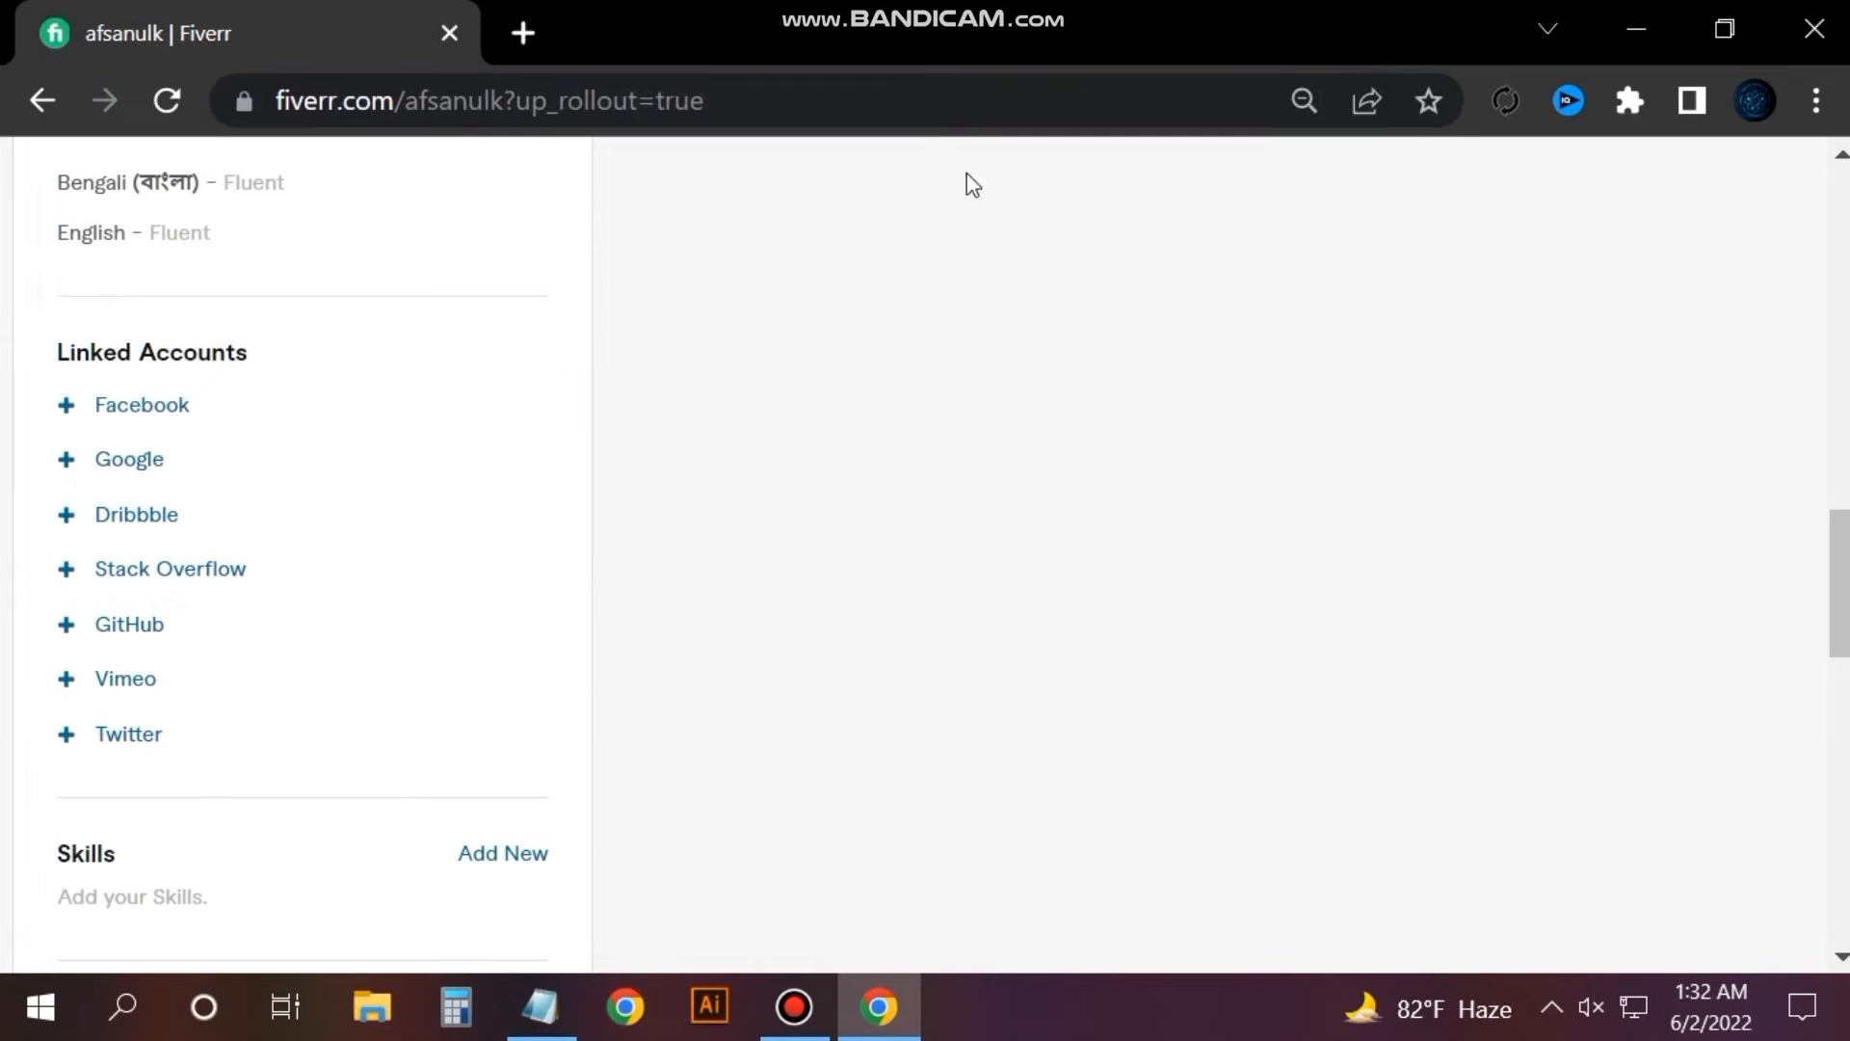
pyautogui.click(103, 463)
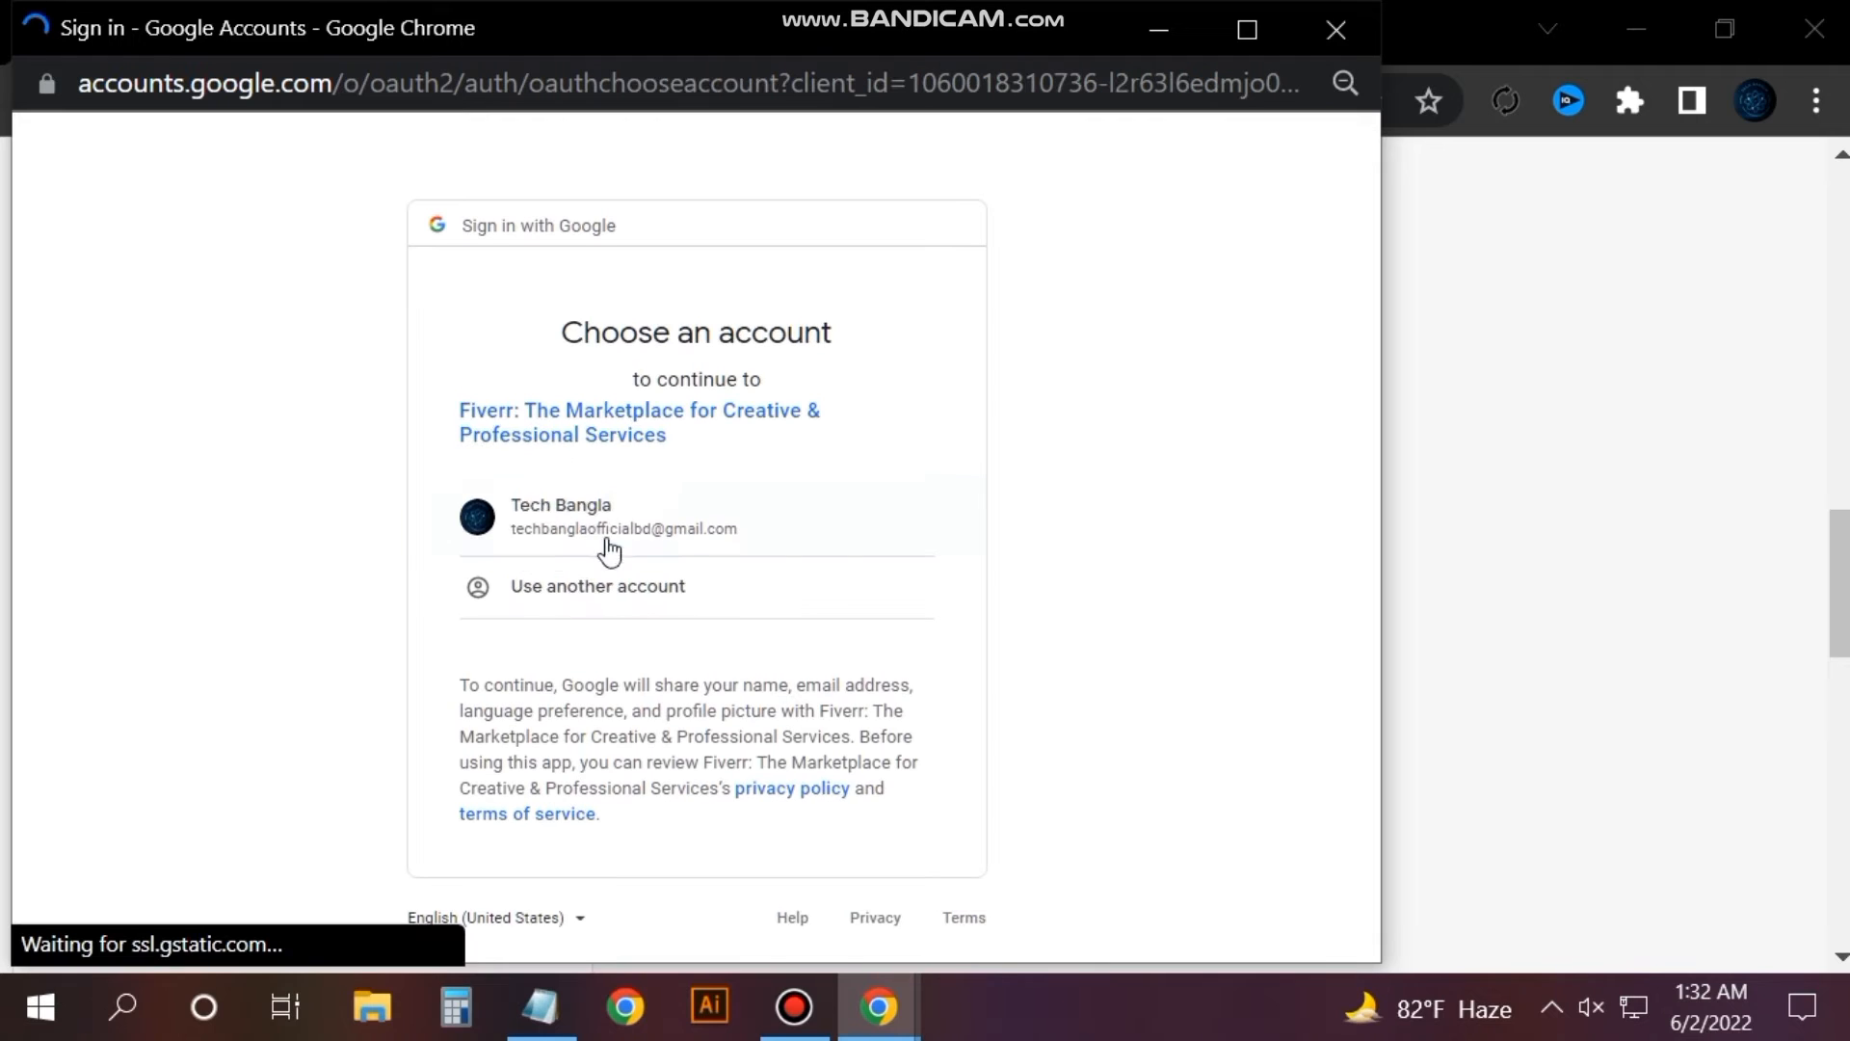
pyautogui.click(1336, 29)
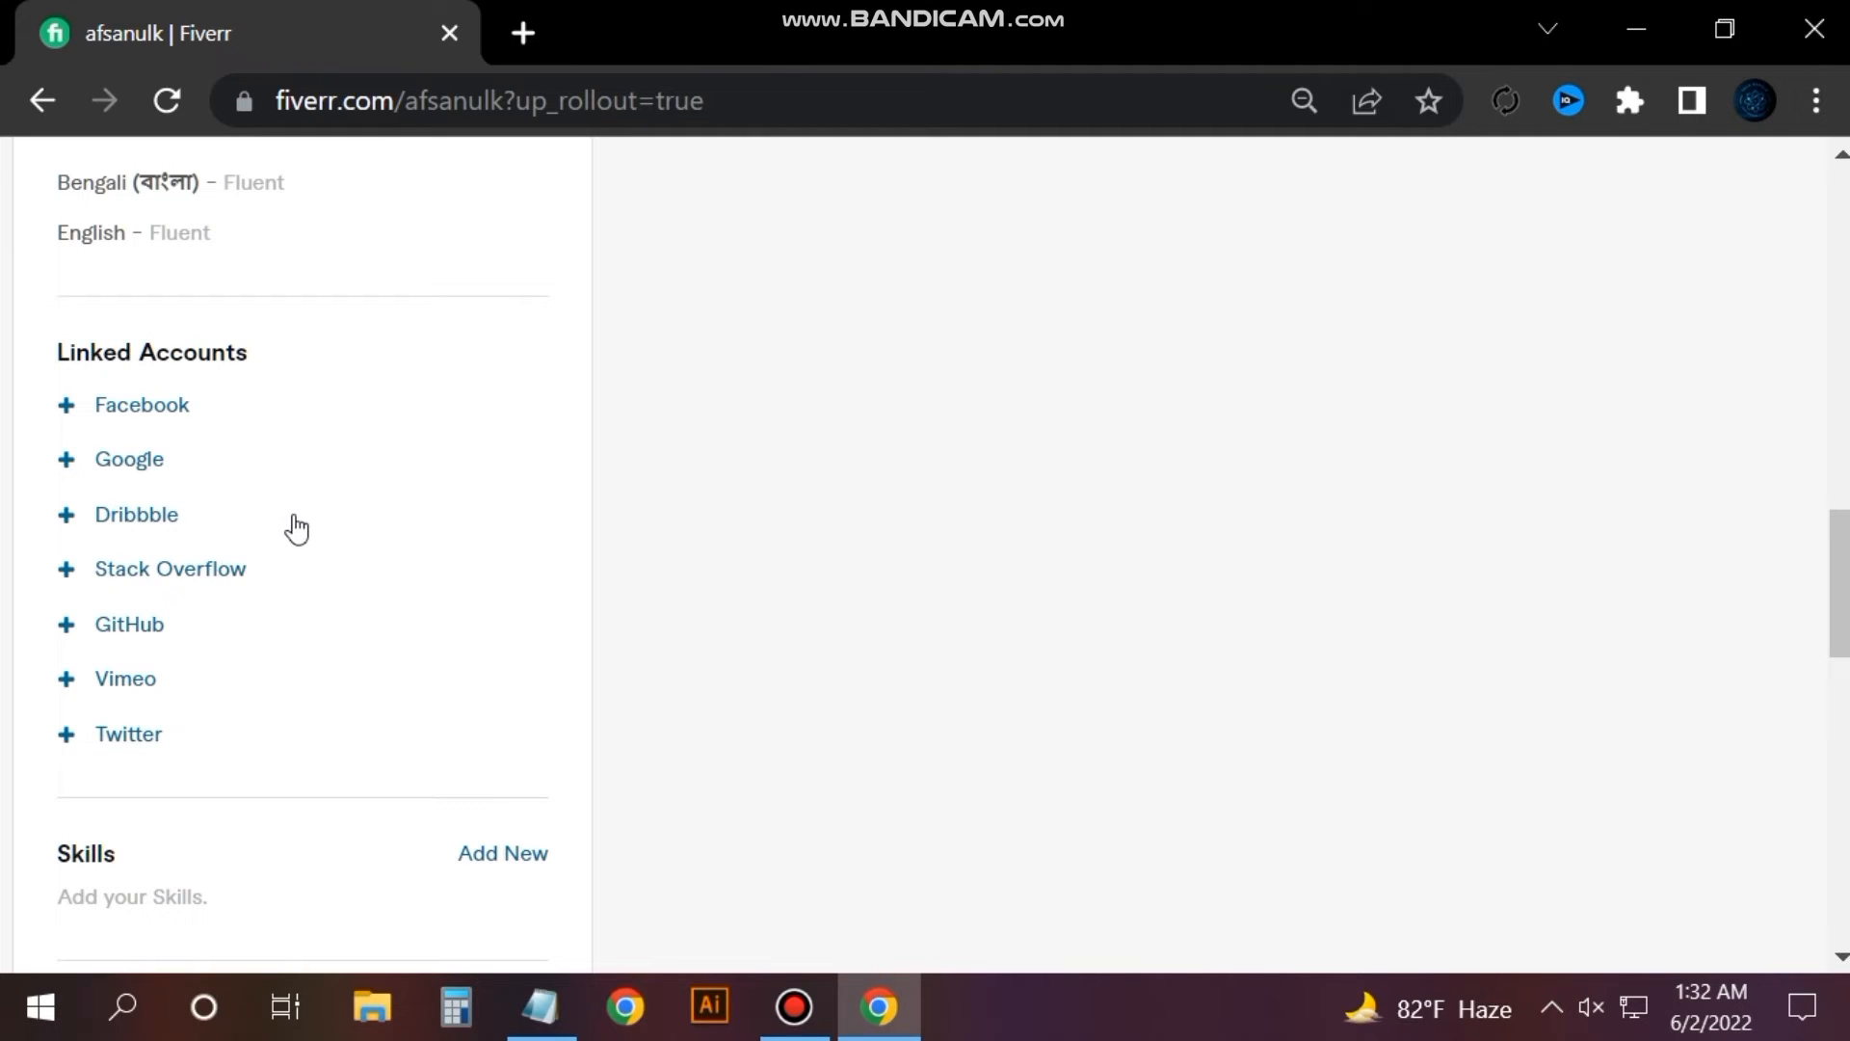
# Start a new entry under Skills and copy "Email marketing" from the skills list in the Notepad notes.
pyautogui.scroll(-4, 297, 529)
pyautogui.click(482, 485)
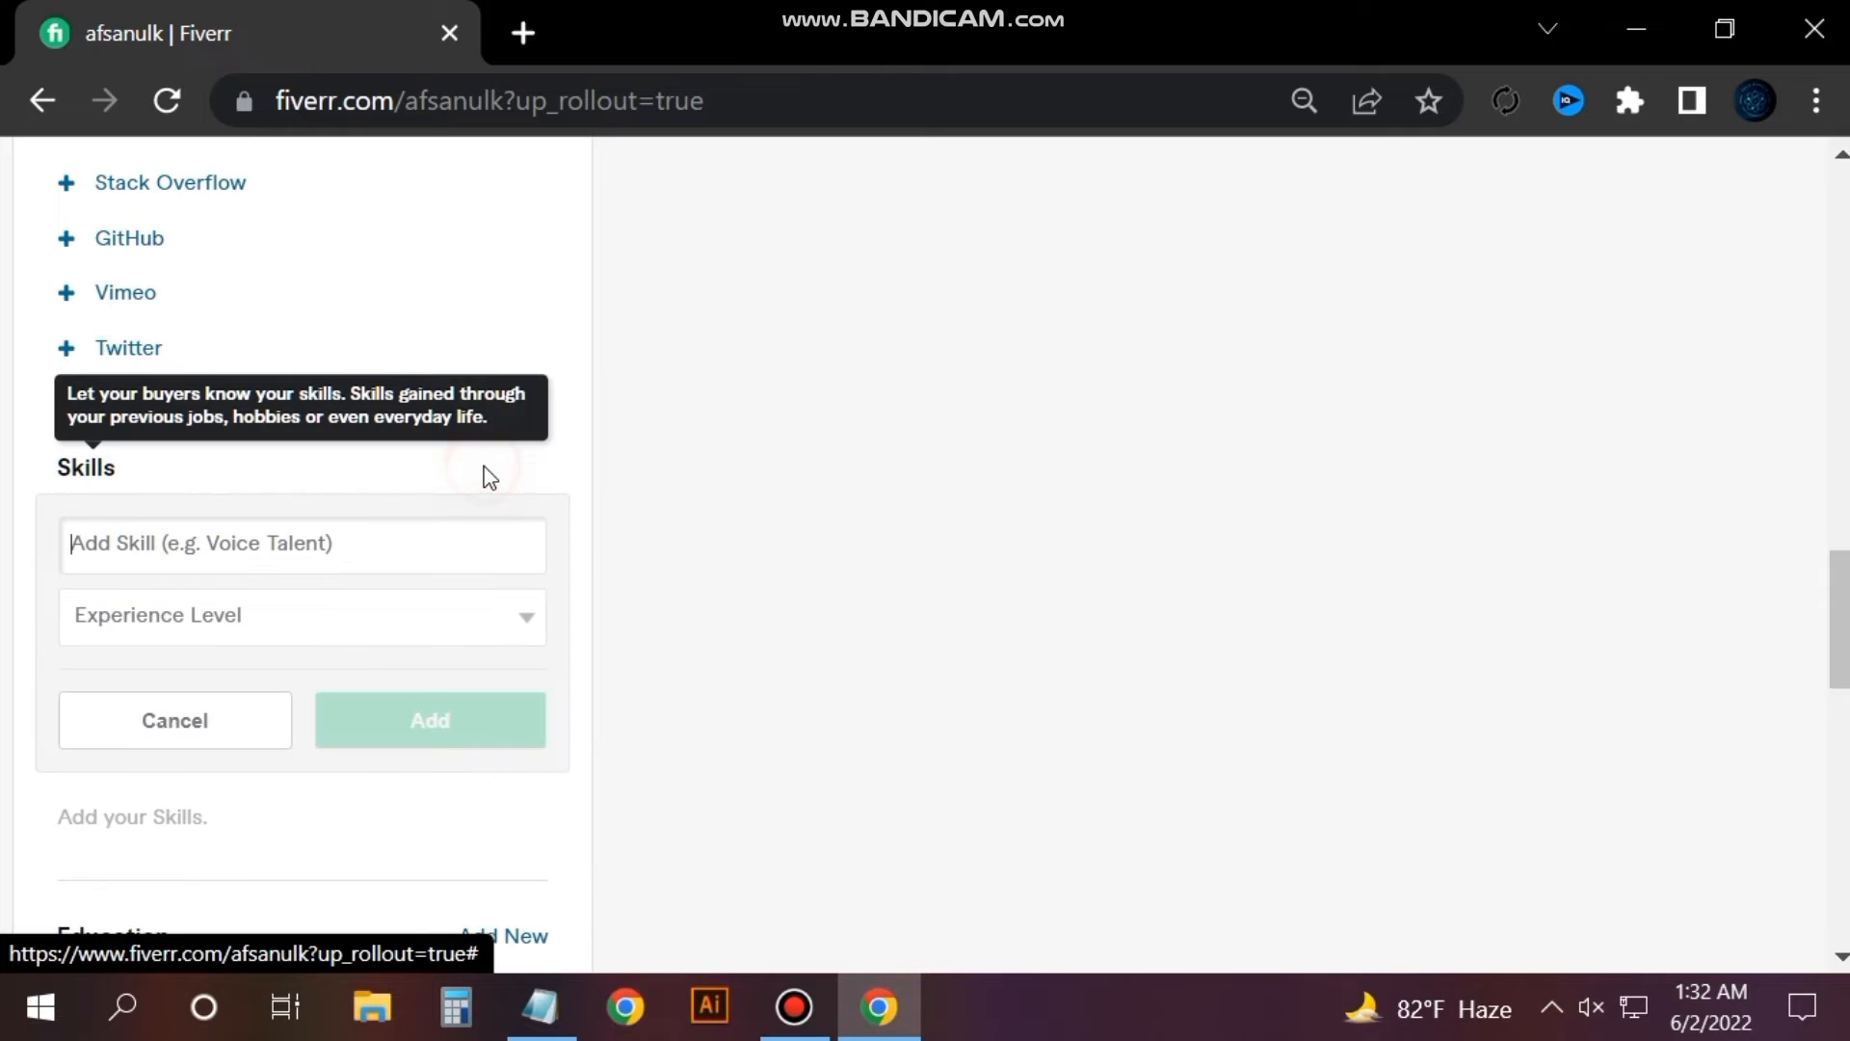
pyautogui.click(564, 1004)
pyautogui.click(376, 531)
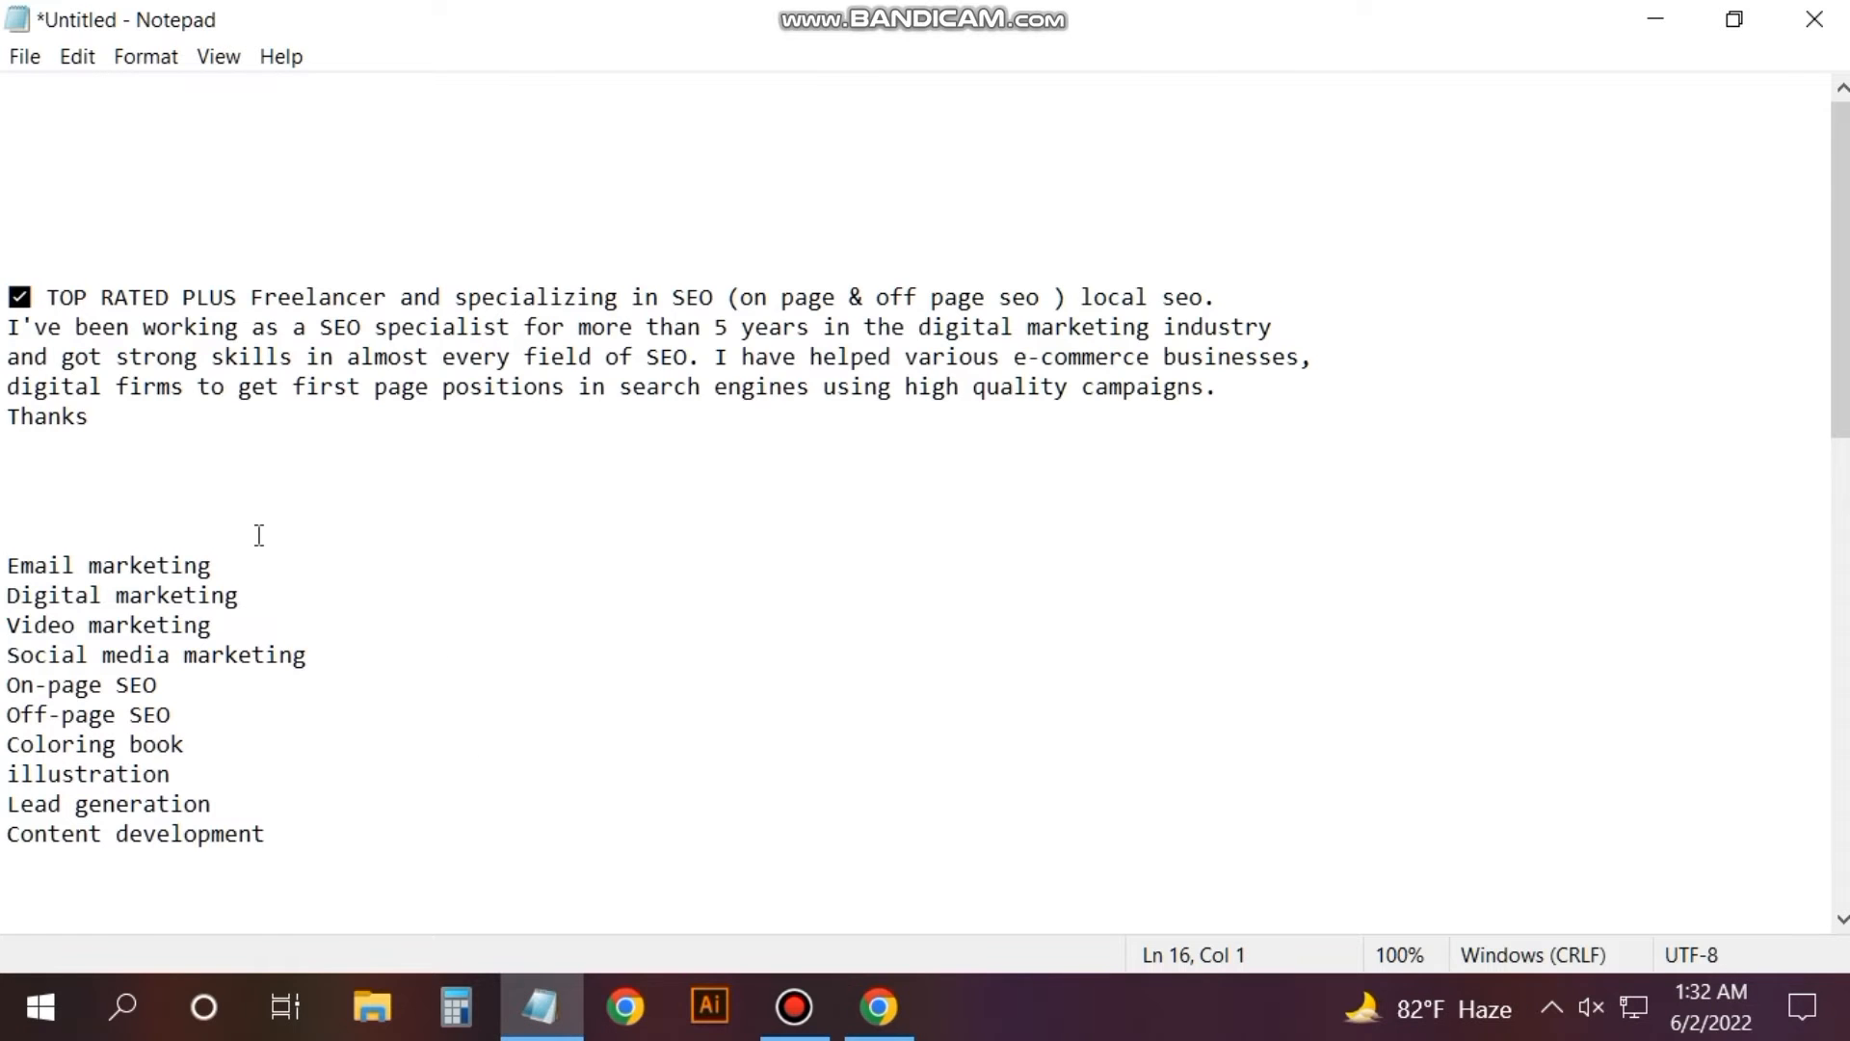
pyautogui.scroll(-2, 260, 535)
pyautogui.moveTo(10, 389); pyautogui.dragTo(211, 386)
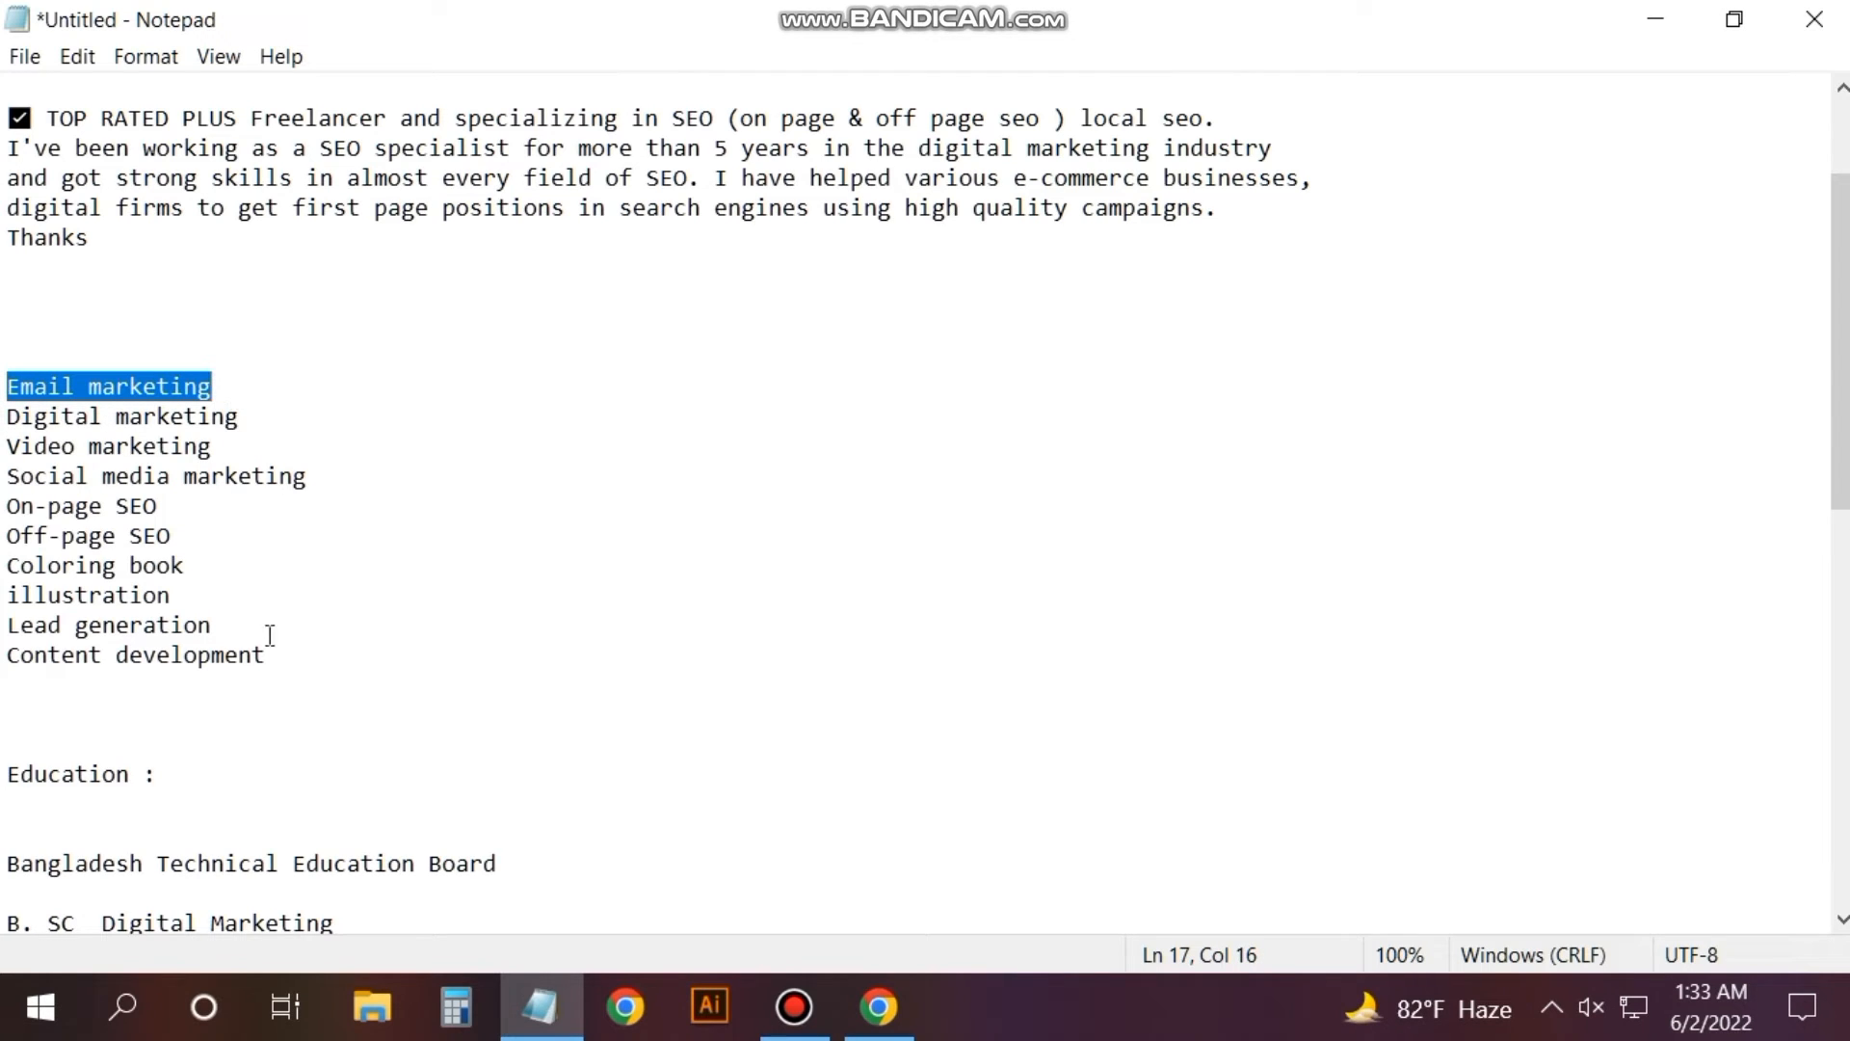
pyautogui.rightClick(88, 372)
pyautogui.click(144, 469)
# Return to the Fiverr profile and add the copied Email marketing skill with the experience level Expert.
pyautogui.click(878, 1008)
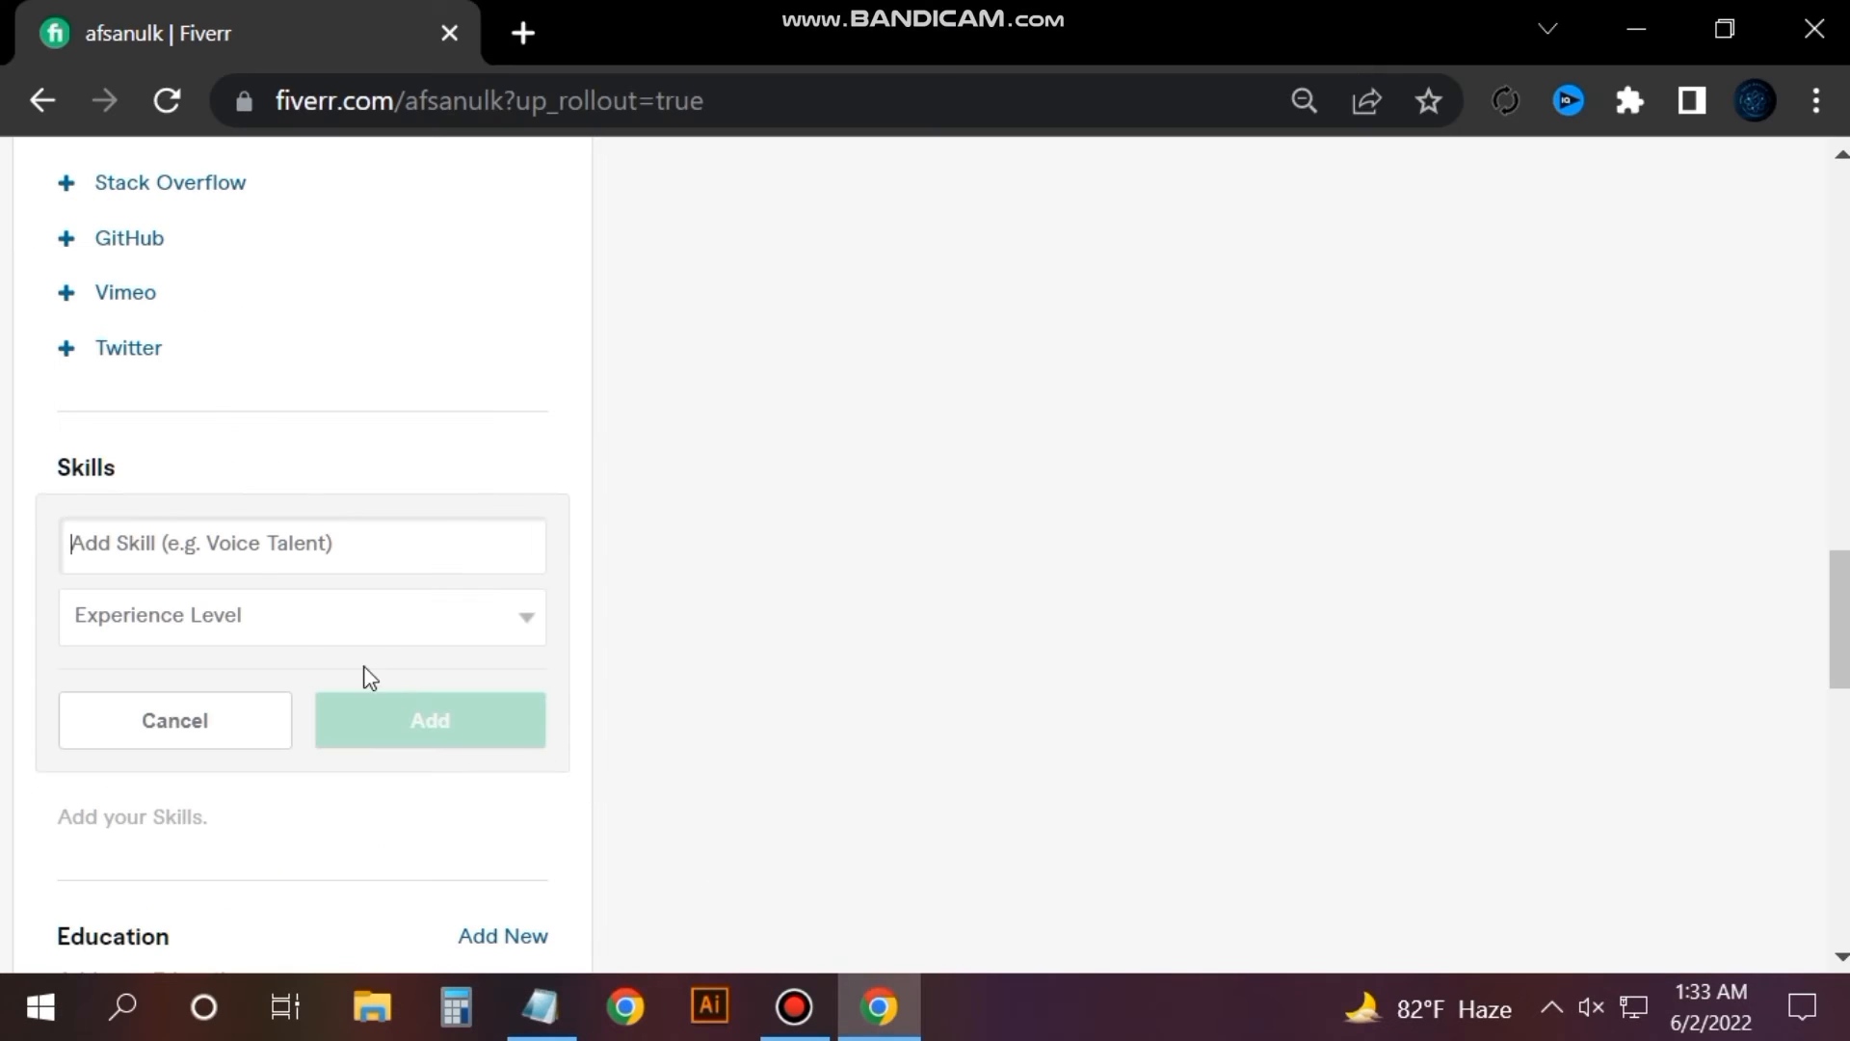
pyautogui.hotkey('ctrl', 'v')
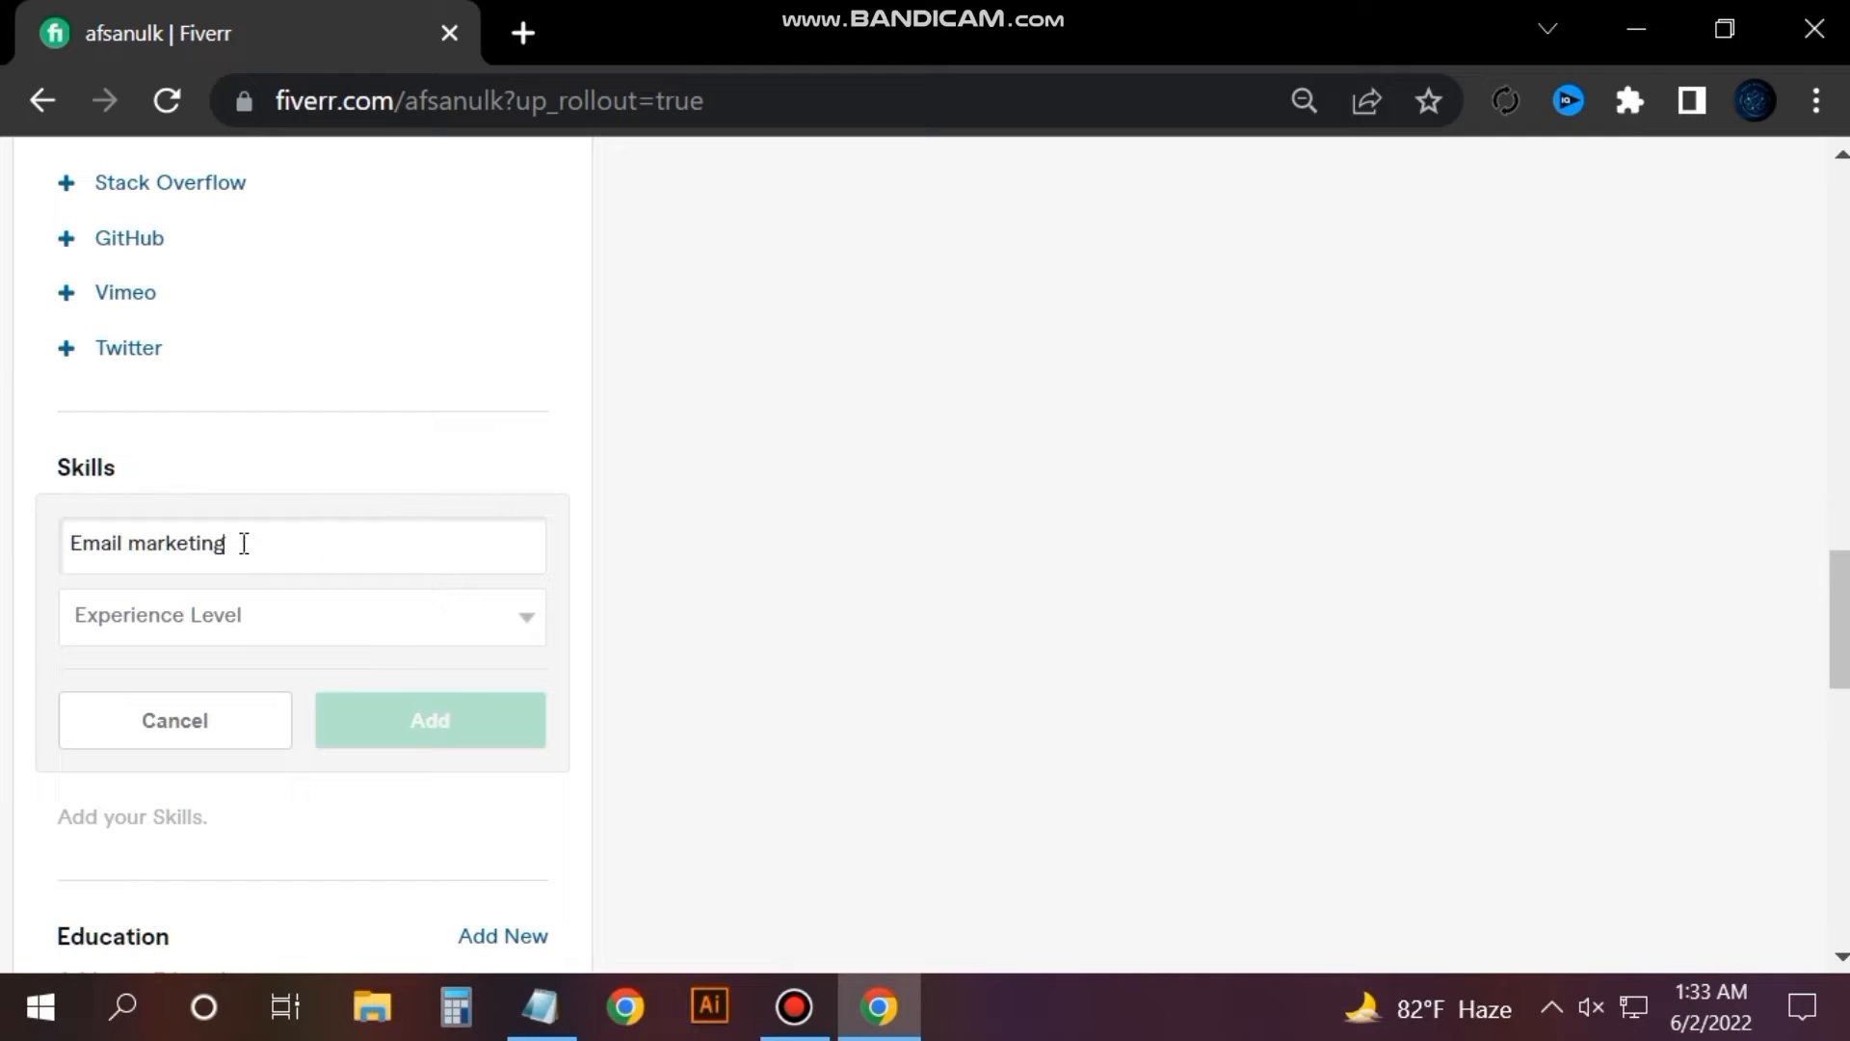
pyautogui.click(285, 617)
pyautogui.click(270, 613)
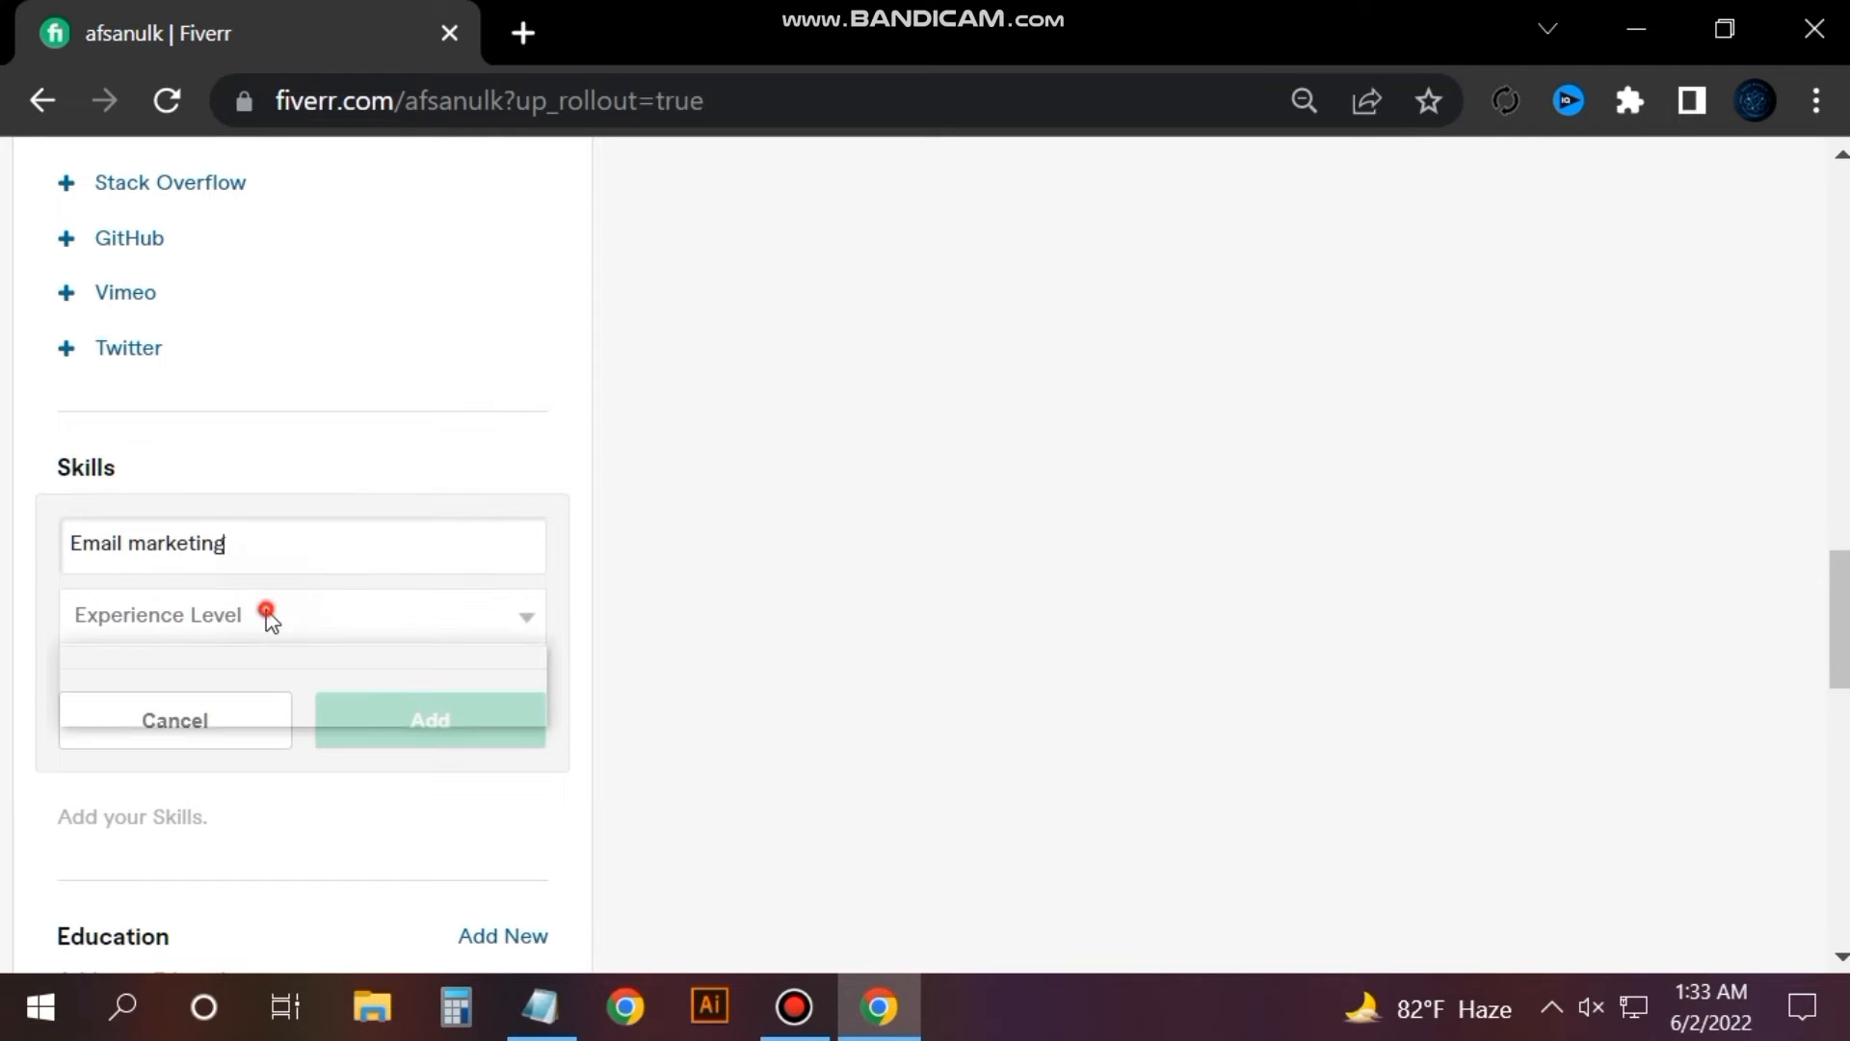
pyautogui.click(259, 682)
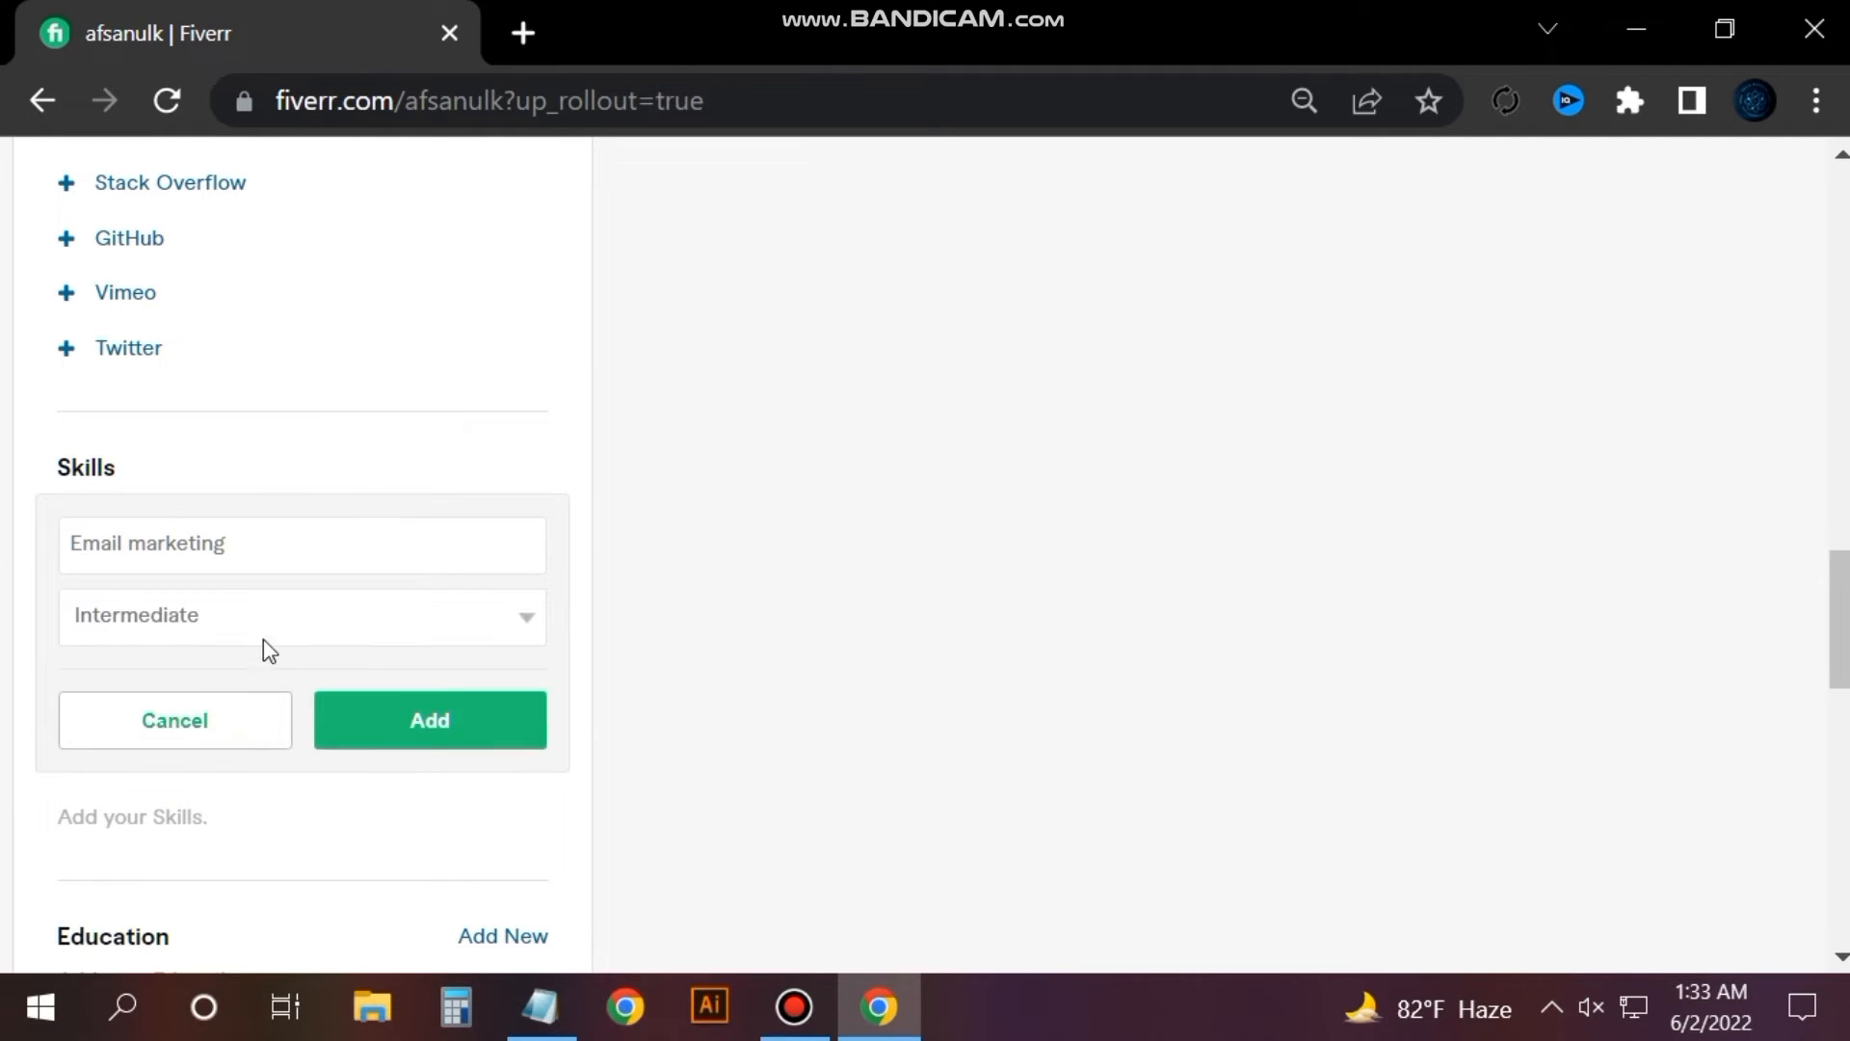
pyautogui.click(262, 627)
pyautogui.click(258, 710)
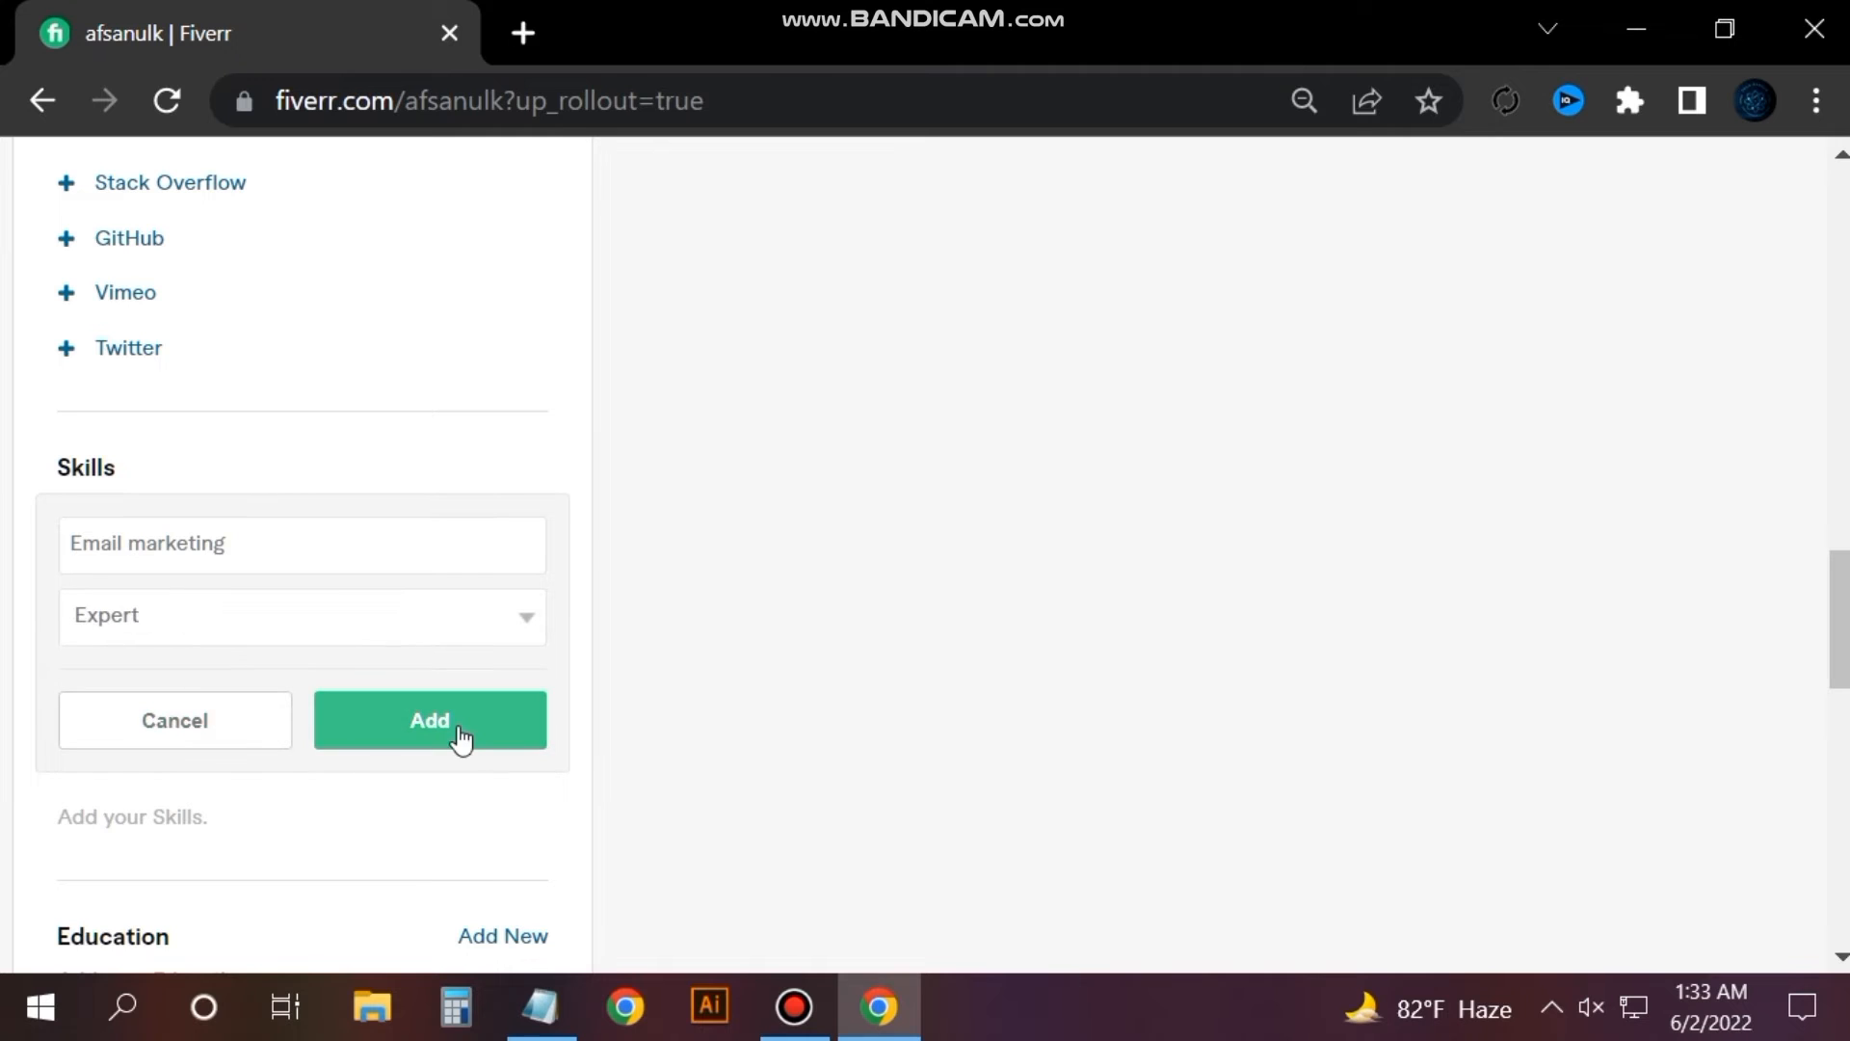
pyautogui.click(459, 732)
# Add the skill Digital marketing, copied from the Notepad notes, with the experience level Expert.
pyautogui.click(511, 466)
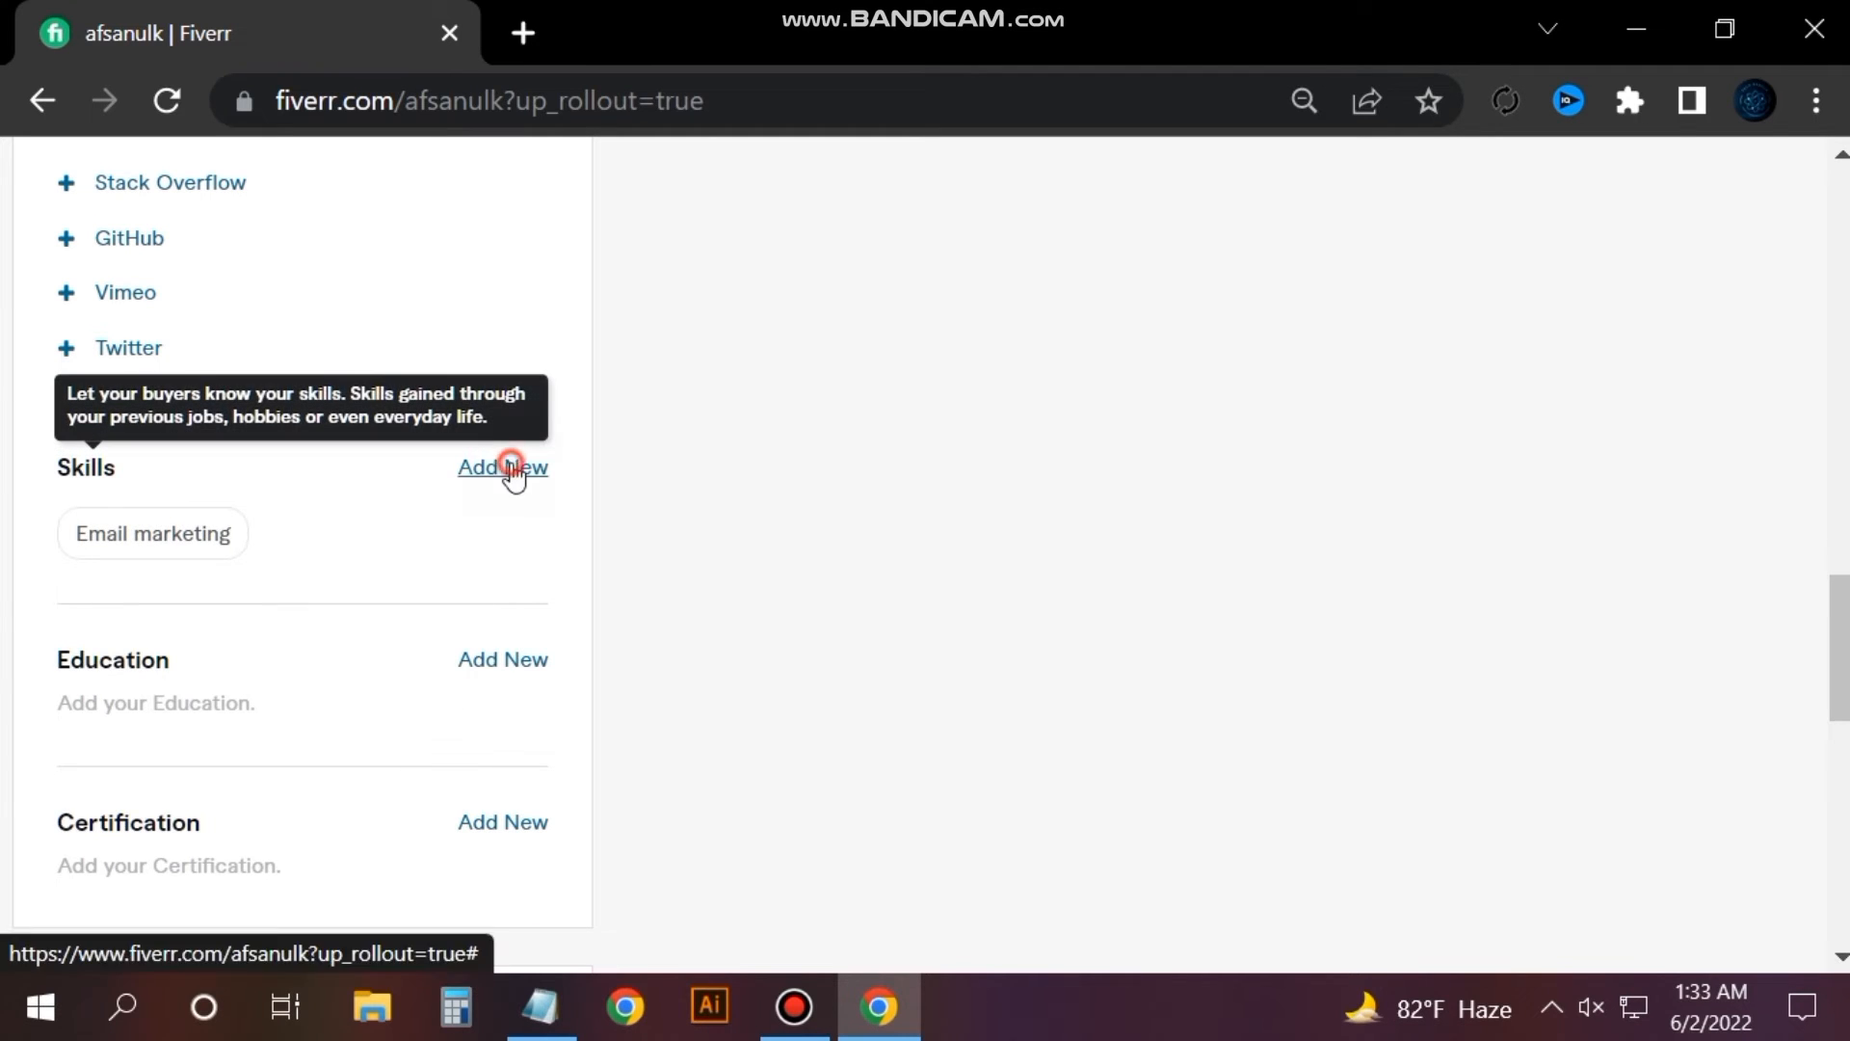
pyautogui.click(541, 1007)
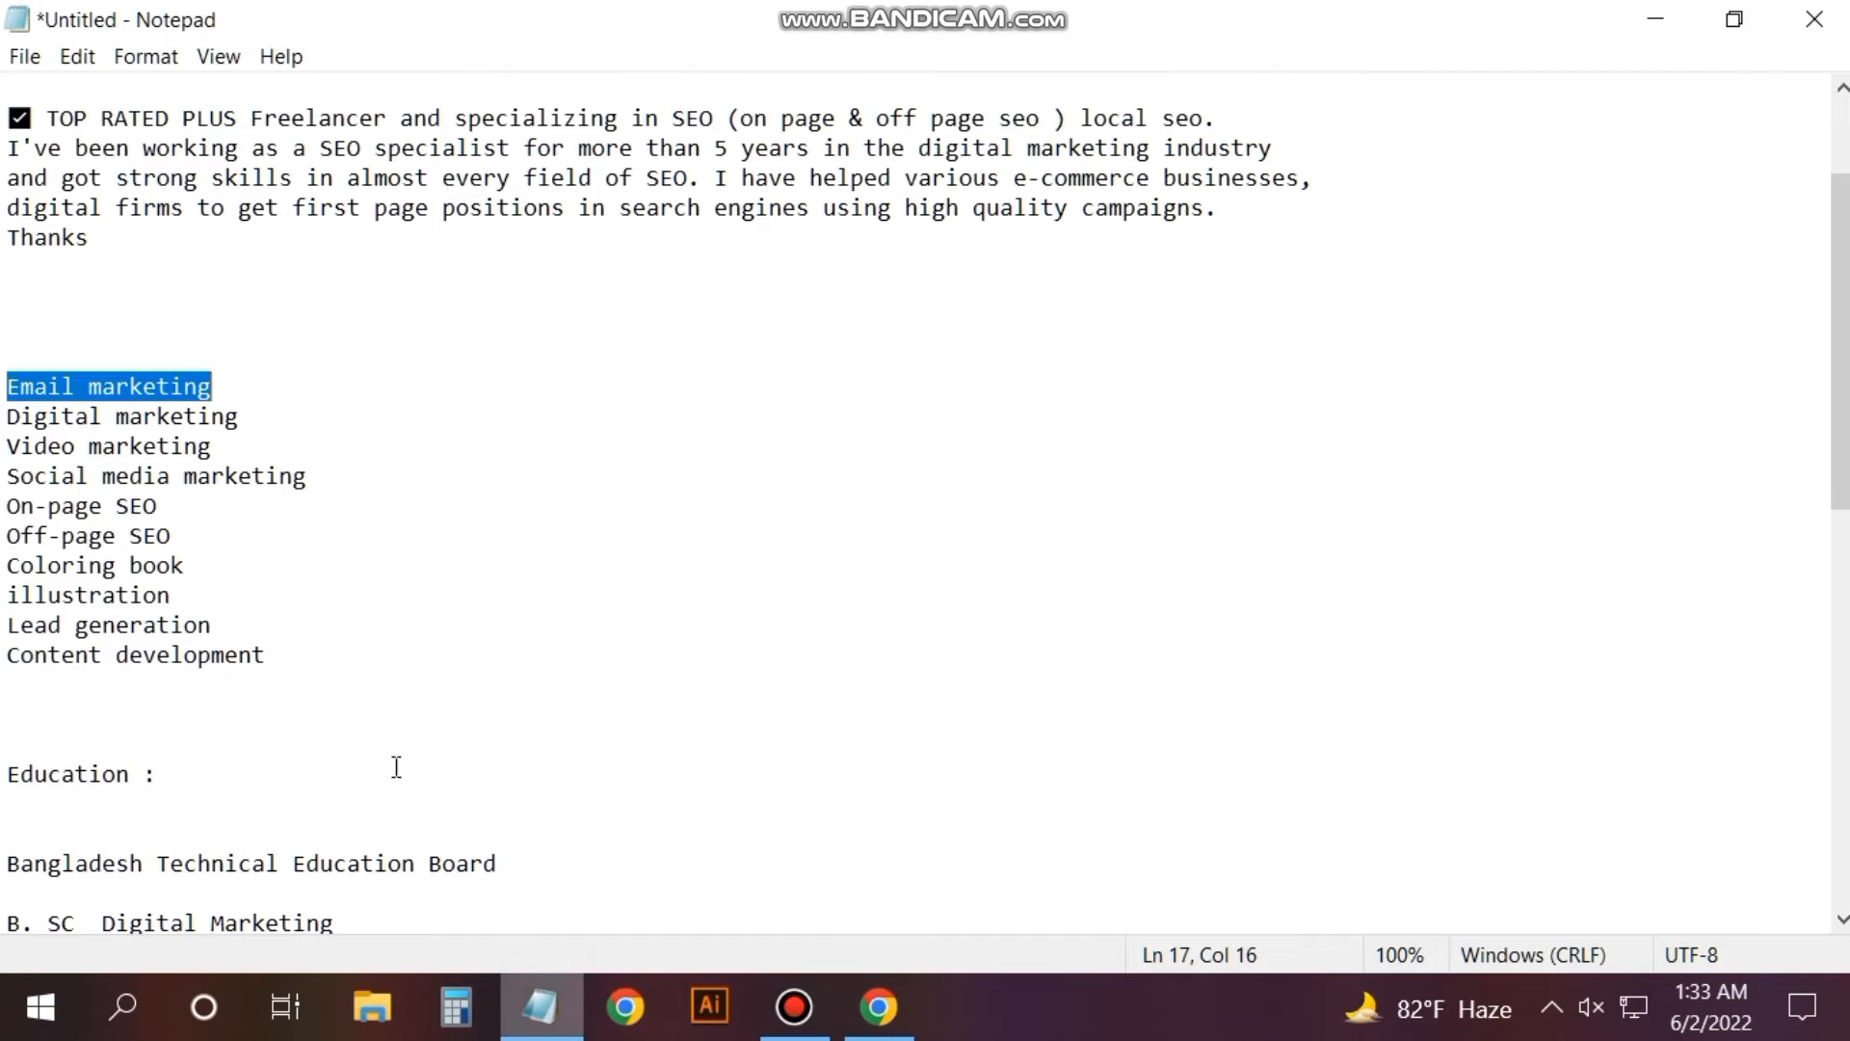
pyautogui.moveTo(6, 420); pyautogui.dragTo(254, 421)
pyautogui.hotkey('ctrl', 'c')
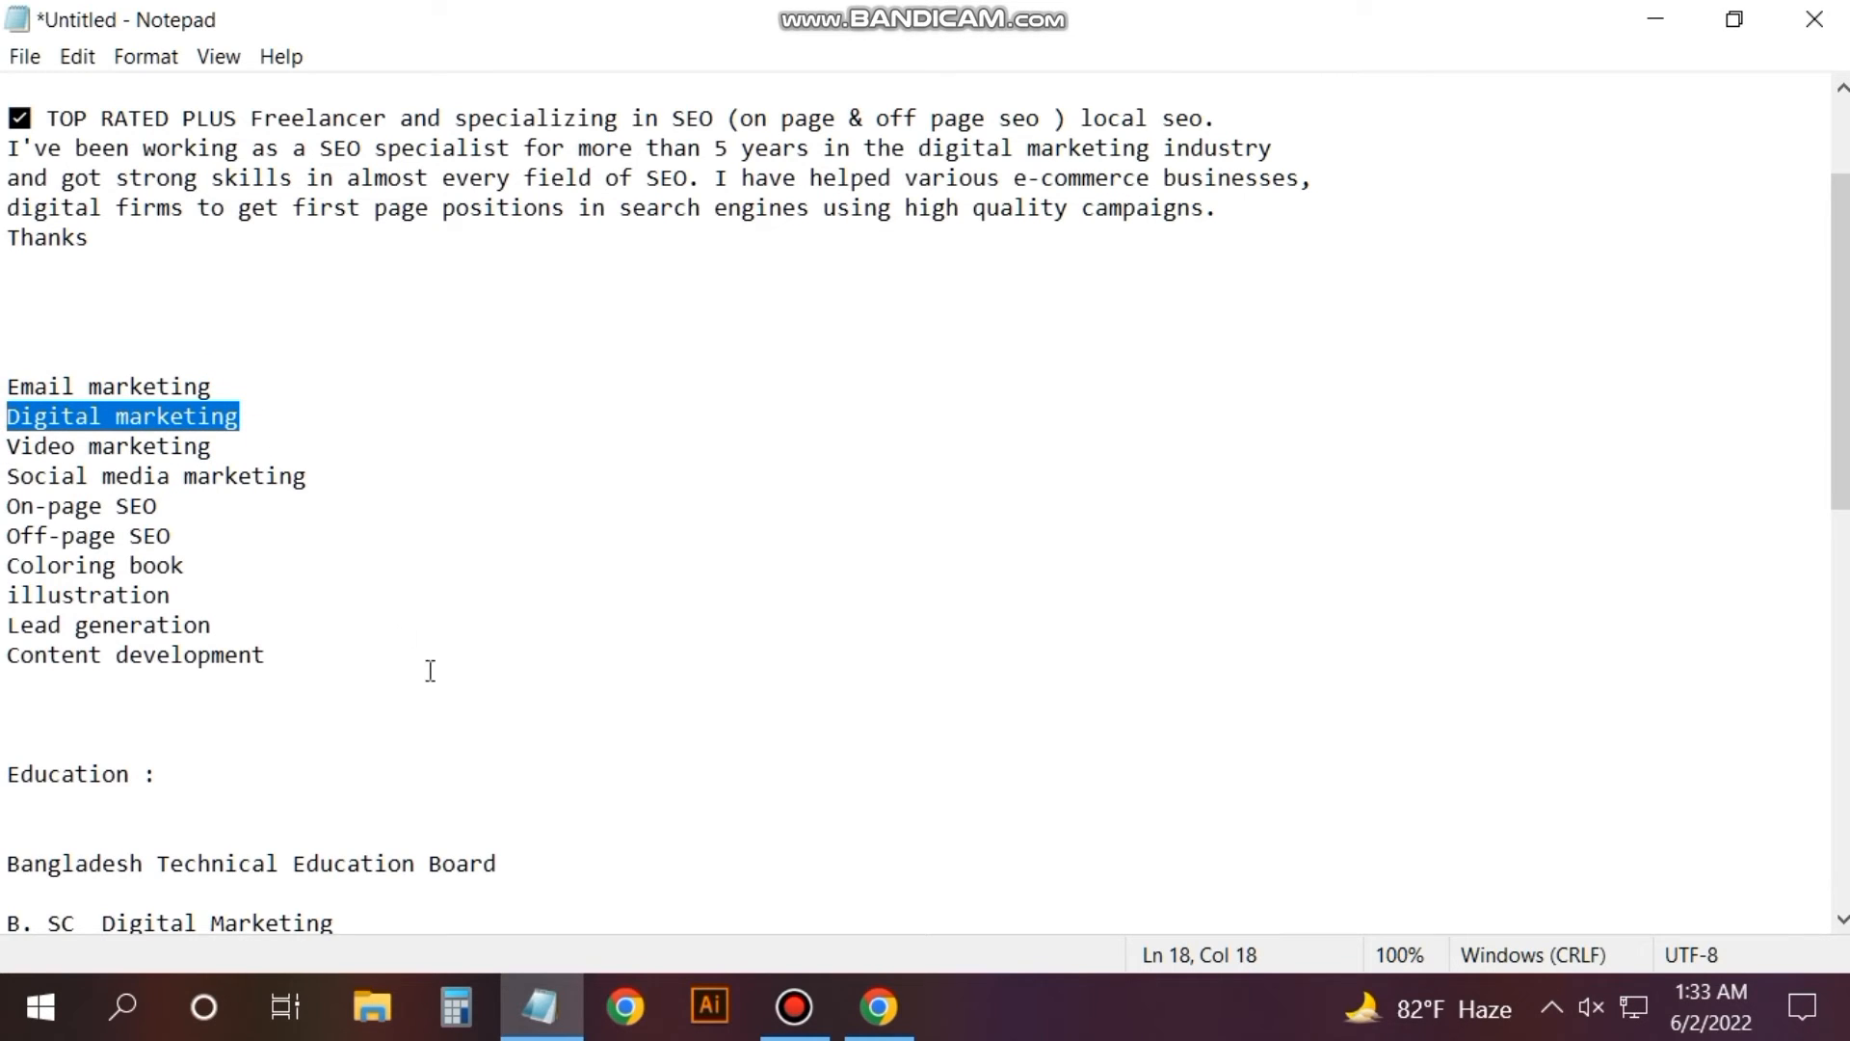
pyautogui.click(914, 1007)
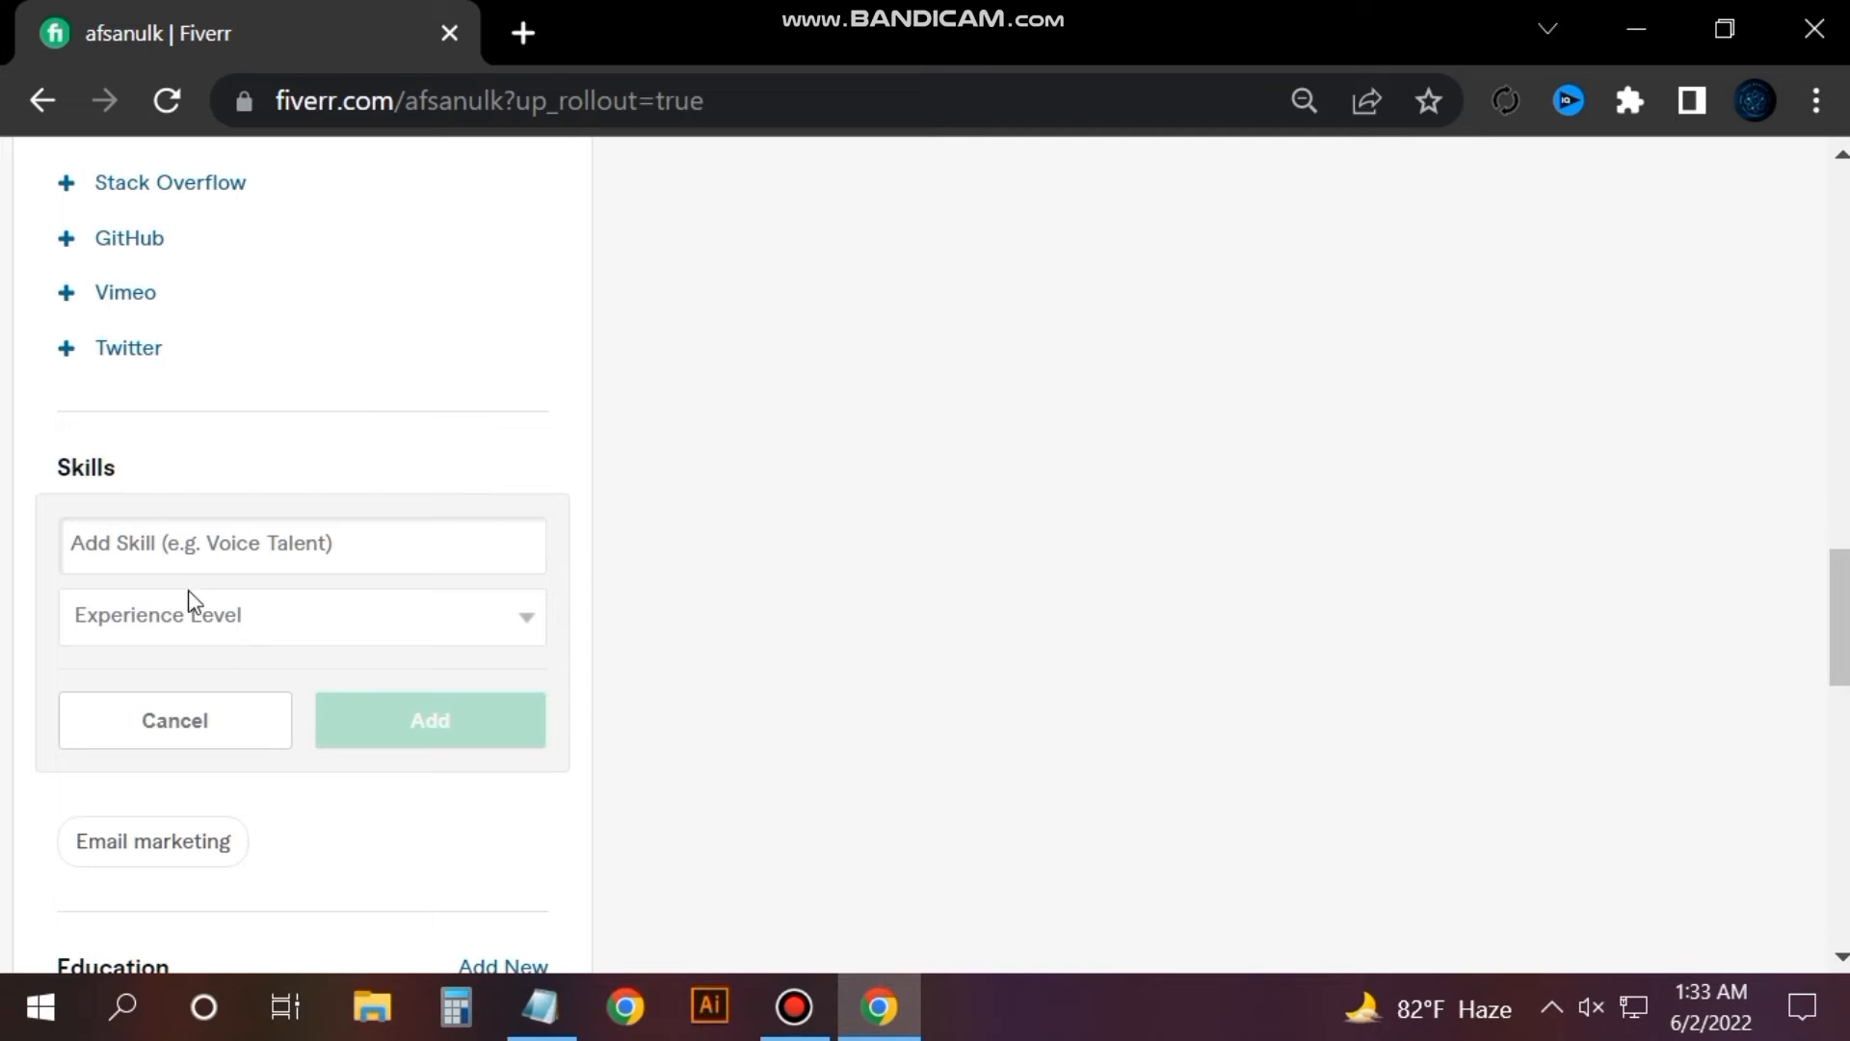
pyautogui.hotkey('ctrl', 'v')
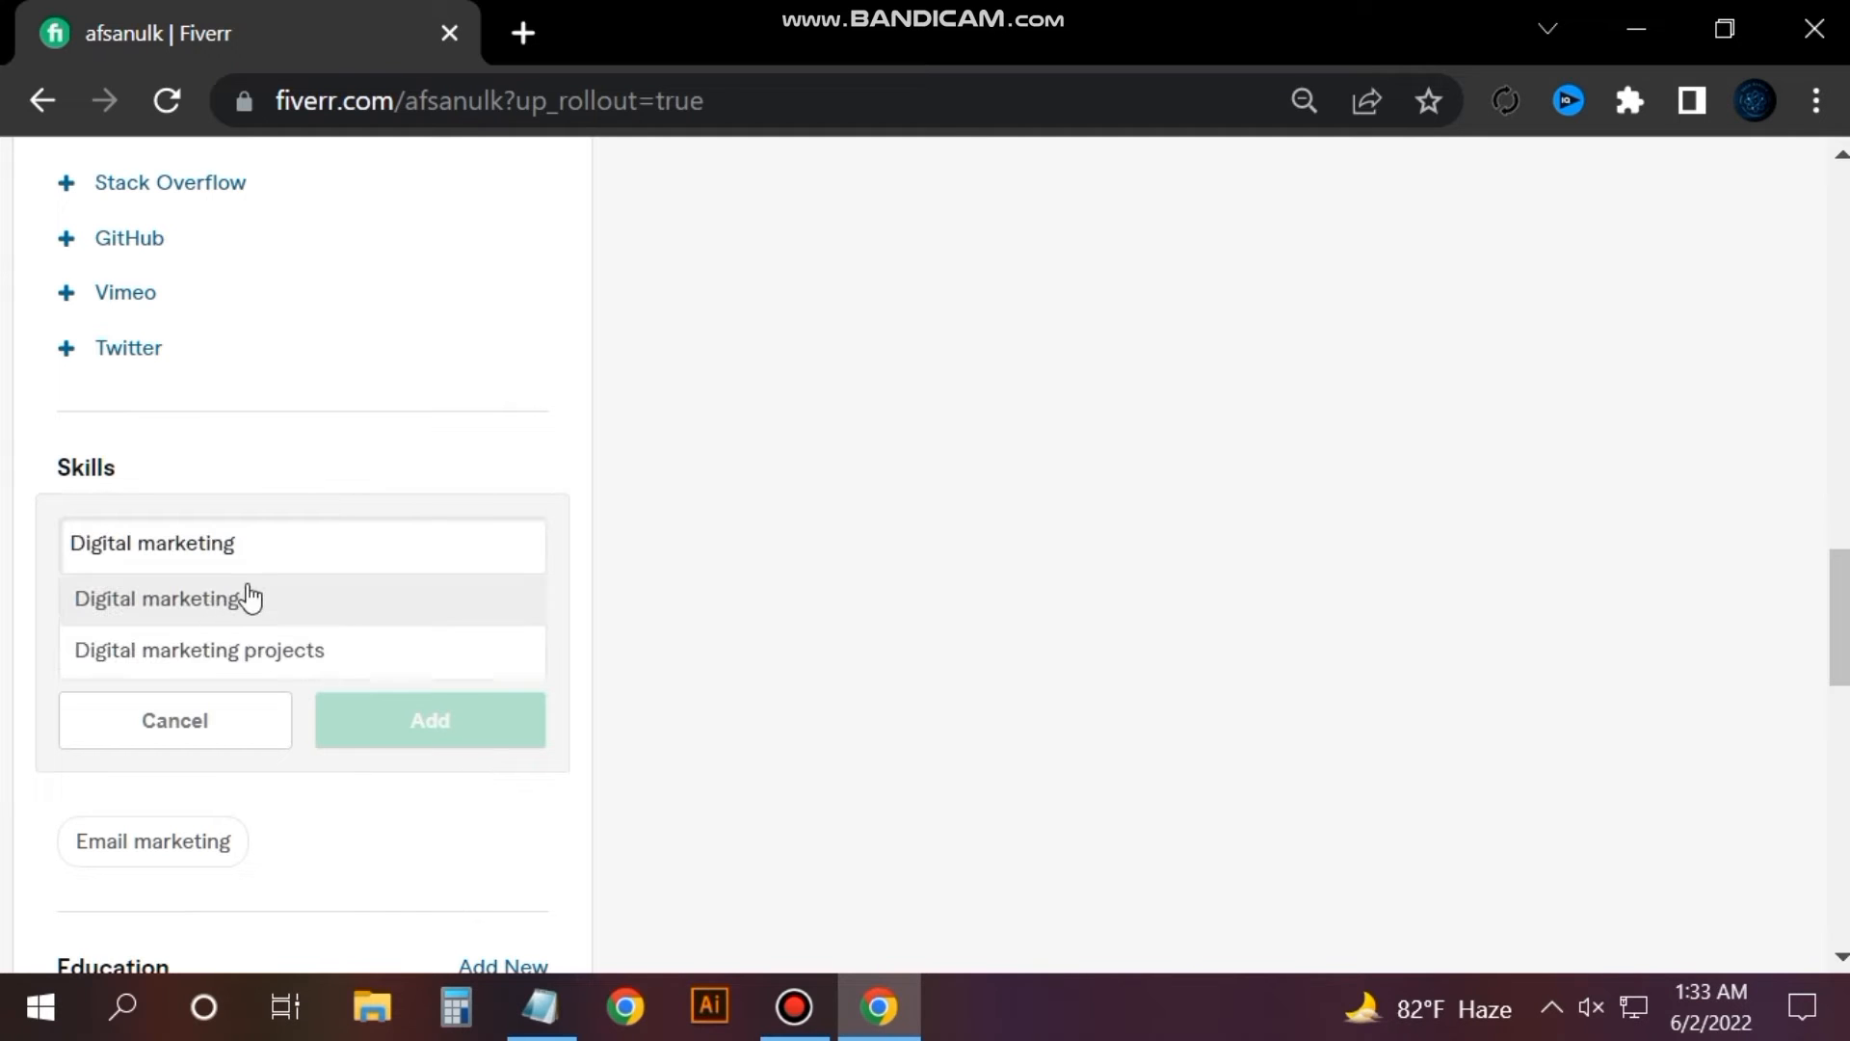
pyautogui.click(247, 603)
pyautogui.click(260, 618)
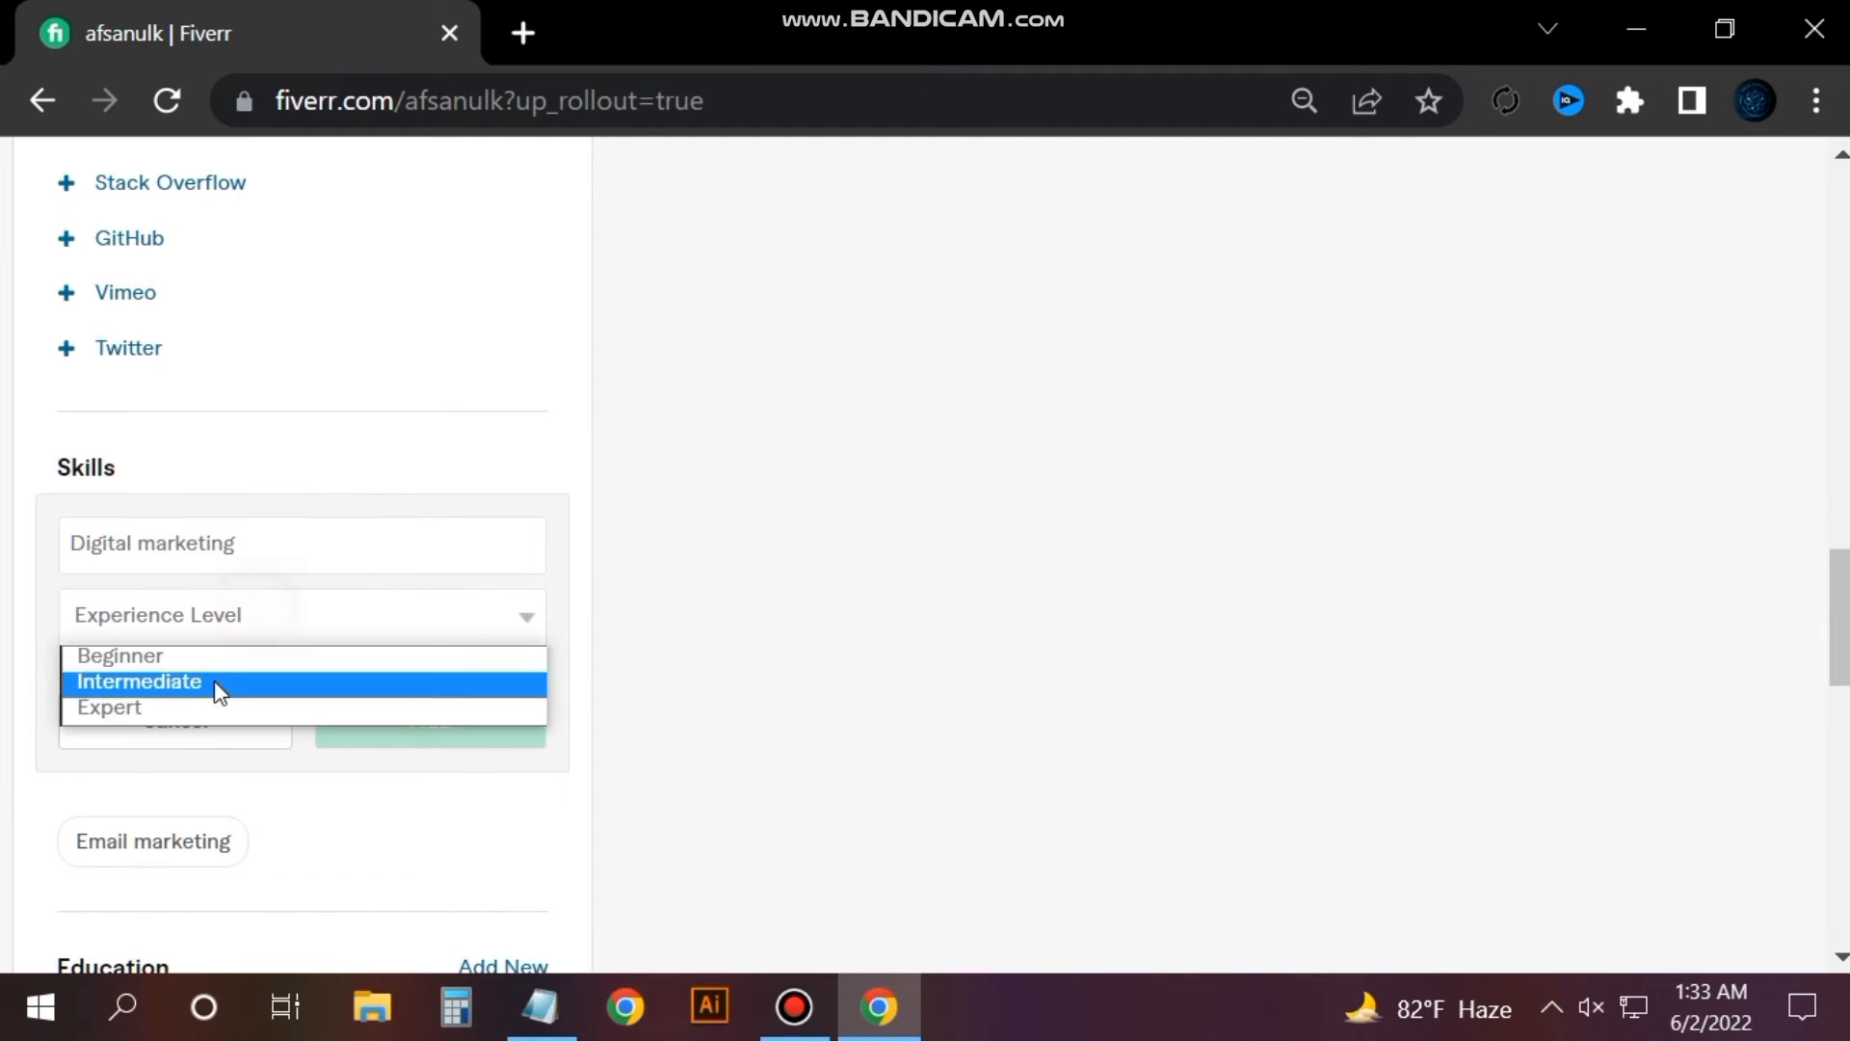
pyautogui.click(215, 708)
pyautogui.click(376, 722)
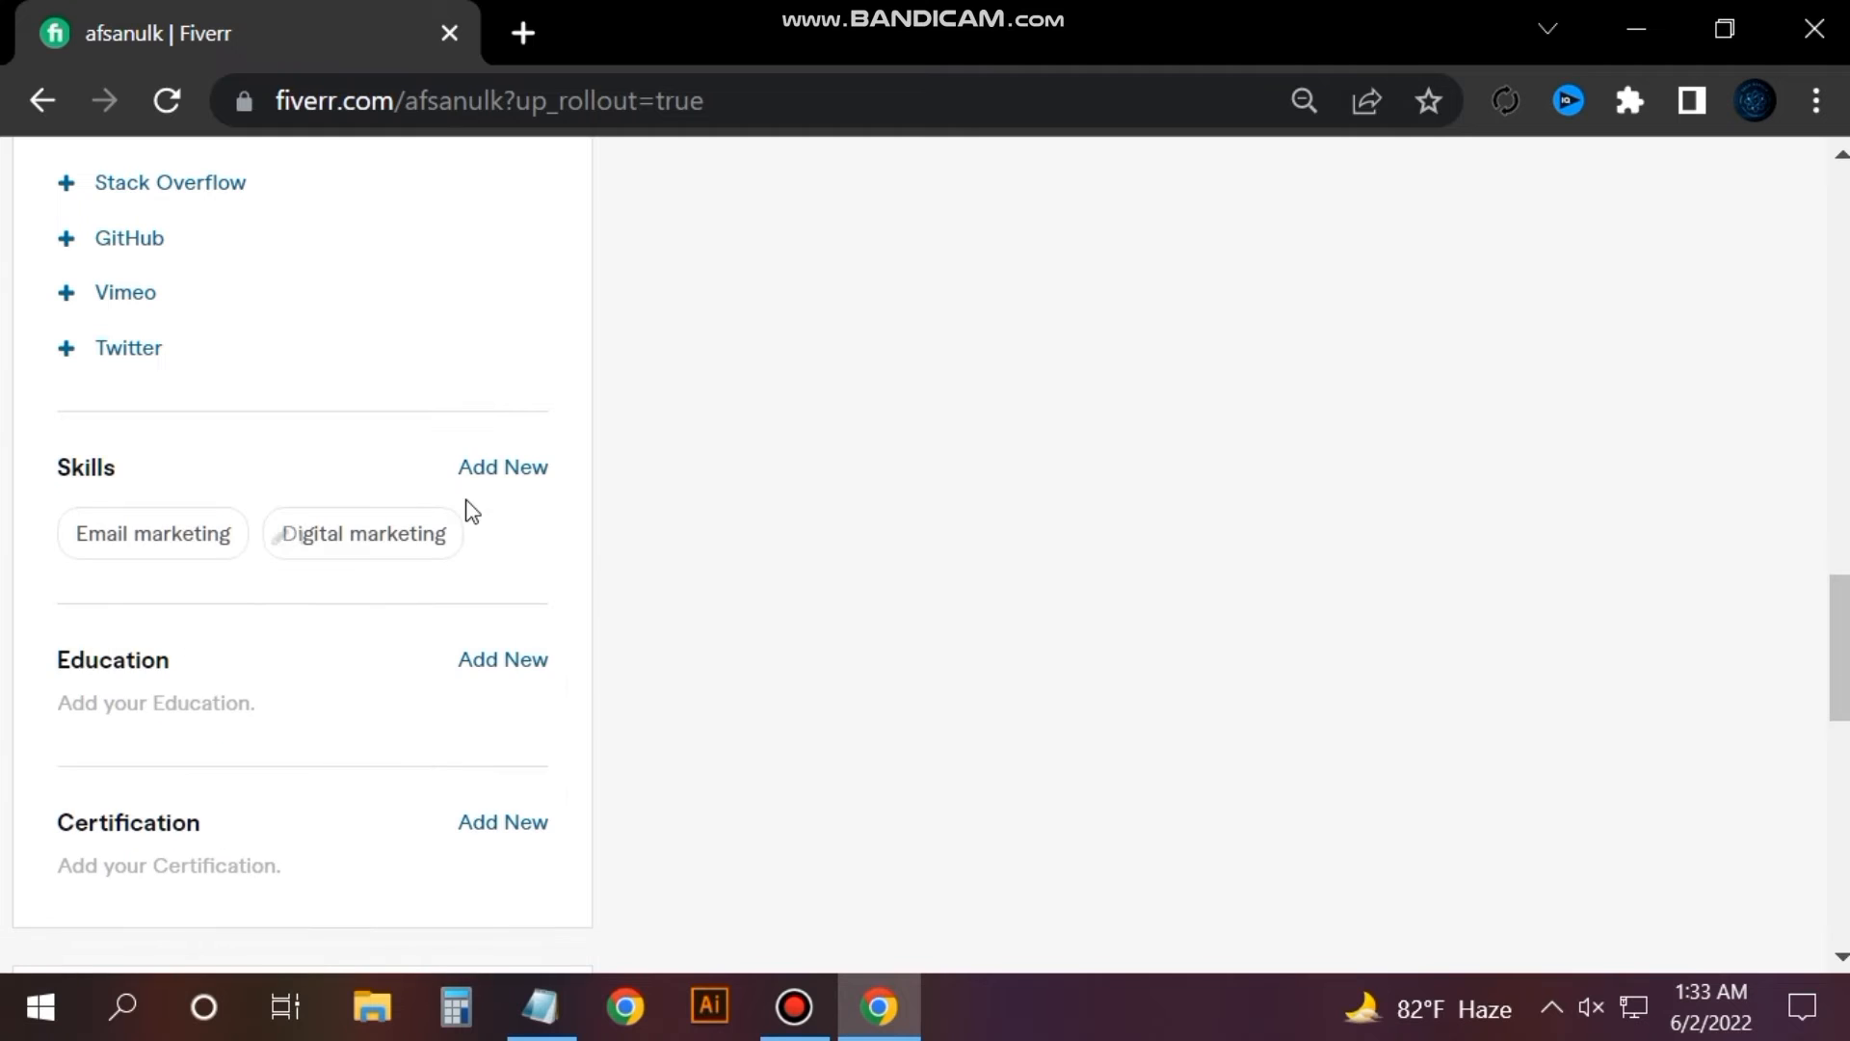
# Add the skill Video marketing, copied from the Notepad notes, with the experience level Expert.
pyautogui.click(501, 469)
pyautogui.click(360, 556)
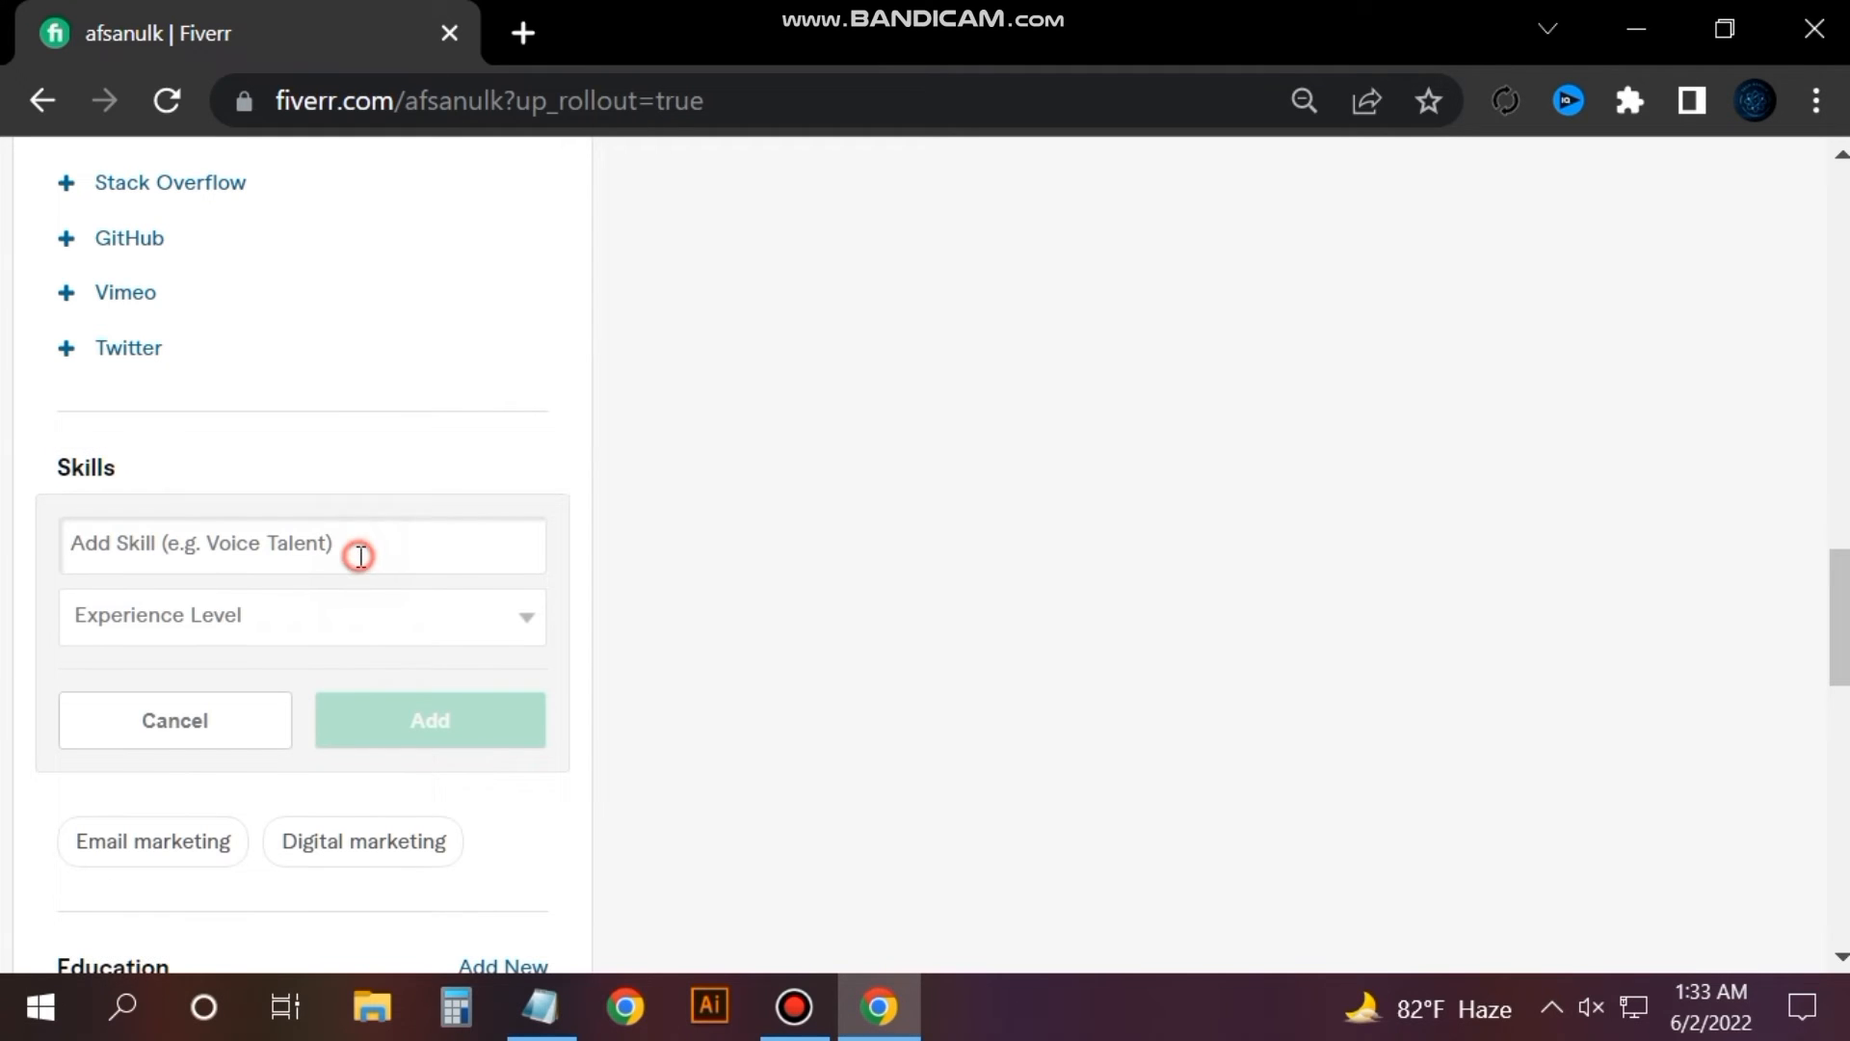
pyautogui.click(539, 1007)
pyautogui.moveTo(4, 445); pyautogui.dragTo(220, 446)
pyautogui.hotkey('ctrl', 'c')
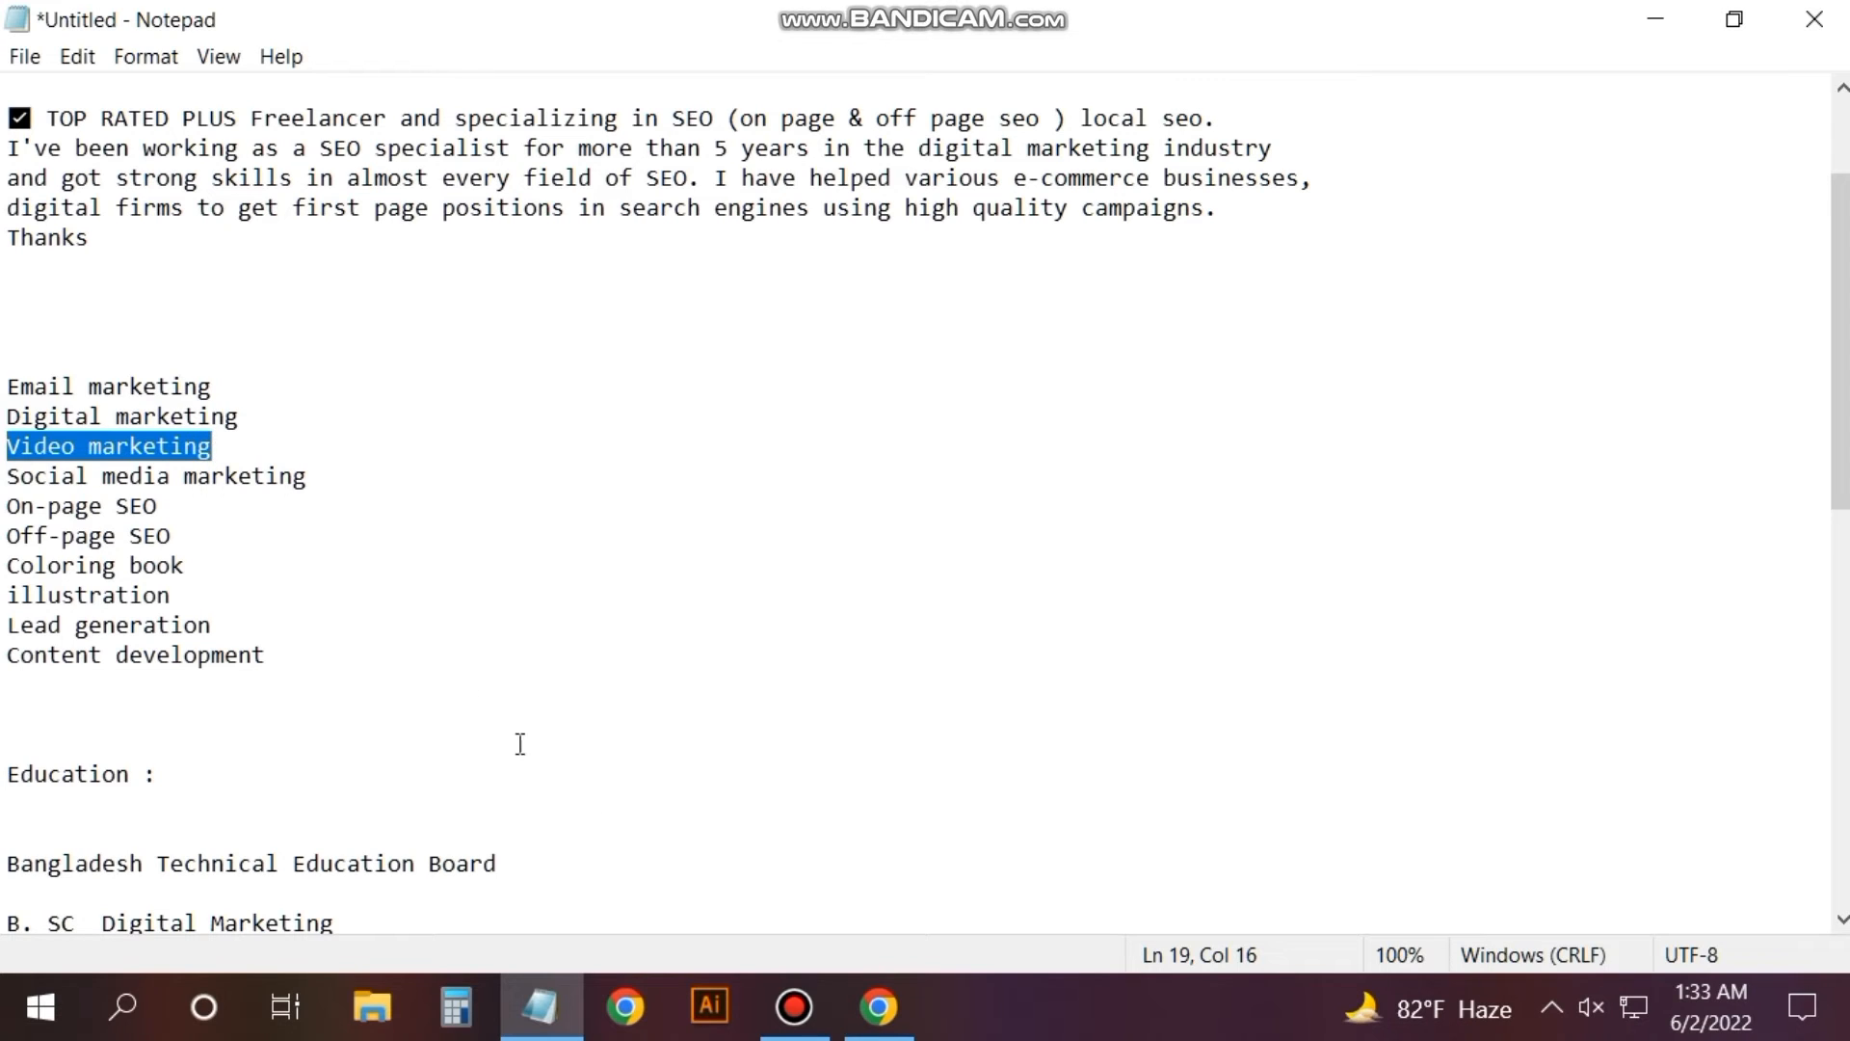
pyautogui.click(879, 1007)
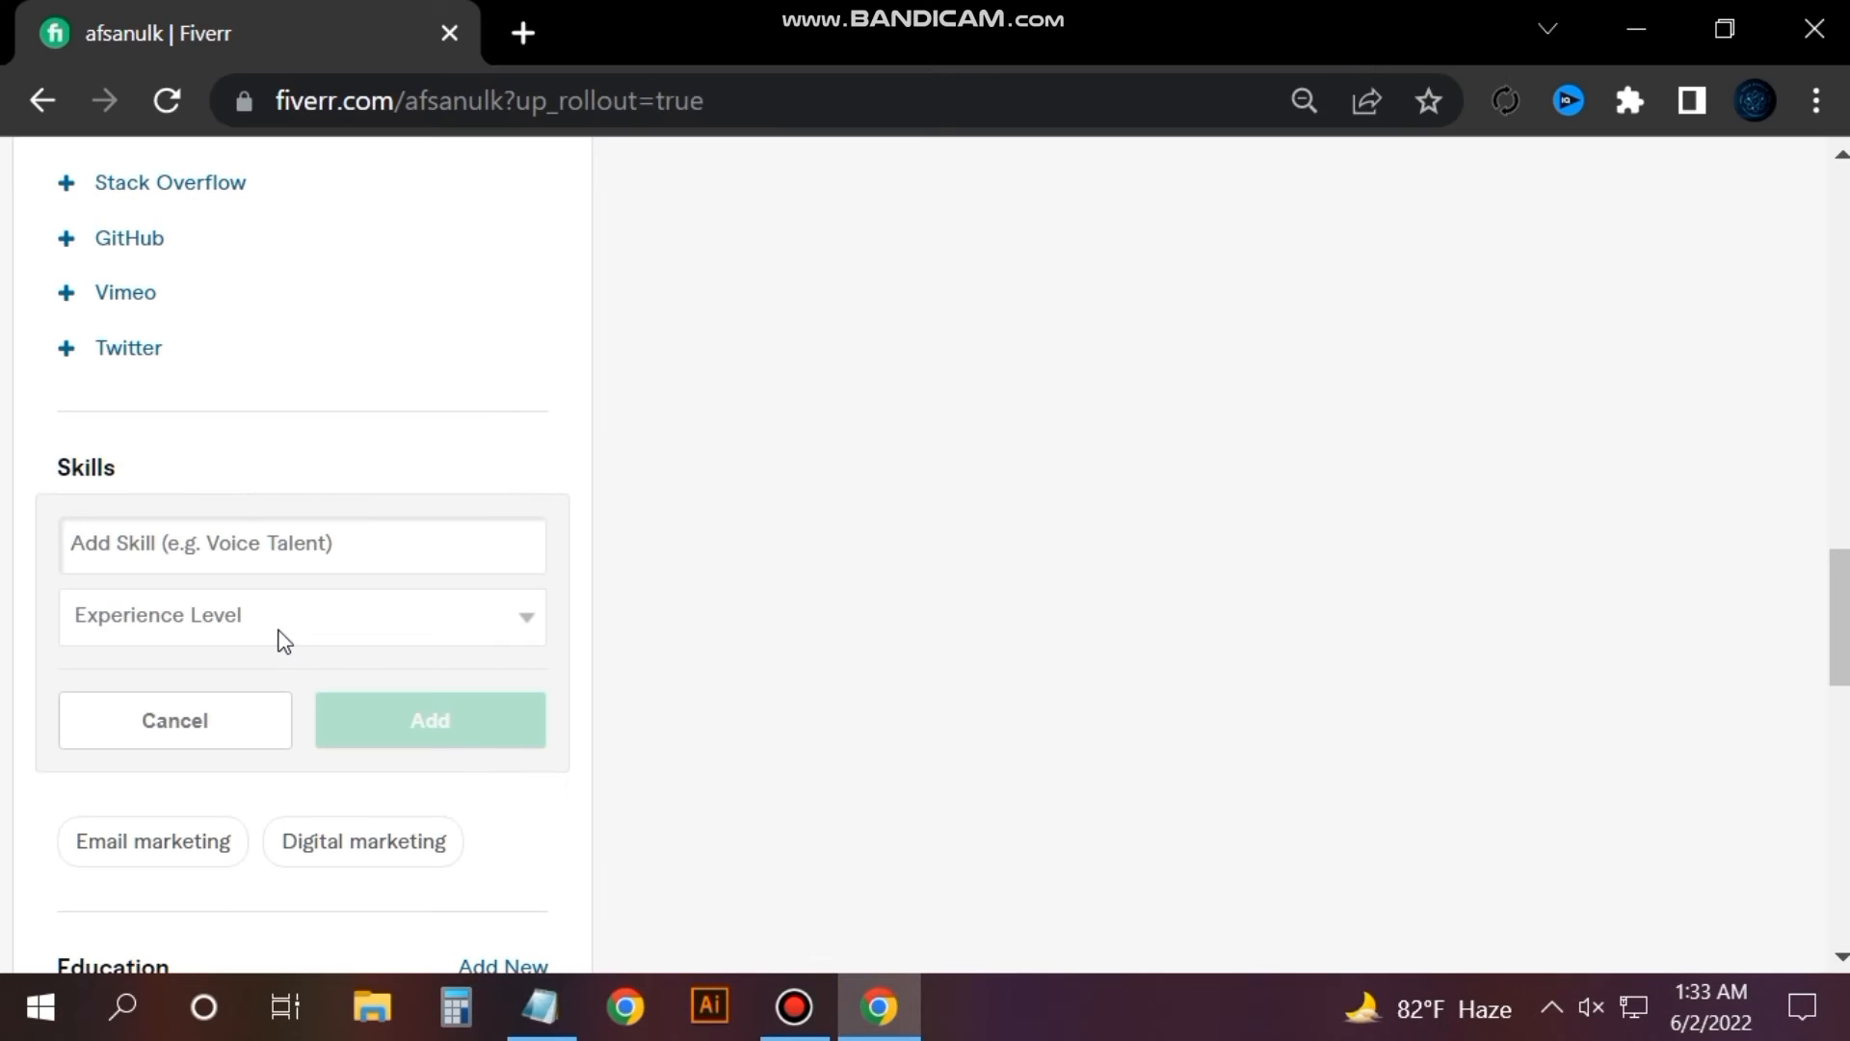
pyautogui.hotkey('ctrl', 'v')
pyautogui.click(258, 597)
pyautogui.click(260, 617)
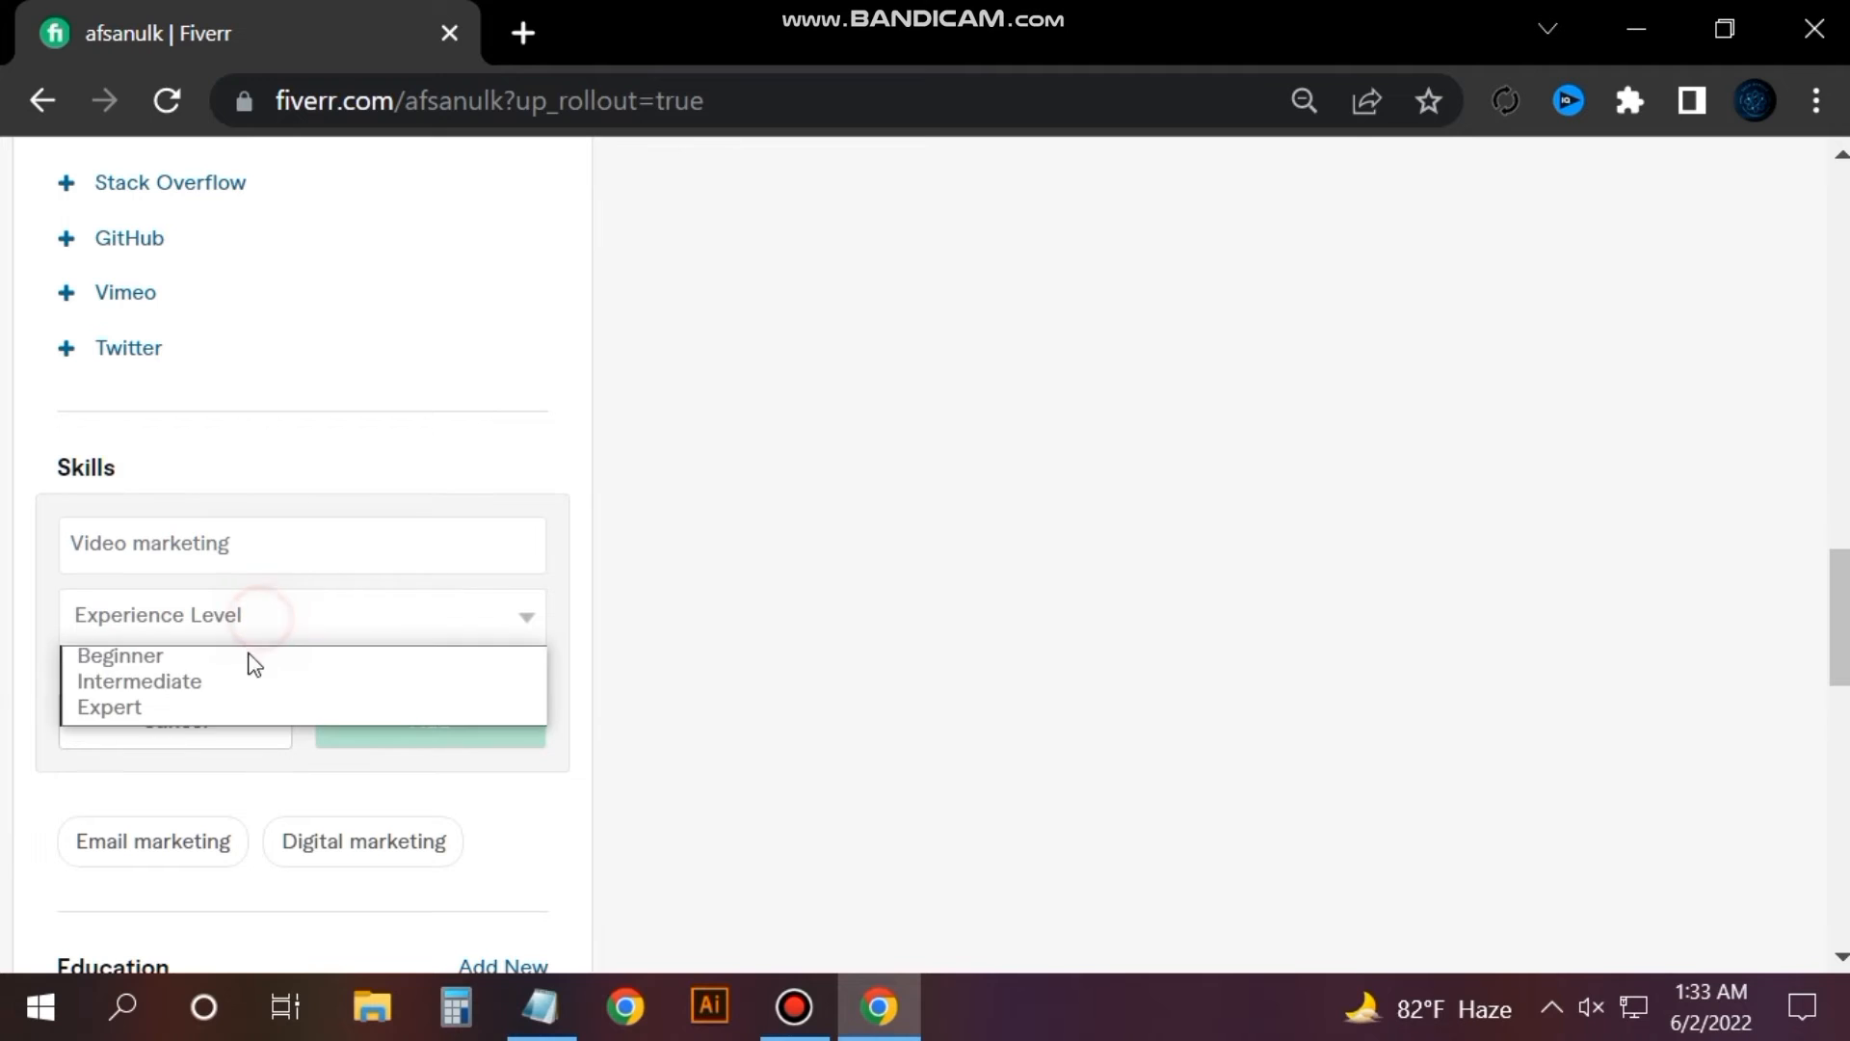
pyautogui.click(215, 706)
pyautogui.click(372, 732)
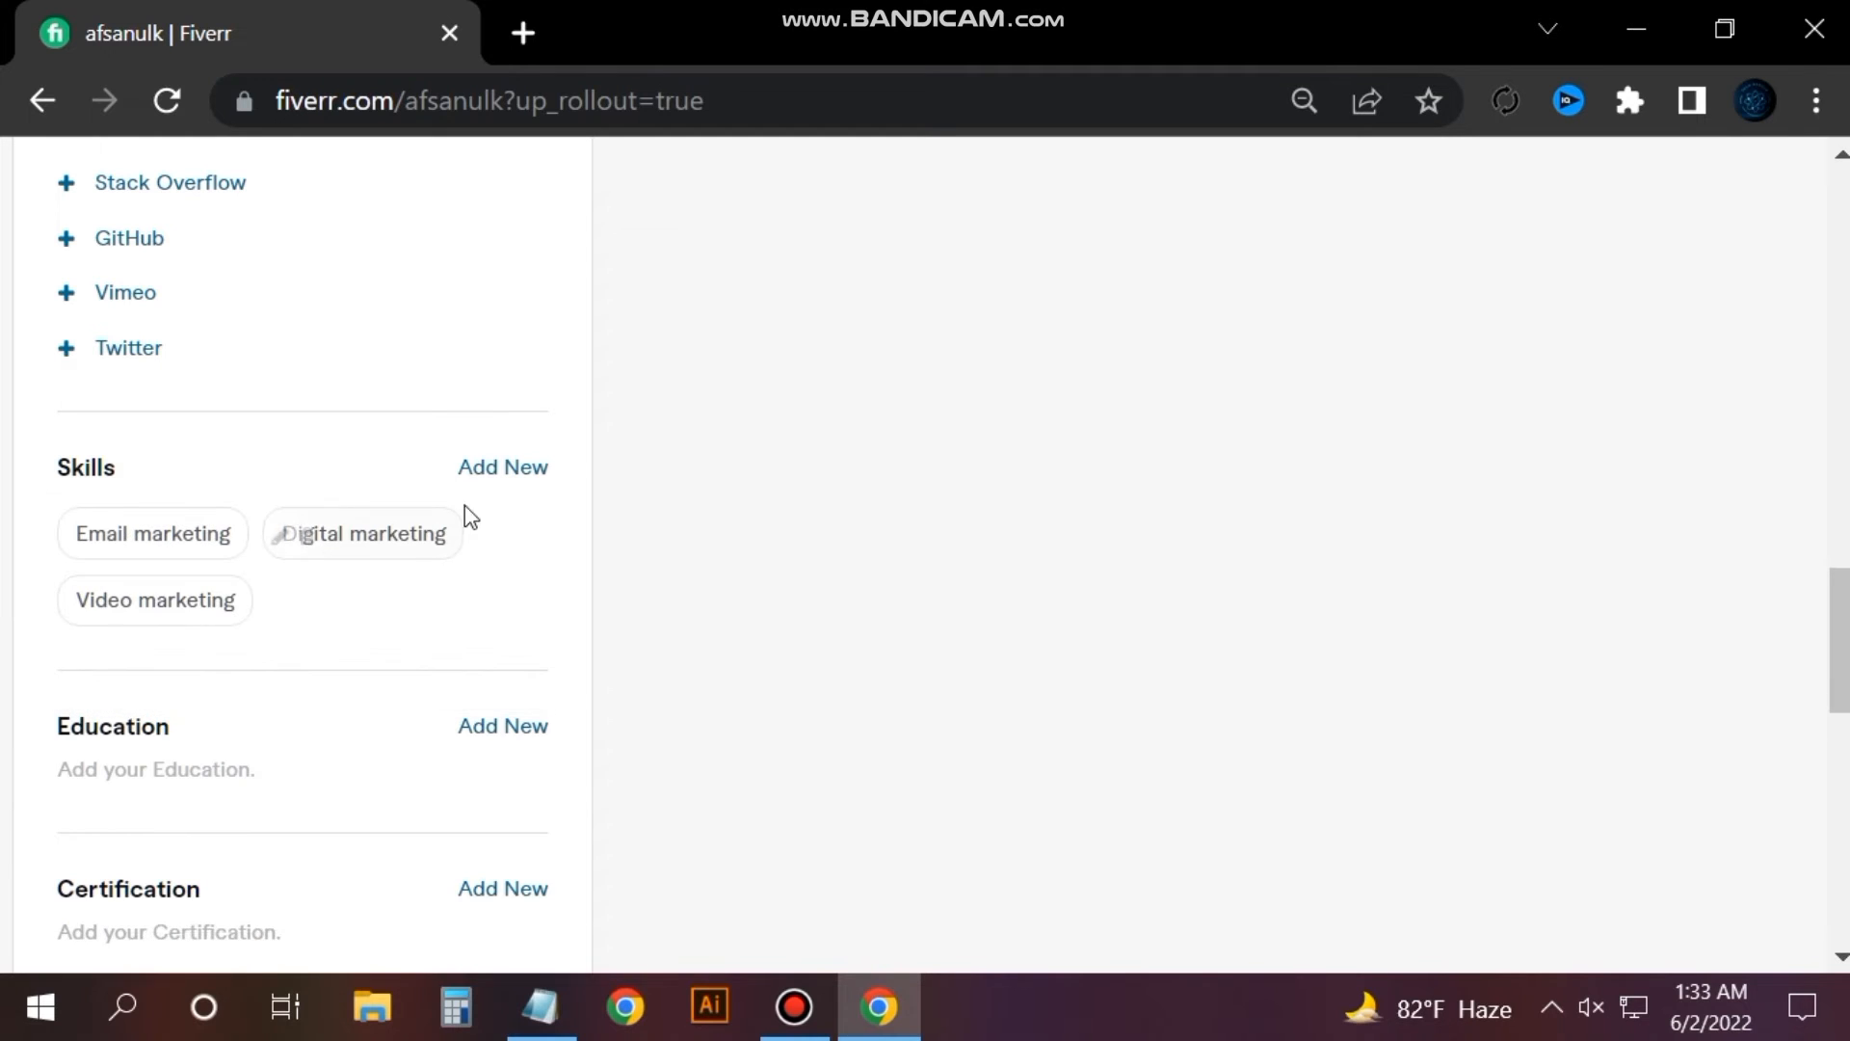
# Add the skill Social media marketing, taken from the Notepad notes, with the experience level Expert.
pyautogui.click(501, 468)
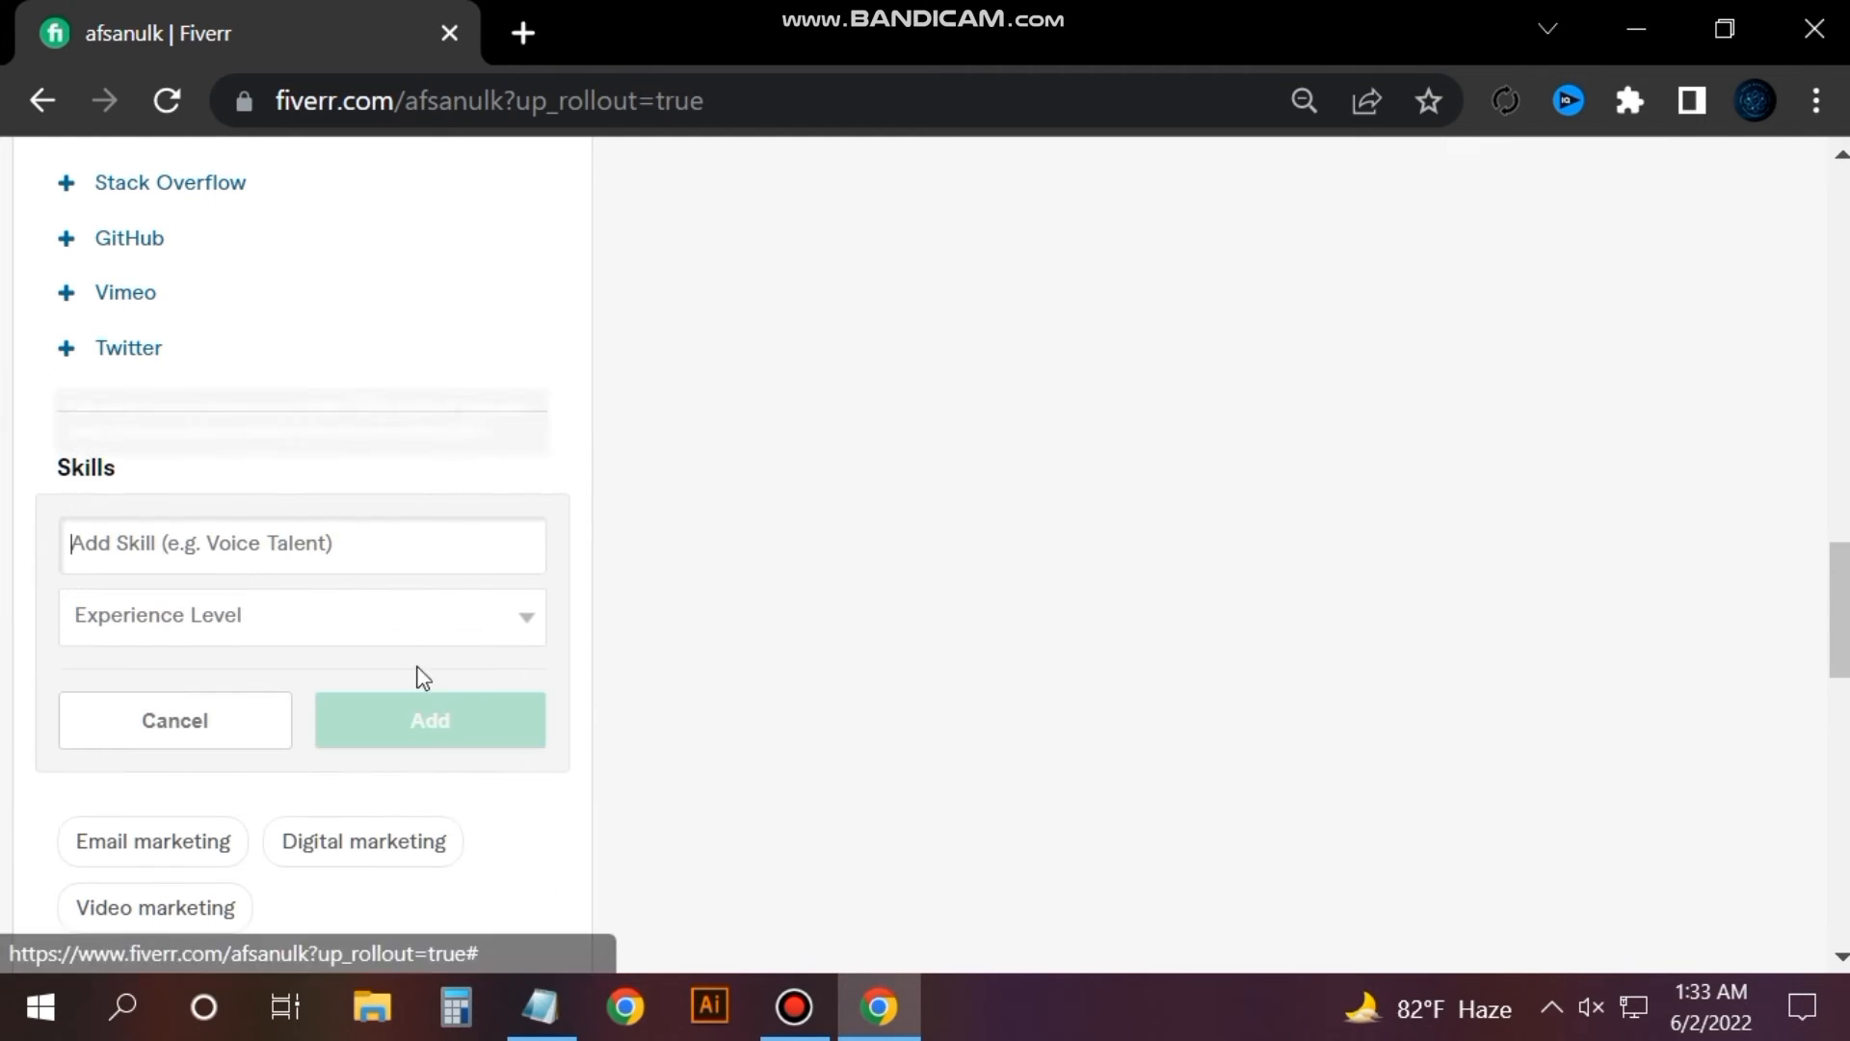
pyautogui.click(540, 1007)
pyautogui.moveTo(9, 475); pyautogui.dragTo(323, 493)
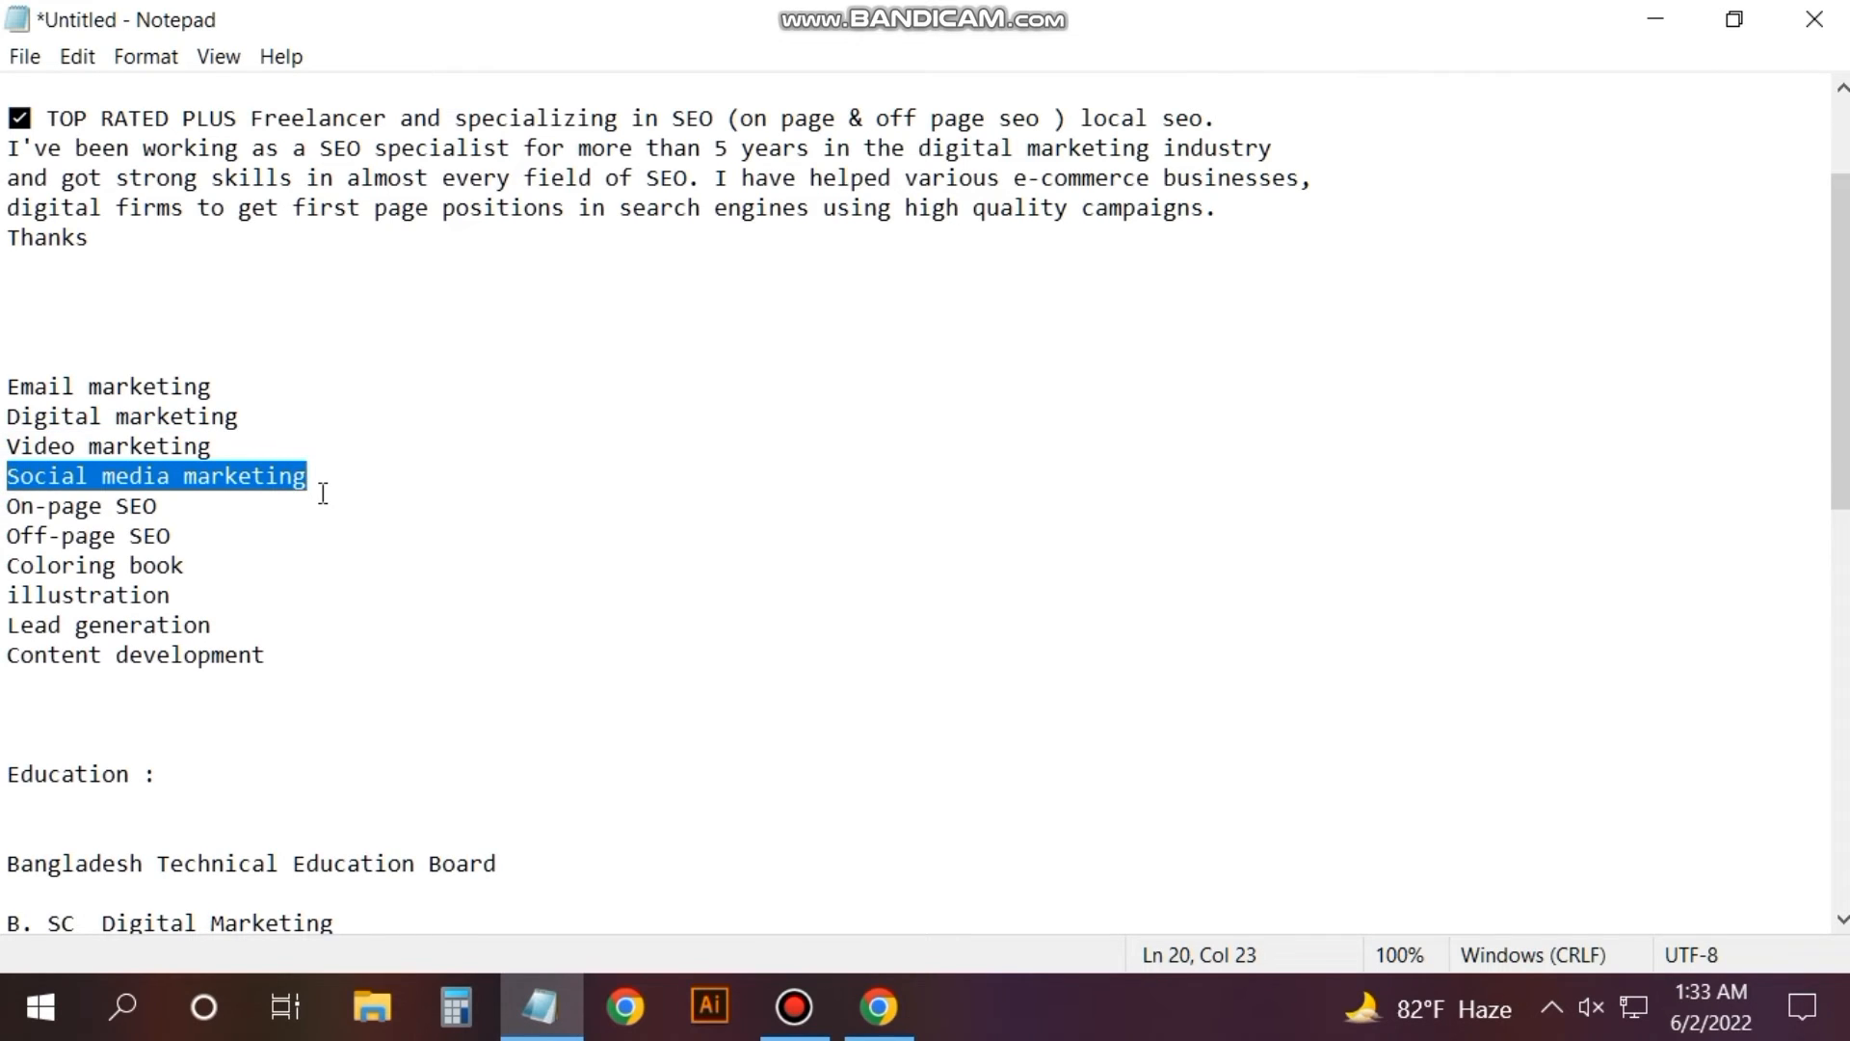
pyautogui.click(895, 1022)
pyautogui.press('BackSpace')
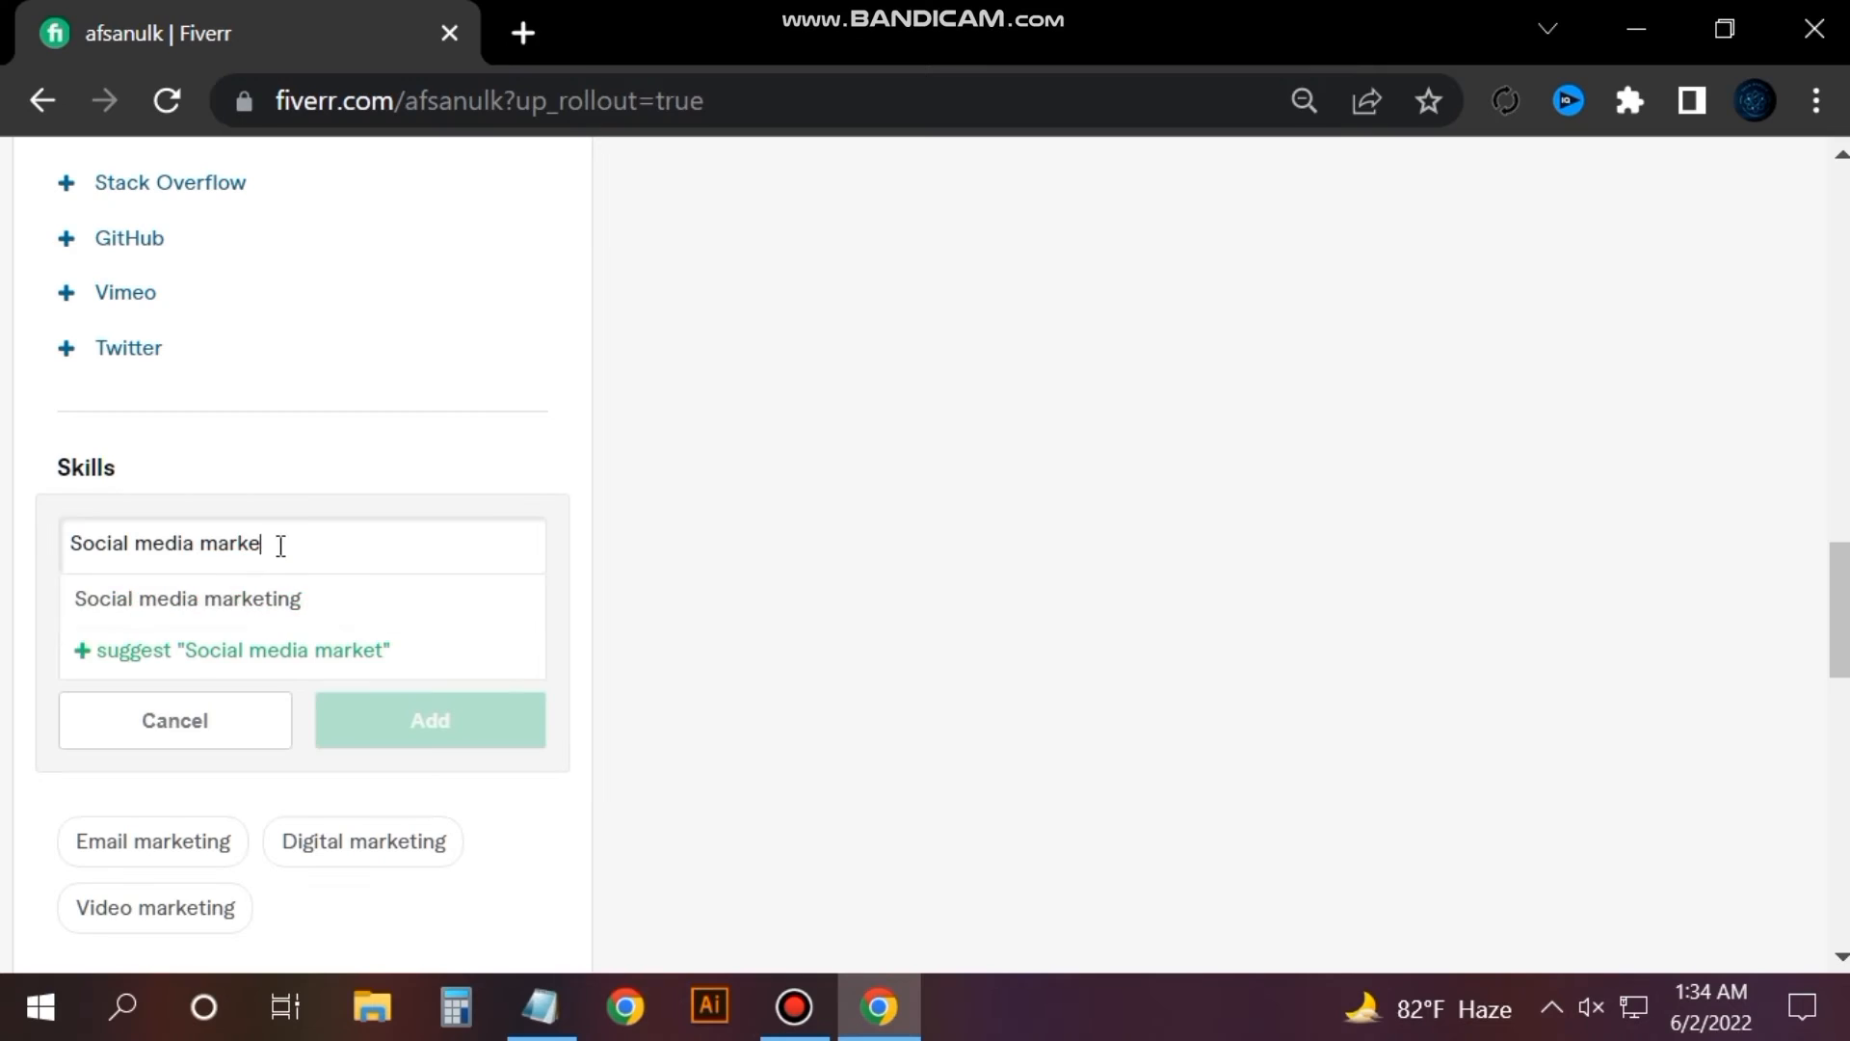
pyautogui.click(289, 603)
pyautogui.click(301, 613)
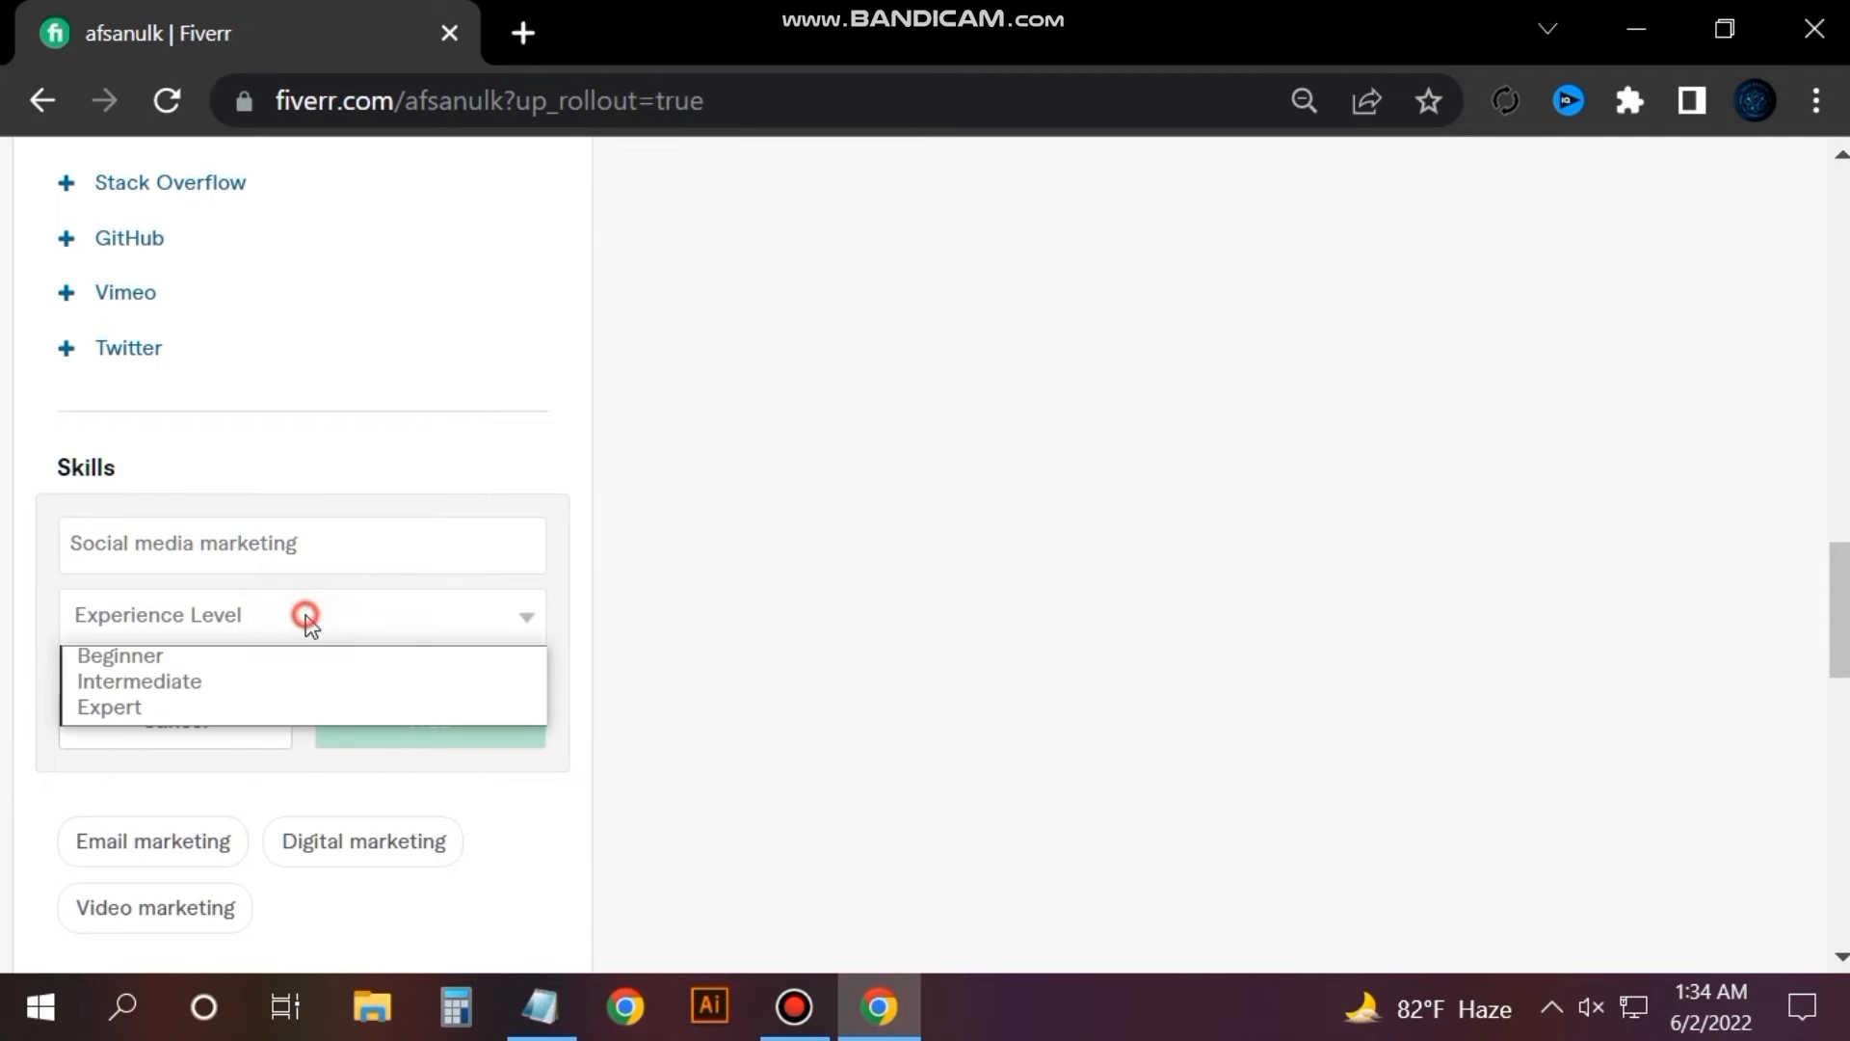
pyautogui.click(244, 708)
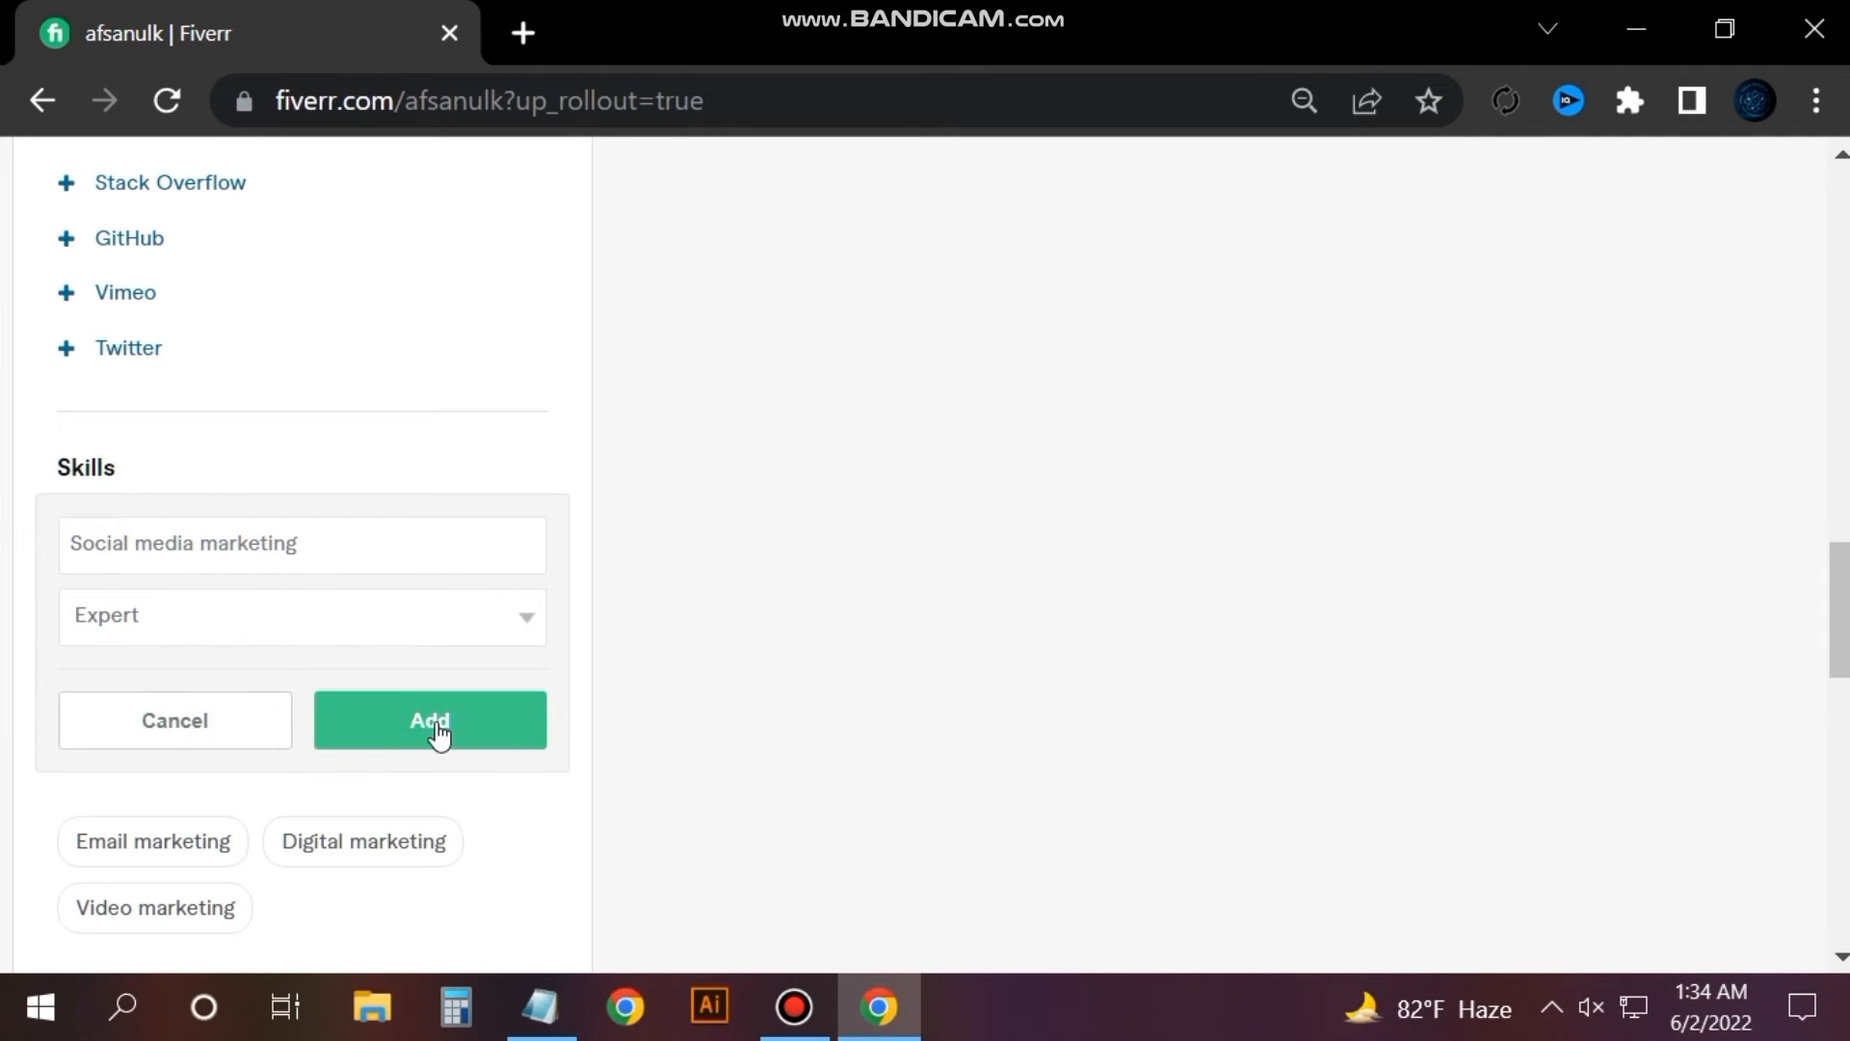
pyautogui.click(429, 722)
# Switch to Notepad and review the remaining skills in the notes, from On-page SEO to Content development.
pyautogui.click(539, 1003)
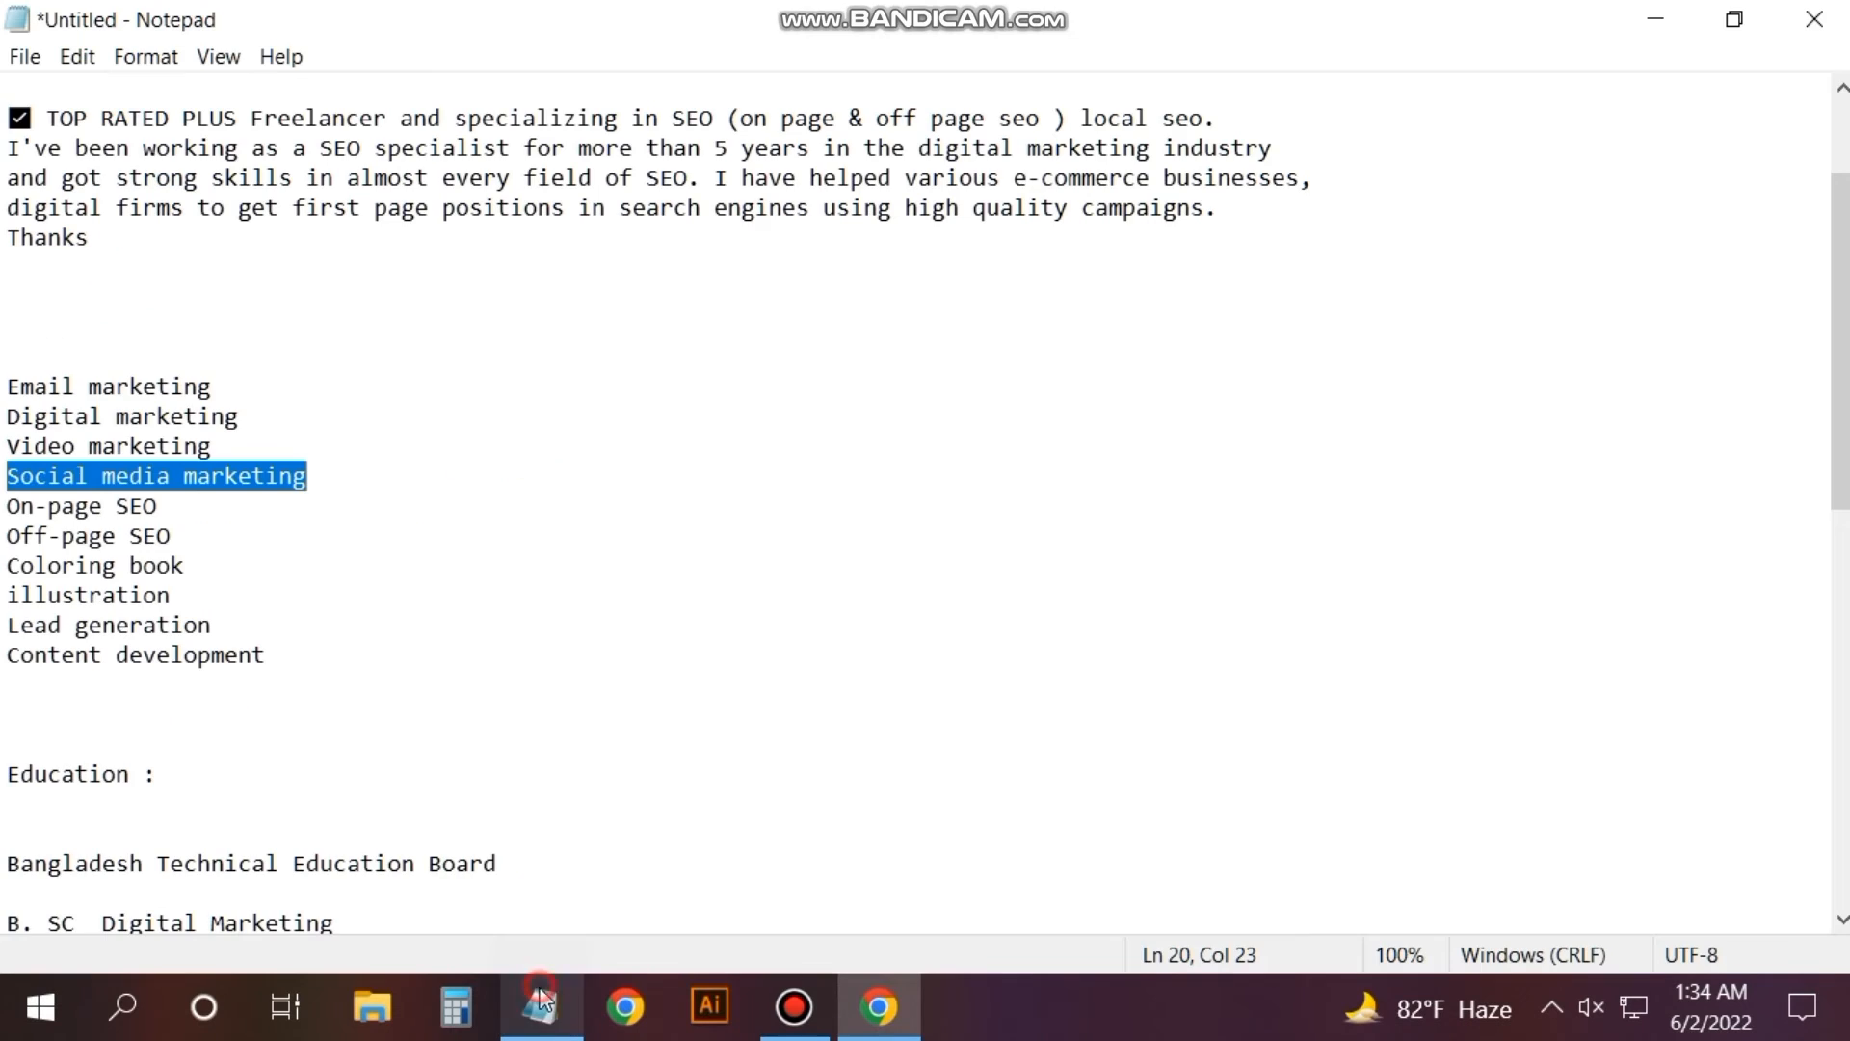
pyautogui.moveTo(4, 503); pyautogui.dragTo(169, 521)
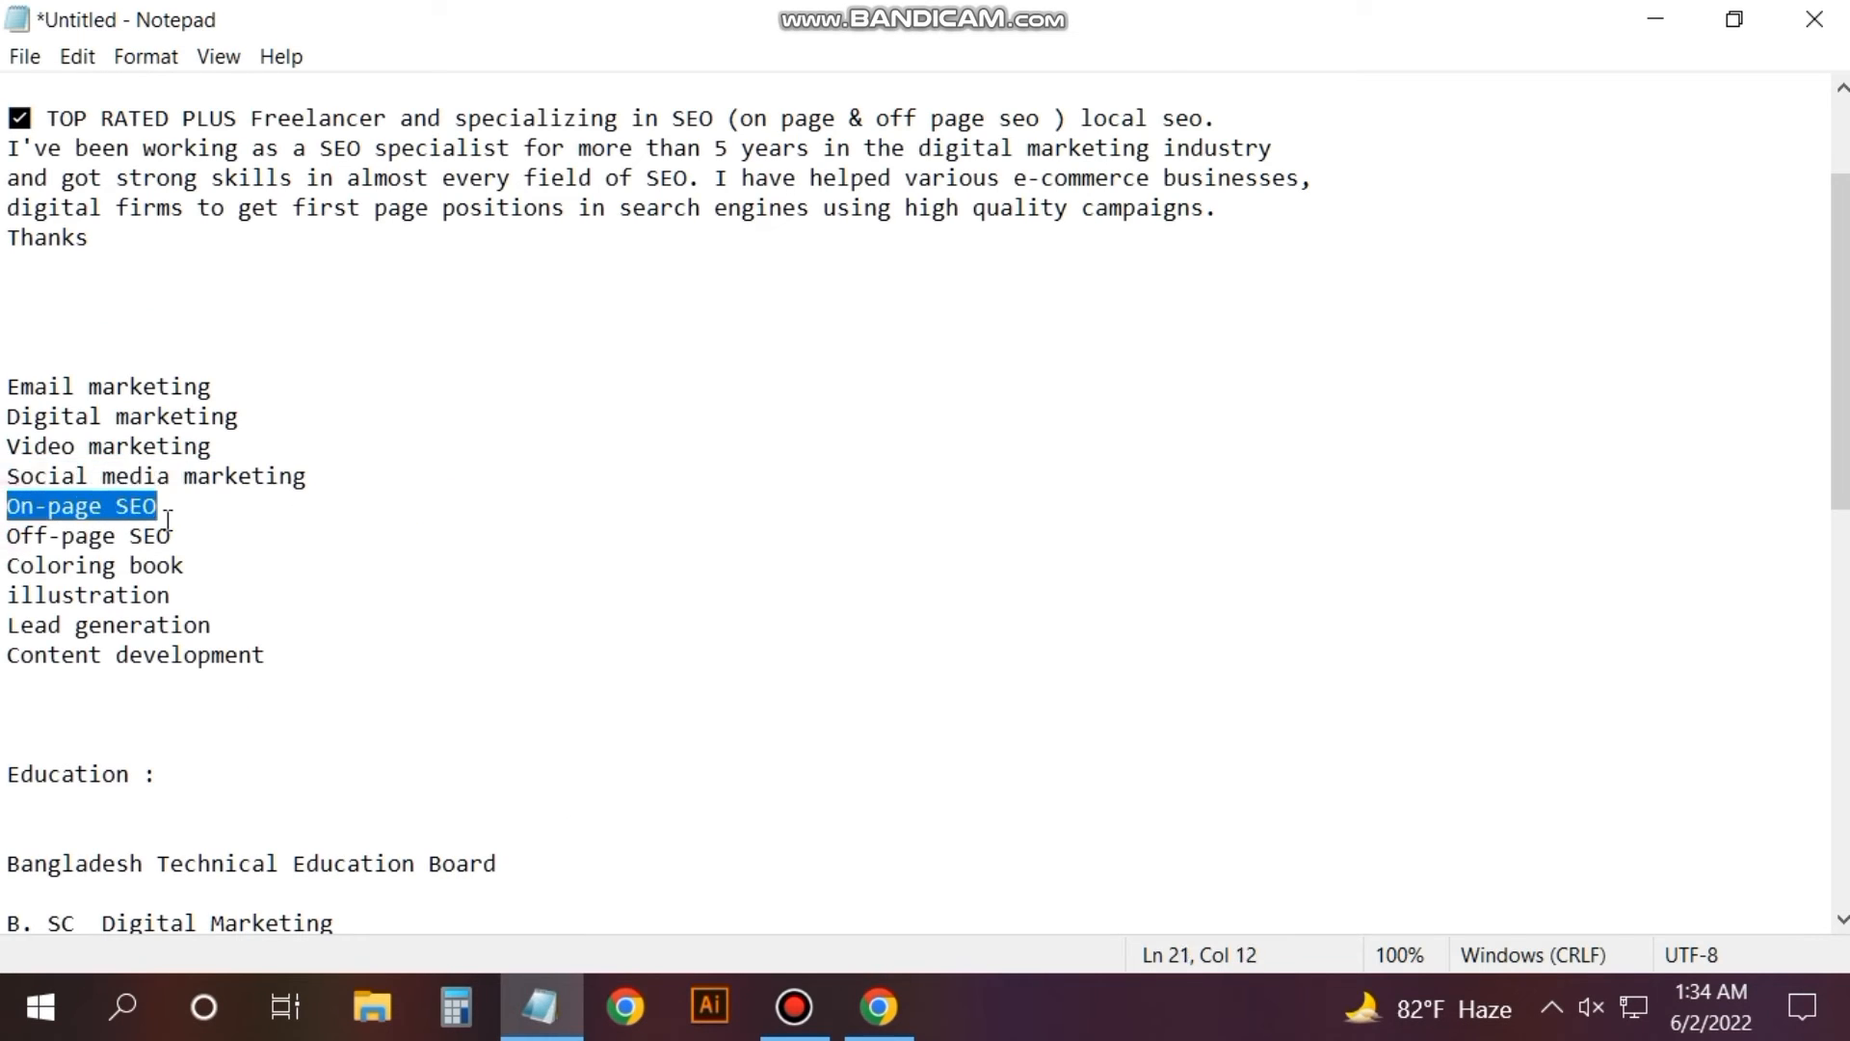
pyautogui.moveTo(4, 536); pyautogui.dragTo(211, 539)
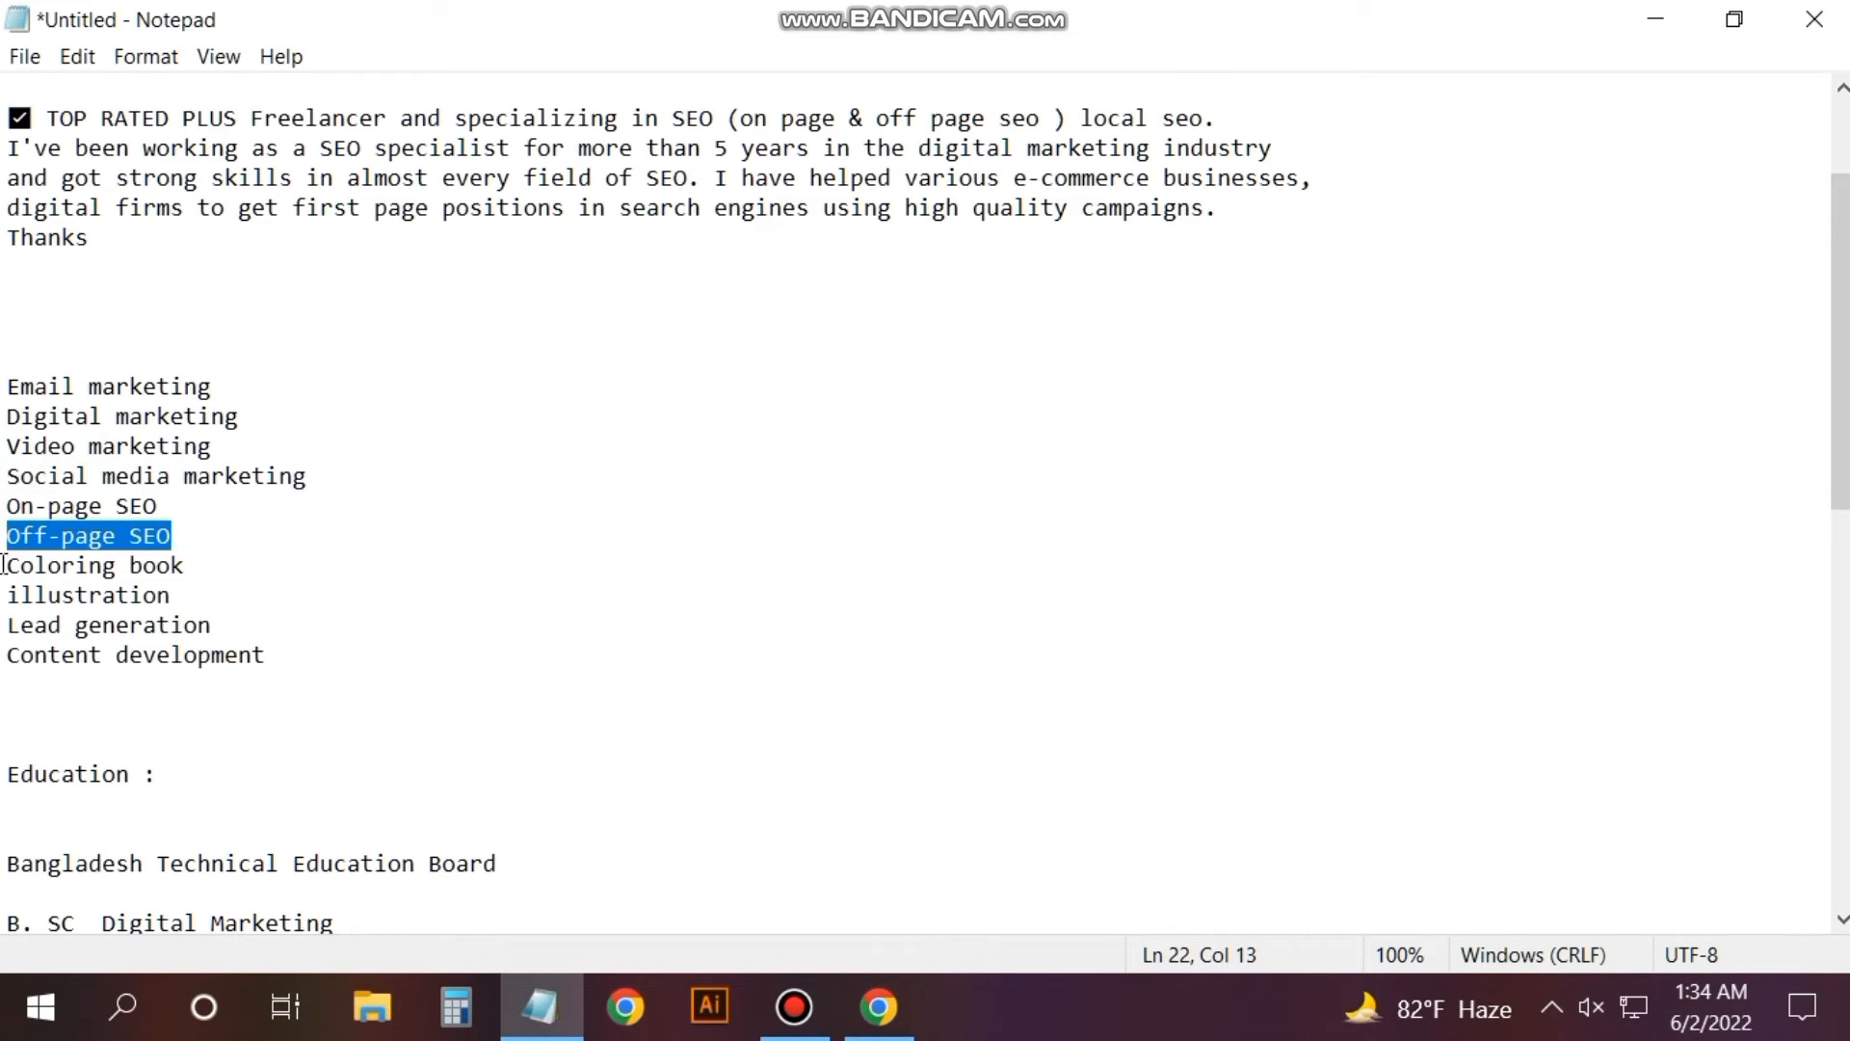
pyautogui.moveTo(4, 565); pyautogui.dragTo(186, 594)
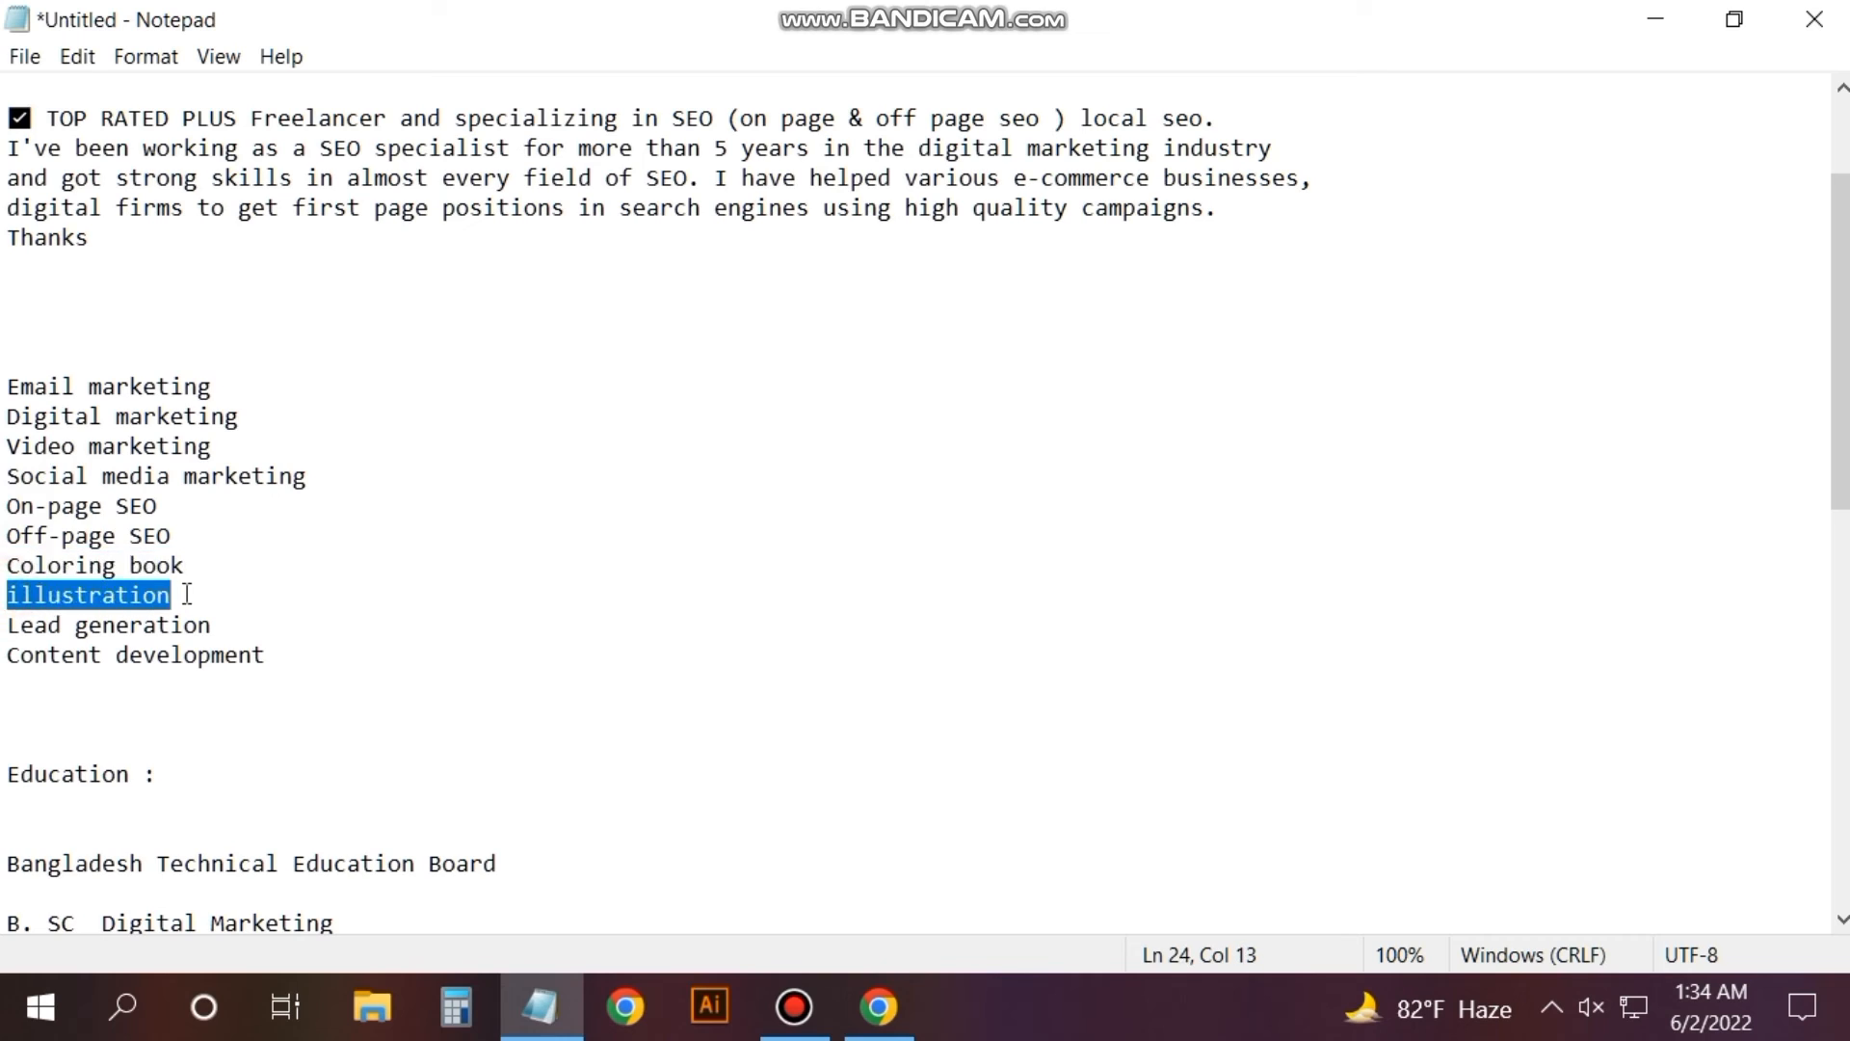
pyautogui.moveTo(4, 627); pyautogui.dragTo(211, 626)
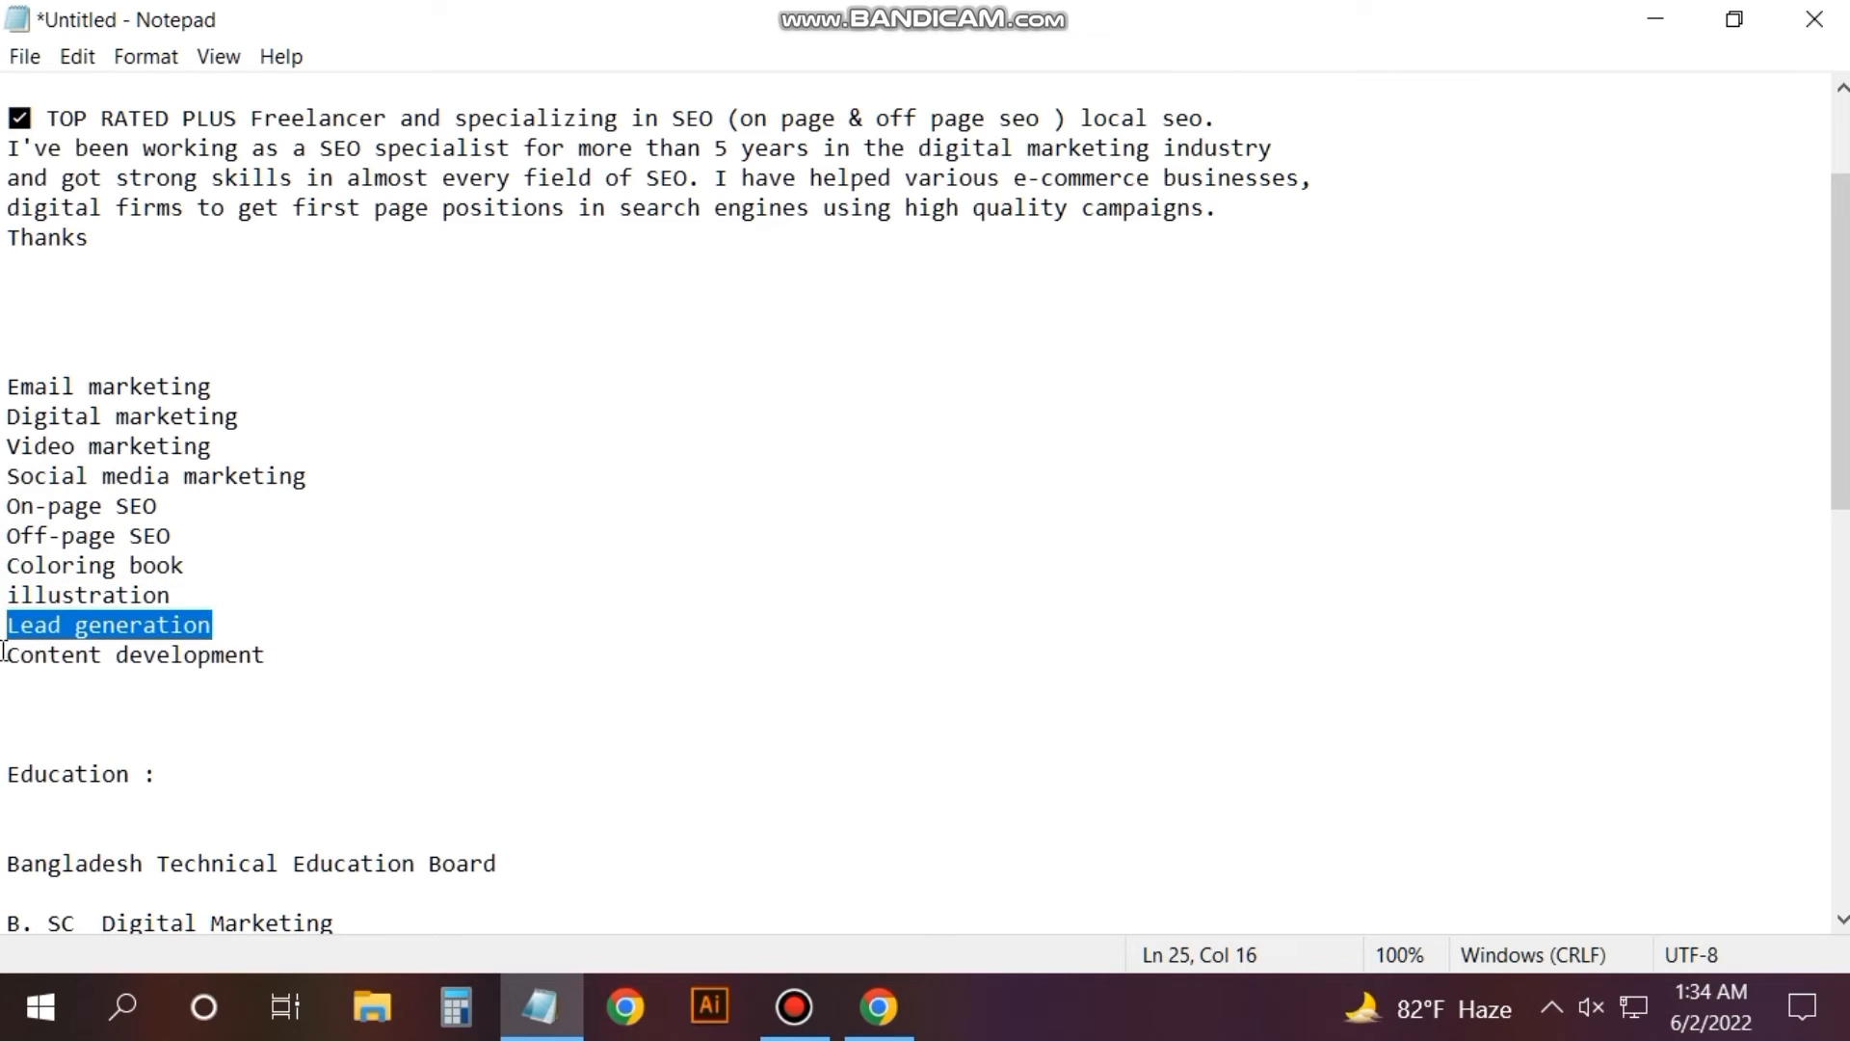
pyautogui.moveTo(4, 655); pyautogui.dragTo(330, 652)
pyautogui.click(488, 714)
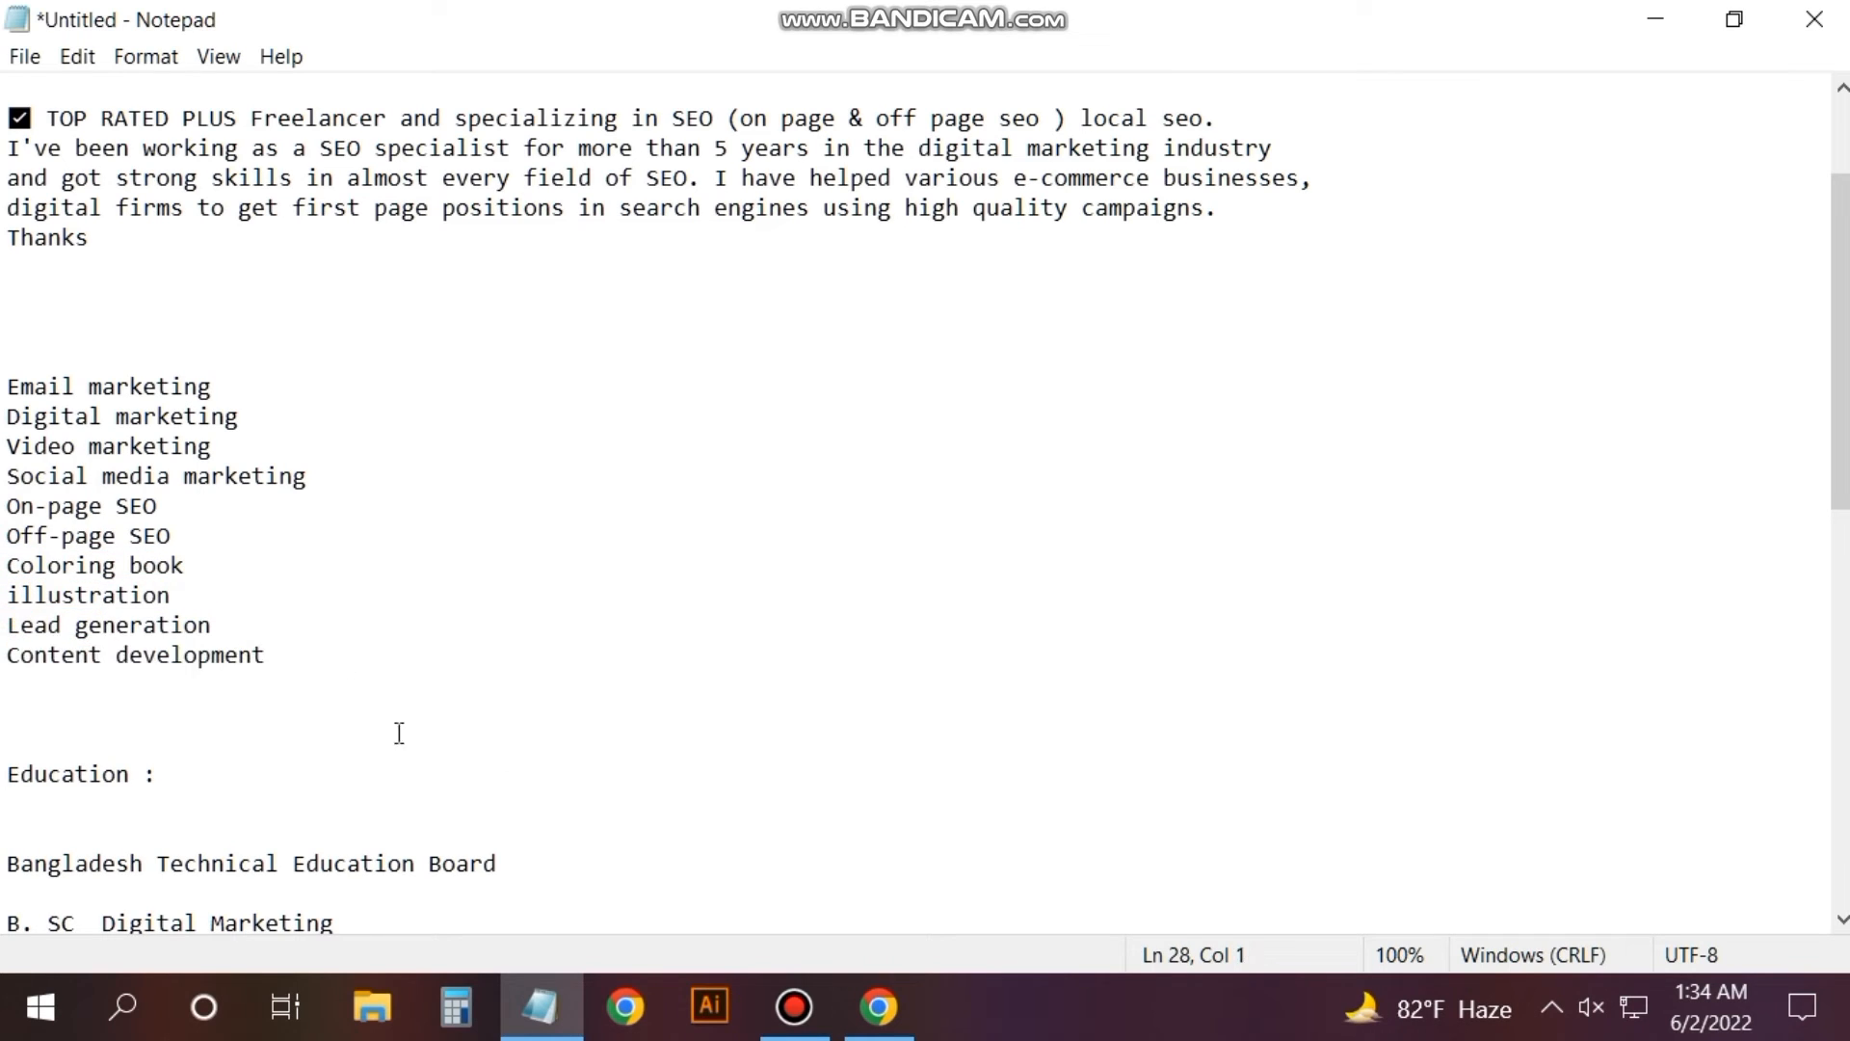
# Start a new education entry on the Fiverr profile and copy the institution Bangladesh Technical Education Board from the Notepad notes.
pyautogui.click(878, 1007)
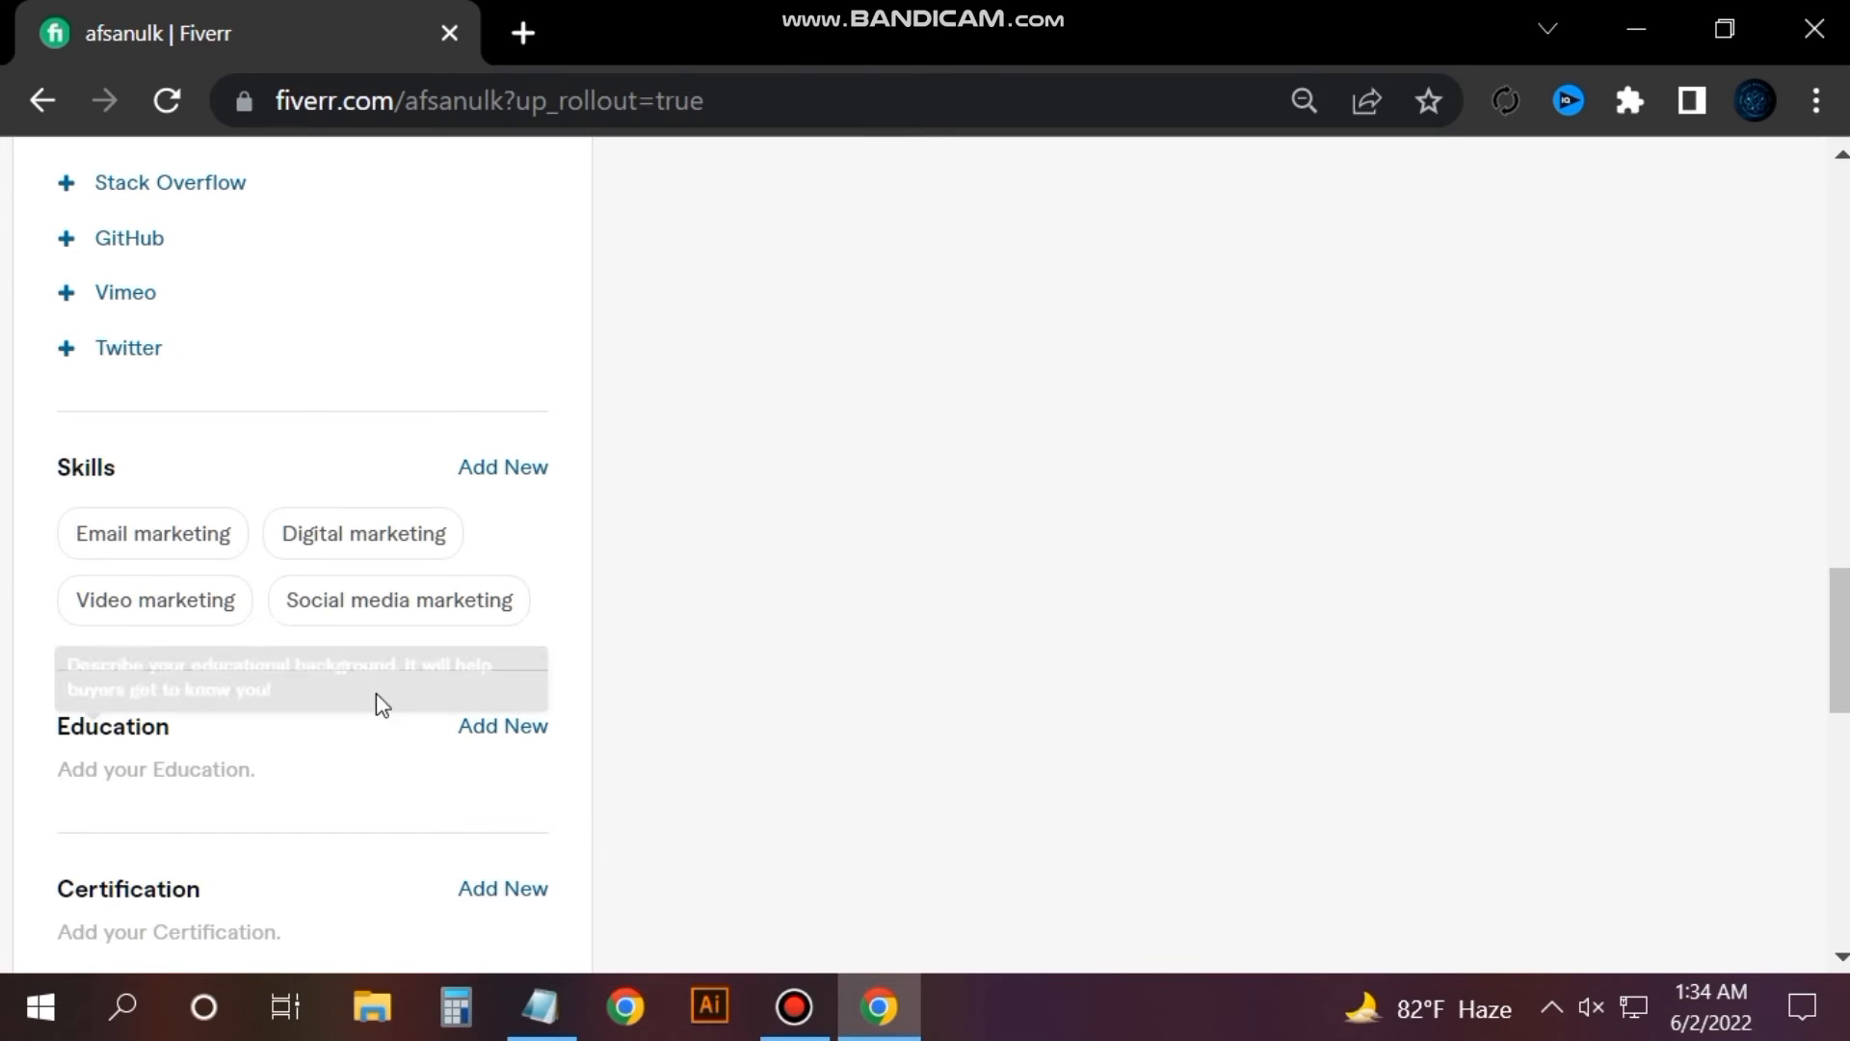
pyautogui.scroll(-3, 558, 723)
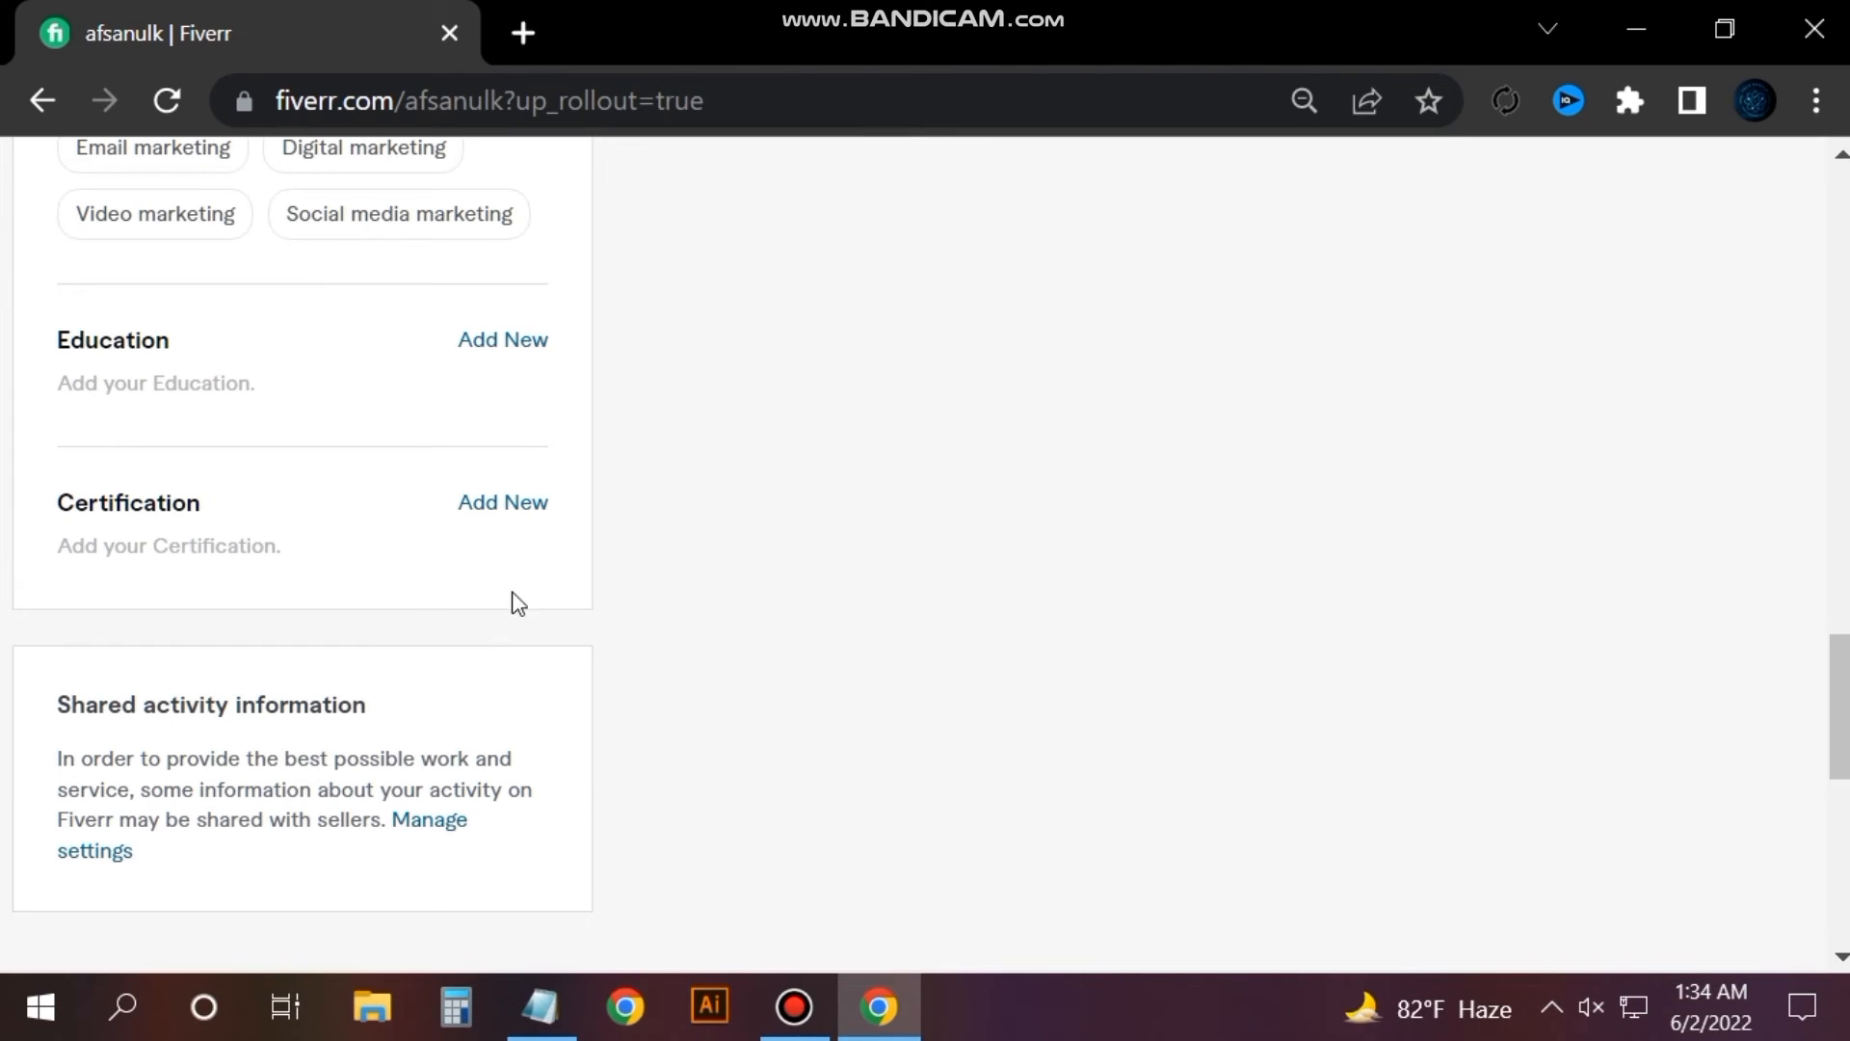
pyautogui.click(489, 344)
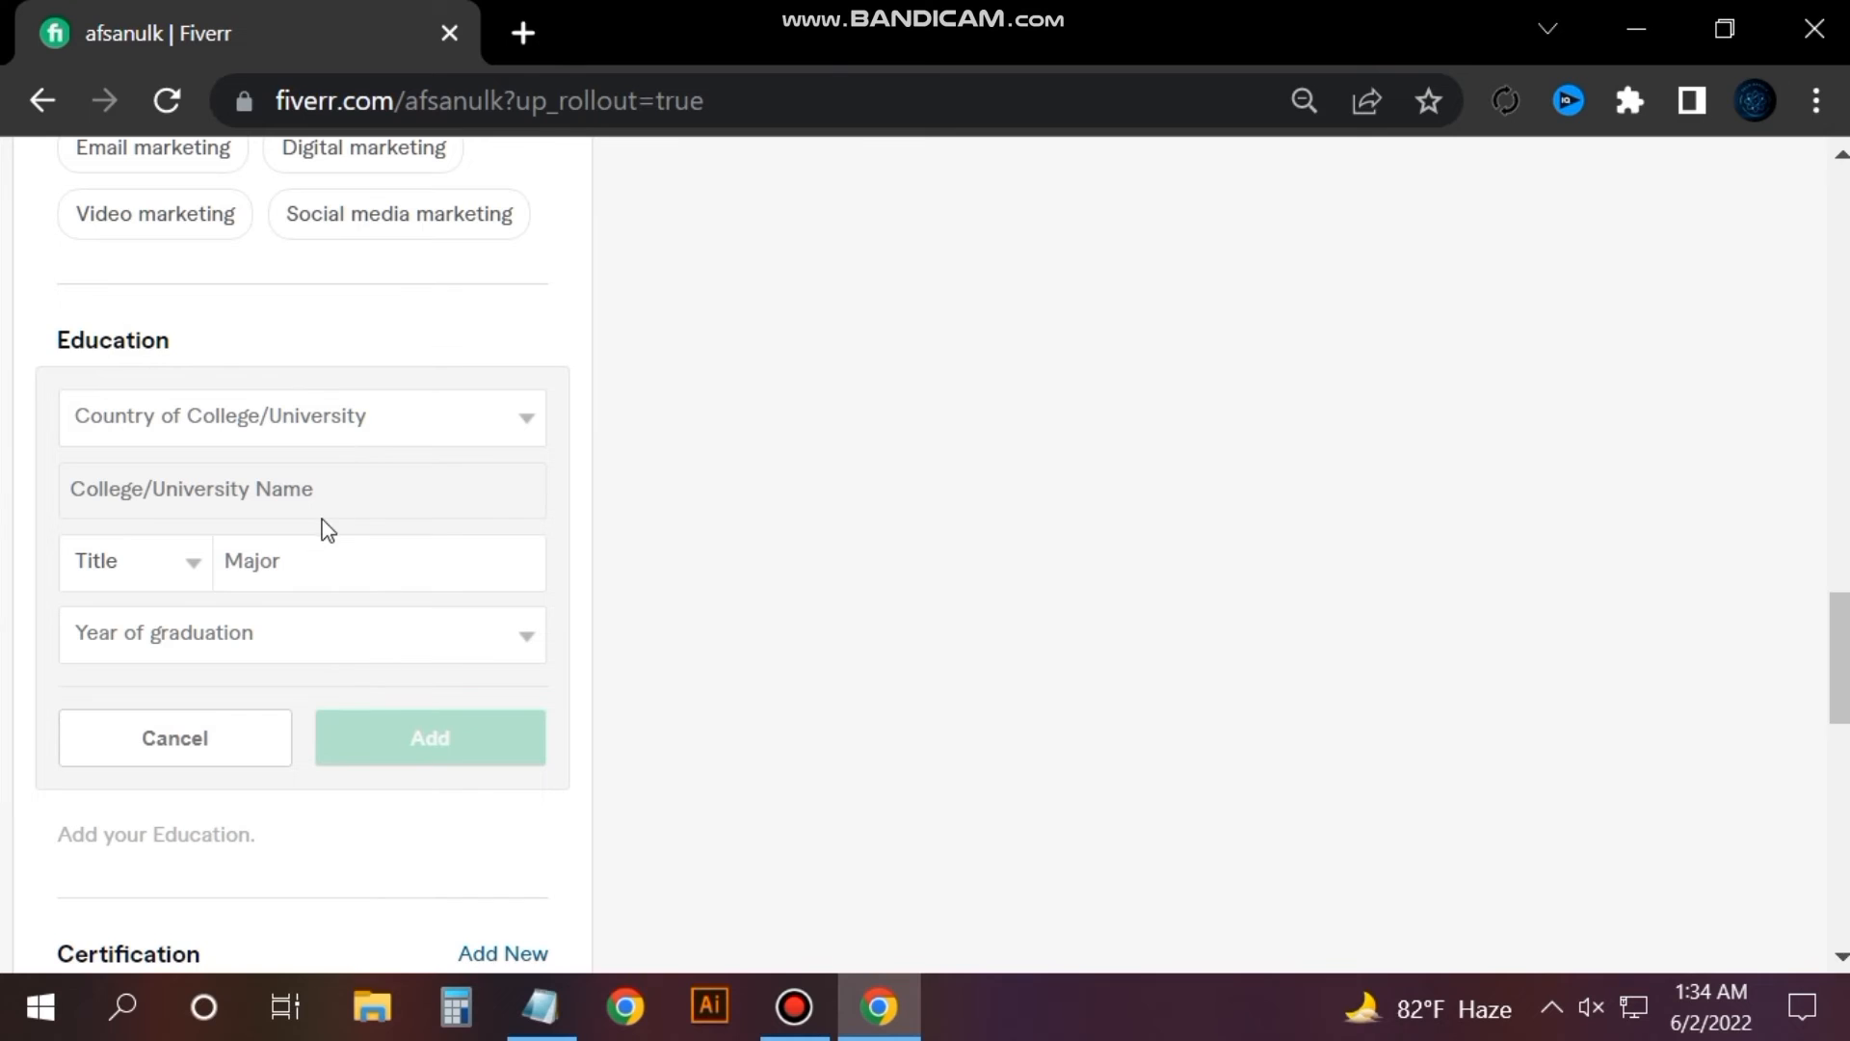
pyautogui.click(541, 1007)
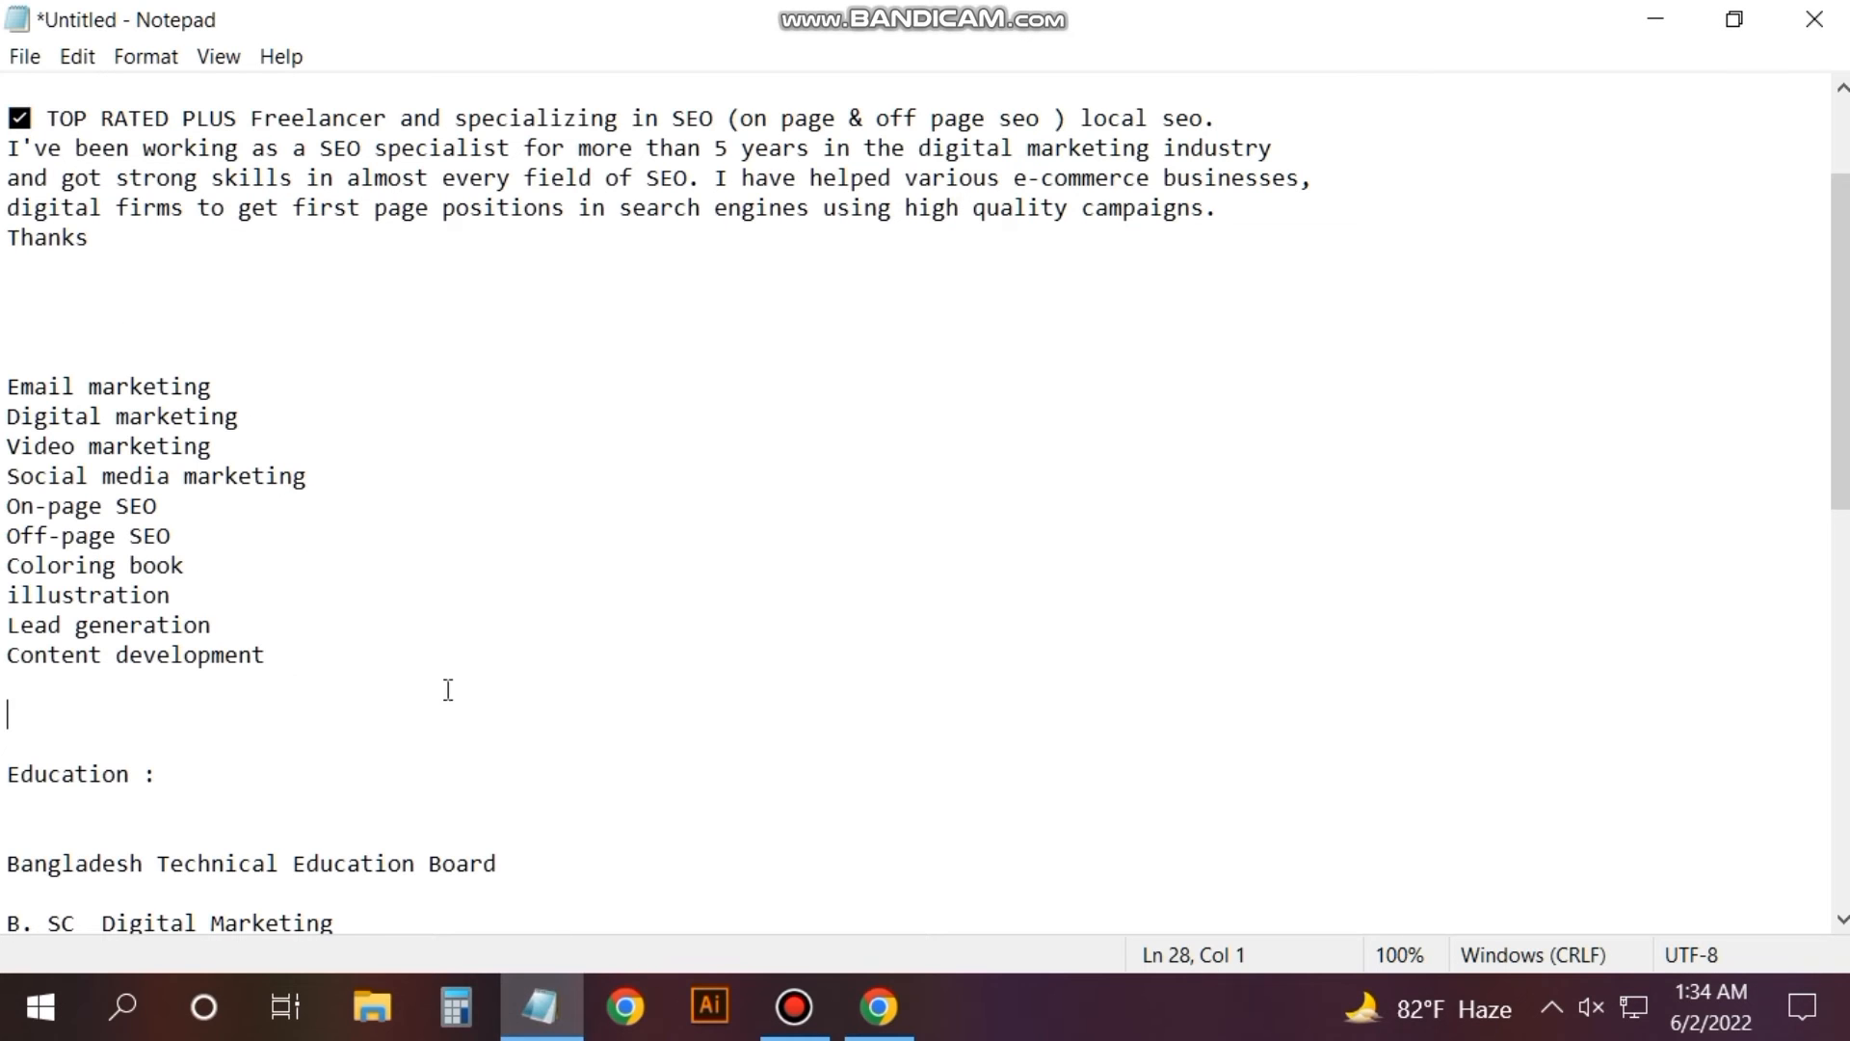
pyautogui.scroll(-6, 448, 690)
pyautogui.moveTo(3, 326); pyautogui.dragTo(529, 324)
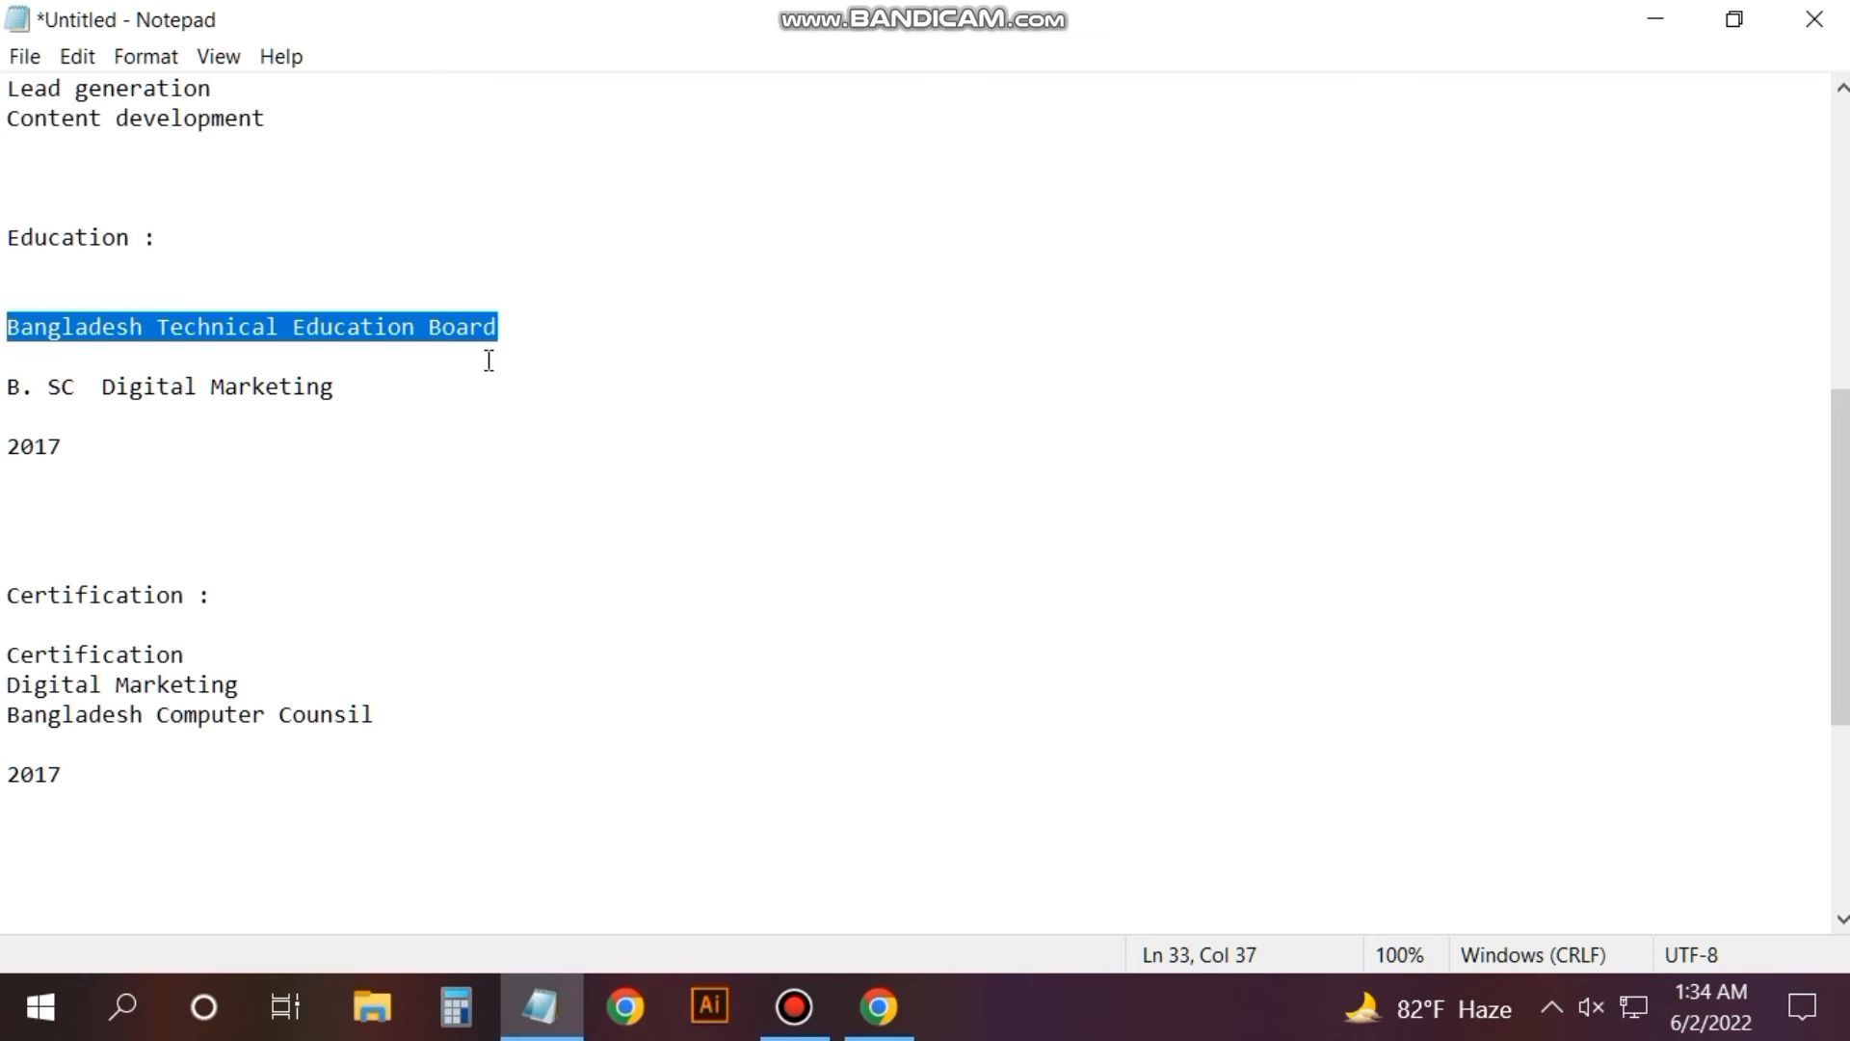
# Return to the Fiverr profile and set the education entry's country of college/university to Bangladesh.
pyautogui.click(877, 1004)
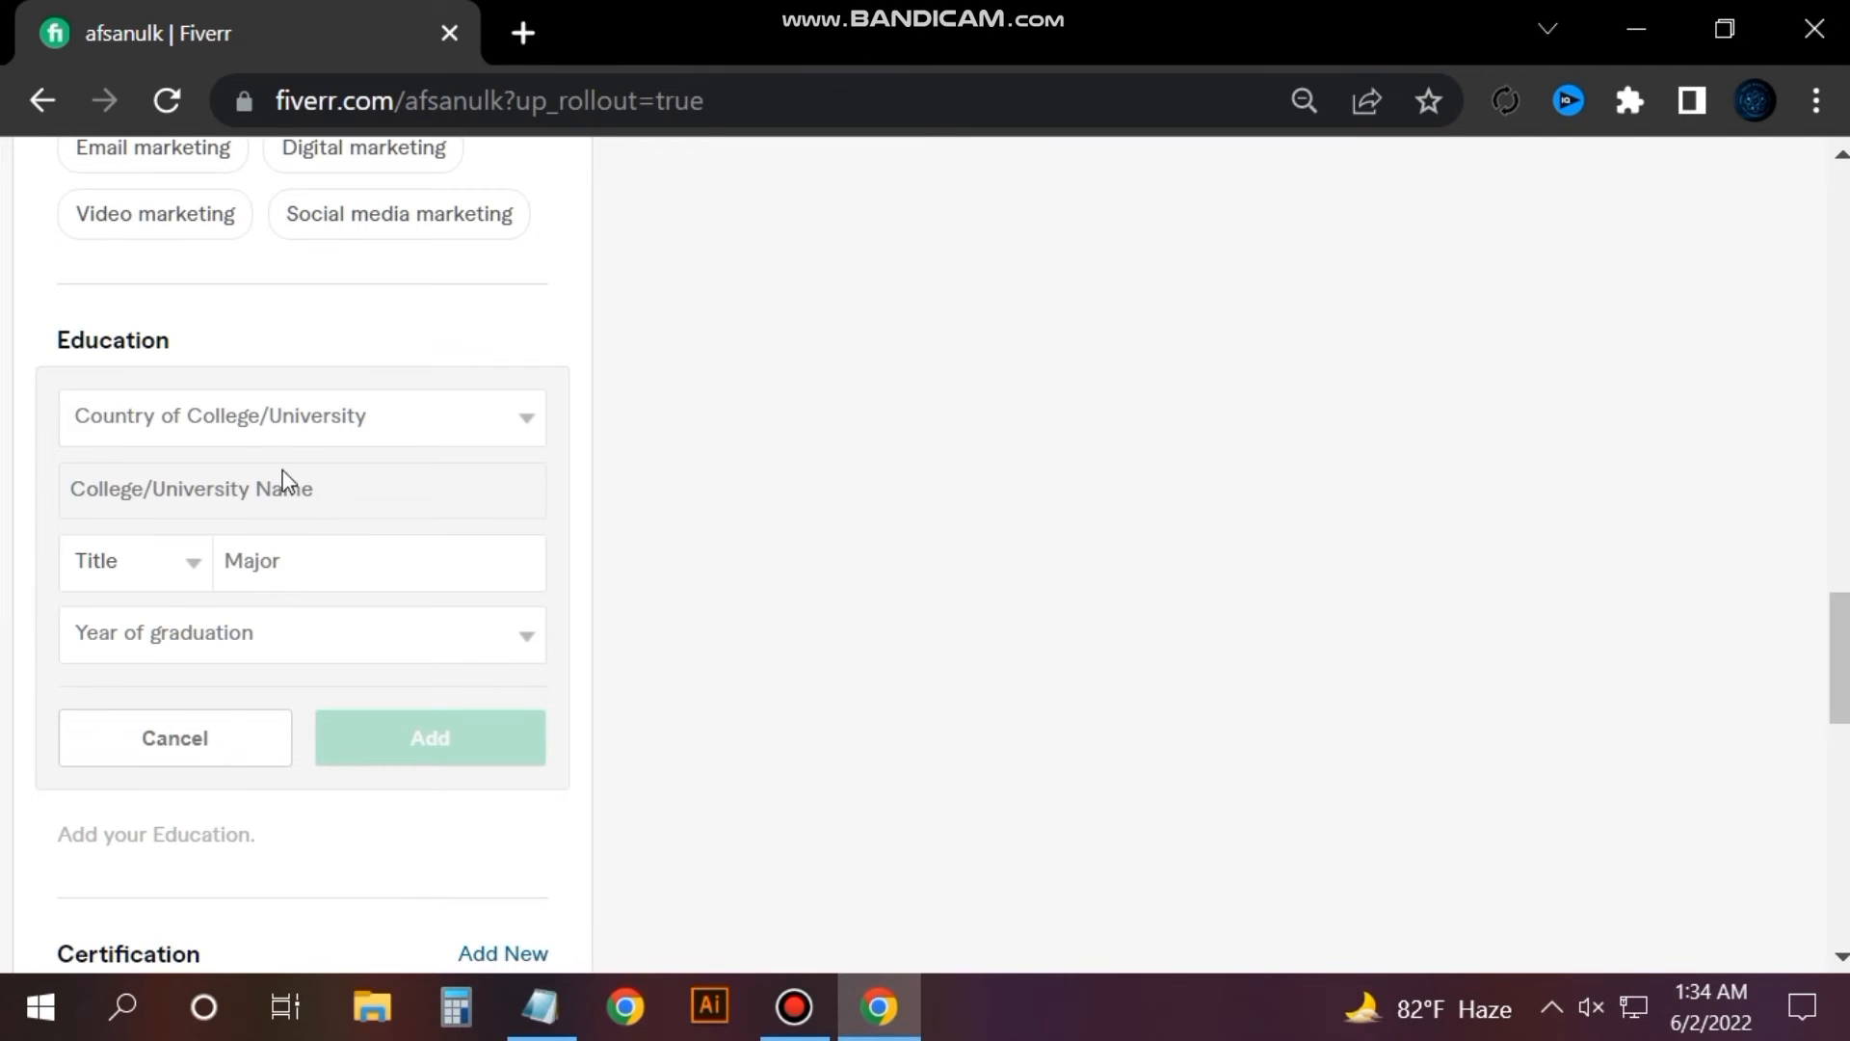
pyautogui.click(253, 414)
pyautogui.click(255, 414)
pyautogui.click(266, 420)
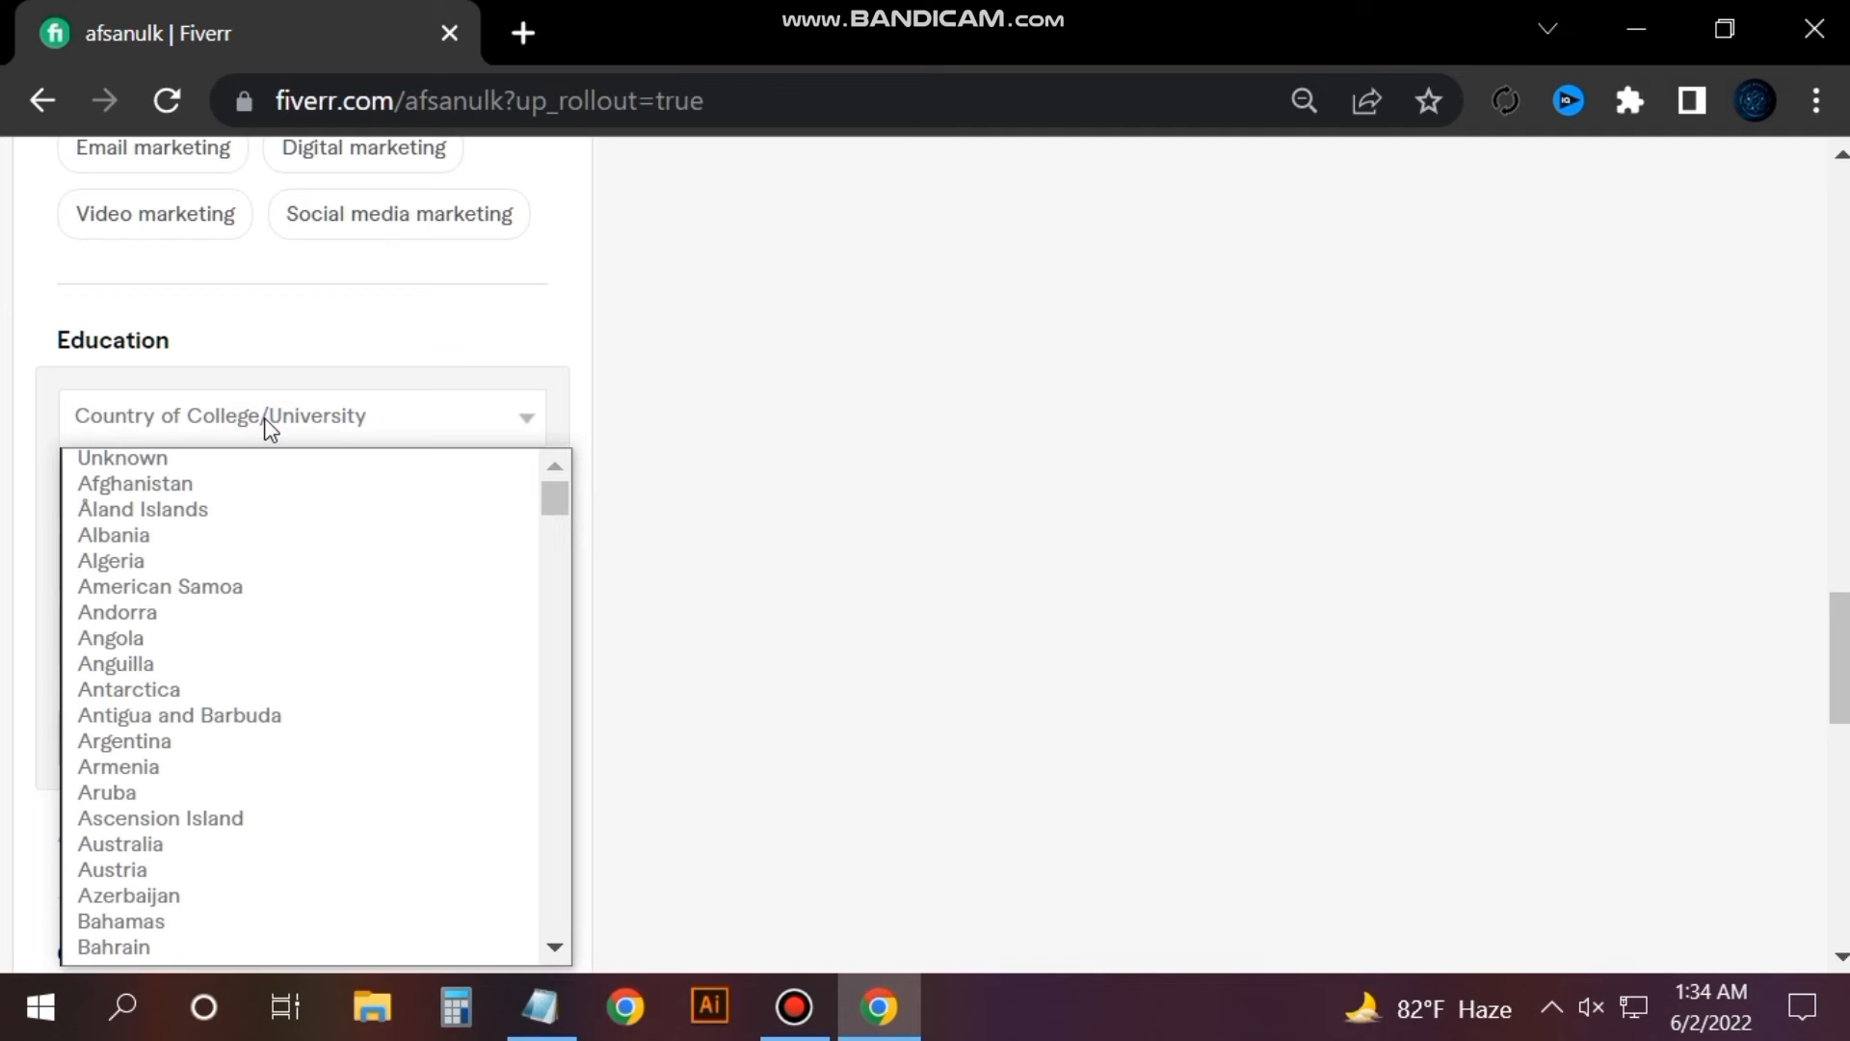
pyautogui.scroll(-15, 233, 692)
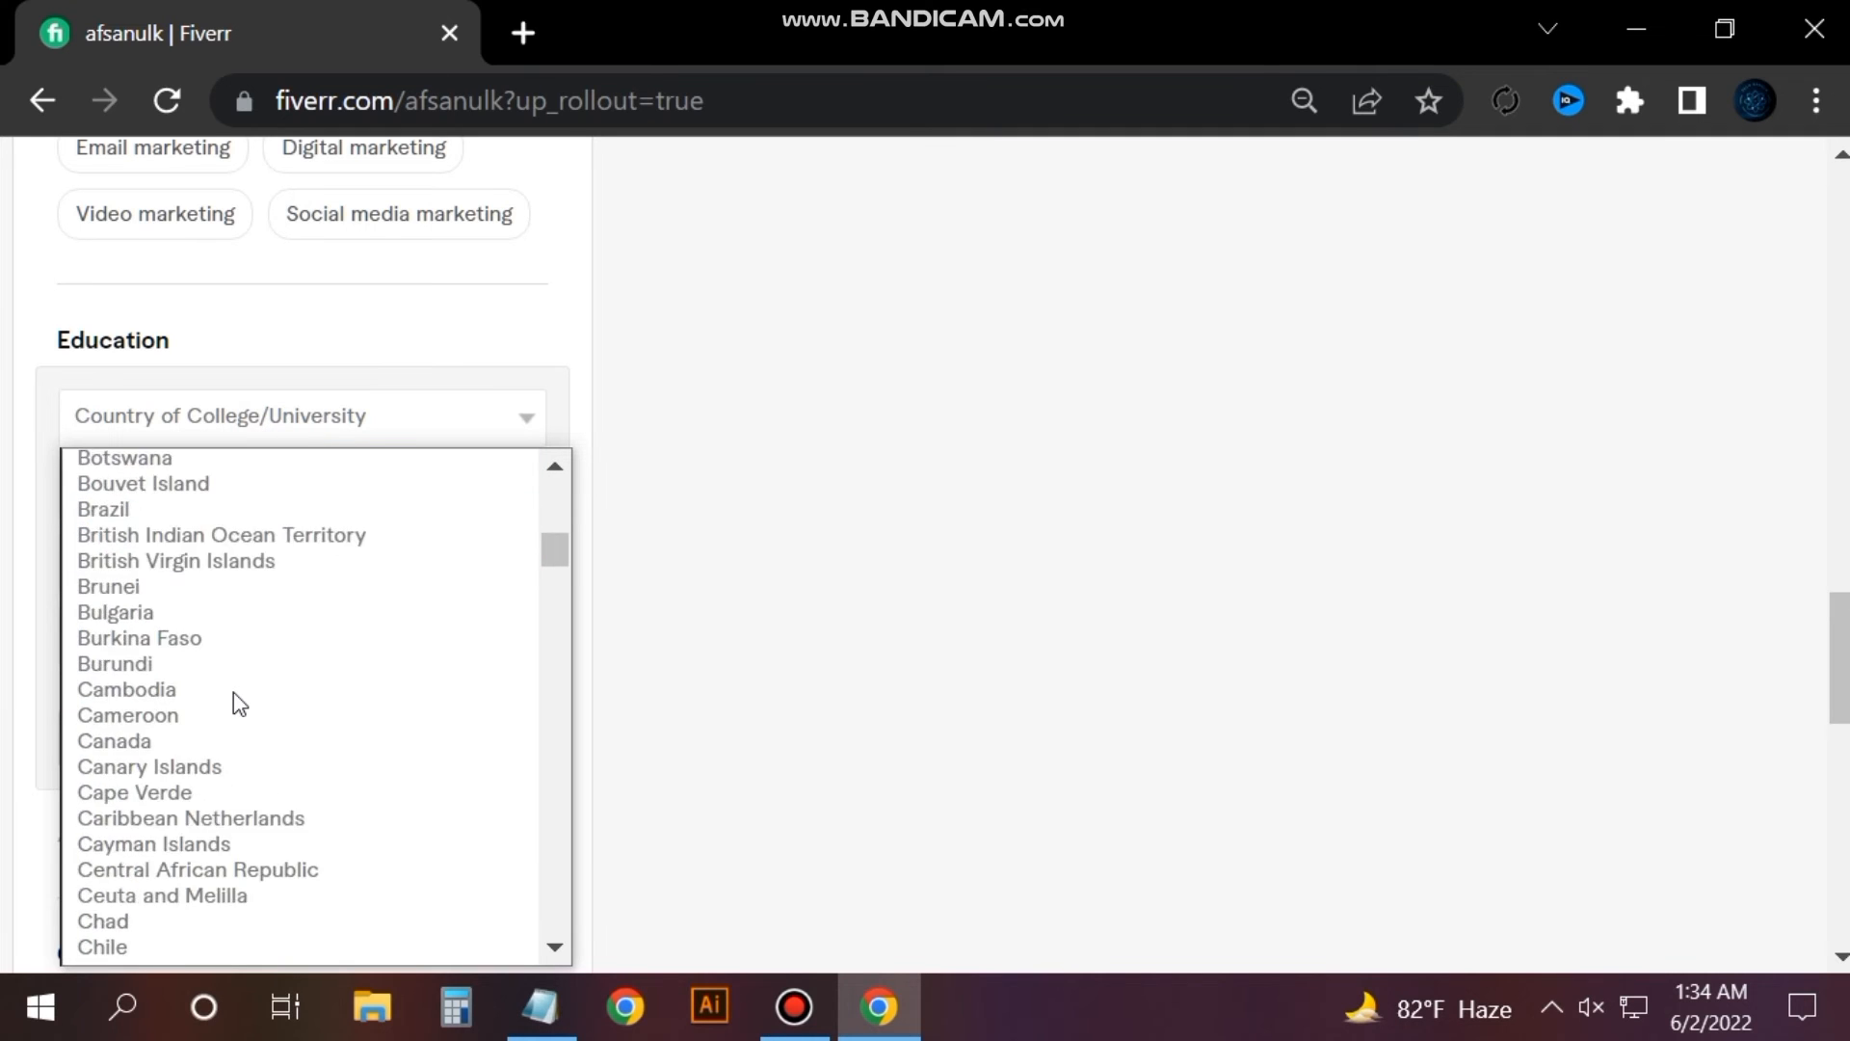
pyautogui.scroll(10, 231, 692)
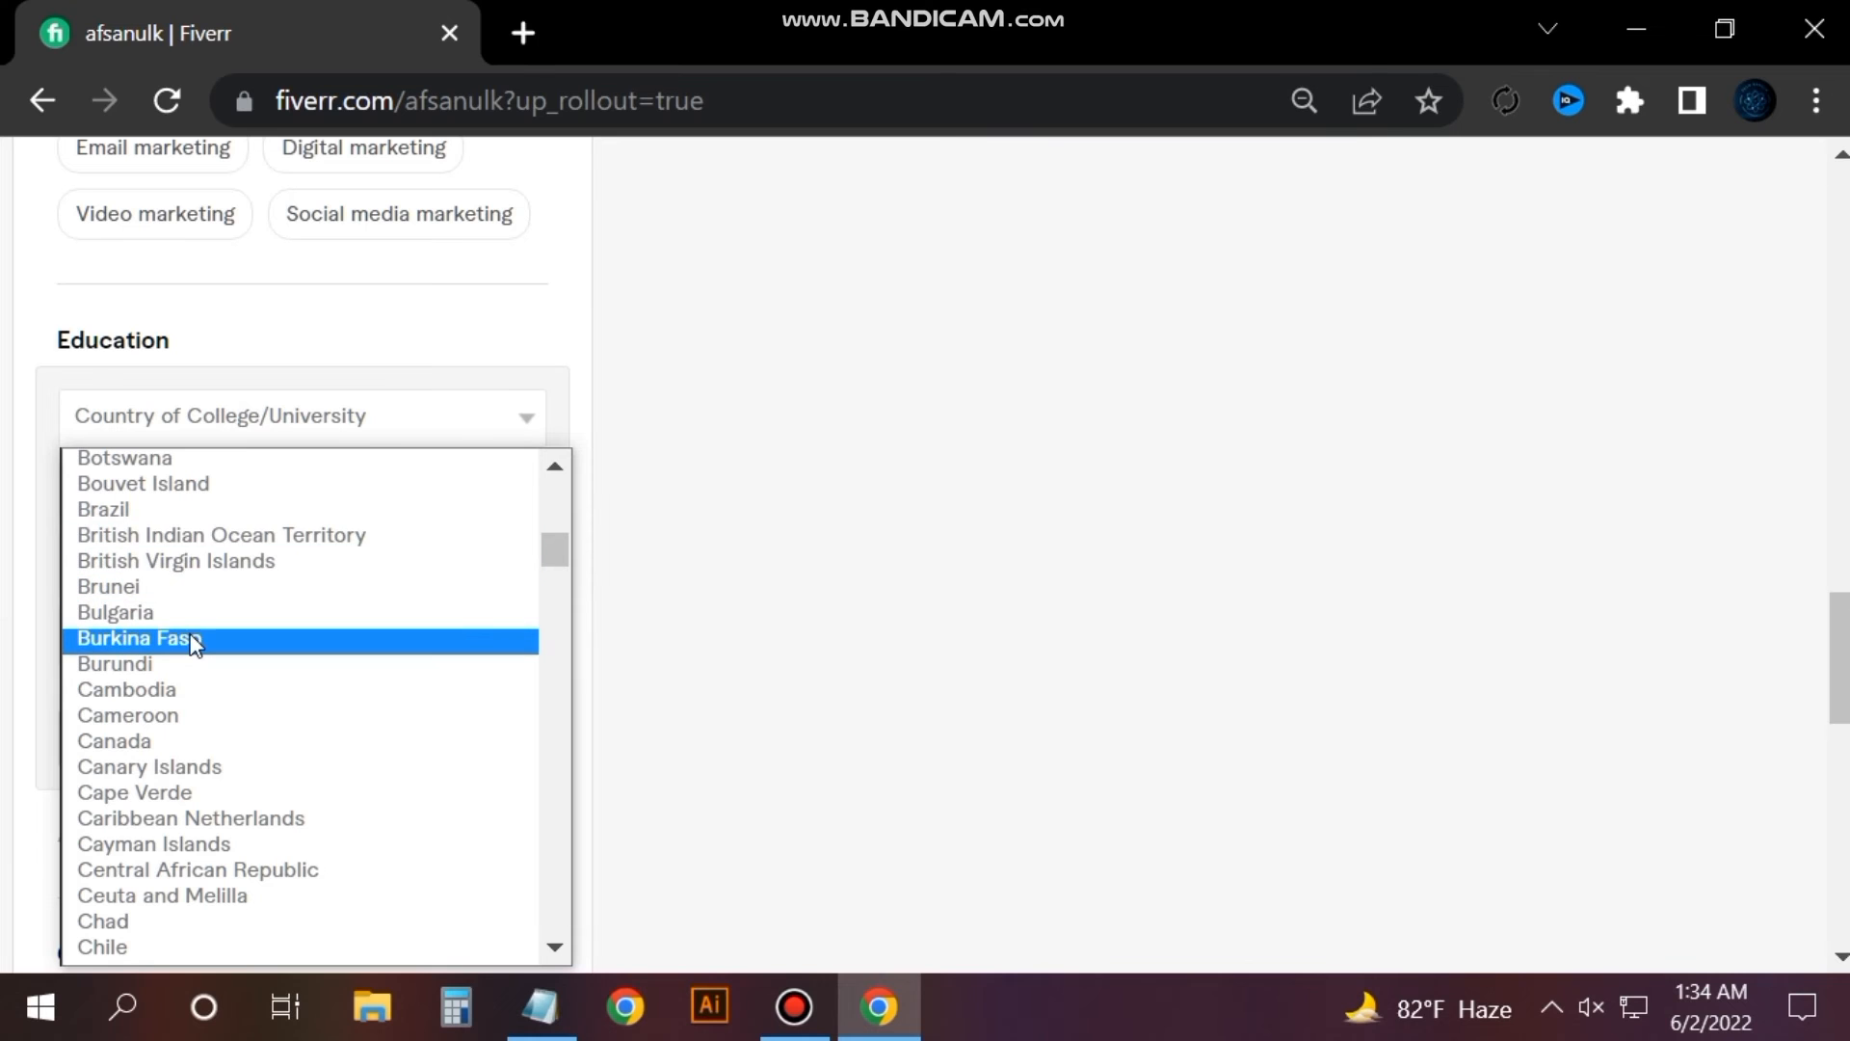
pyautogui.scroll(-10, 193, 644)
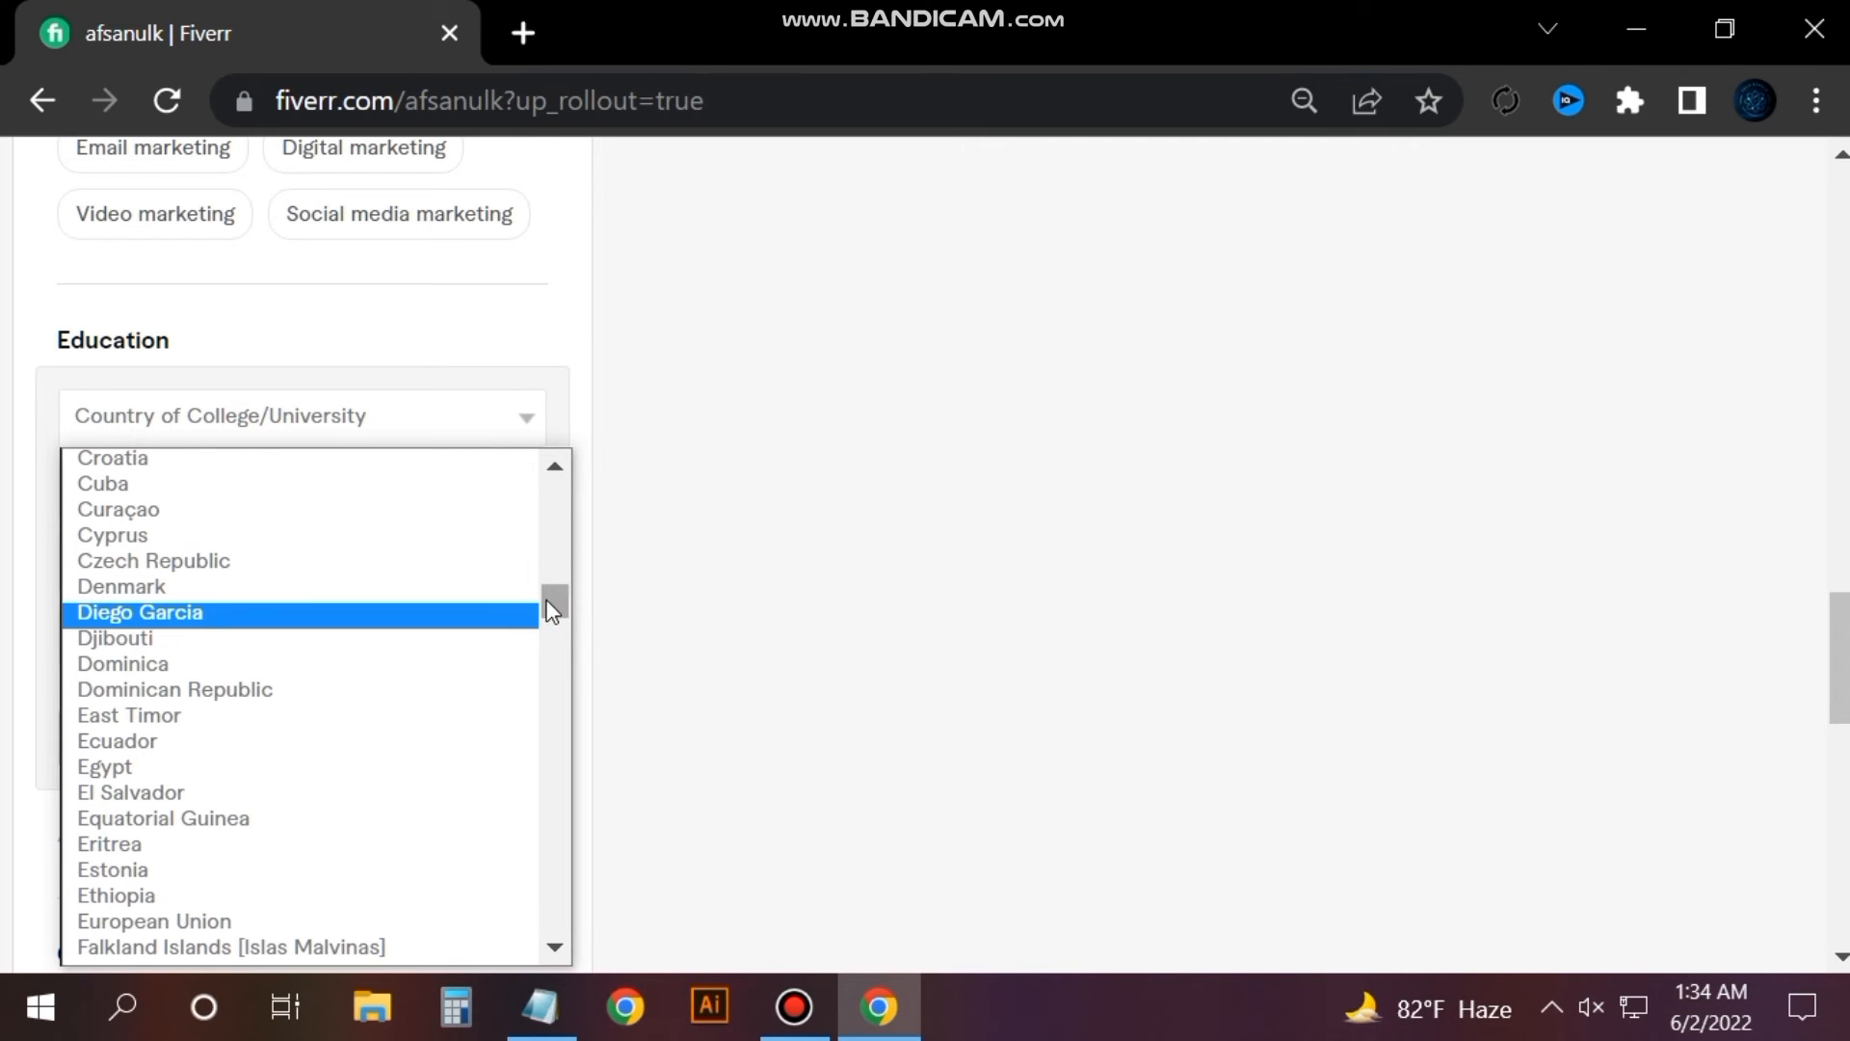
pyautogui.moveTo(554, 605); pyautogui.dragTo(551, 523)
pyautogui.click(321, 527)
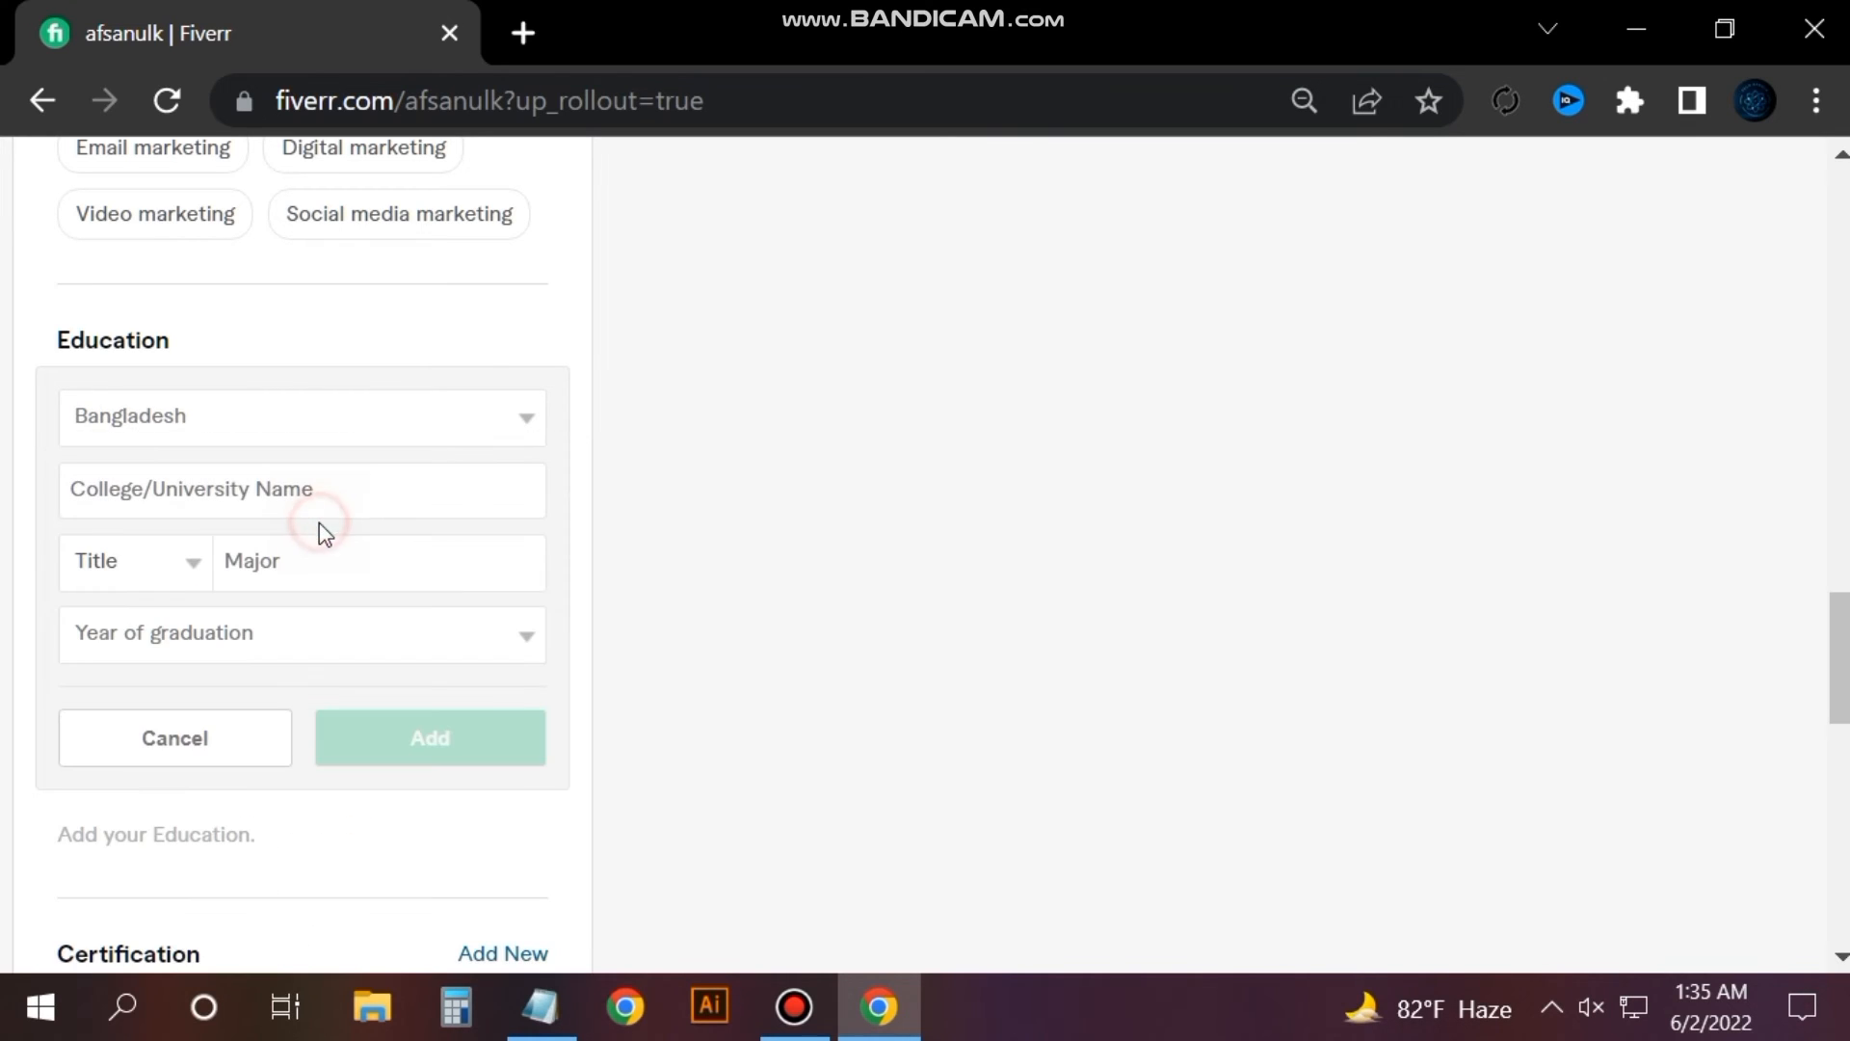
# Enter the copied Bangladesh Technical Education Board as the college/university name and accept the matching suggestion.
pyautogui.click(254, 501)
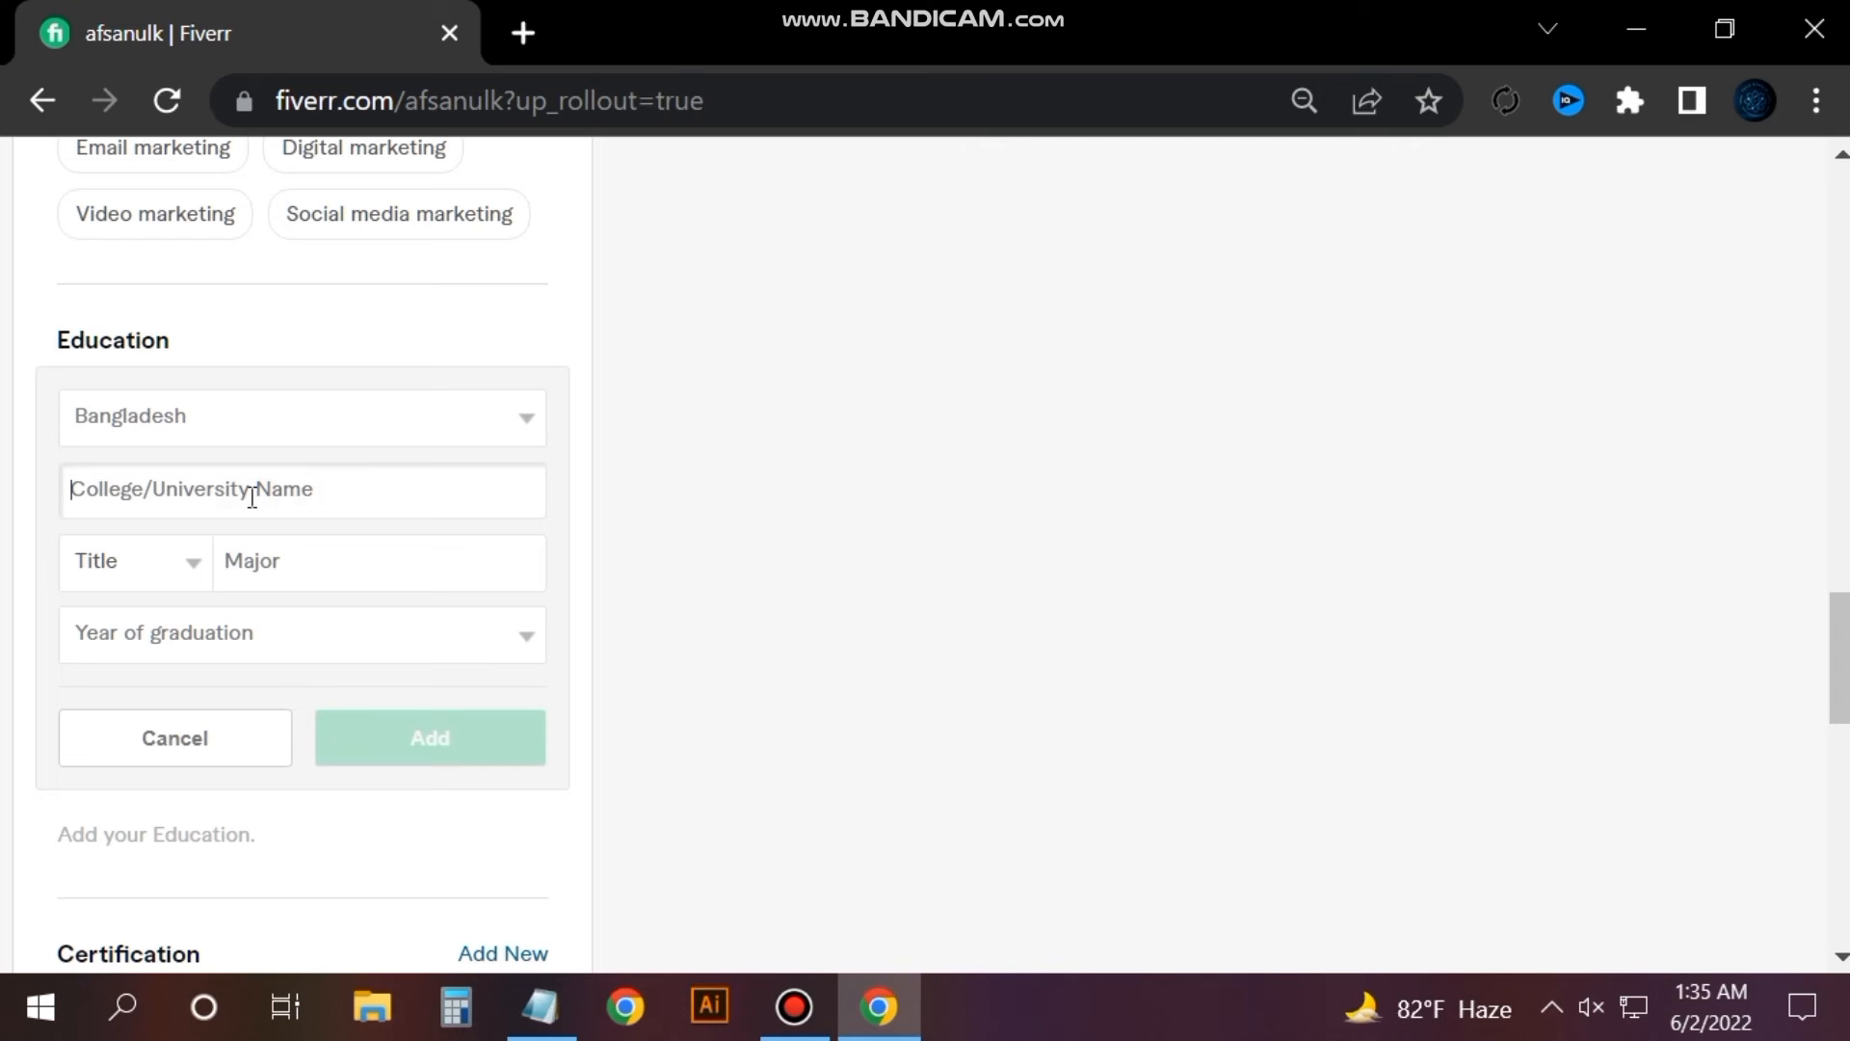
pyautogui.write('Bangladesh Technical Education Board')
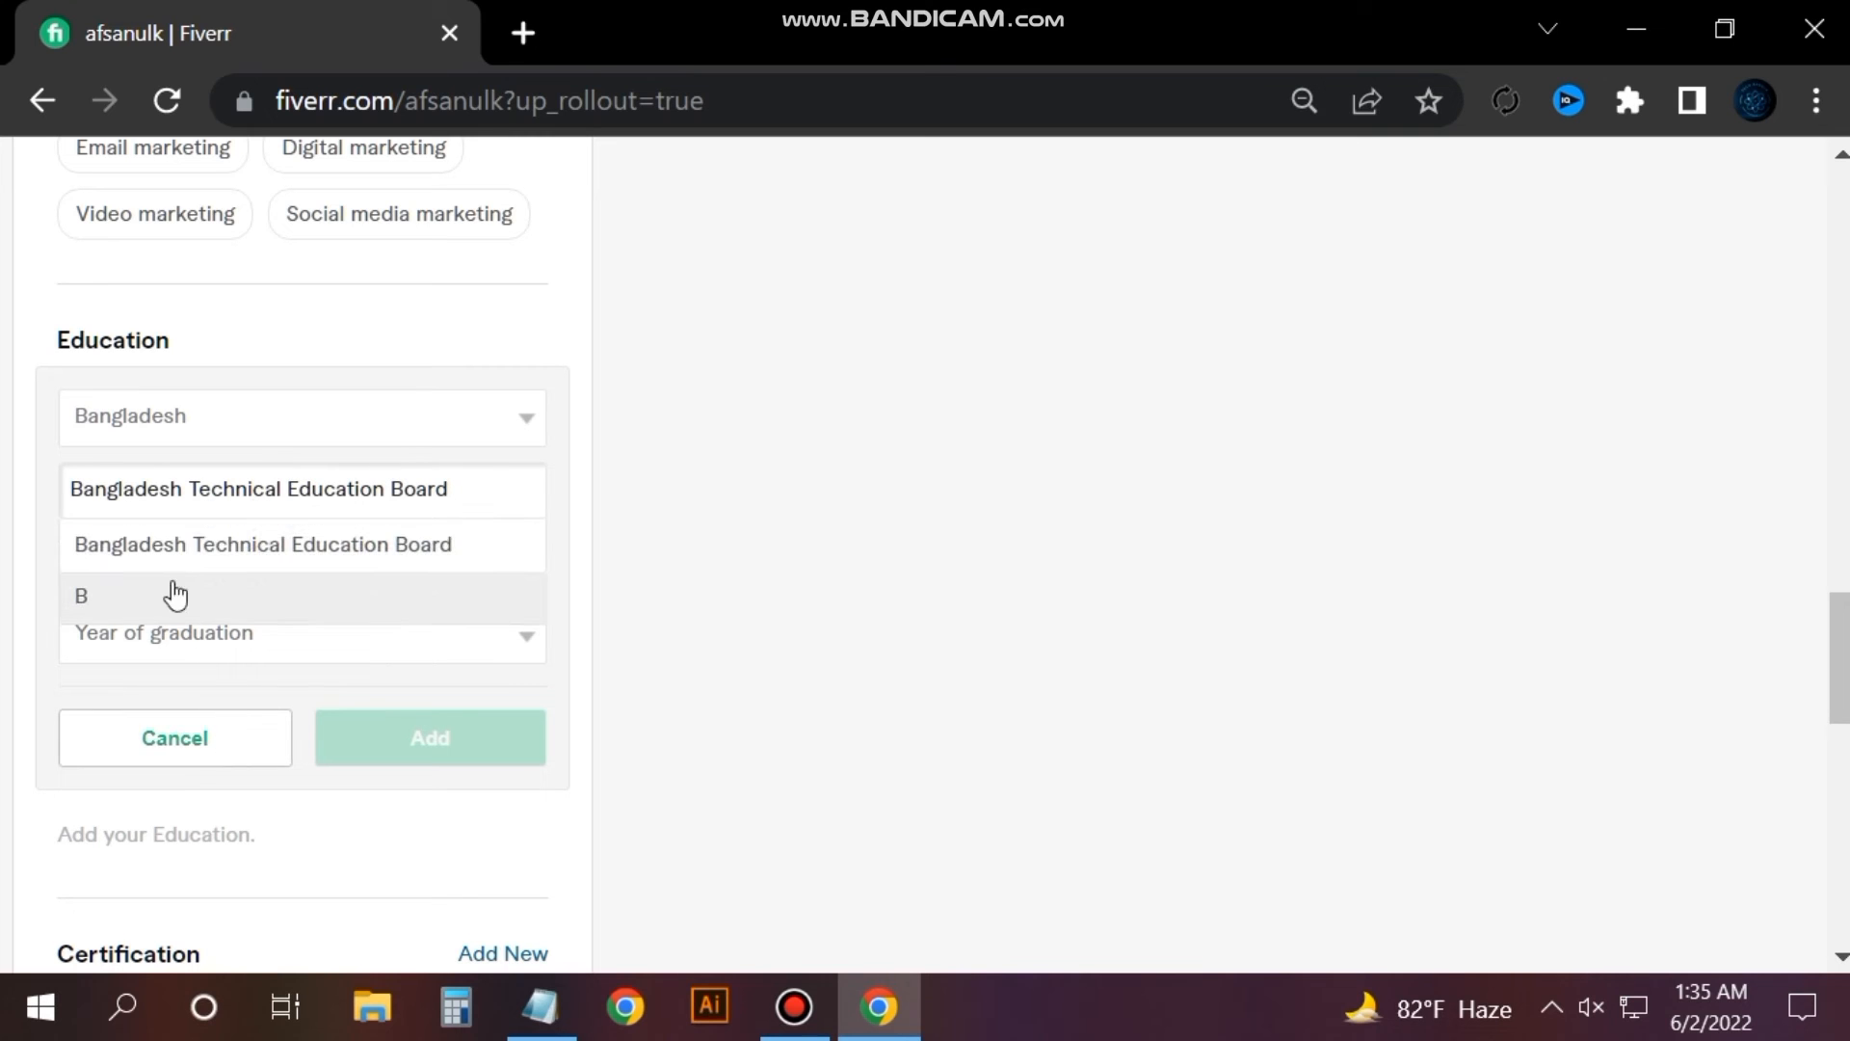
pyautogui.click(199, 547)
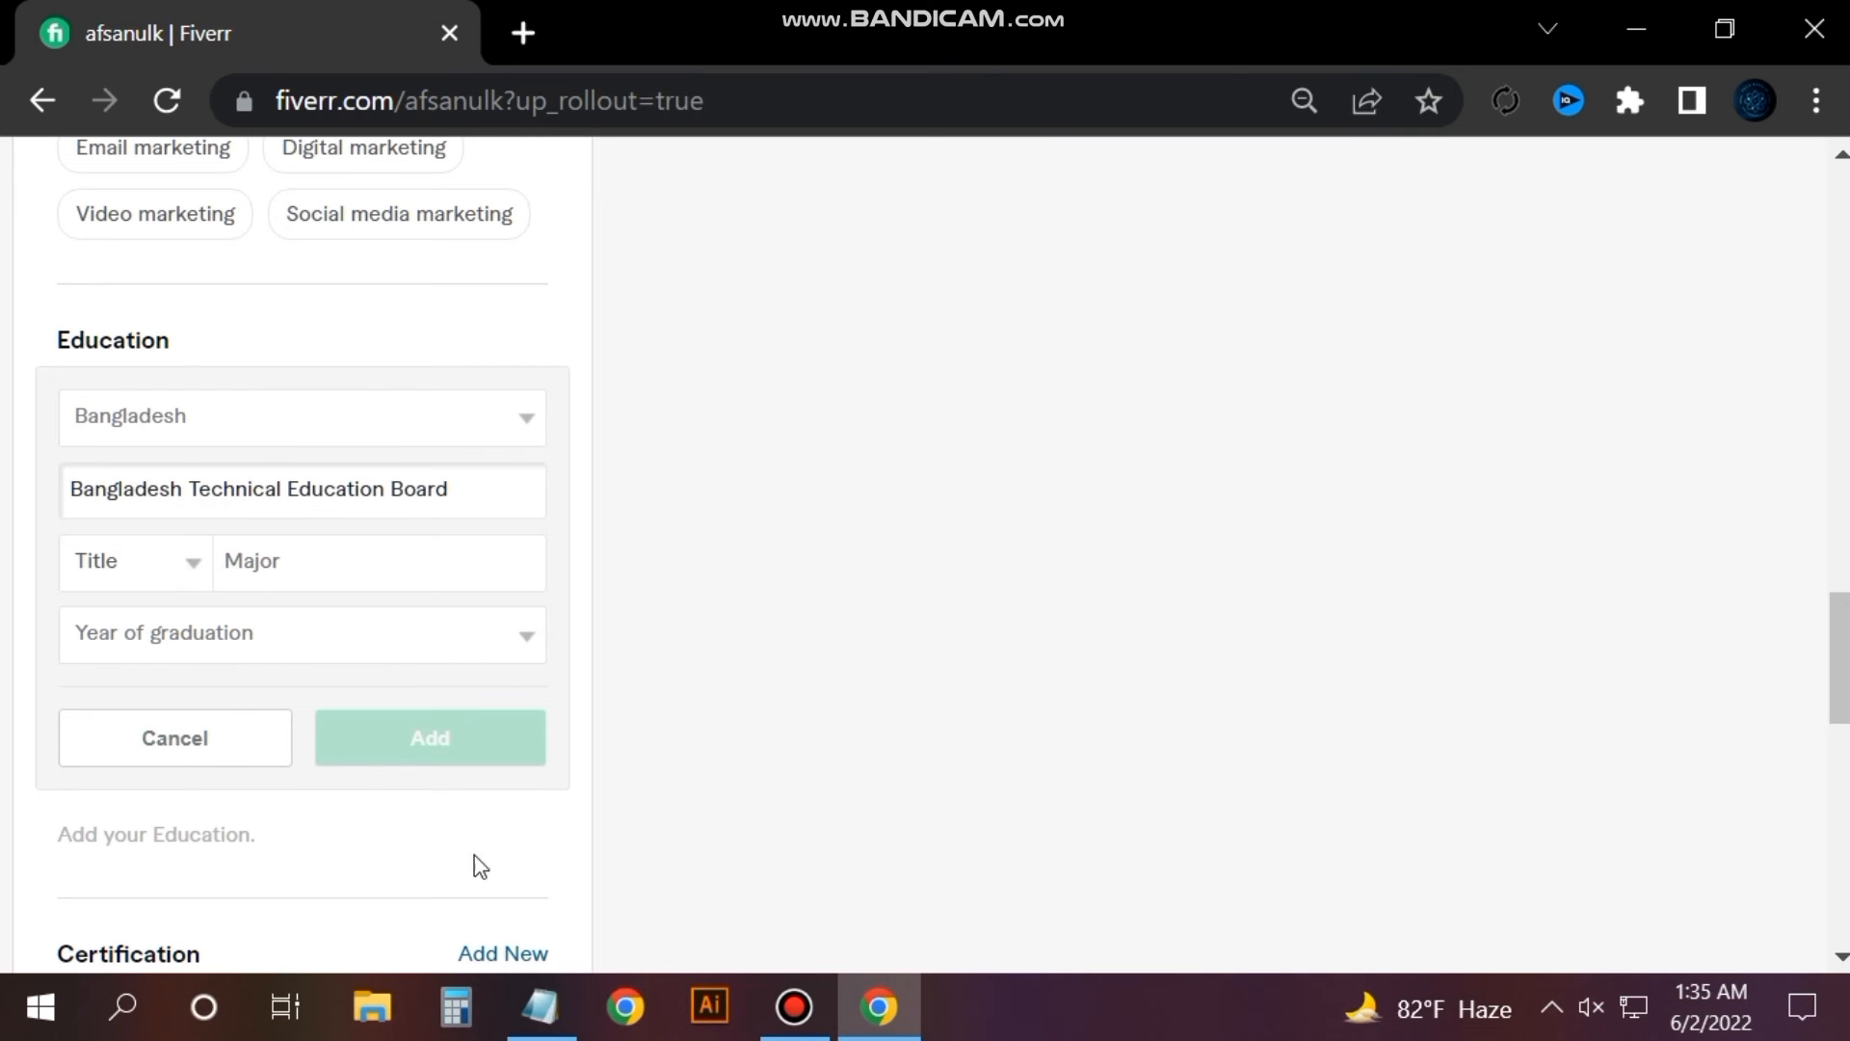
# Copy the degree B. SC from the Notepad notes and set the education title on Fiverr to B.Sc.
pyautogui.click(541, 1007)
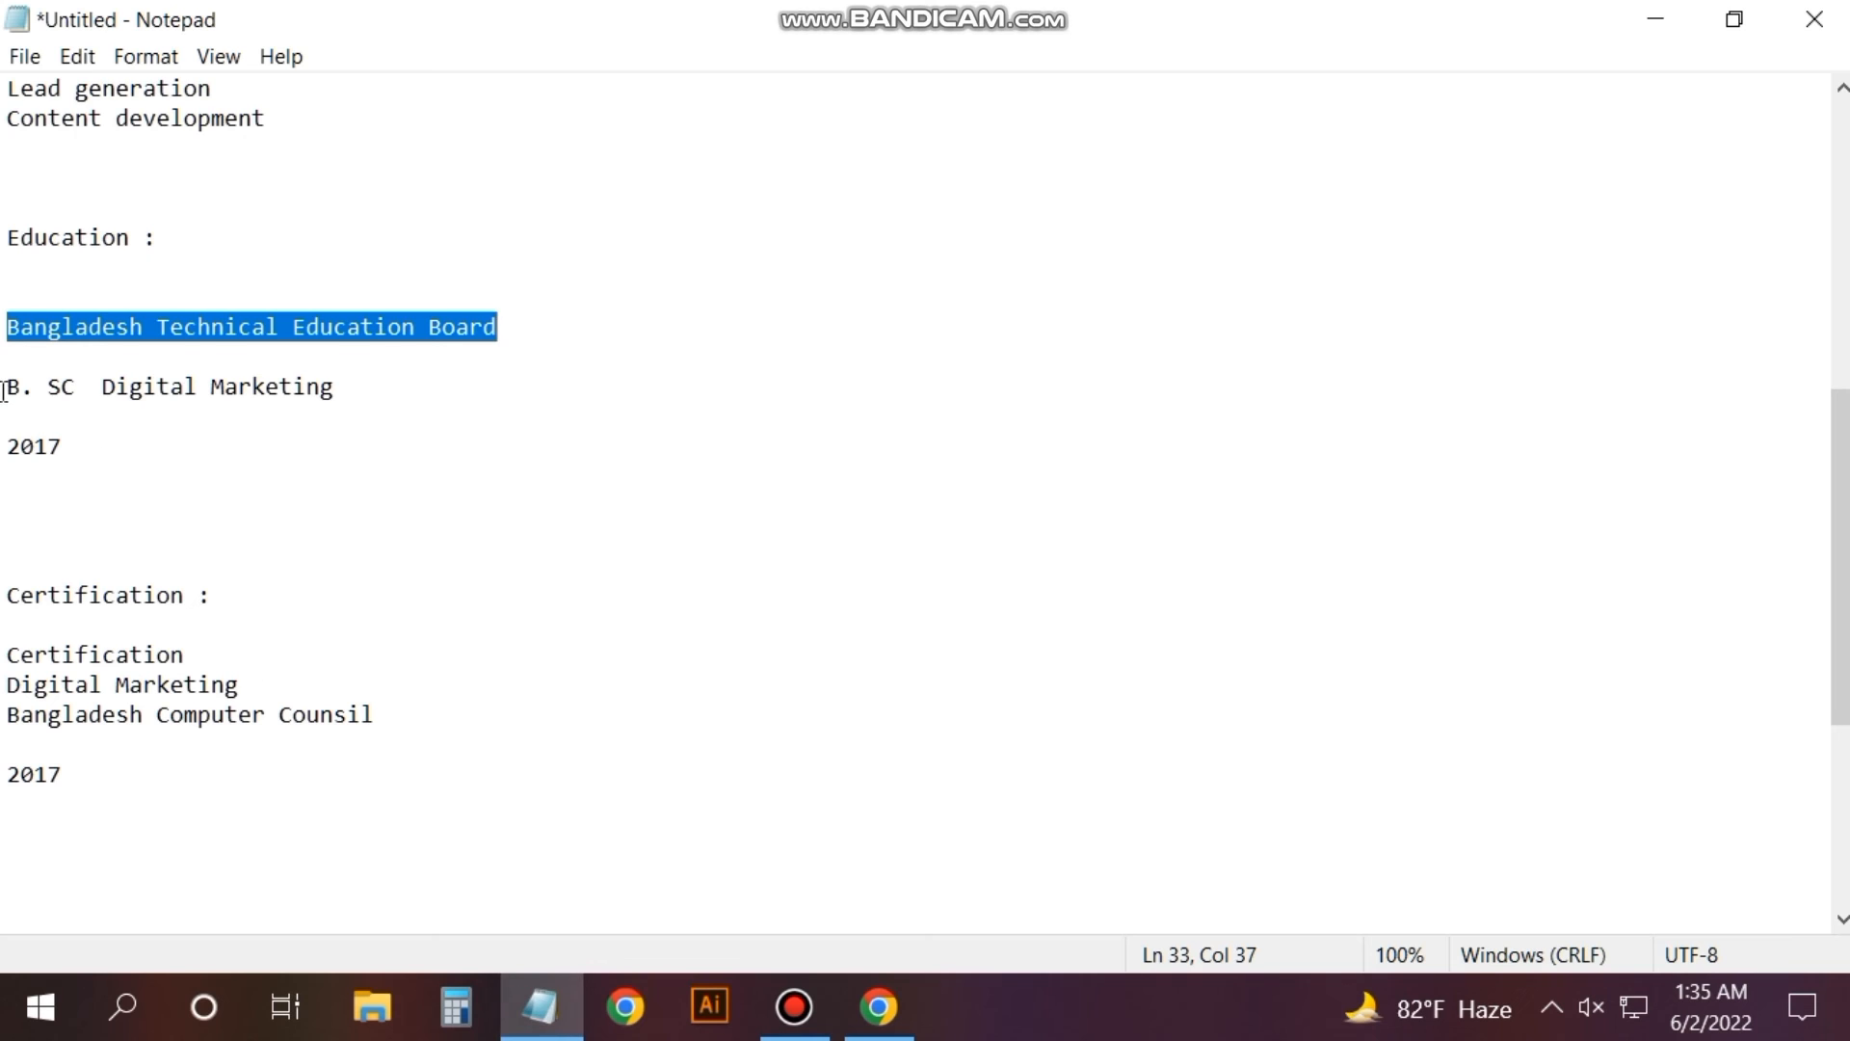
pyautogui.moveTo(3, 391); pyautogui.dragTo(77, 391)
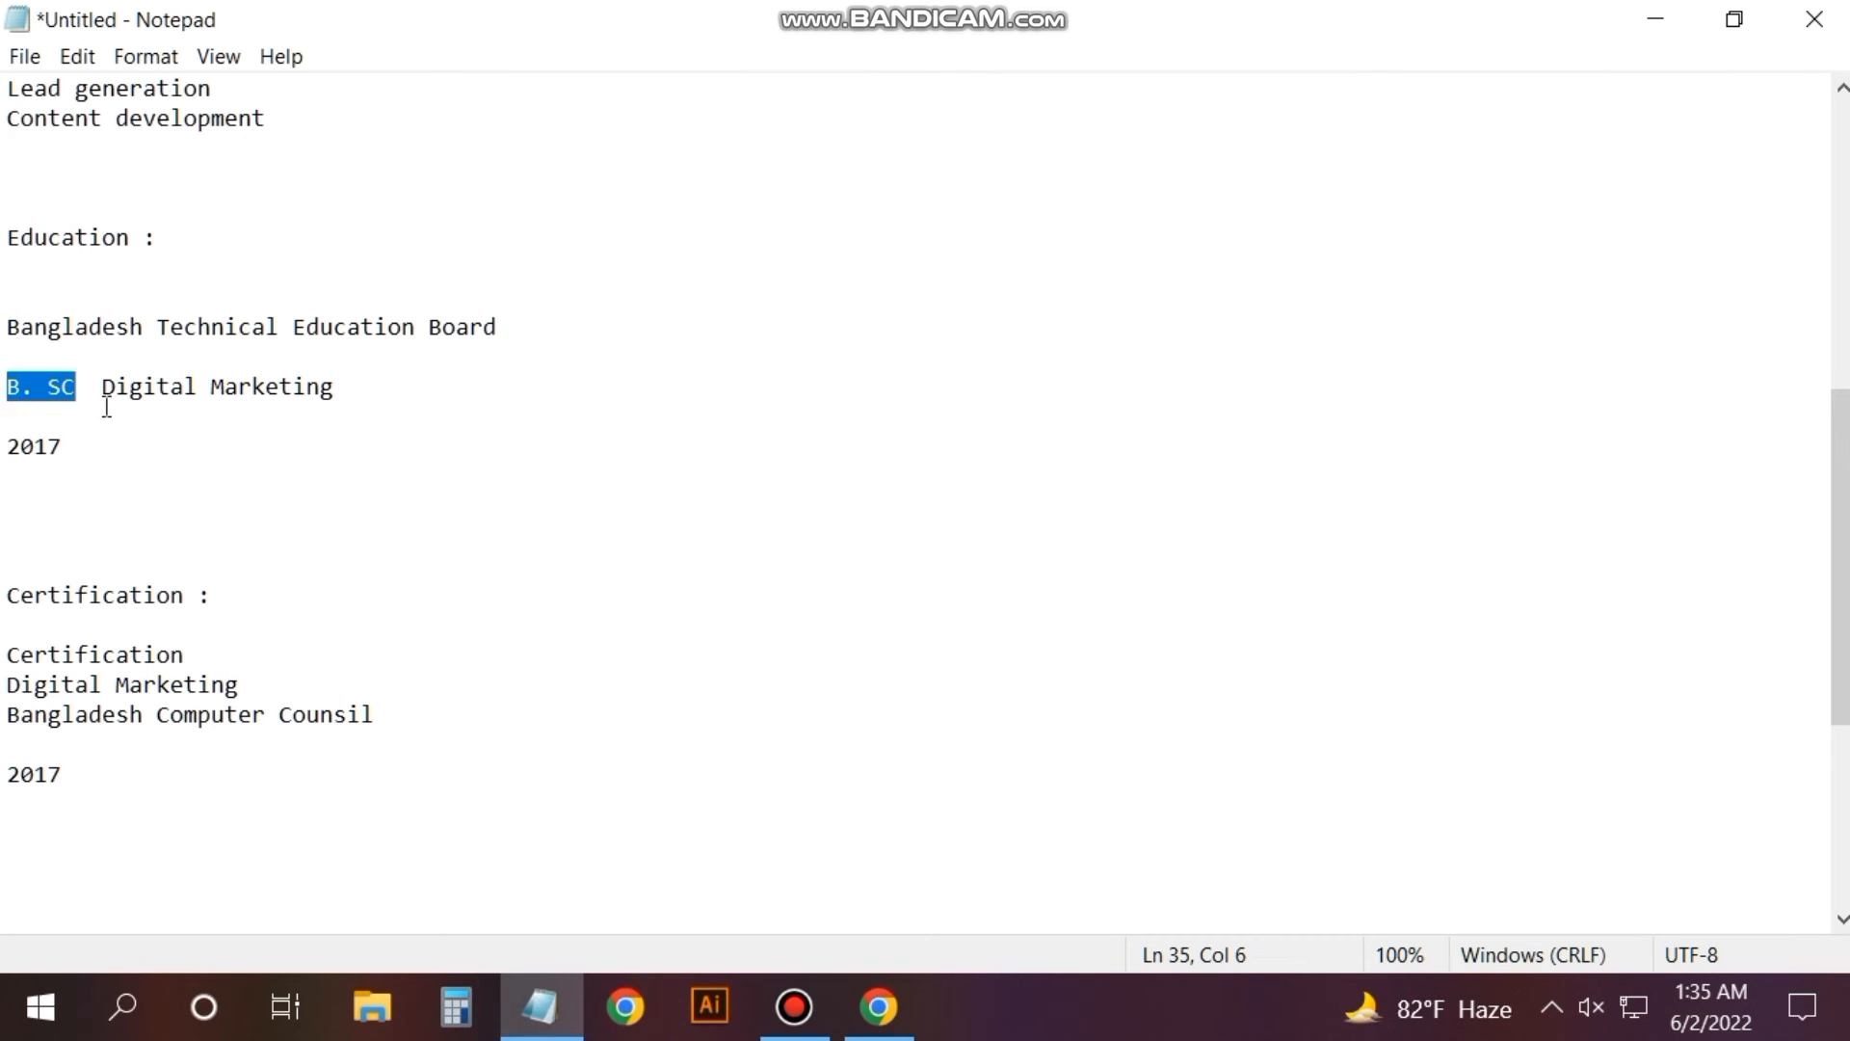
pyautogui.click(878, 1007)
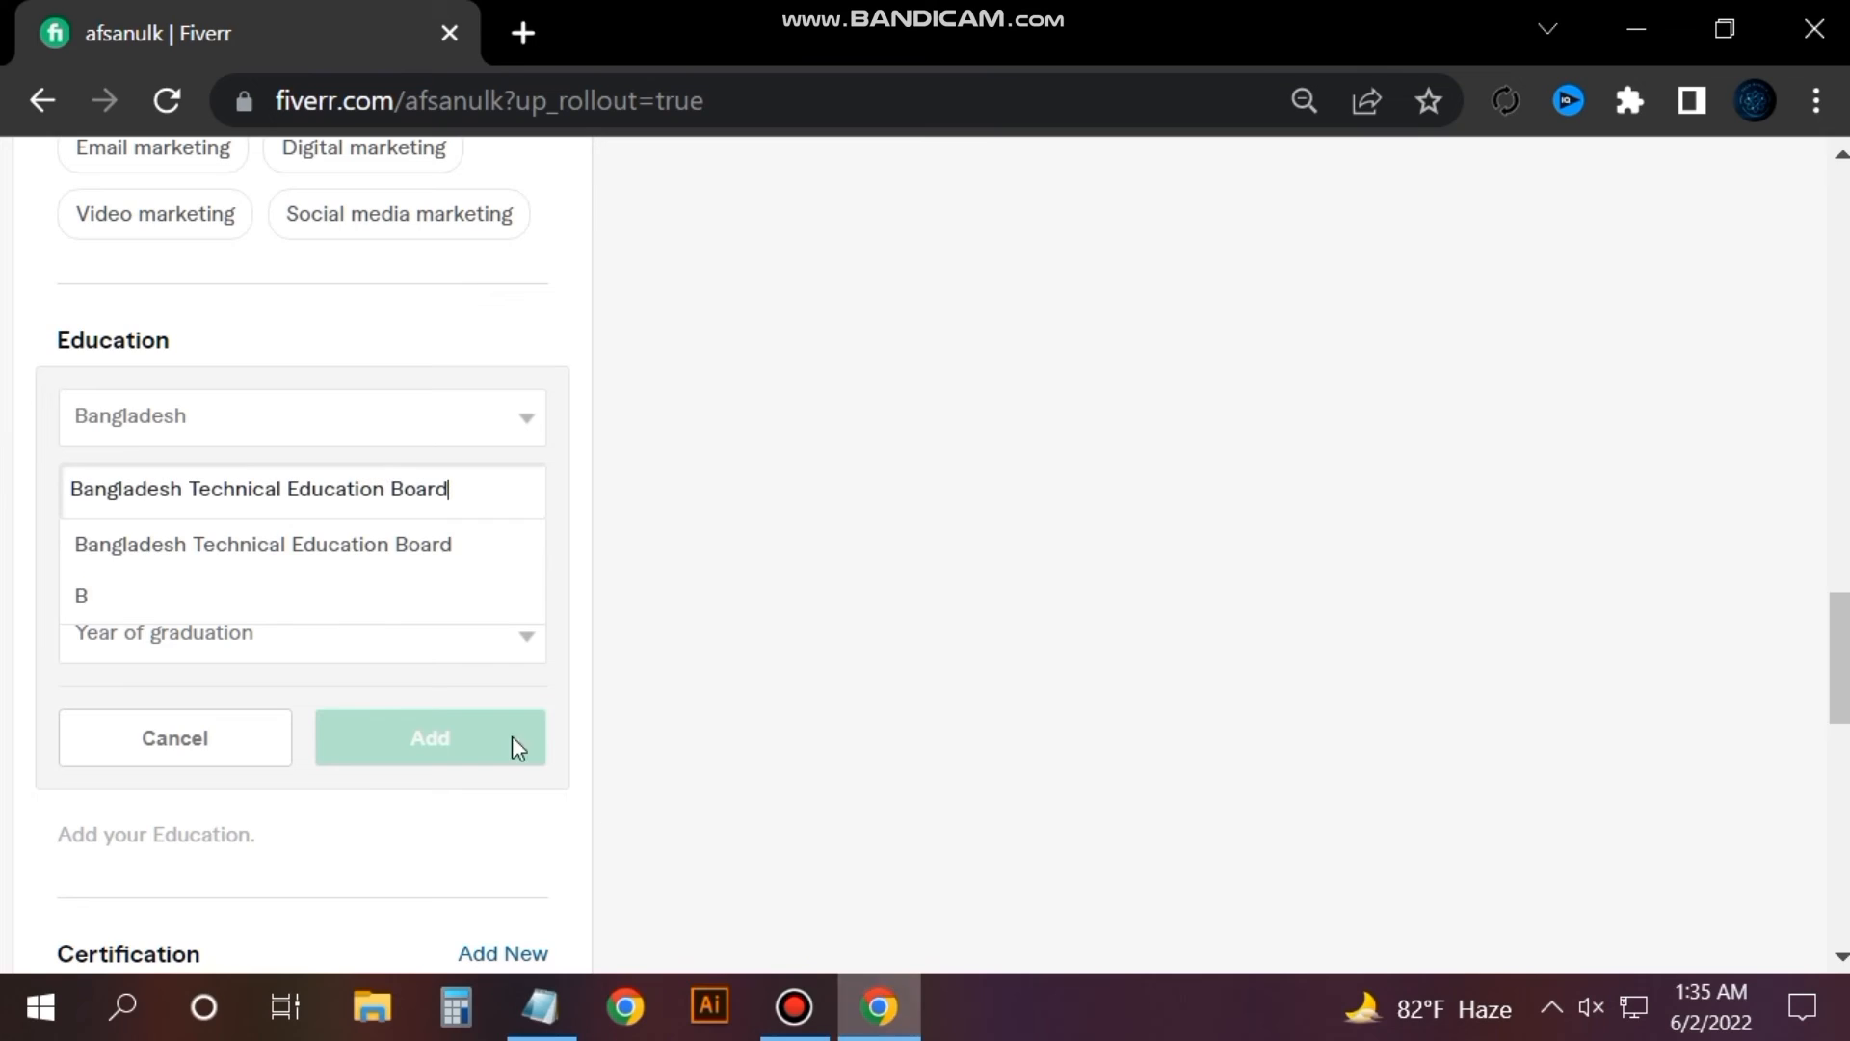
pyautogui.click(404, 553)
pyautogui.click(147, 574)
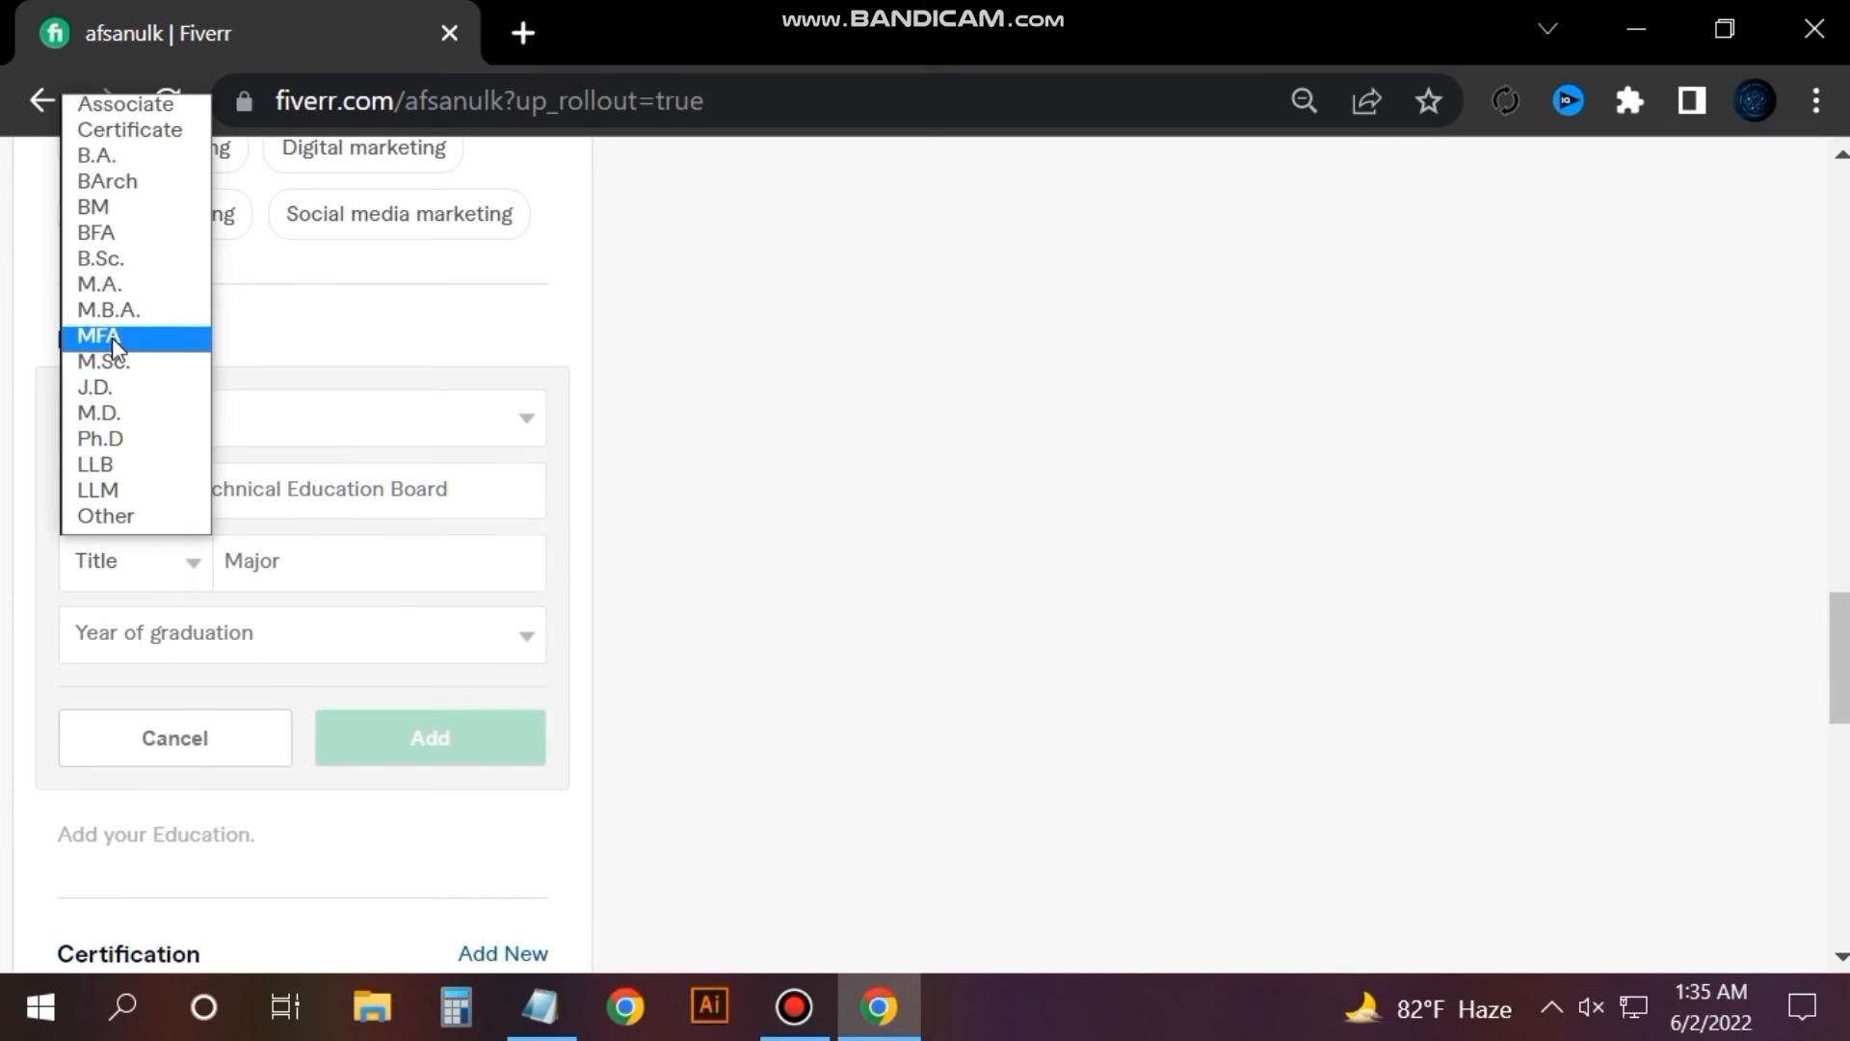
pyautogui.click(102, 258)
# Set the education entry's major to Digital Marketing, using the matching suggestion.
pyautogui.click(280, 572)
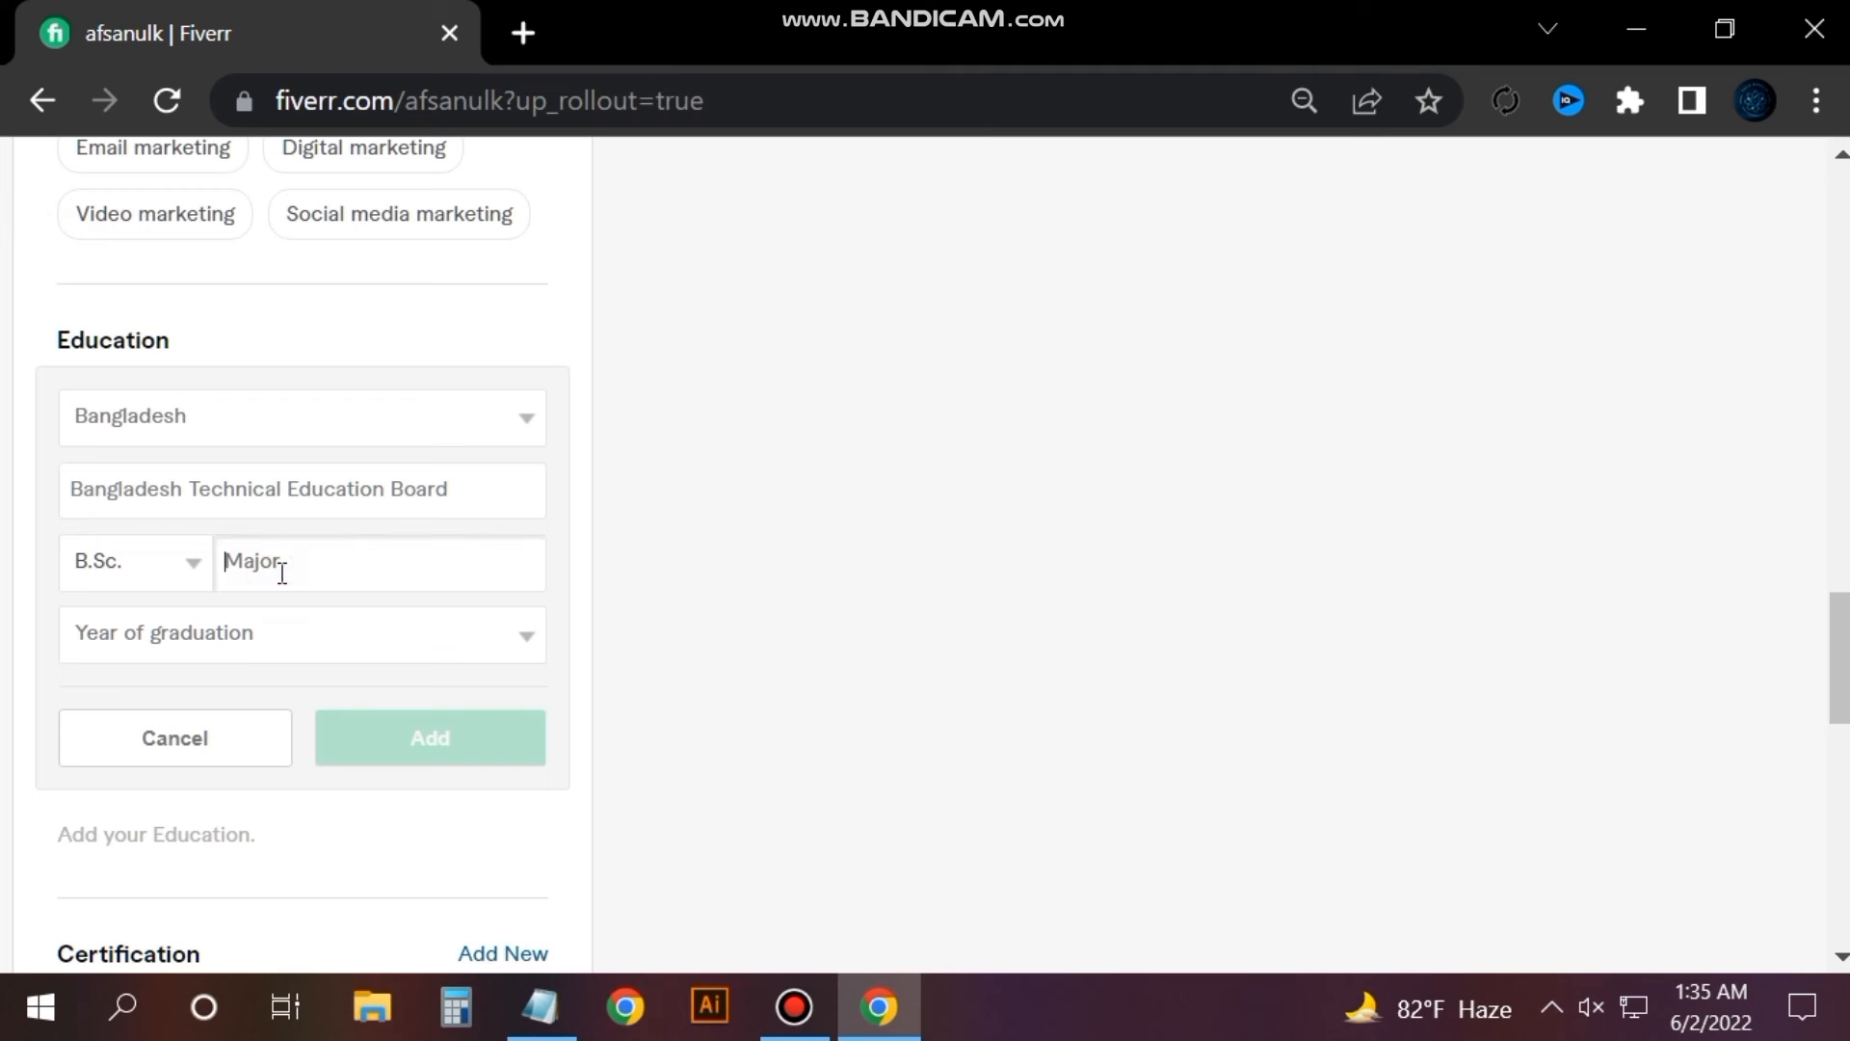
pyautogui.write('B. SC')
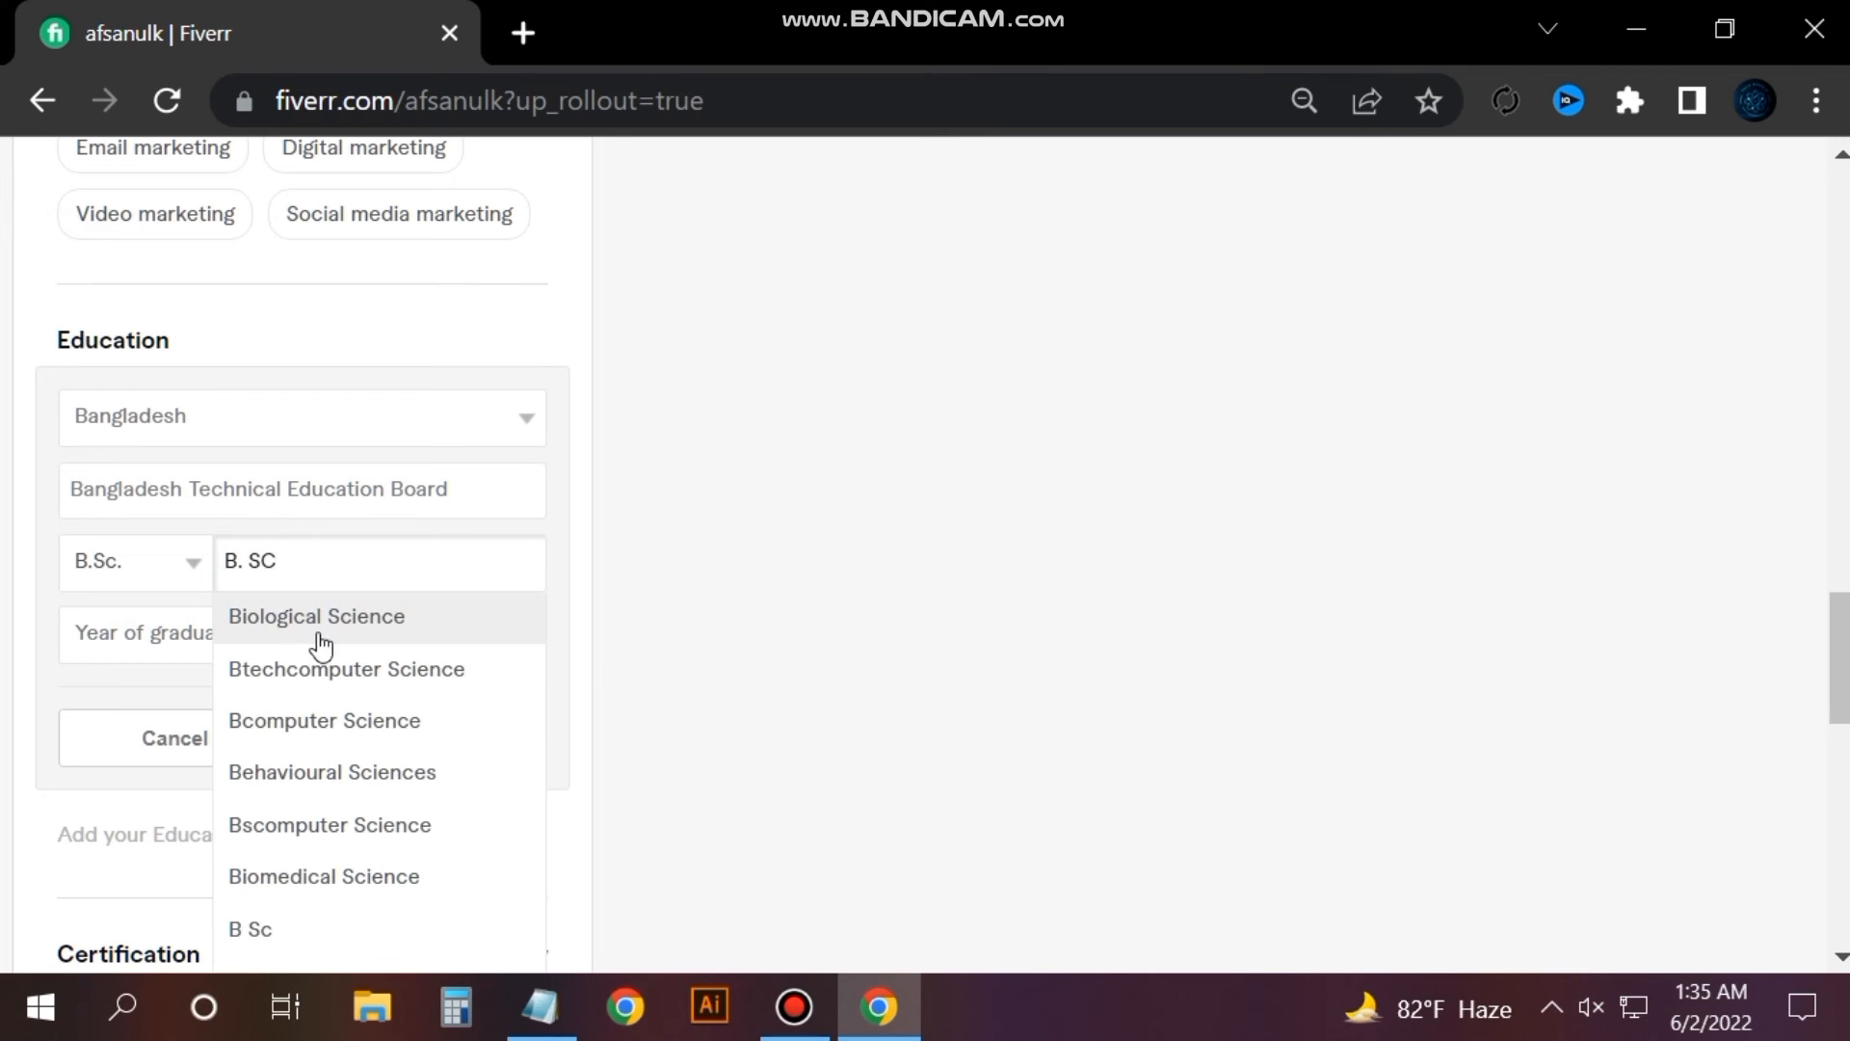
pyautogui.tripleClick(320, 568)
pyautogui.write('Dg')
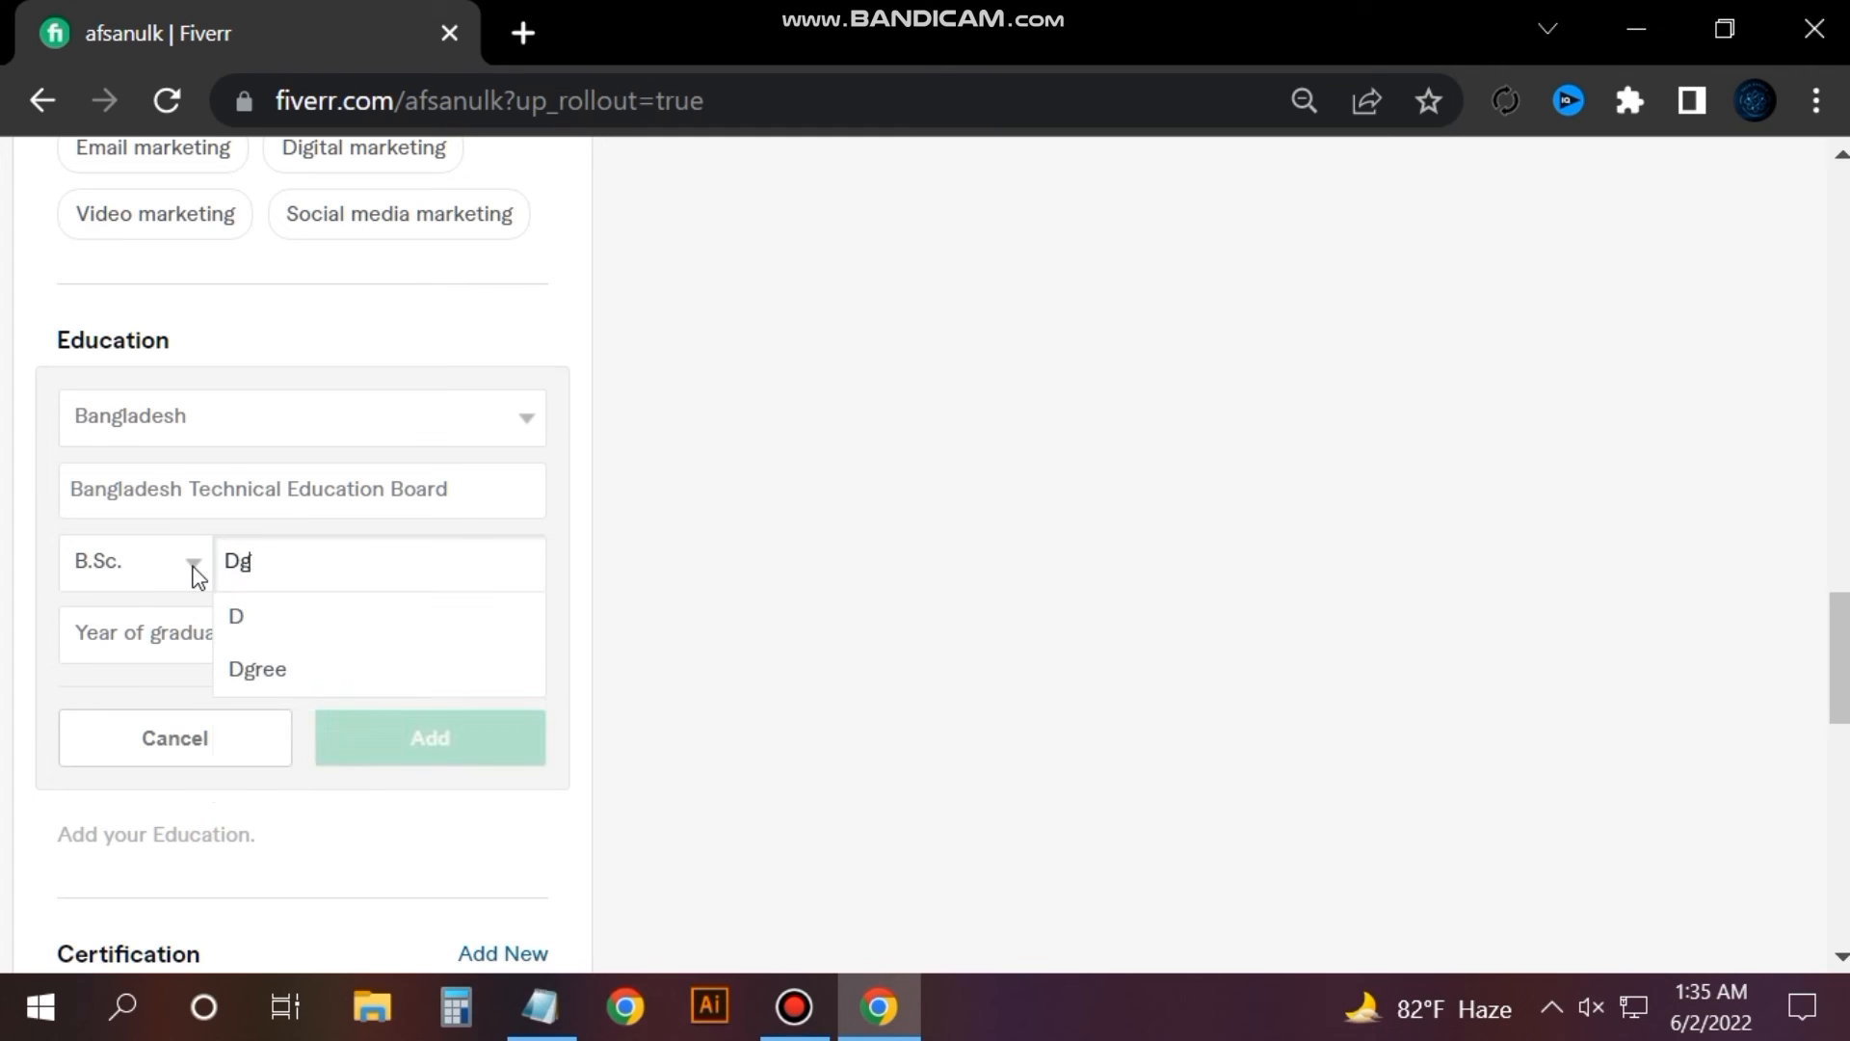
pyautogui.press('BackSpace')
pyautogui.write('i')
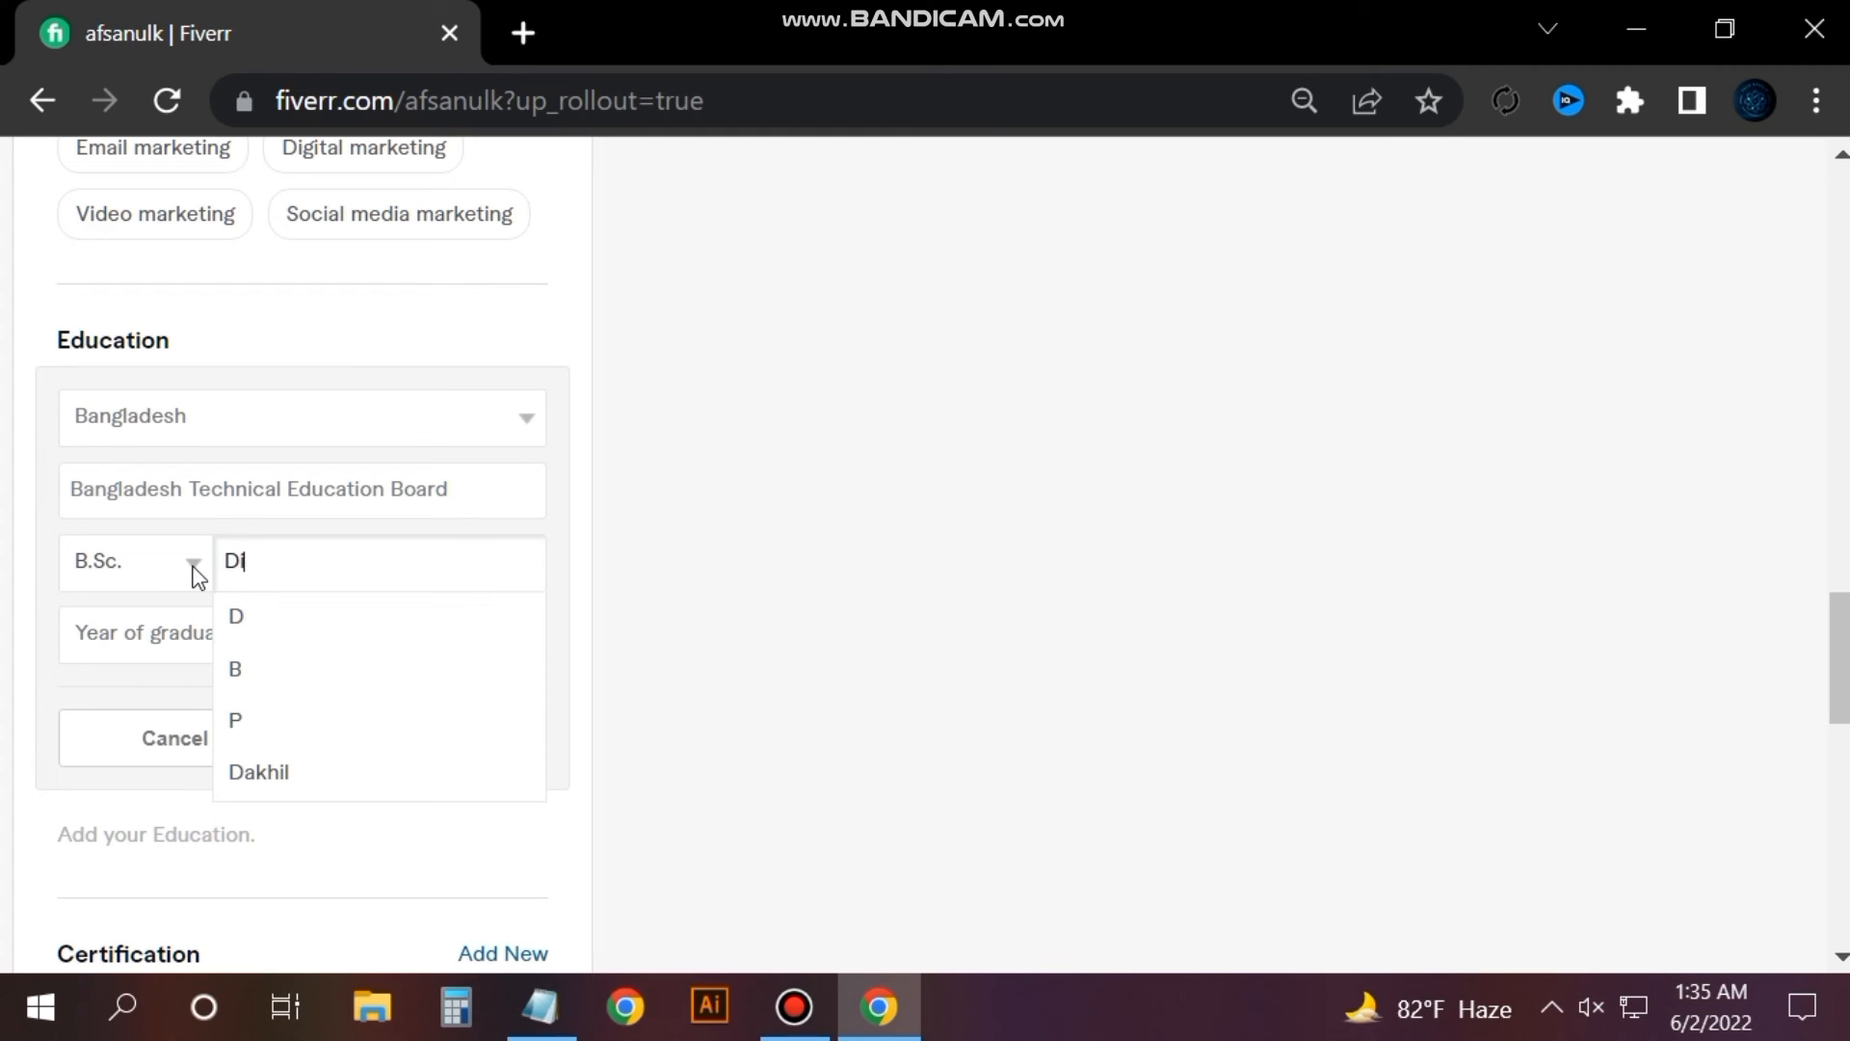
pyautogui.write('gital Ma')
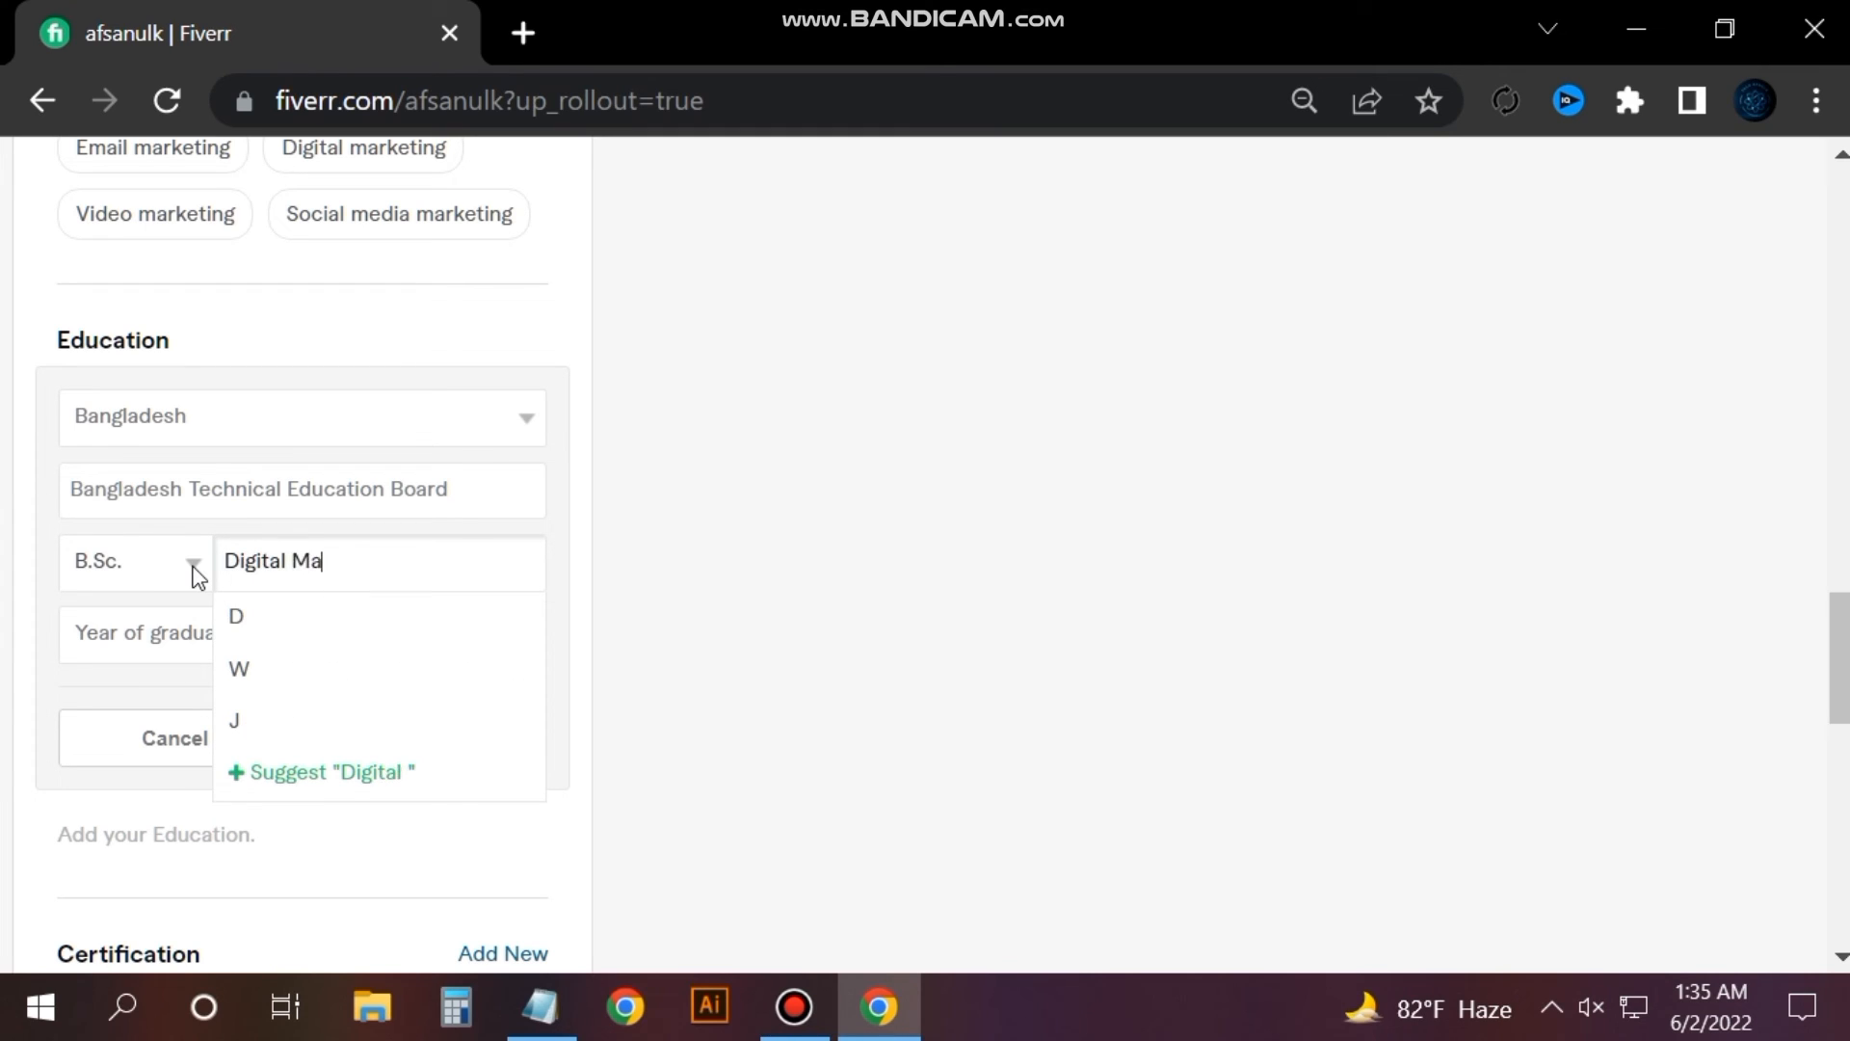
pyautogui.write('rk')
pyautogui.press('BackSpace')
pyautogui.write('rketi')
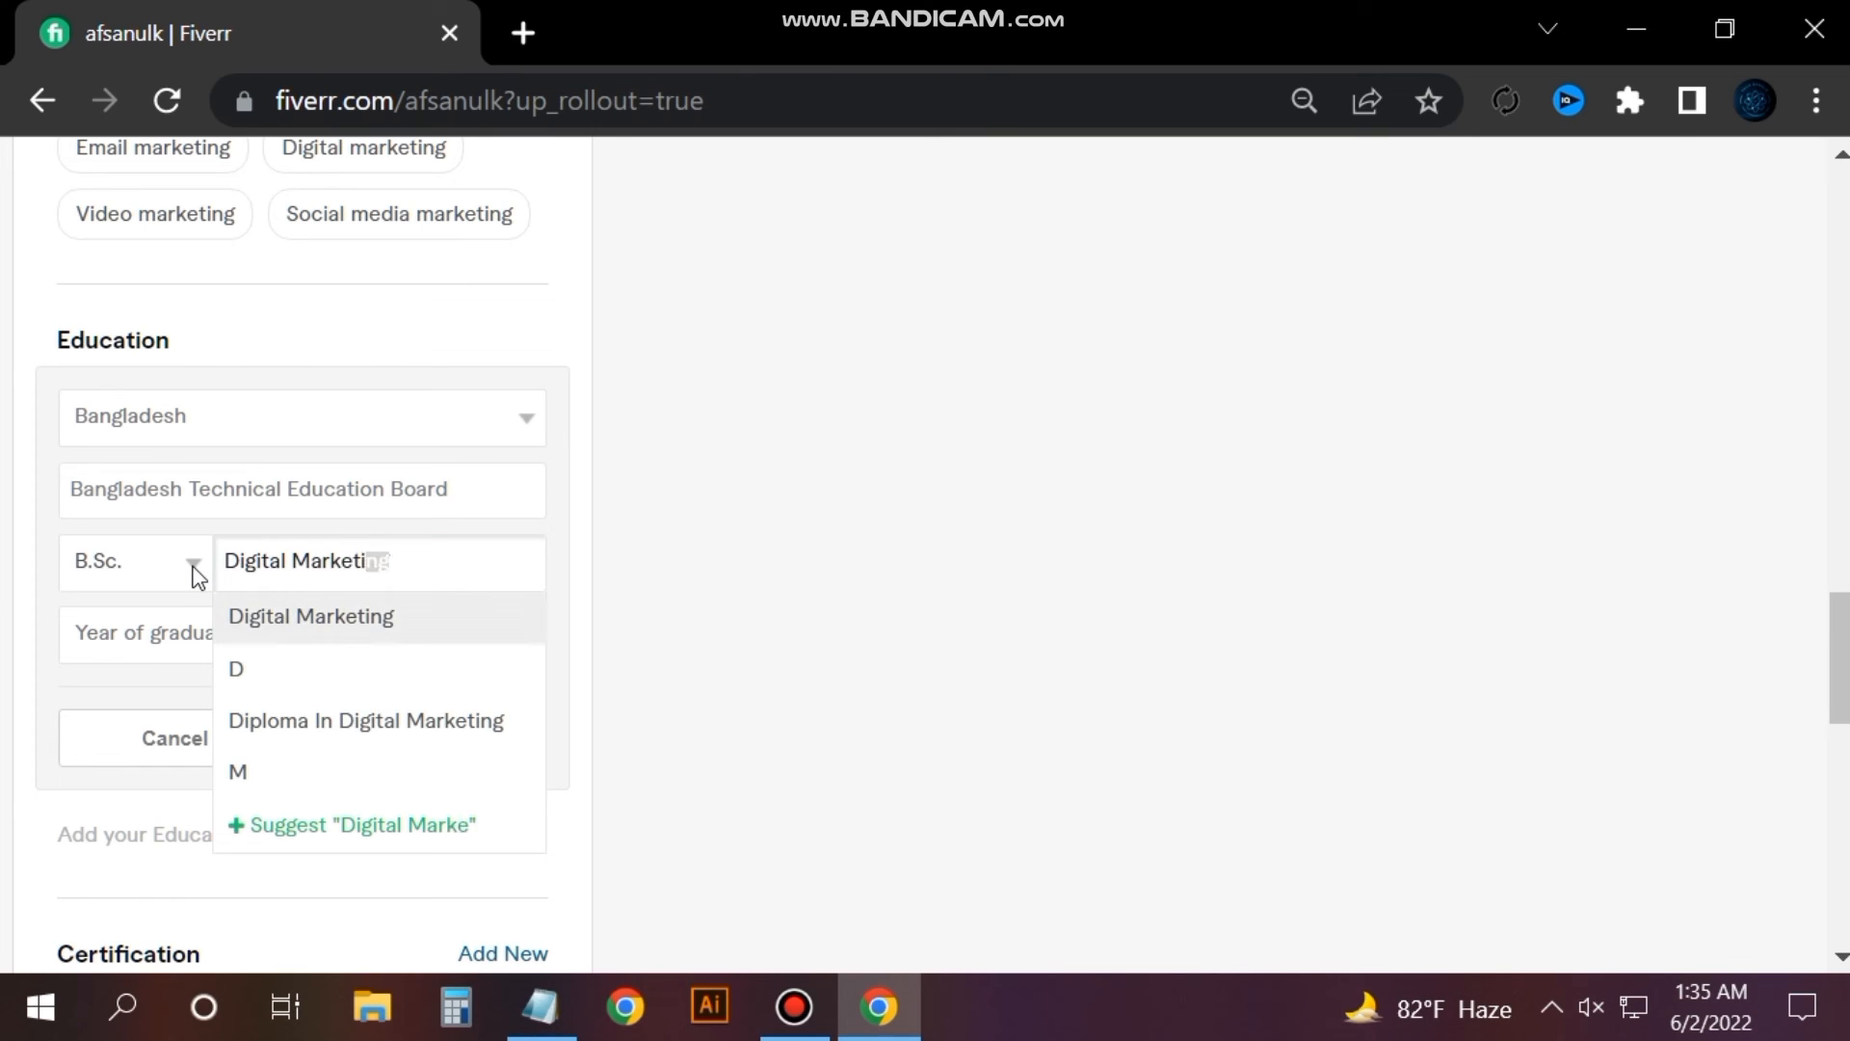
pyautogui.write('ng')
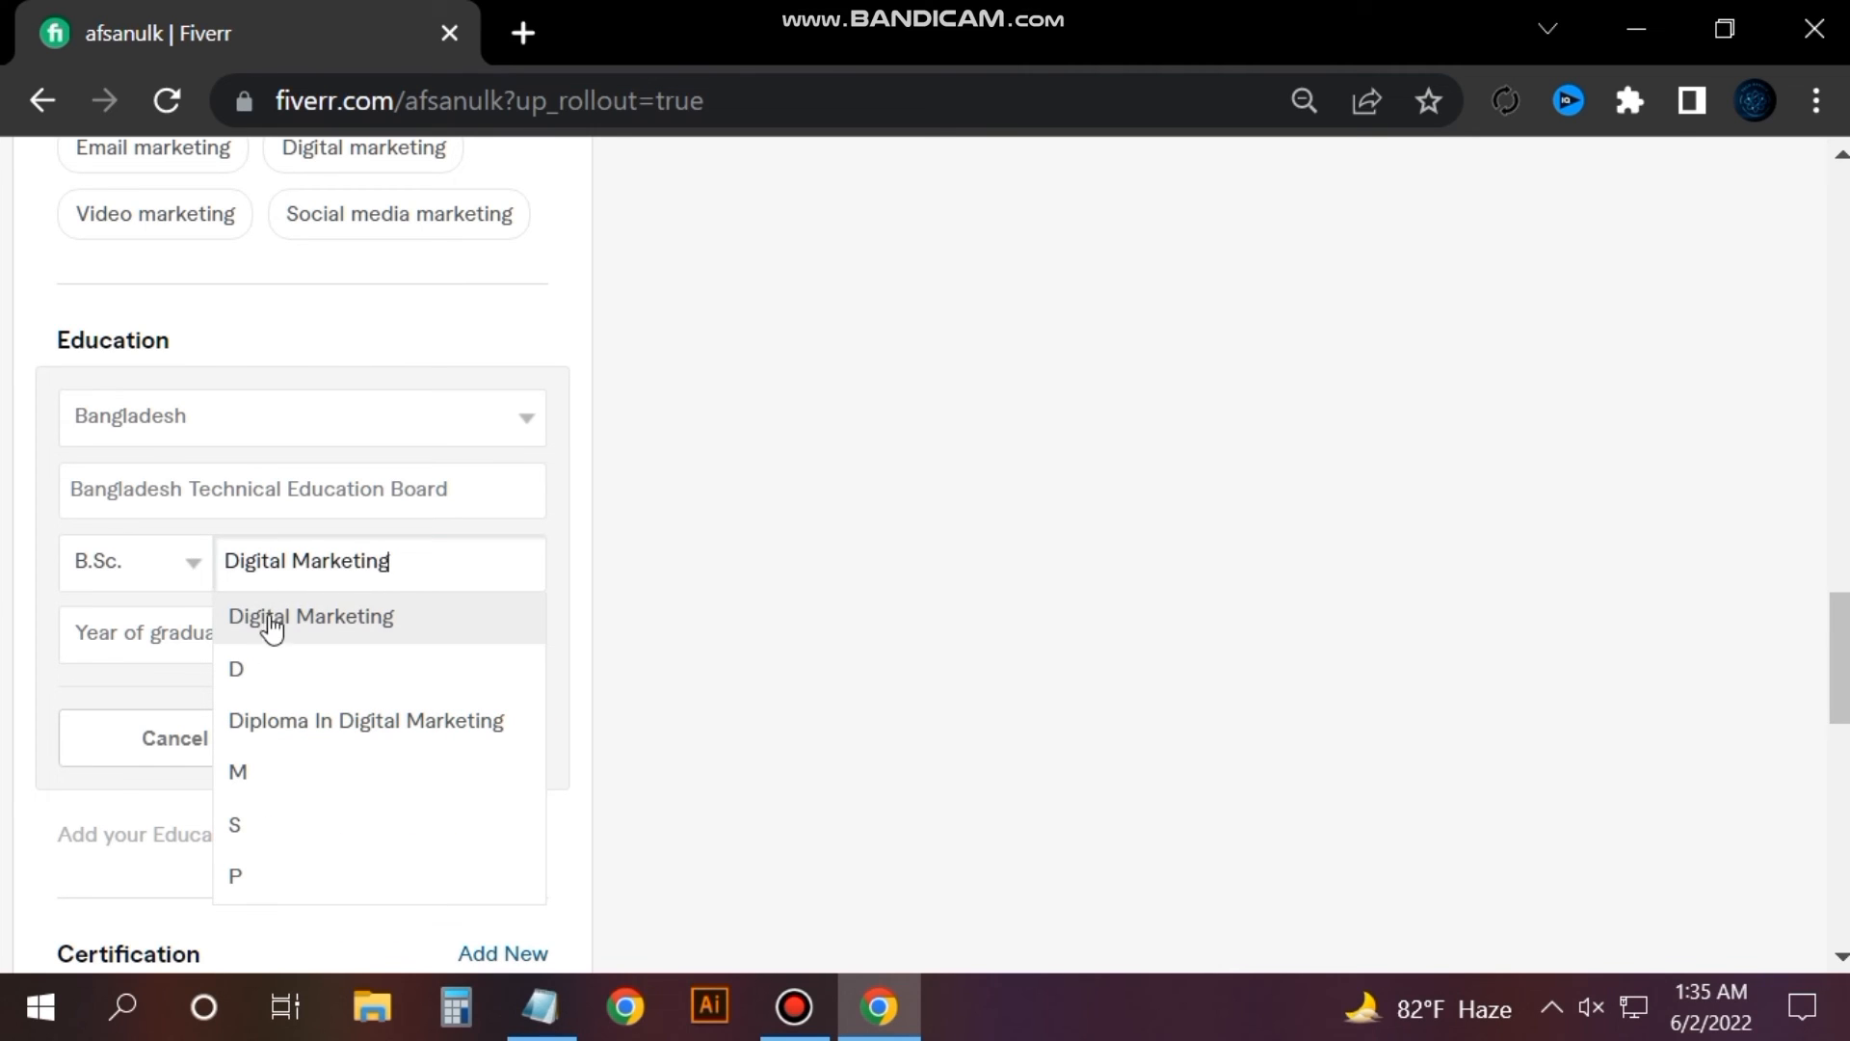
pyautogui.click(273, 628)
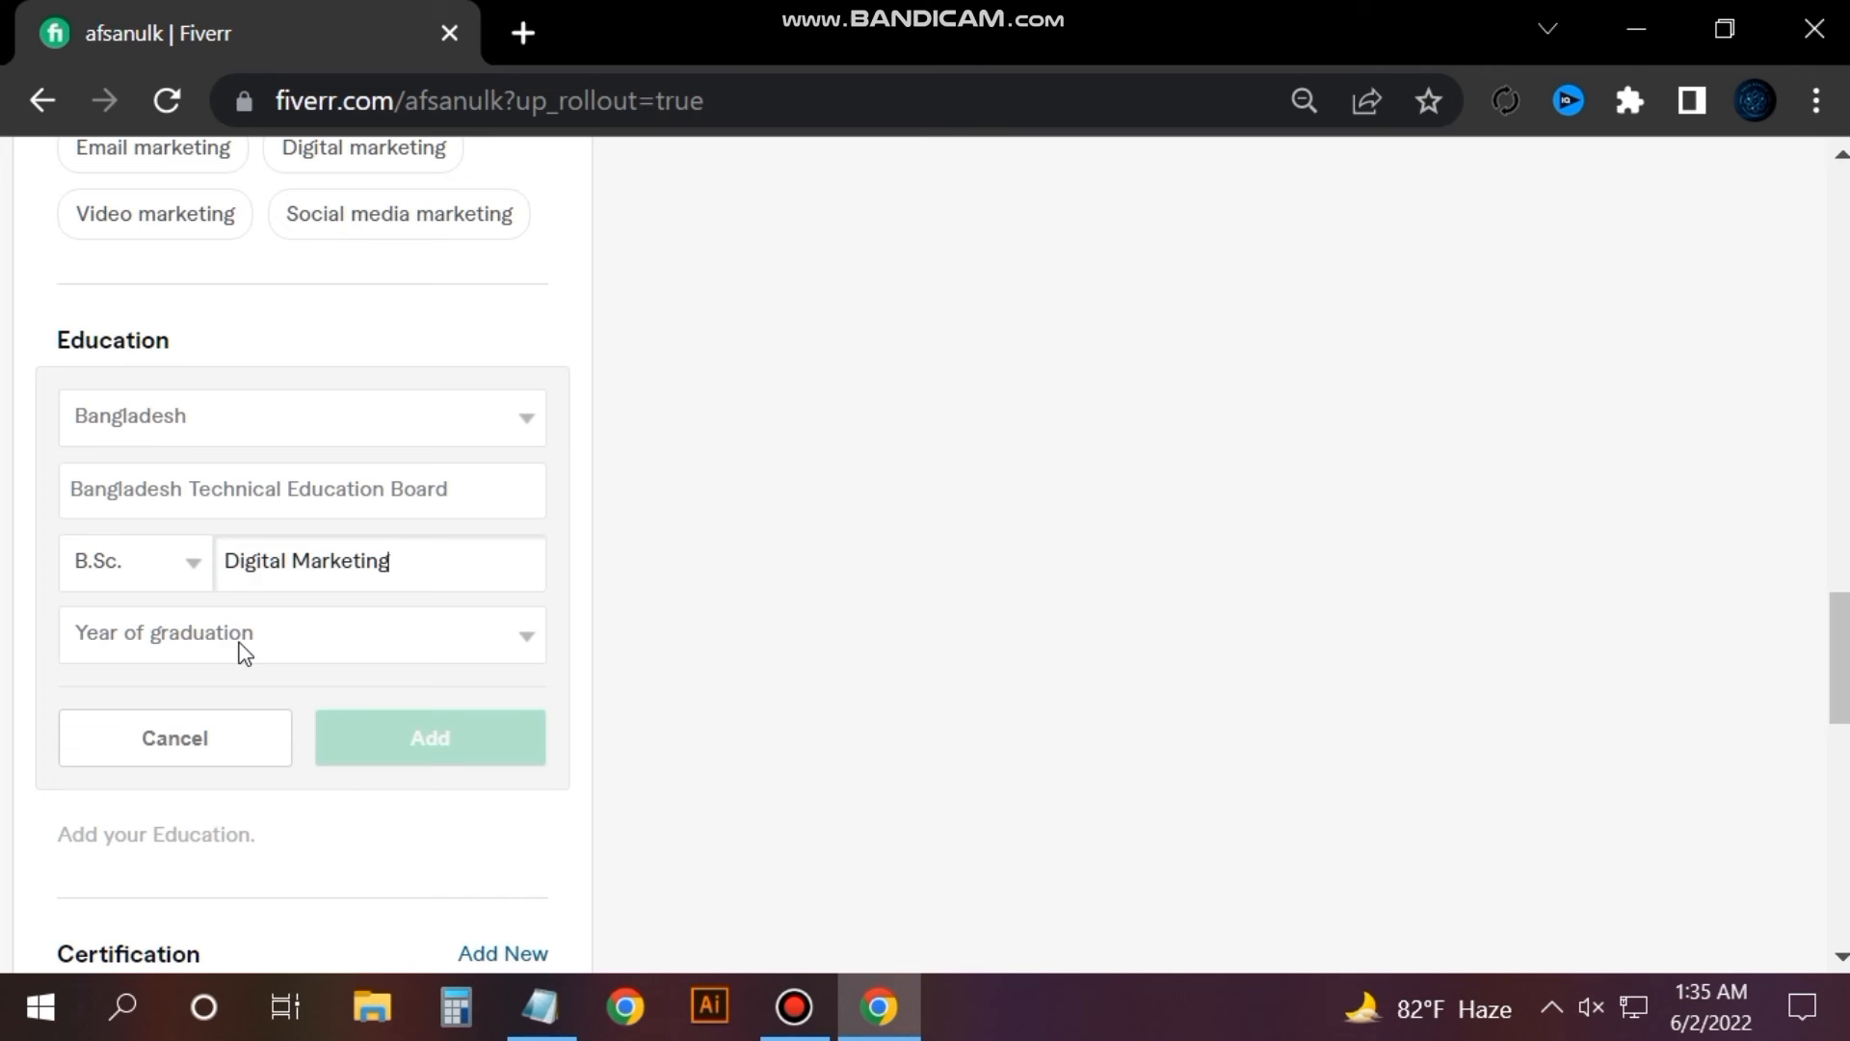
# Check the graduation year in the Notepad notes, set the education entry's year of graduation to 2017 and add the entry to the profile.
pyautogui.click(525, 1002)
pyautogui.moveTo(63, 448); pyautogui.dragTo(6, 448)
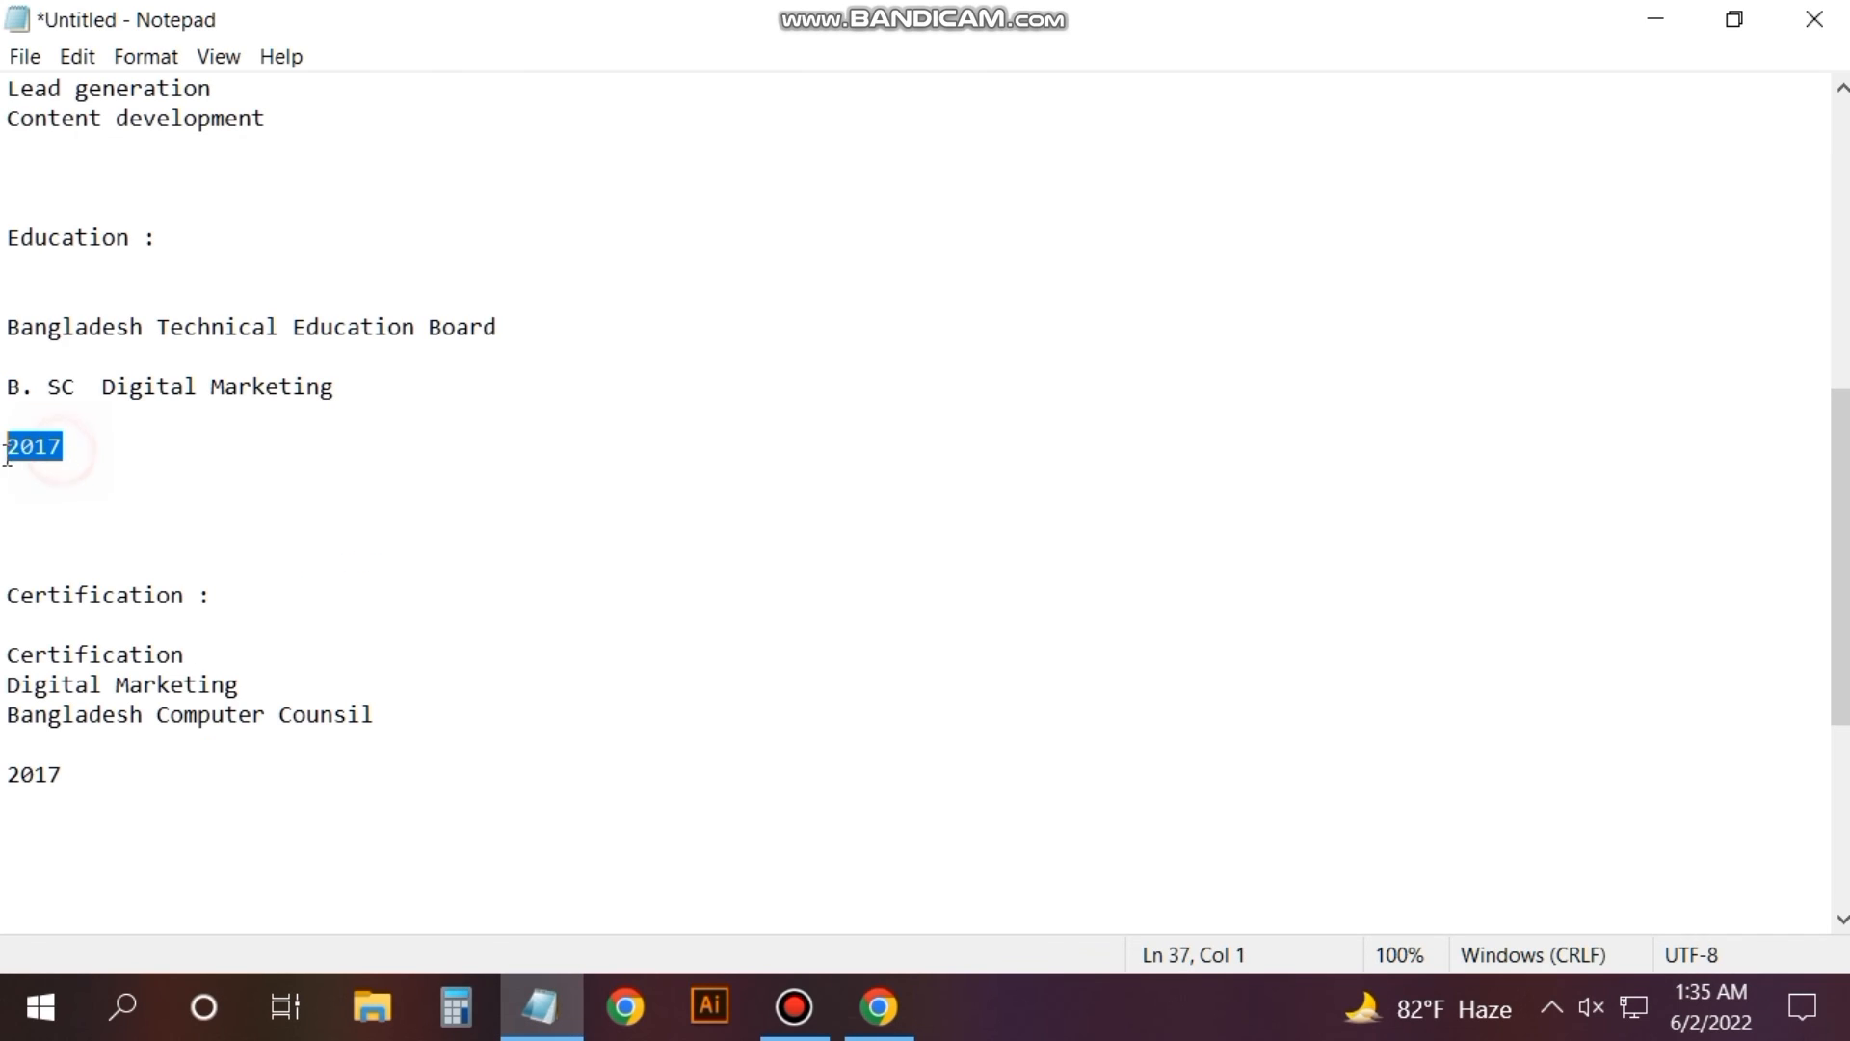
pyautogui.click(879, 1007)
pyautogui.click(135, 641)
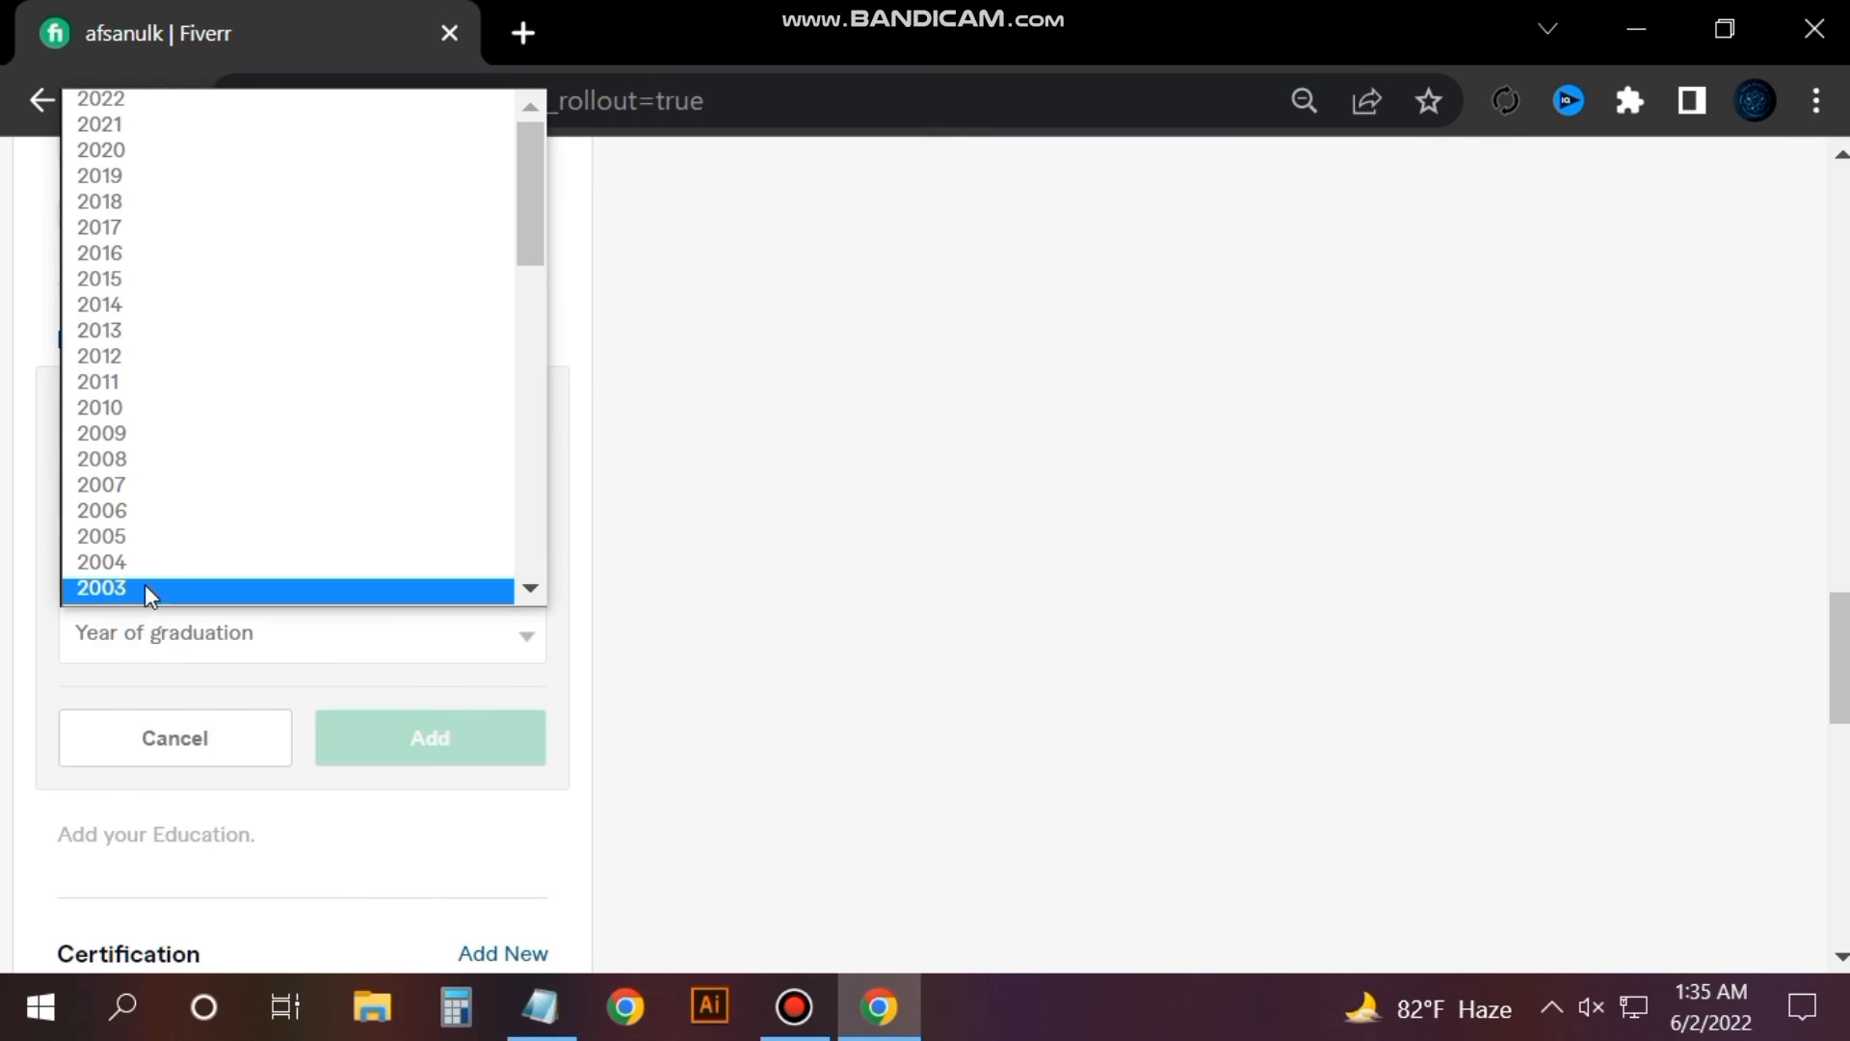
pyautogui.scroll(-10, 145, 486)
pyautogui.scroll(10, 145, 482)
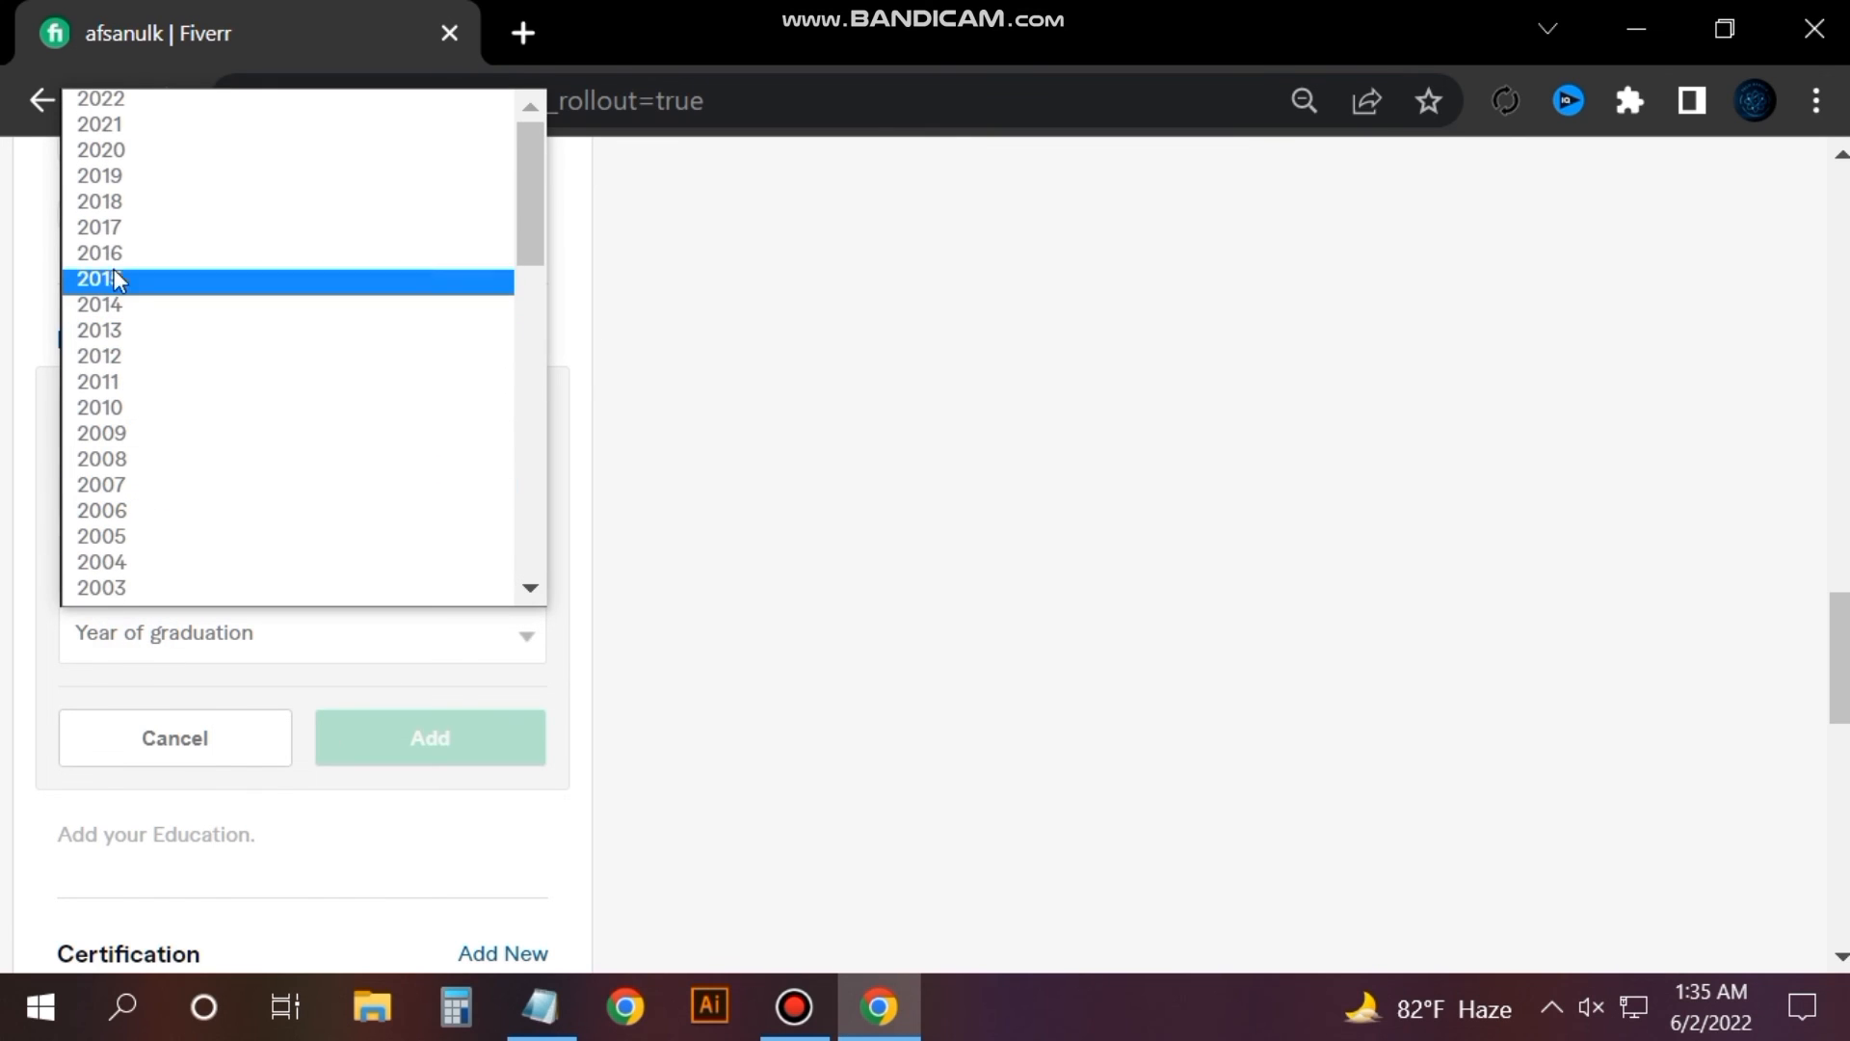
pyautogui.click(106, 229)
pyautogui.click(424, 740)
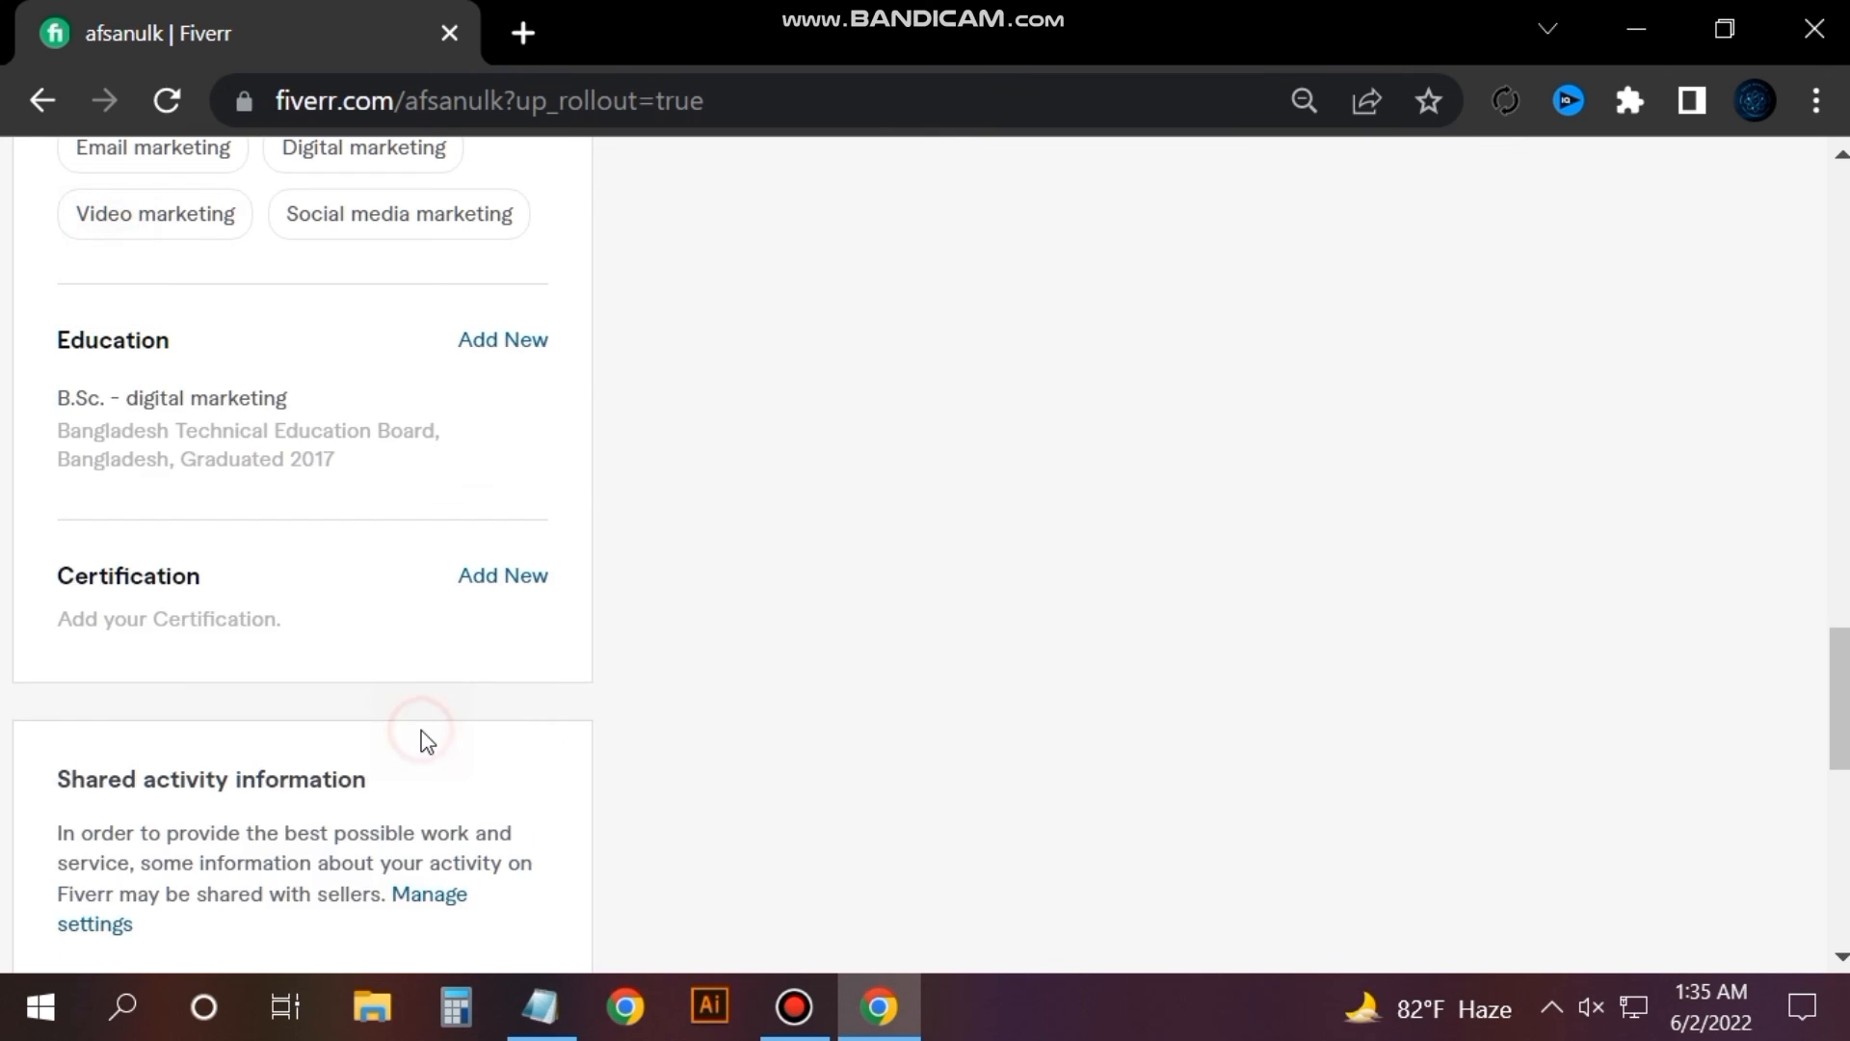
# Start a new certification entry on Fiverr and enter Digital Marketing, copied from the Notepad notes, as the certificate or award.
pyautogui.click(502, 576)
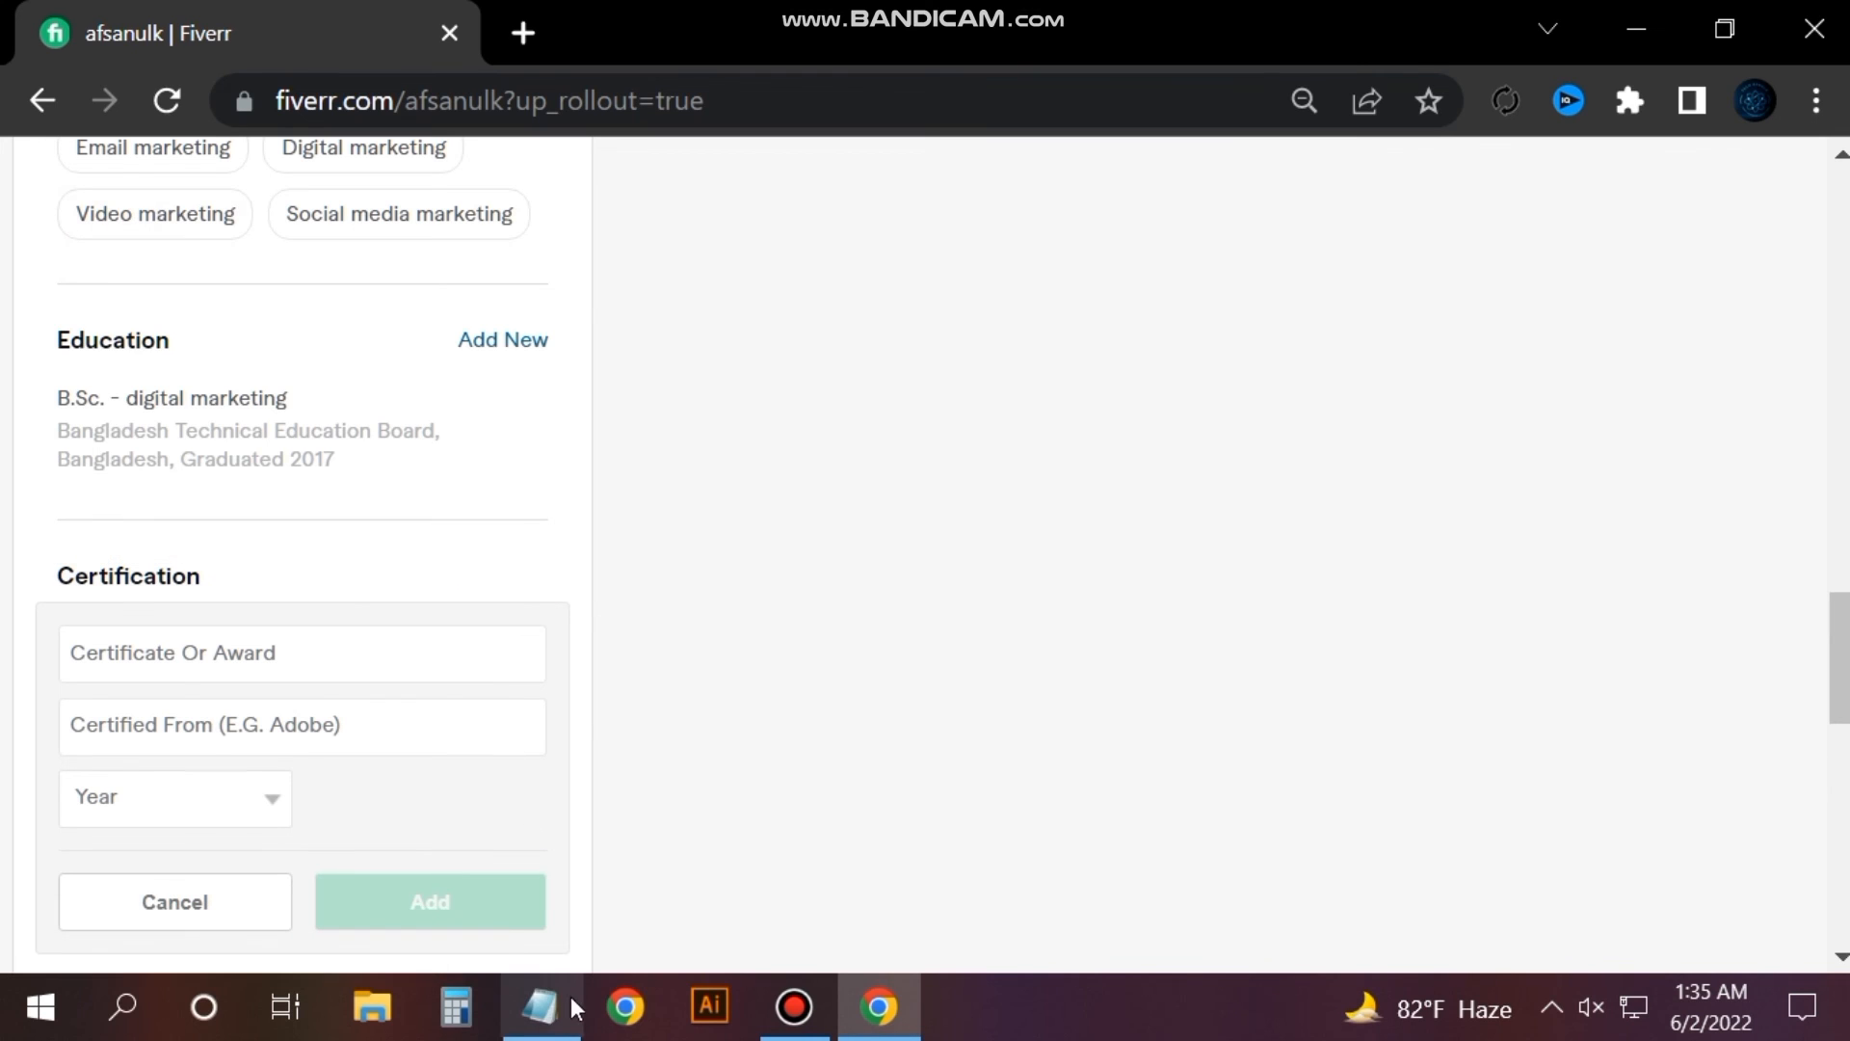
pyautogui.click(540, 1012)
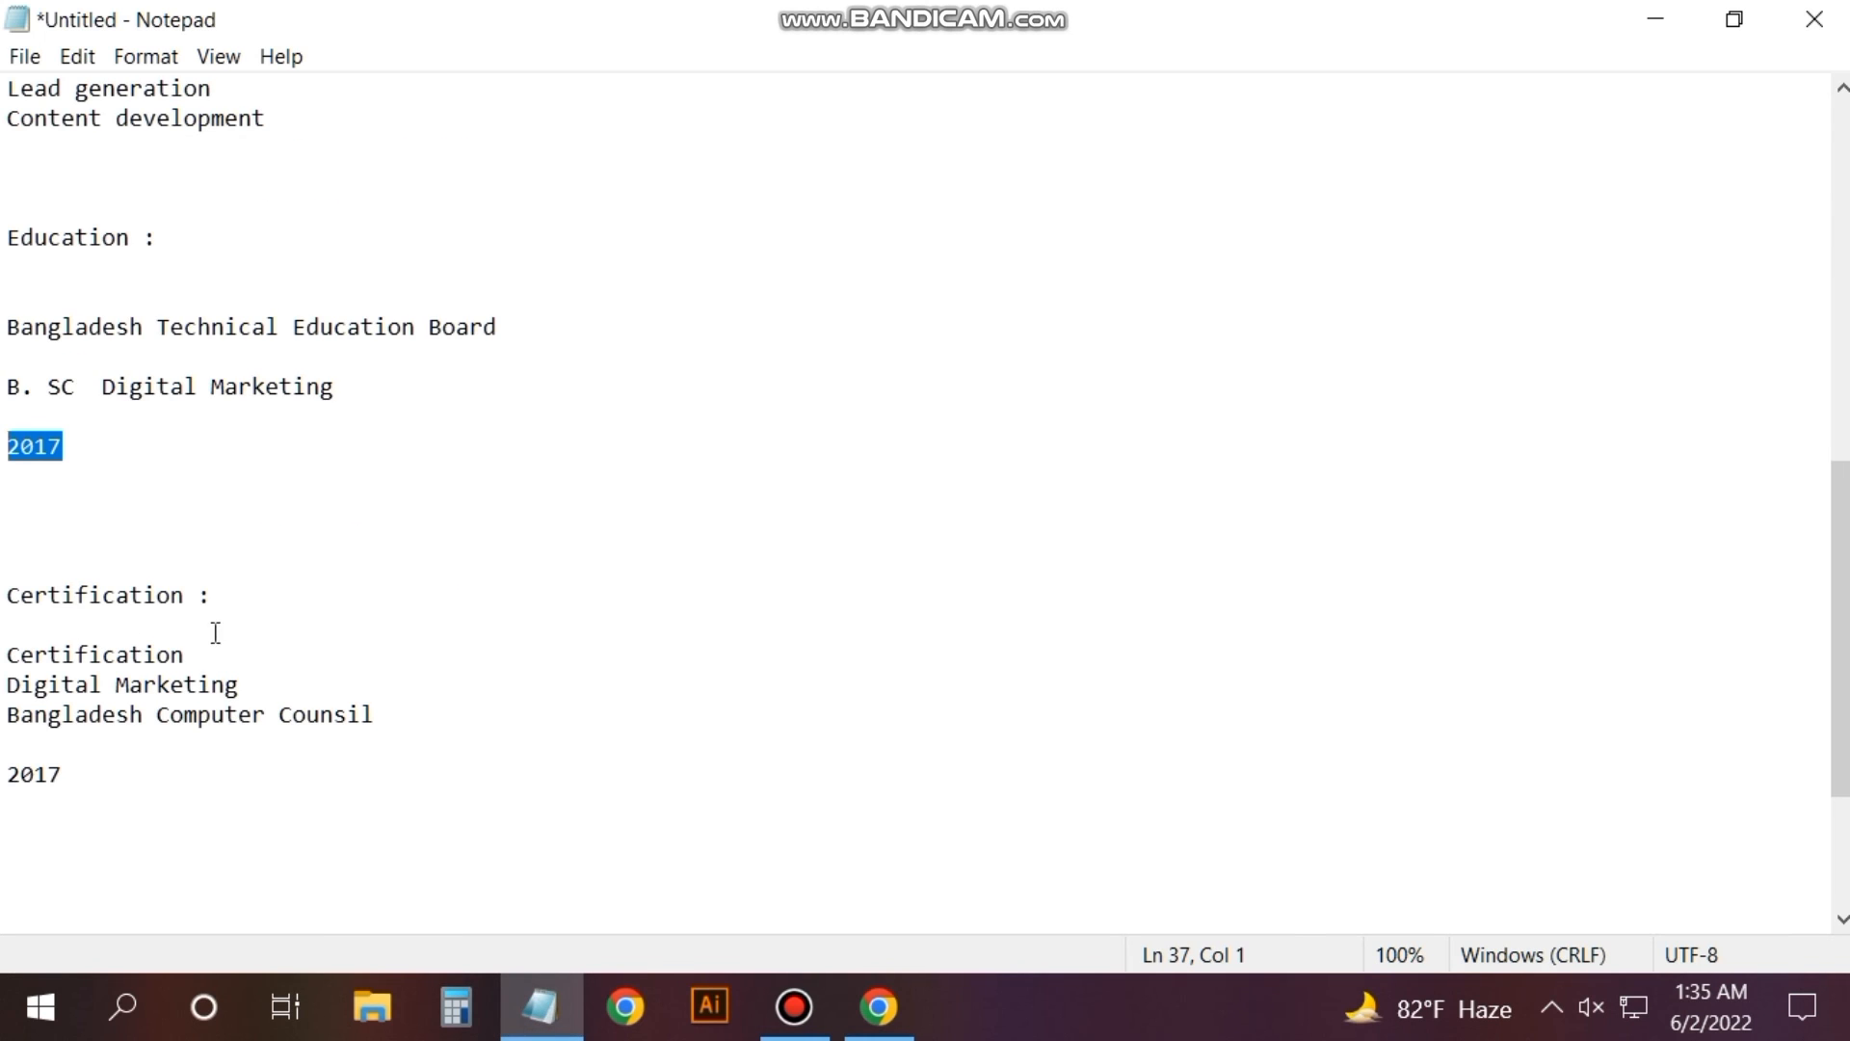
pyautogui.scroll(-2, 174, 578)
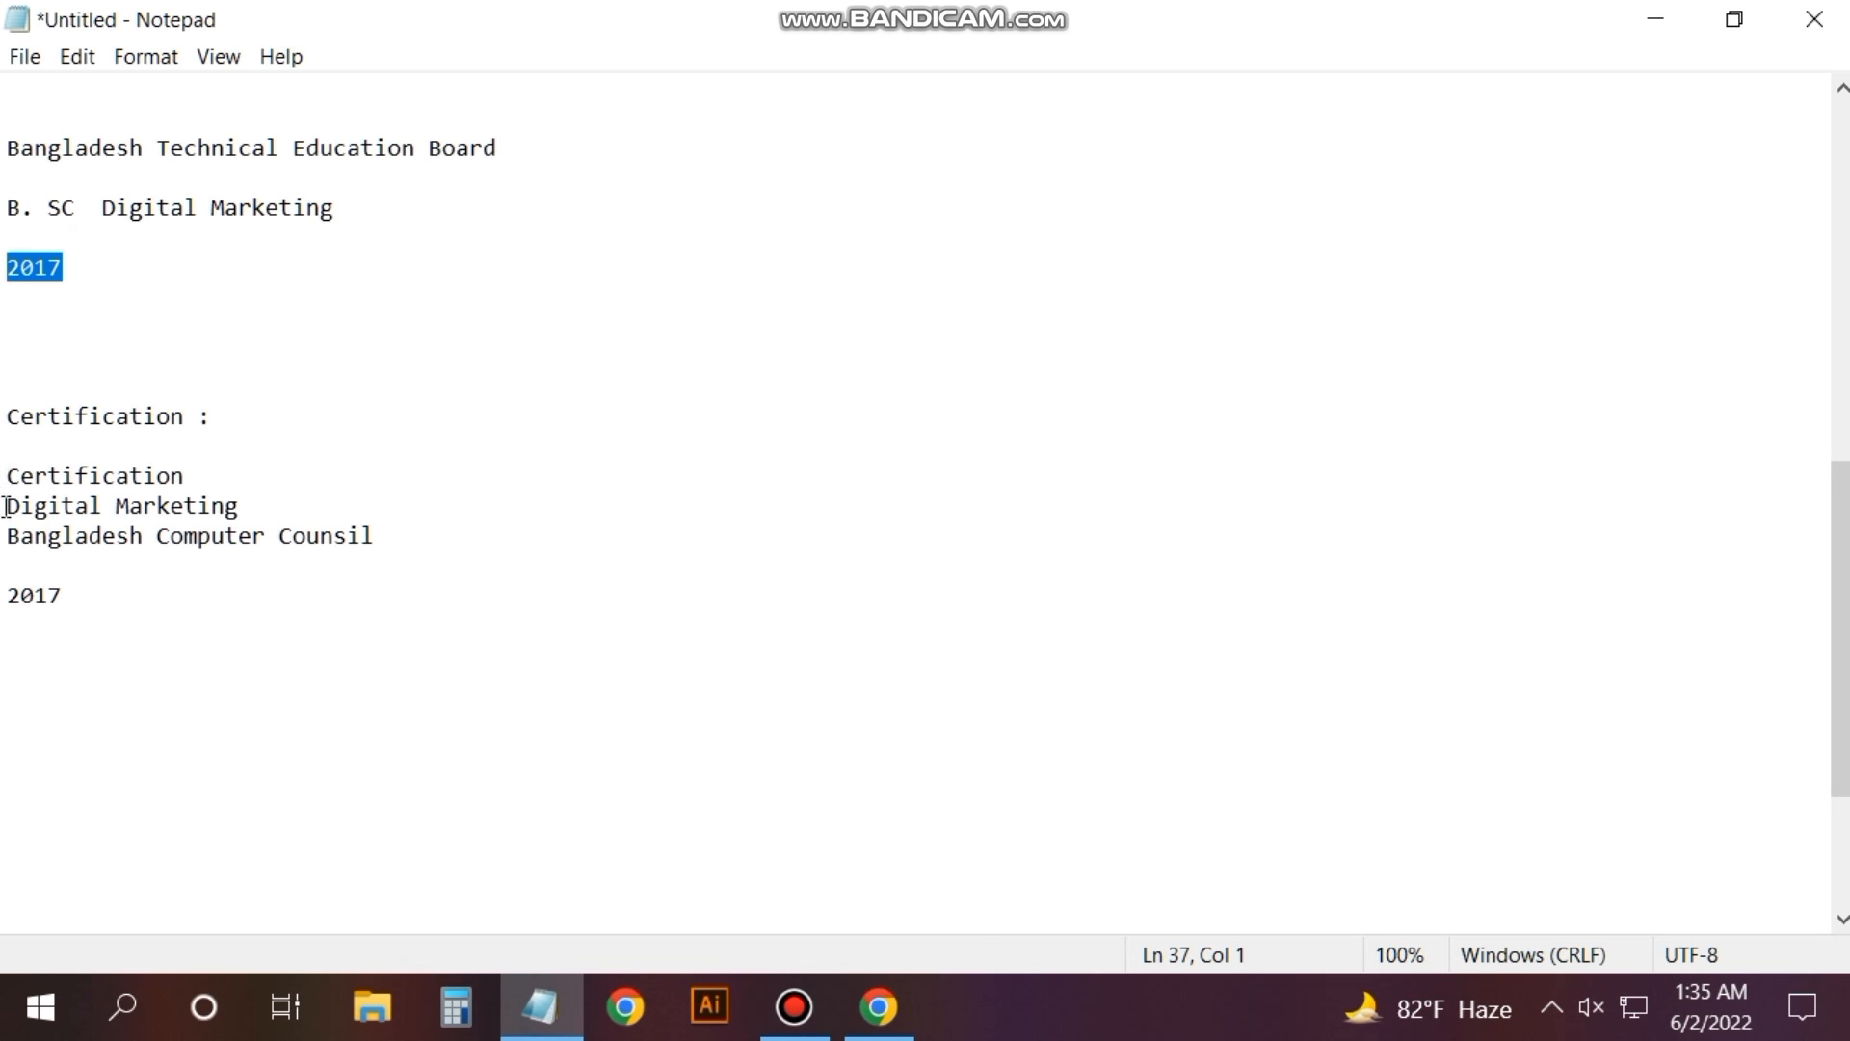
pyautogui.moveTo(6, 506); pyautogui.dragTo(263, 506)
pyautogui.hotkey('ctrl', 'c')
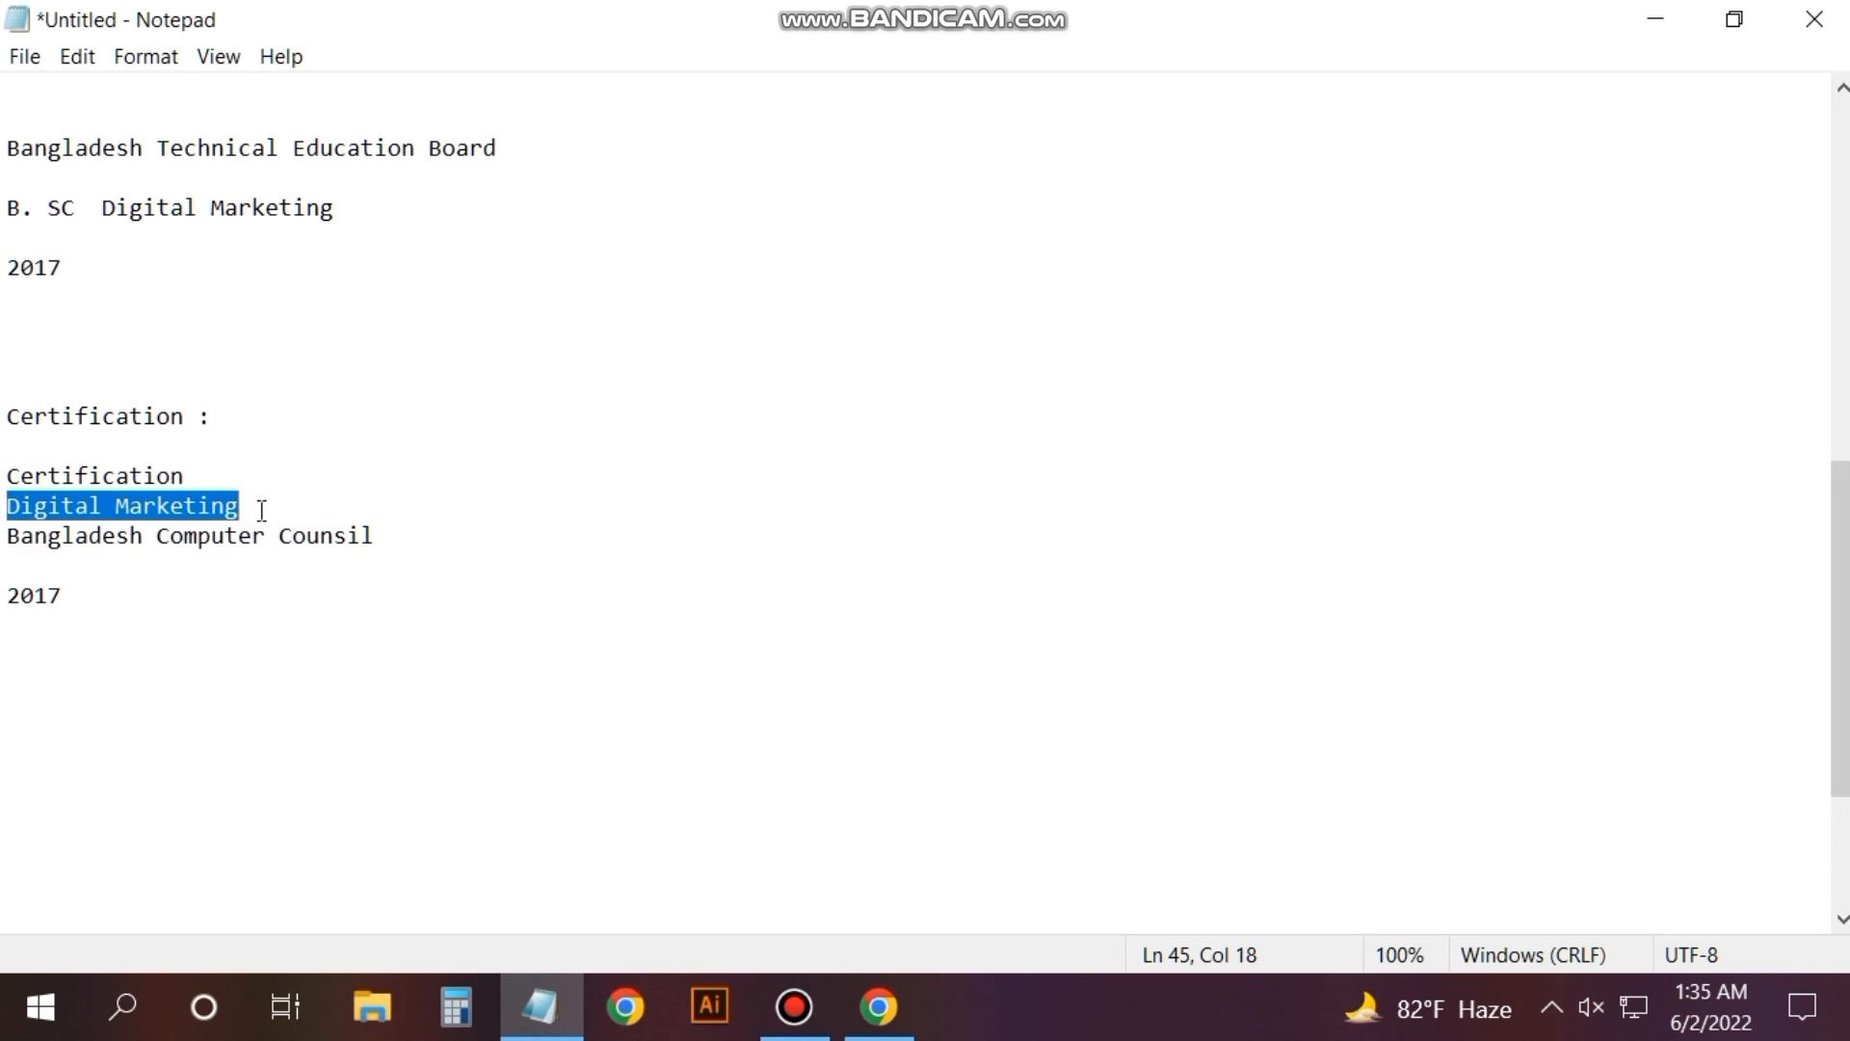
pyautogui.click(879, 1008)
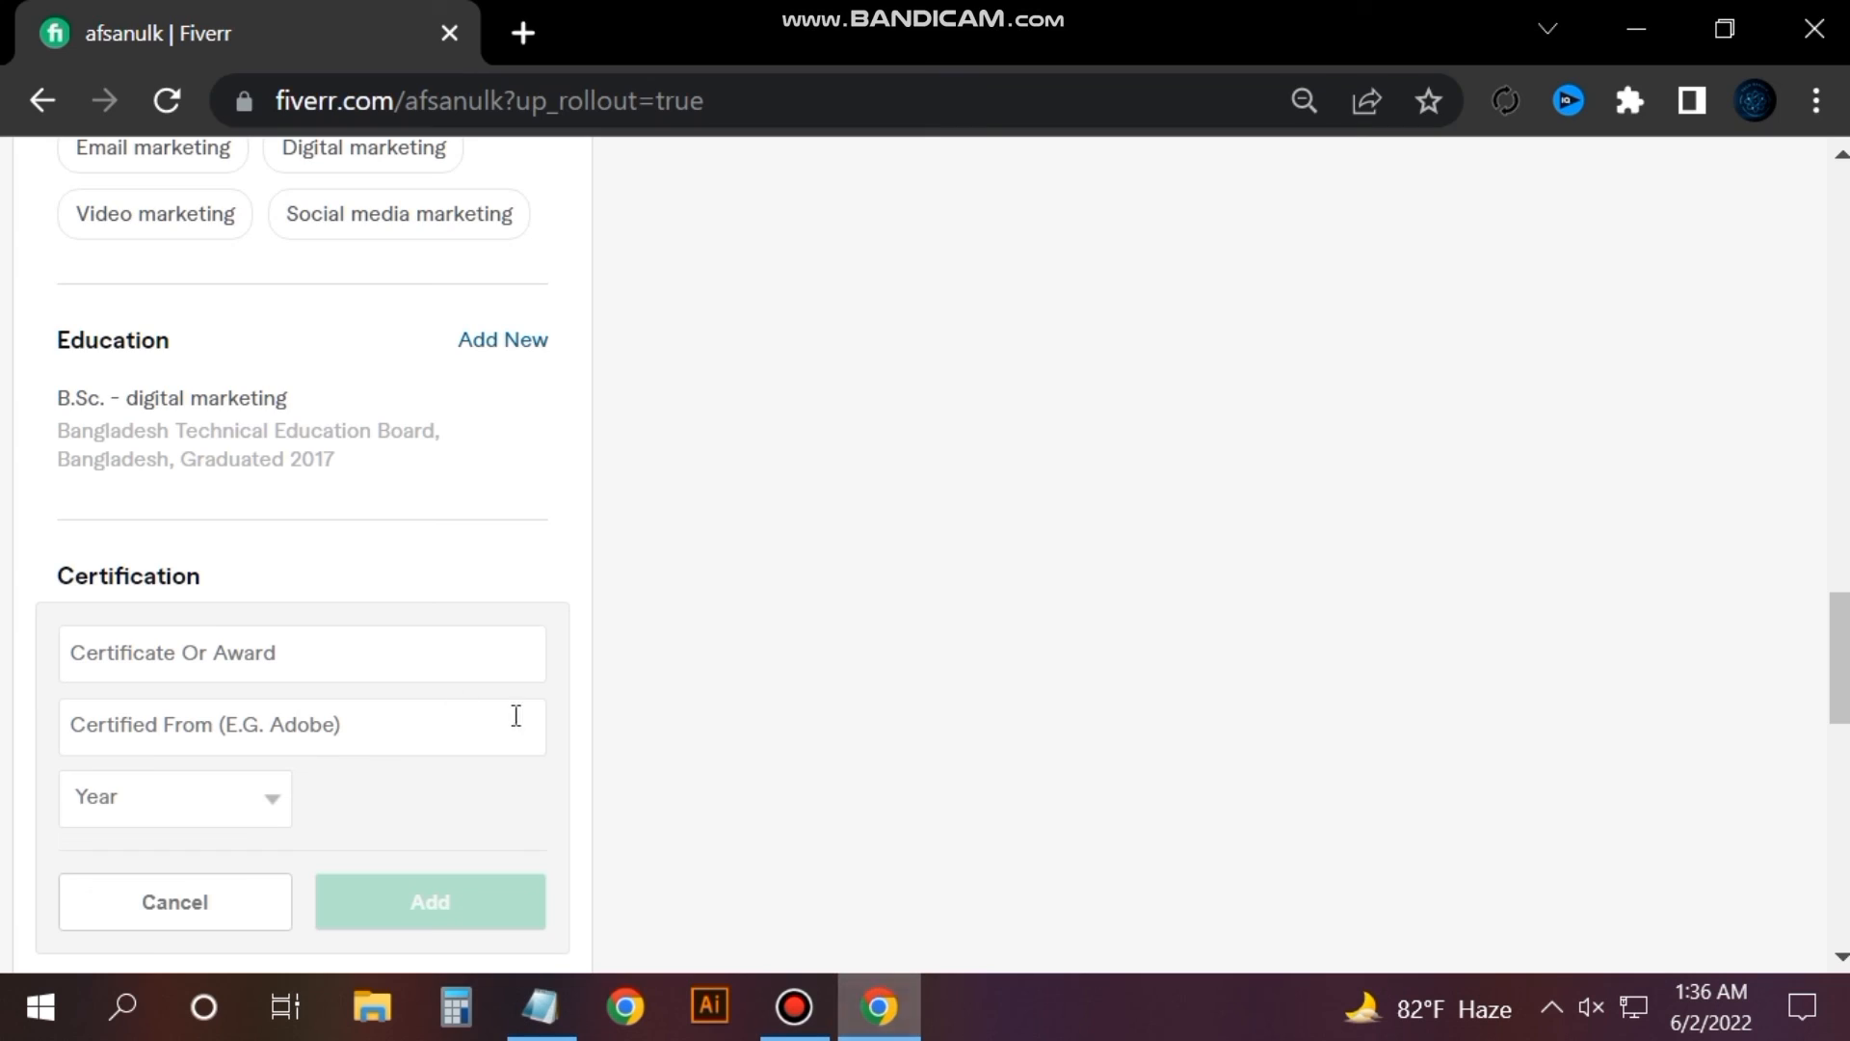
pyautogui.click(187, 661)
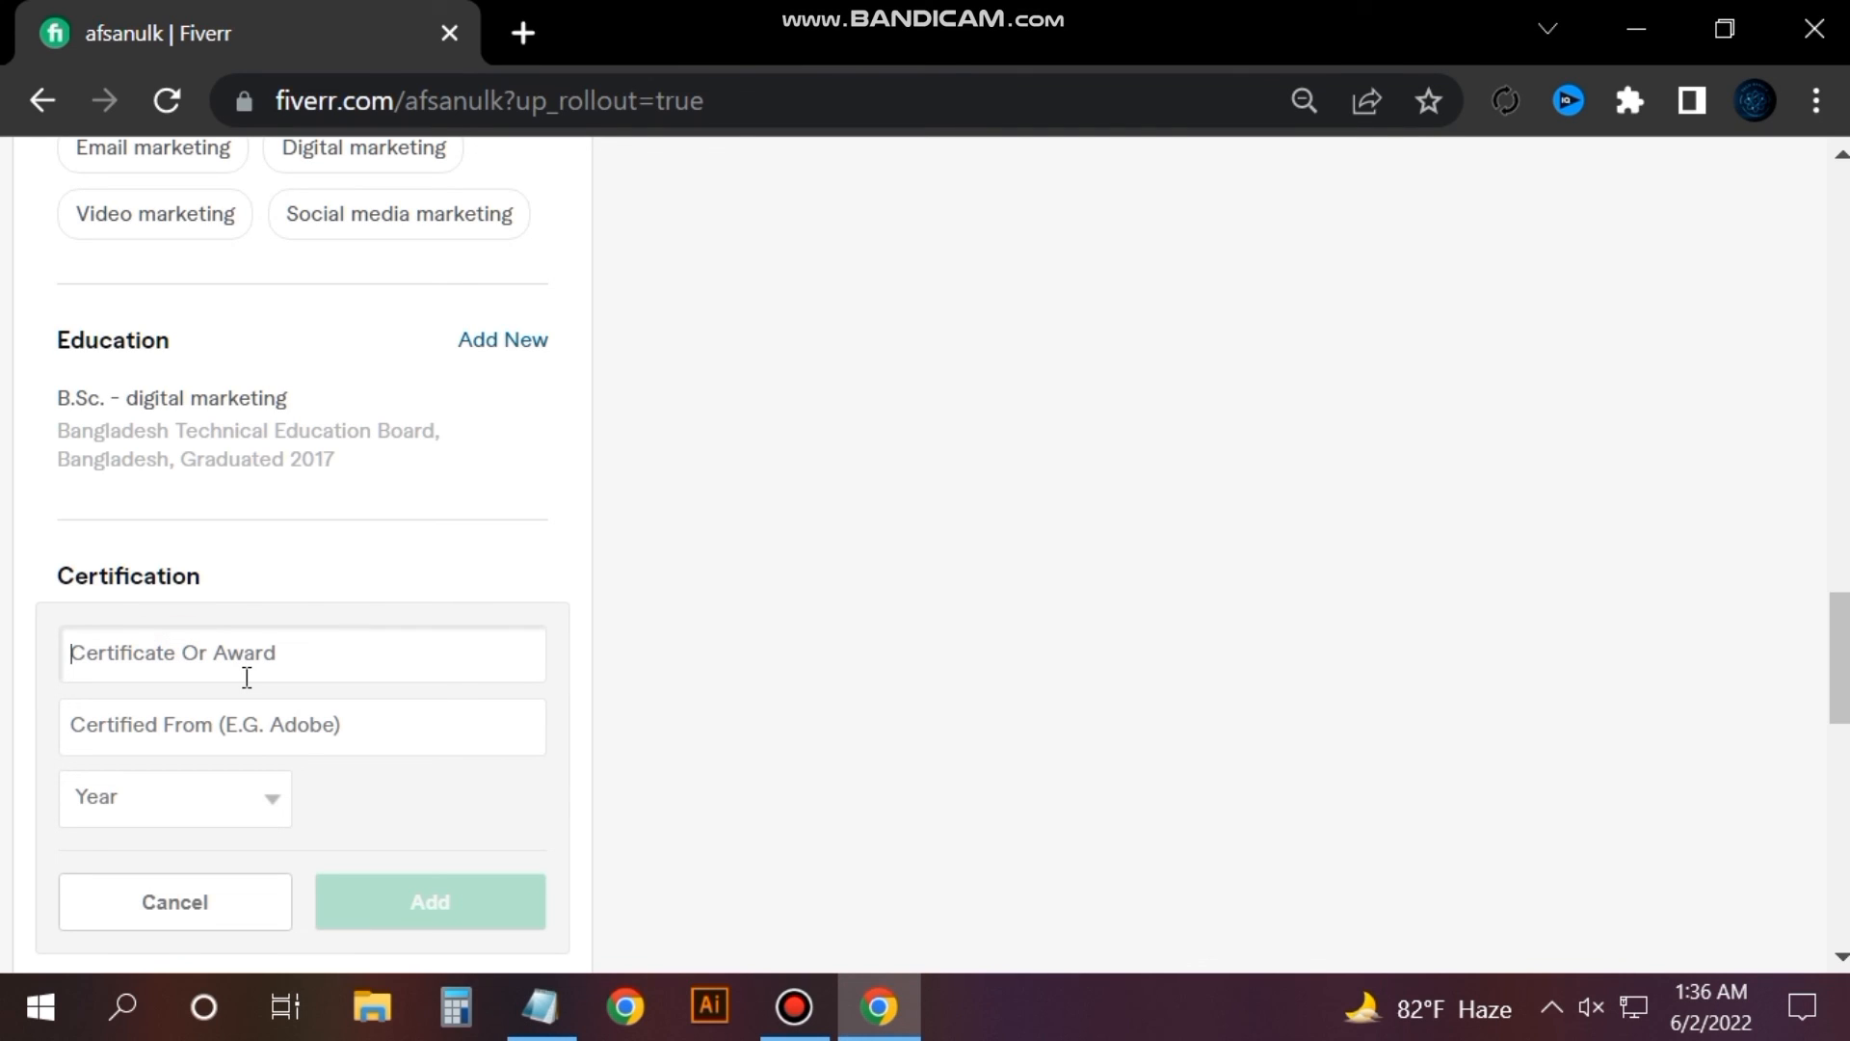
pyautogui.hotkey('ctrl', 'v')
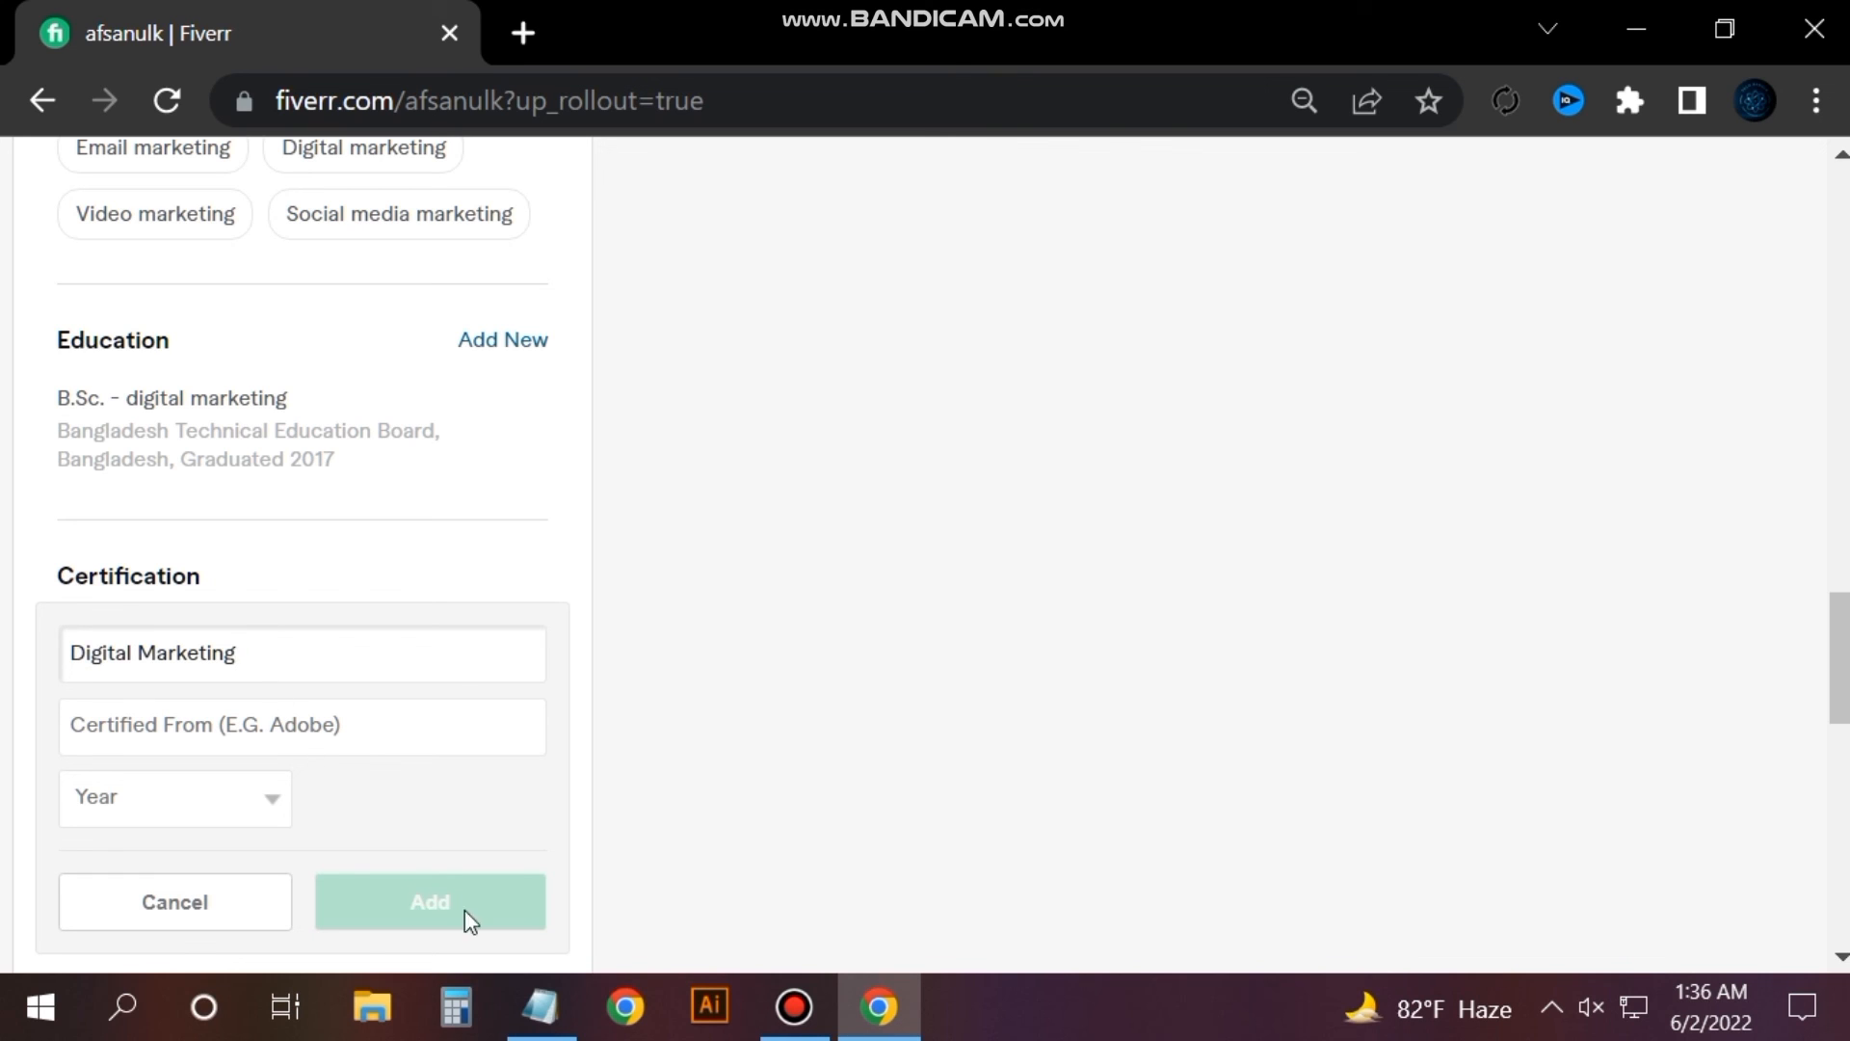
# Copy Bangladesh Computer Counsil from the Notepad notes and enter it as the certification's issuing organisation on Fiverr.
pyautogui.click(540, 1007)
pyautogui.moveTo(5, 535); pyautogui.dragTo(409, 536)
pyautogui.hotkey('ctrl', 'c')
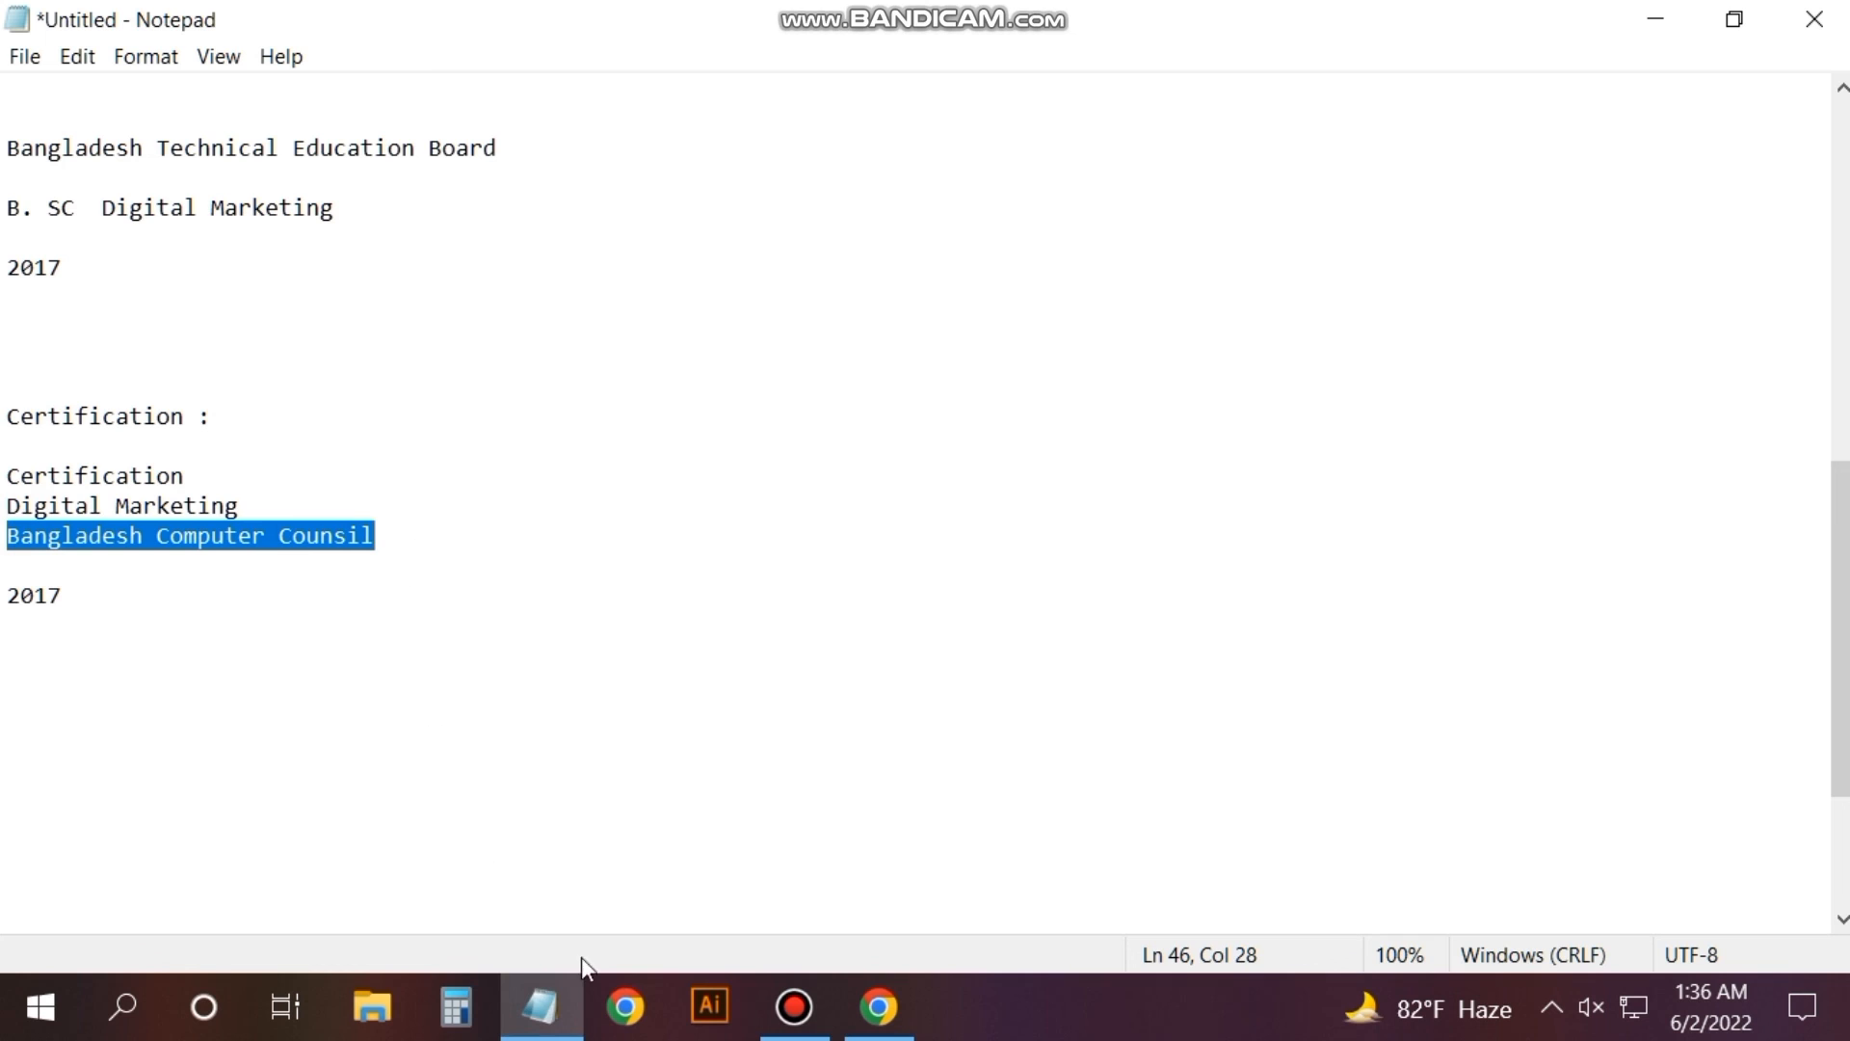
pyautogui.click(878, 1007)
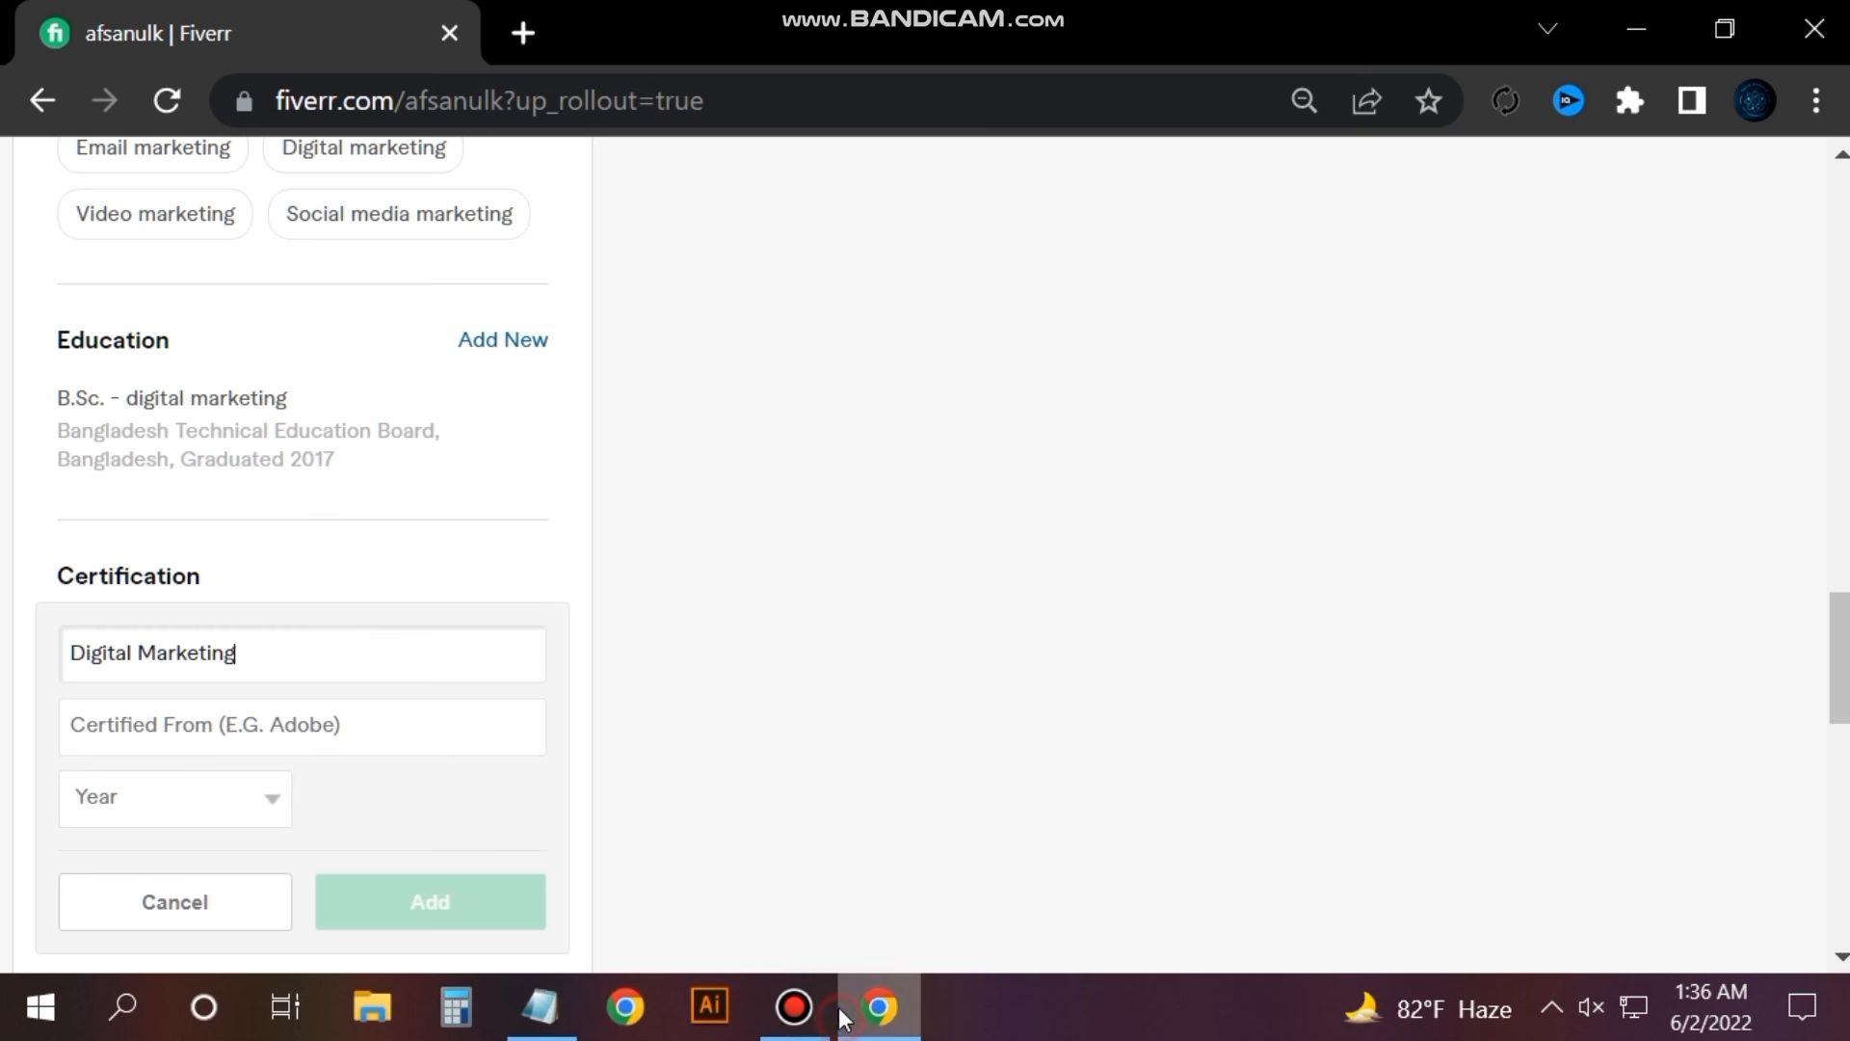
pyautogui.click(193, 727)
pyautogui.hotkey('ctrl', 'v')
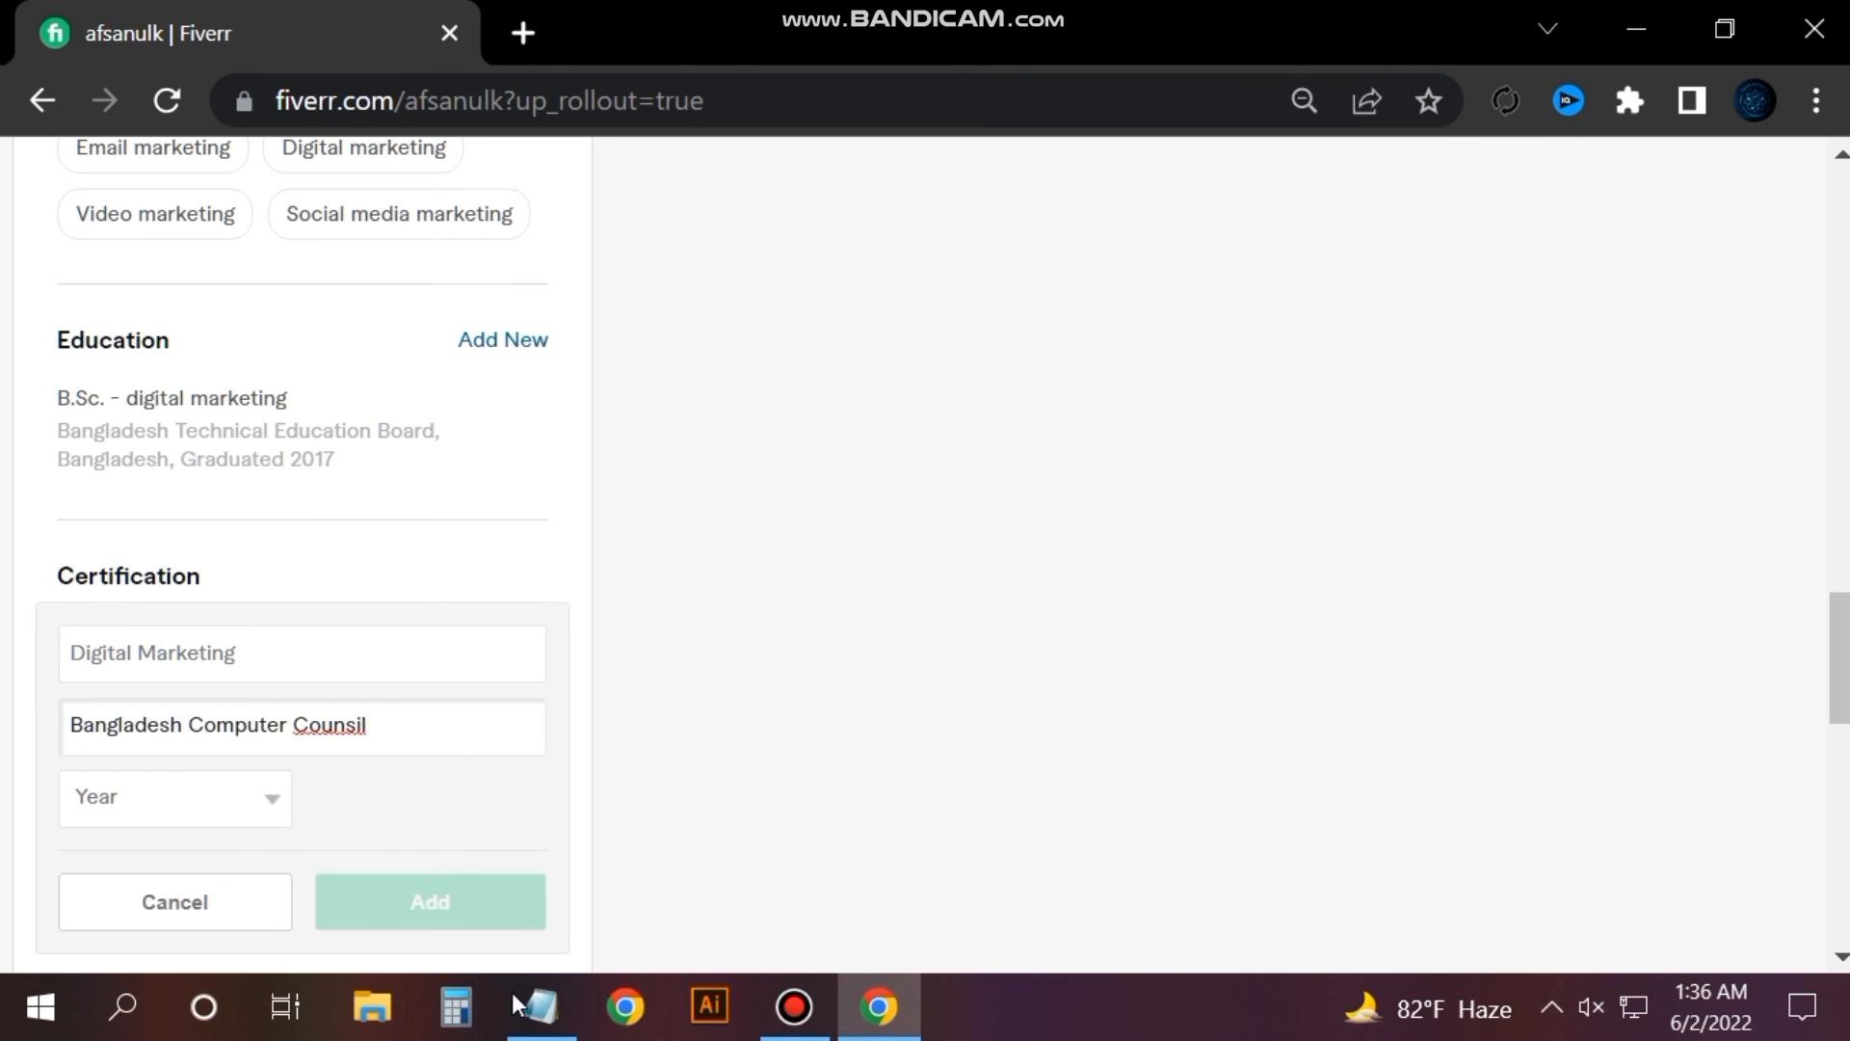
# Check the certification year in the Notepad notes, set the Fiverr certification's year to 2017 and add the entry.
pyautogui.click(540, 1007)
pyautogui.moveTo(5, 598); pyautogui.dragTo(112, 598)
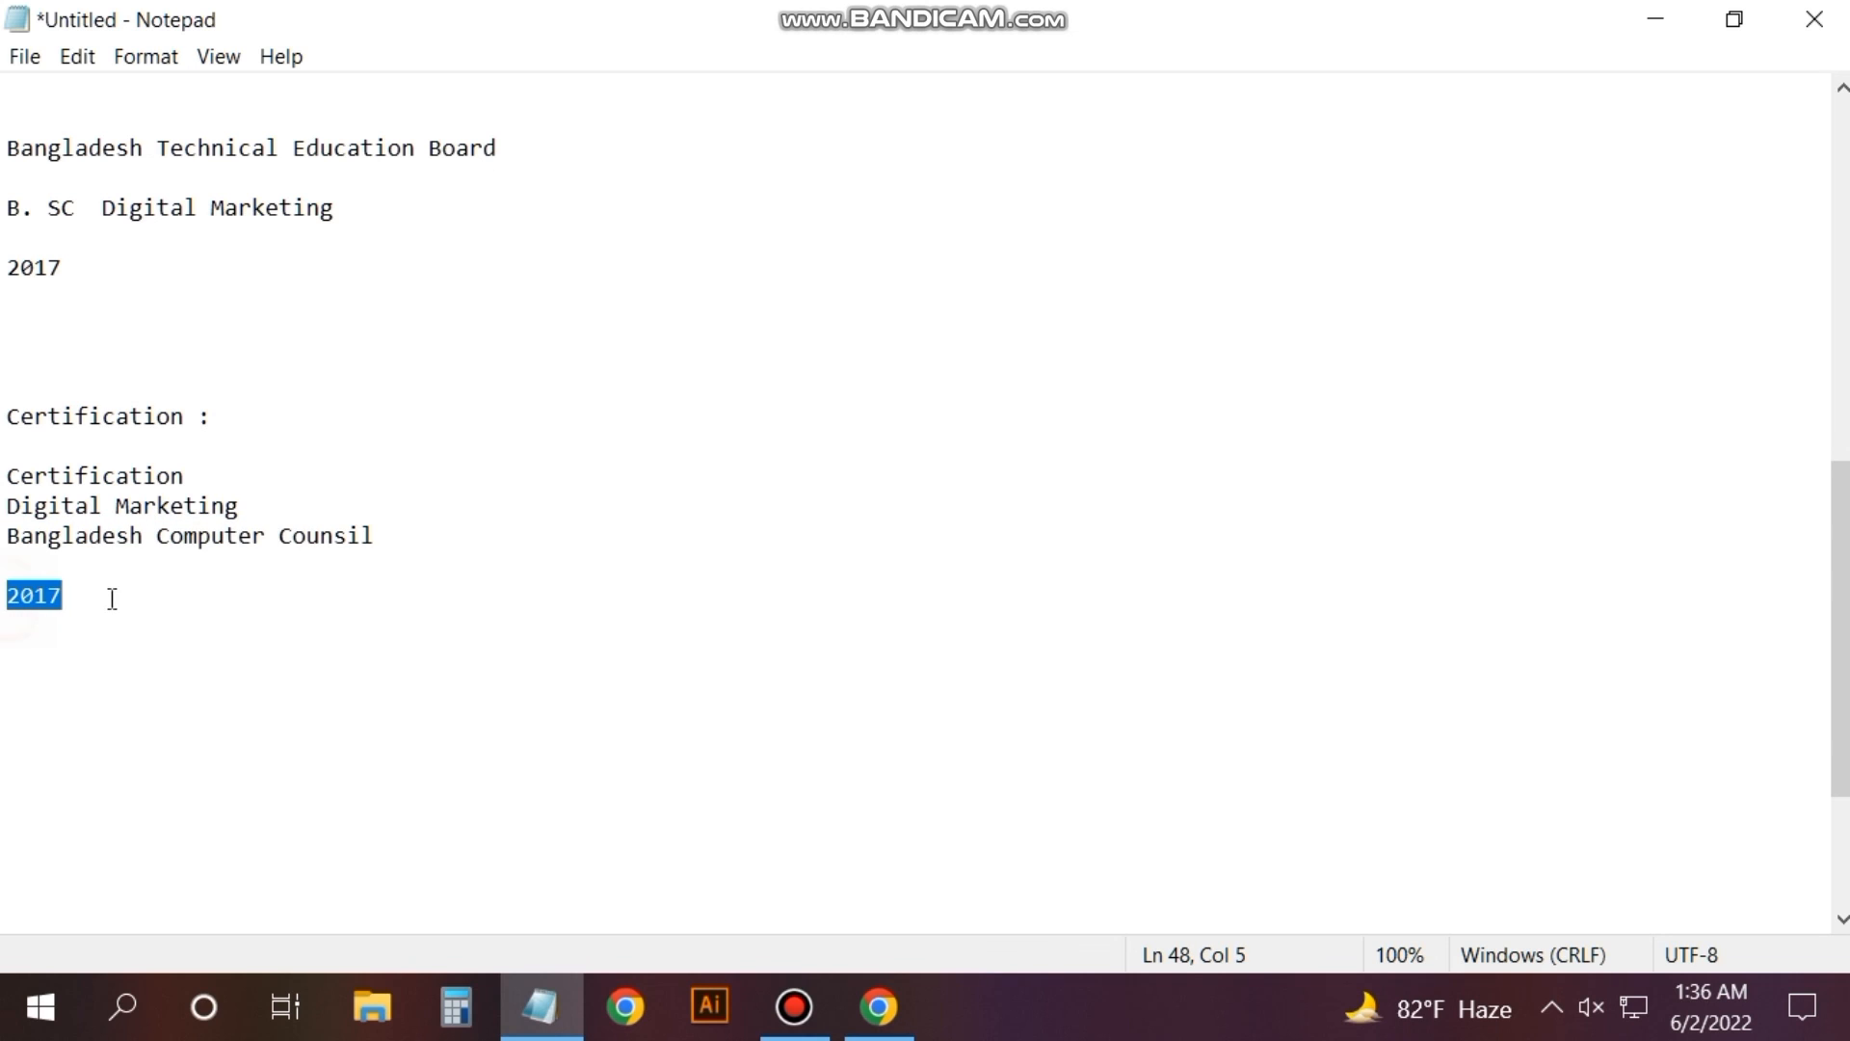
pyautogui.click(878, 1008)
pyautogui.click(176, 798)
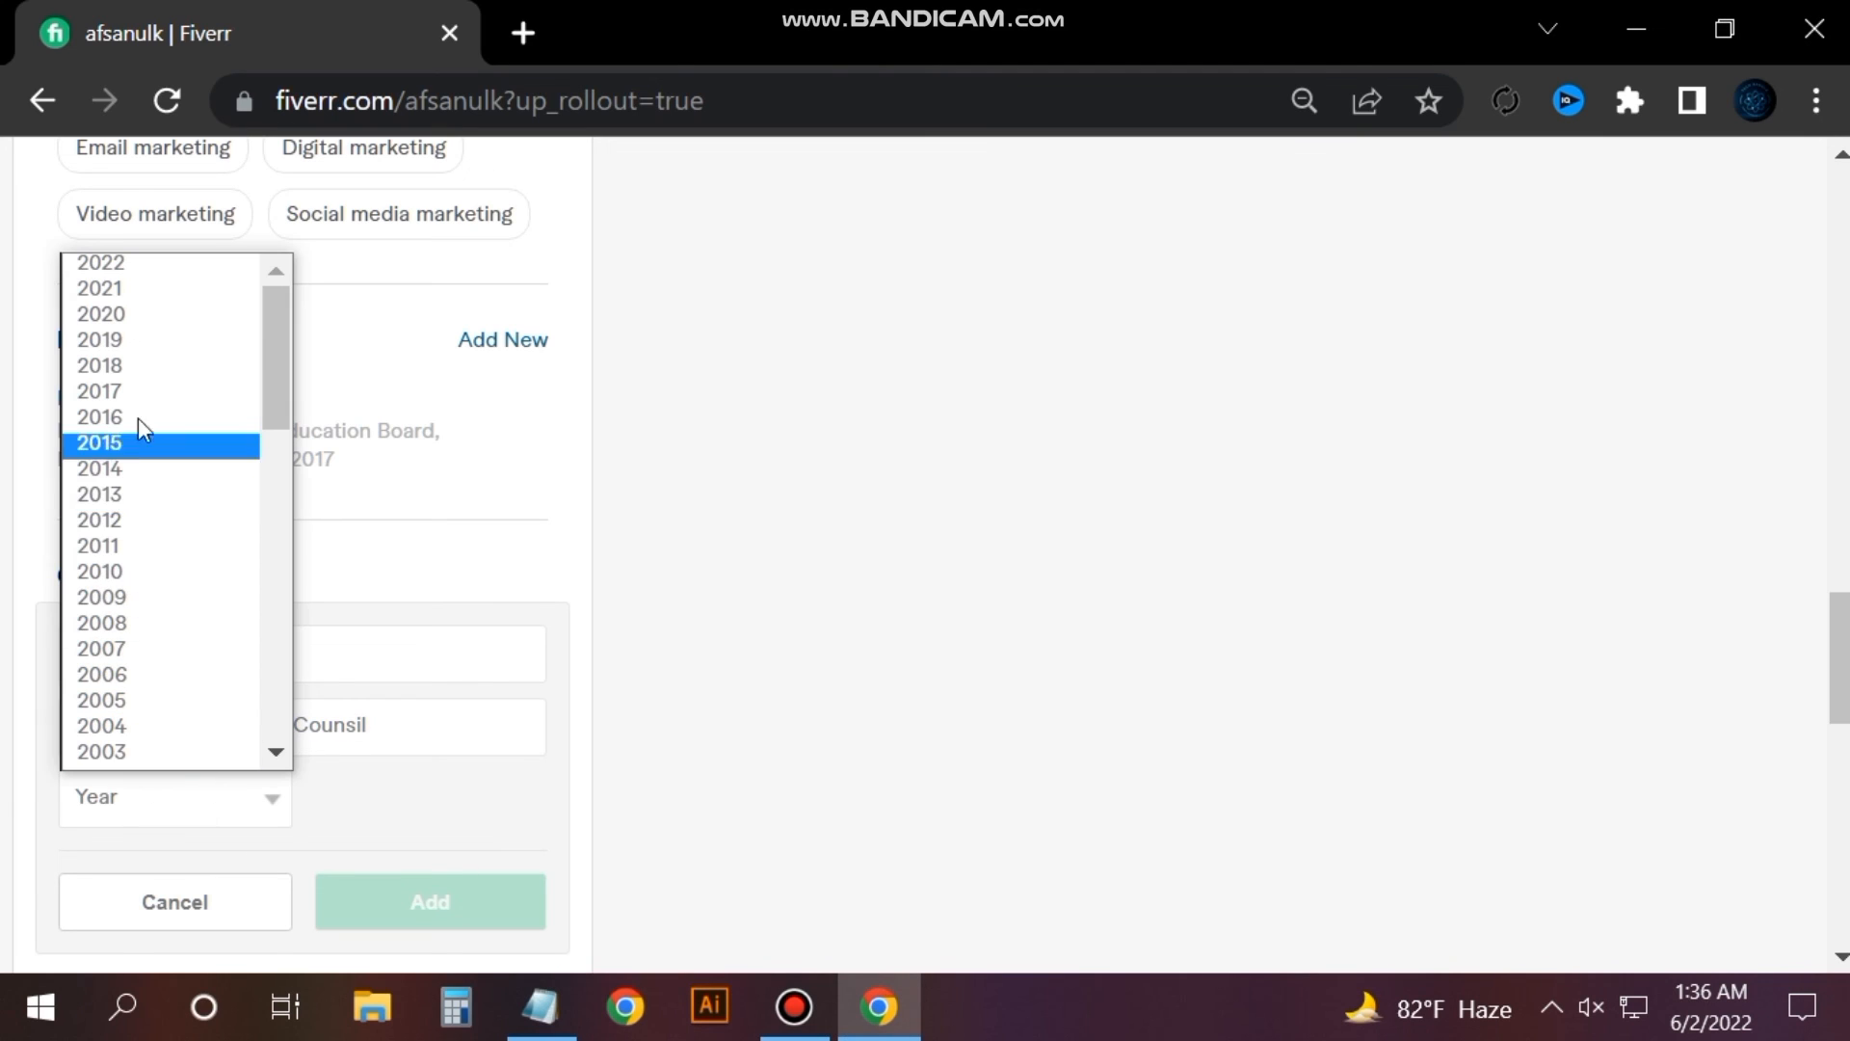
pyautogui.click(140, 393)
pyautogui.scroll(-4, 450, 719)
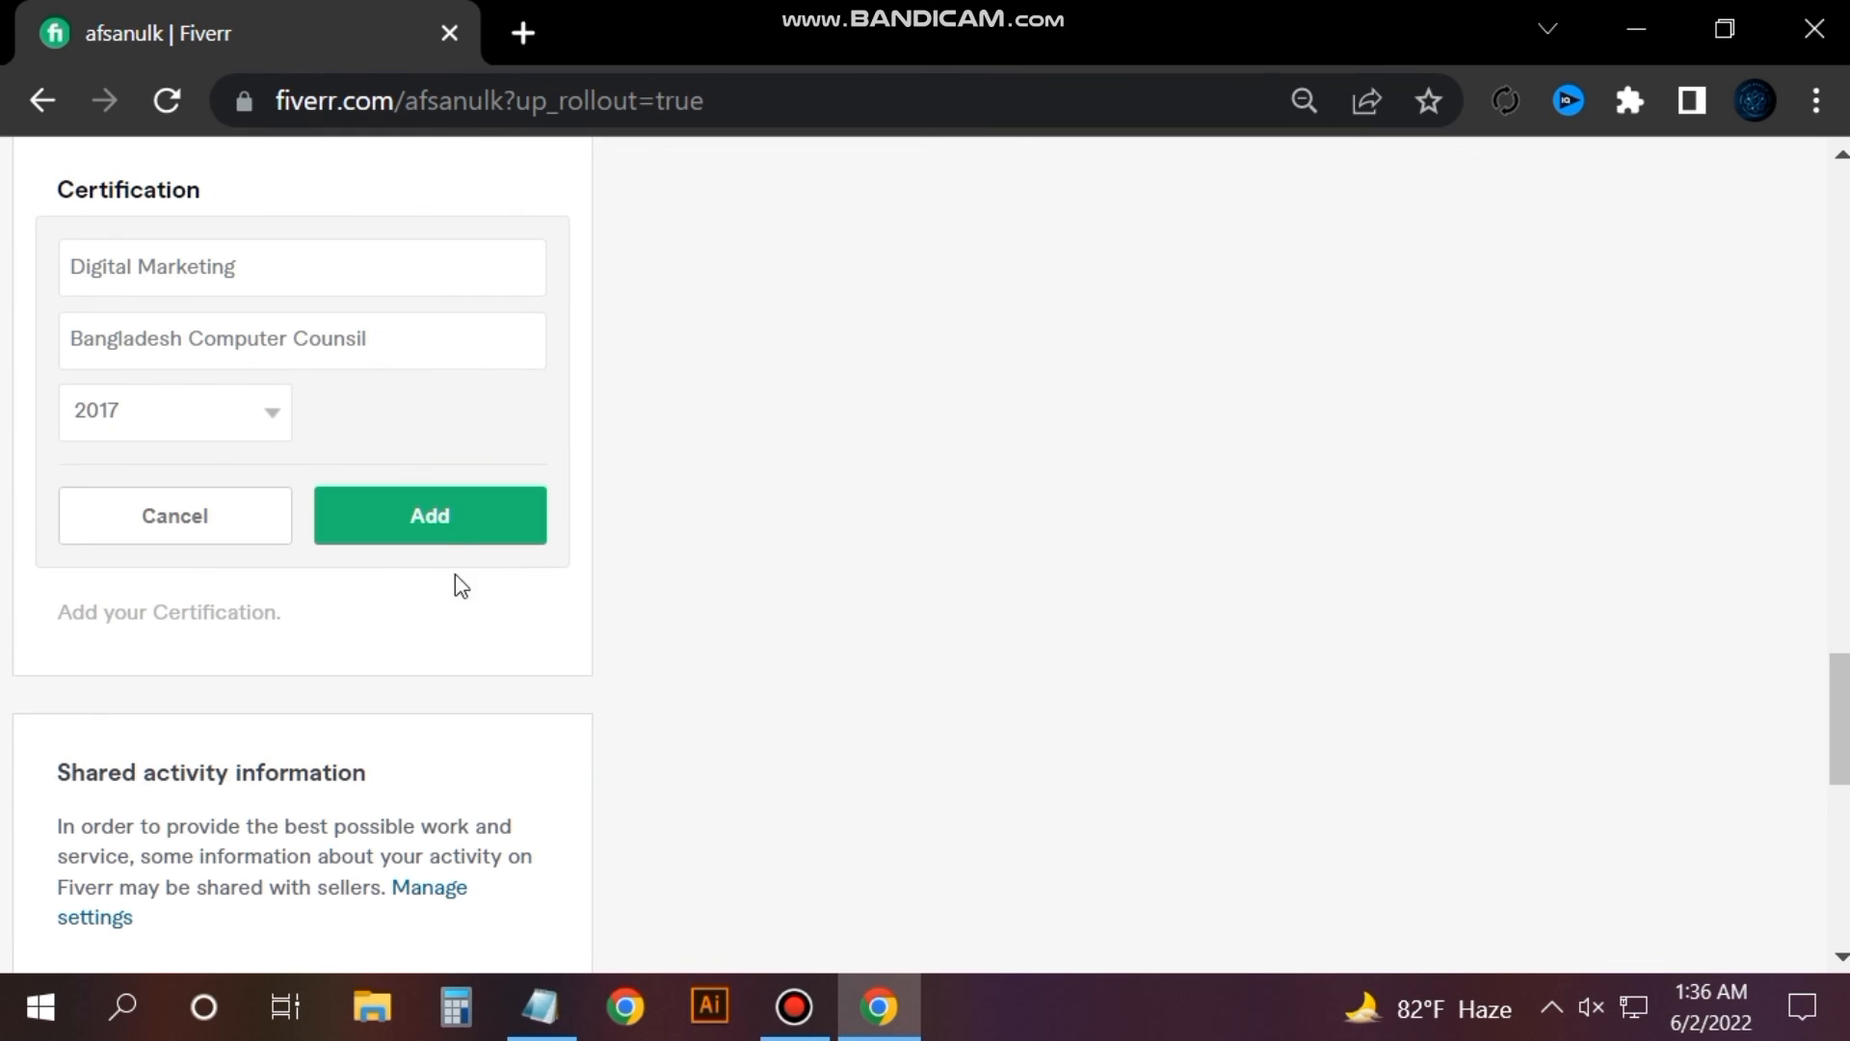
pyautogui.click(450, 521)
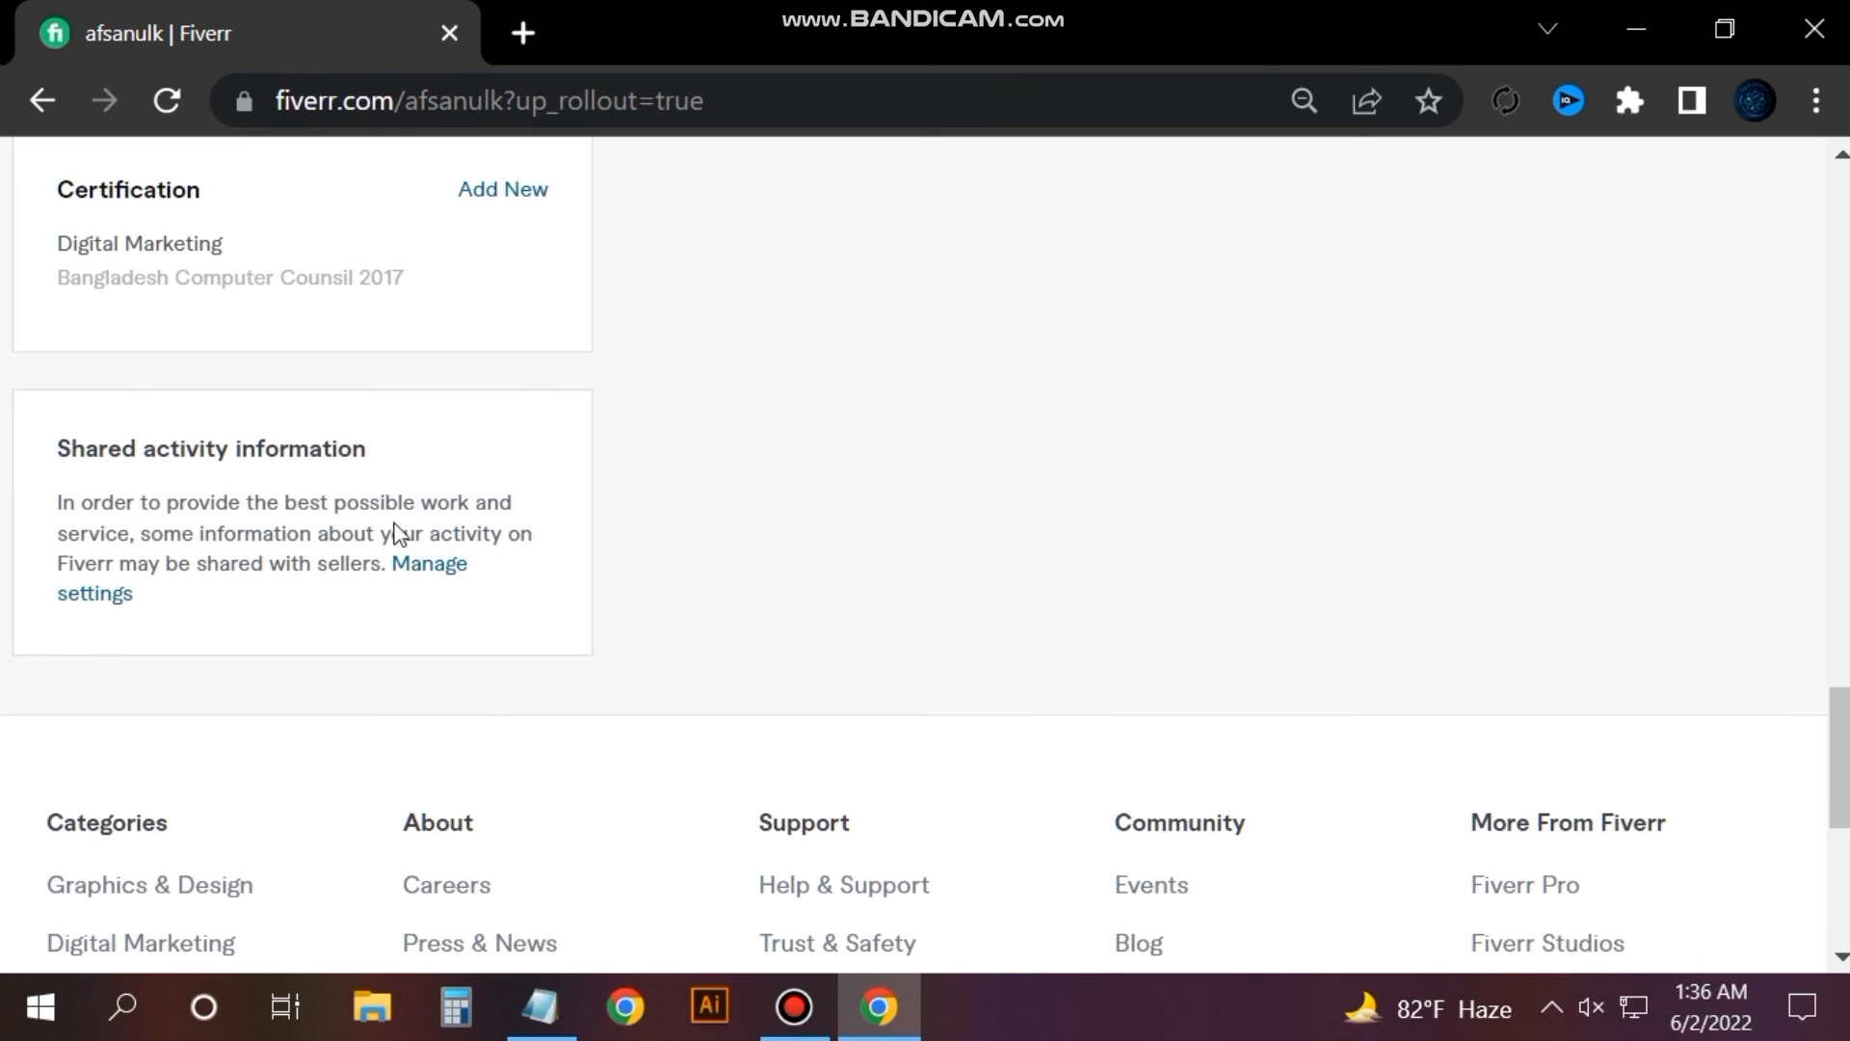
# Close the "Using Fiverr for work?" banner on the profile page.
pyautogui.scroll(20, 386, 573)
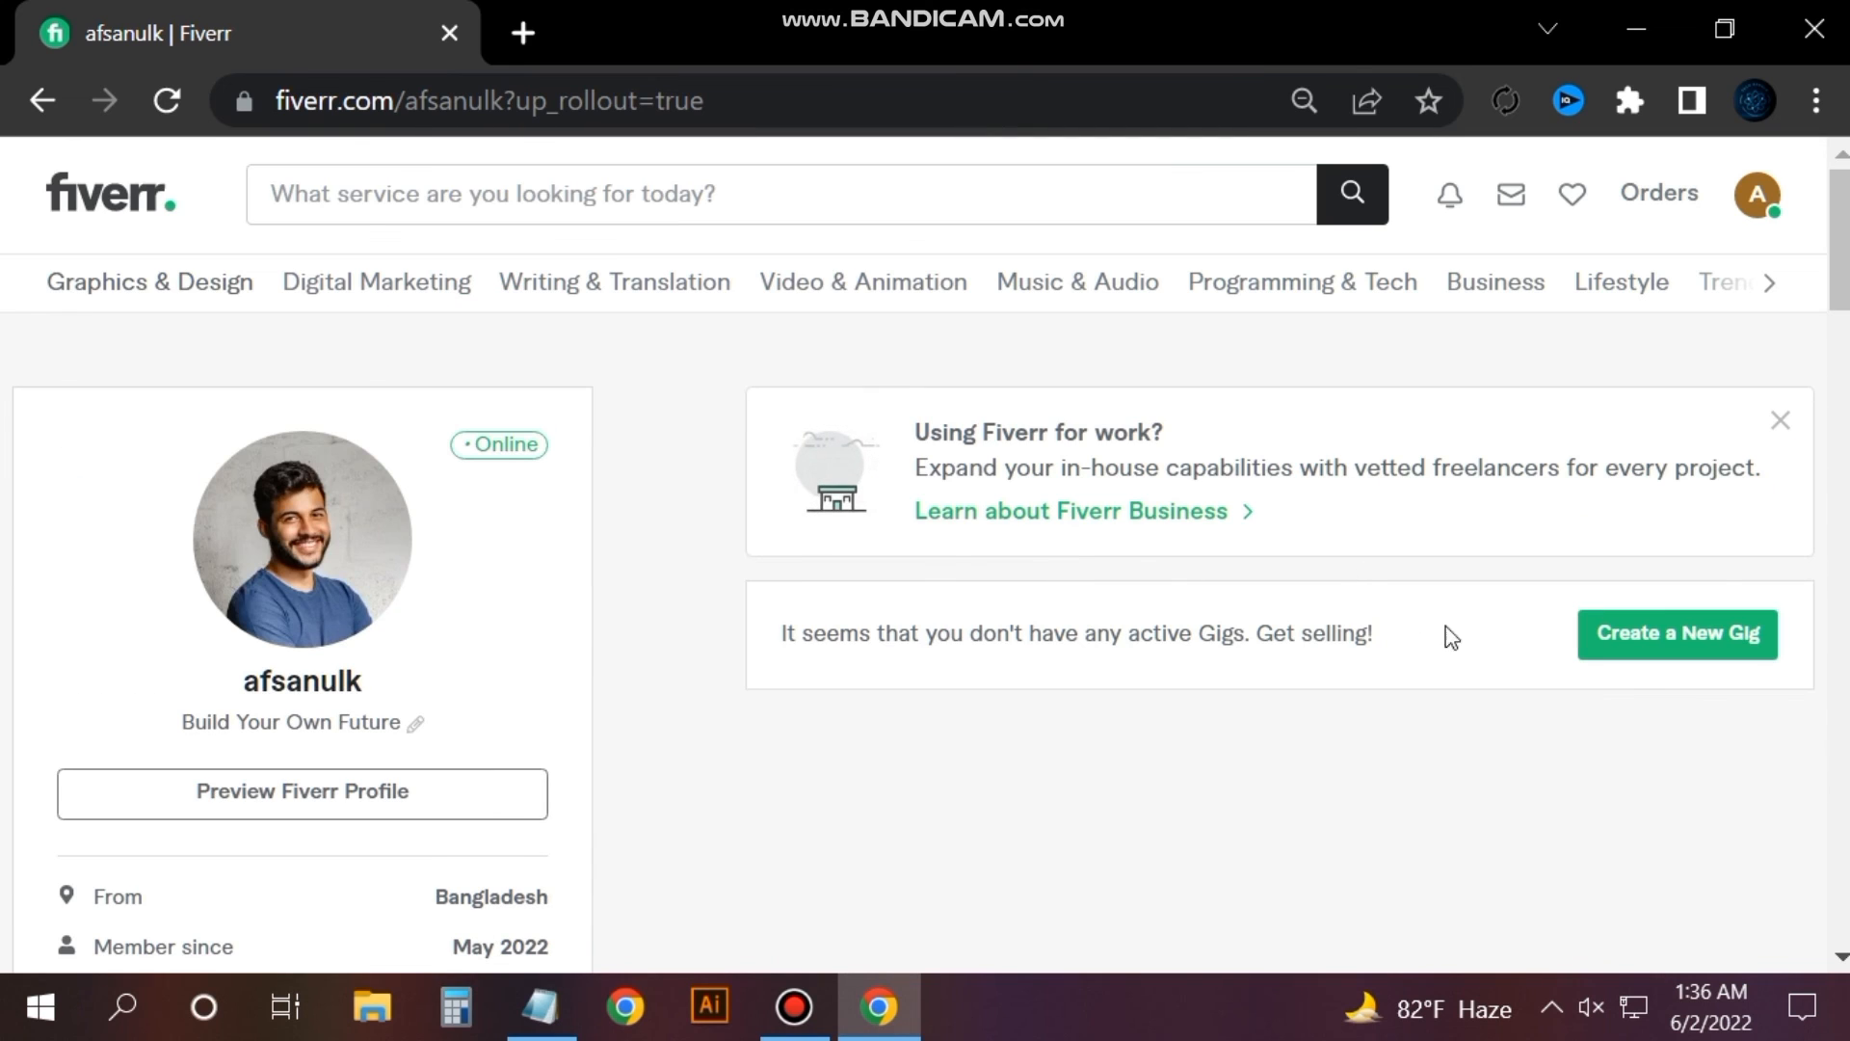
pyautogui.click(1781, 420)
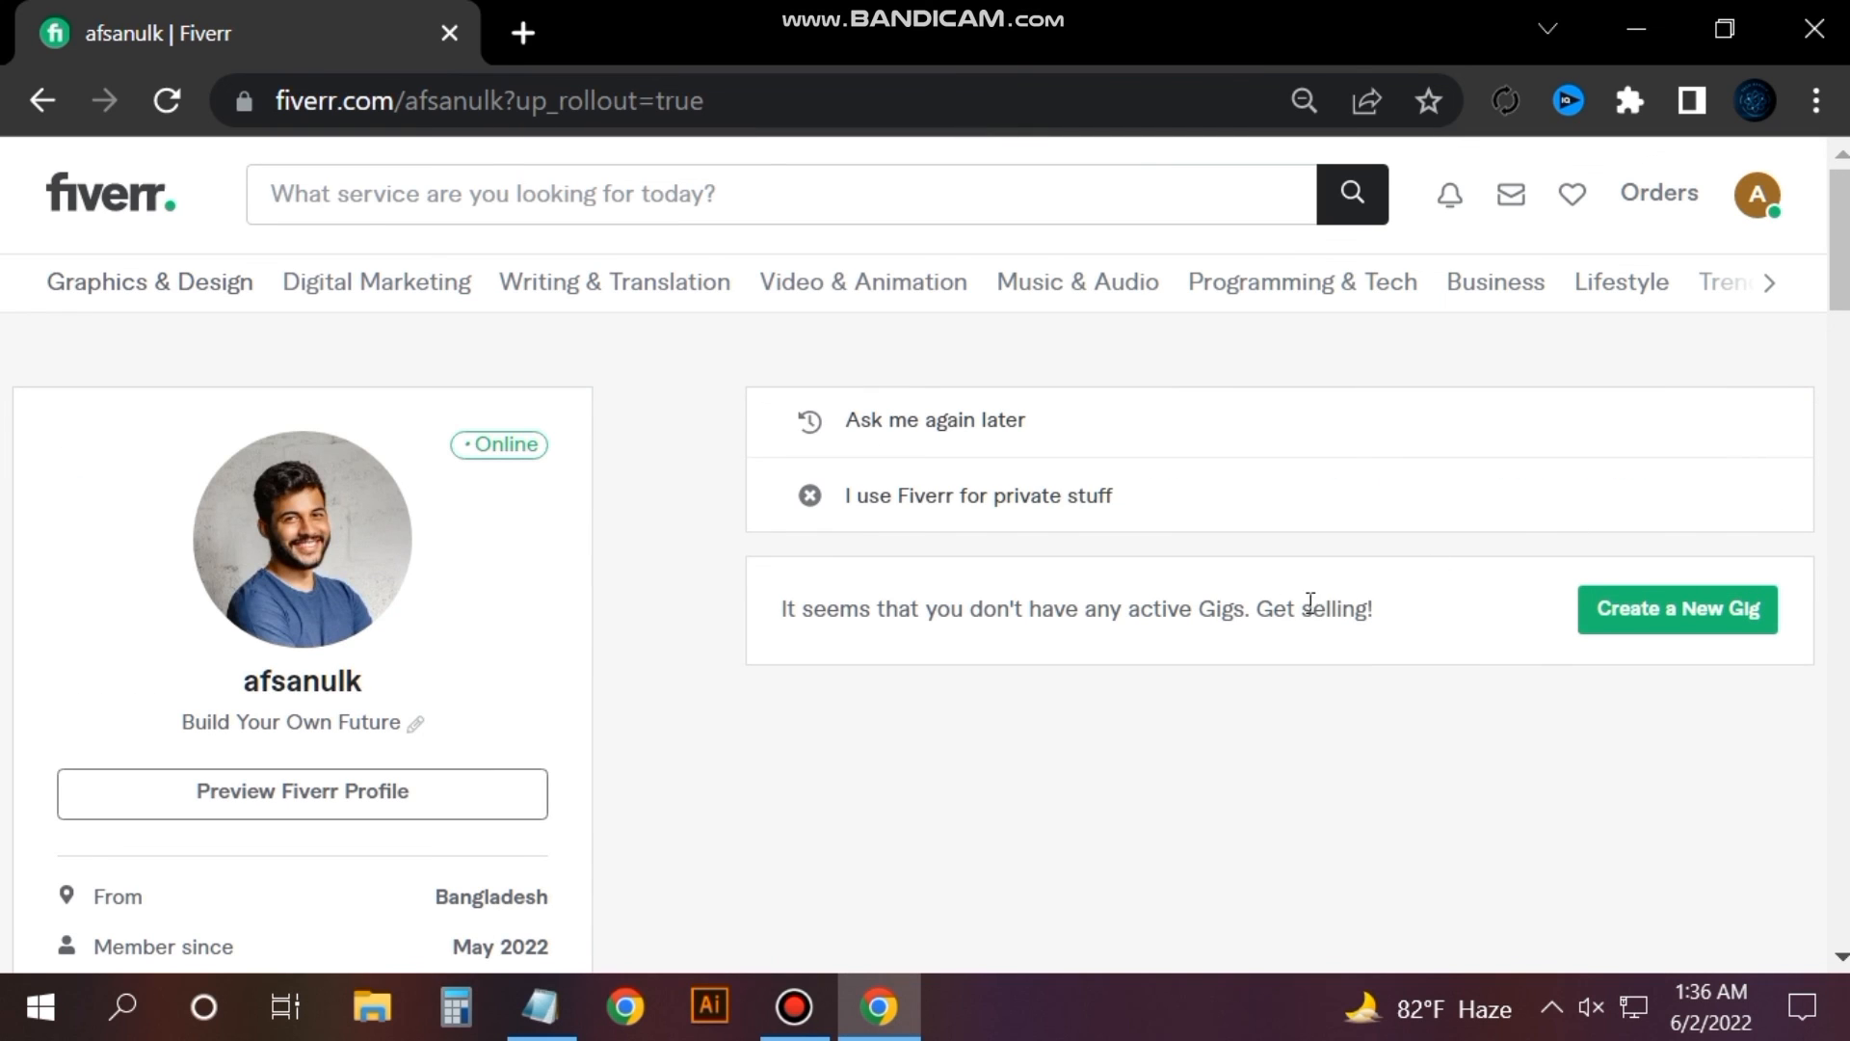
pyautogui.scroll(-4, 665, 640)
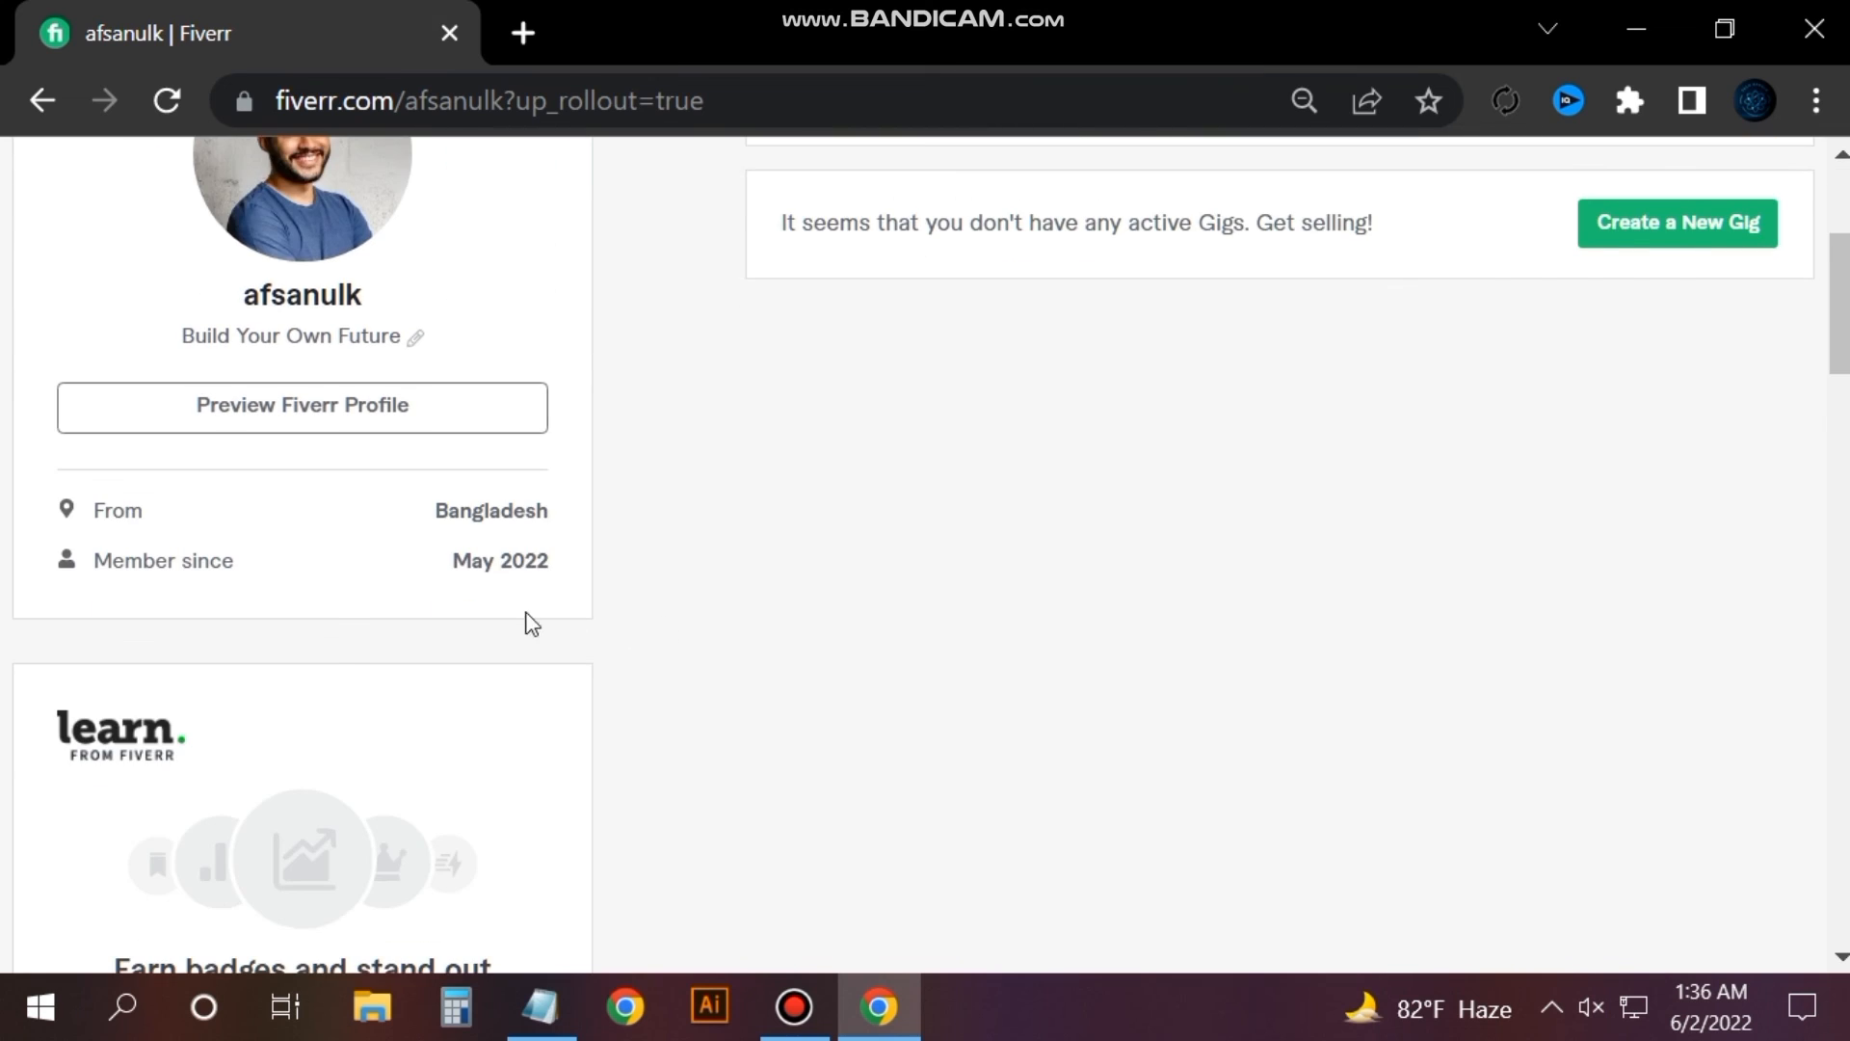